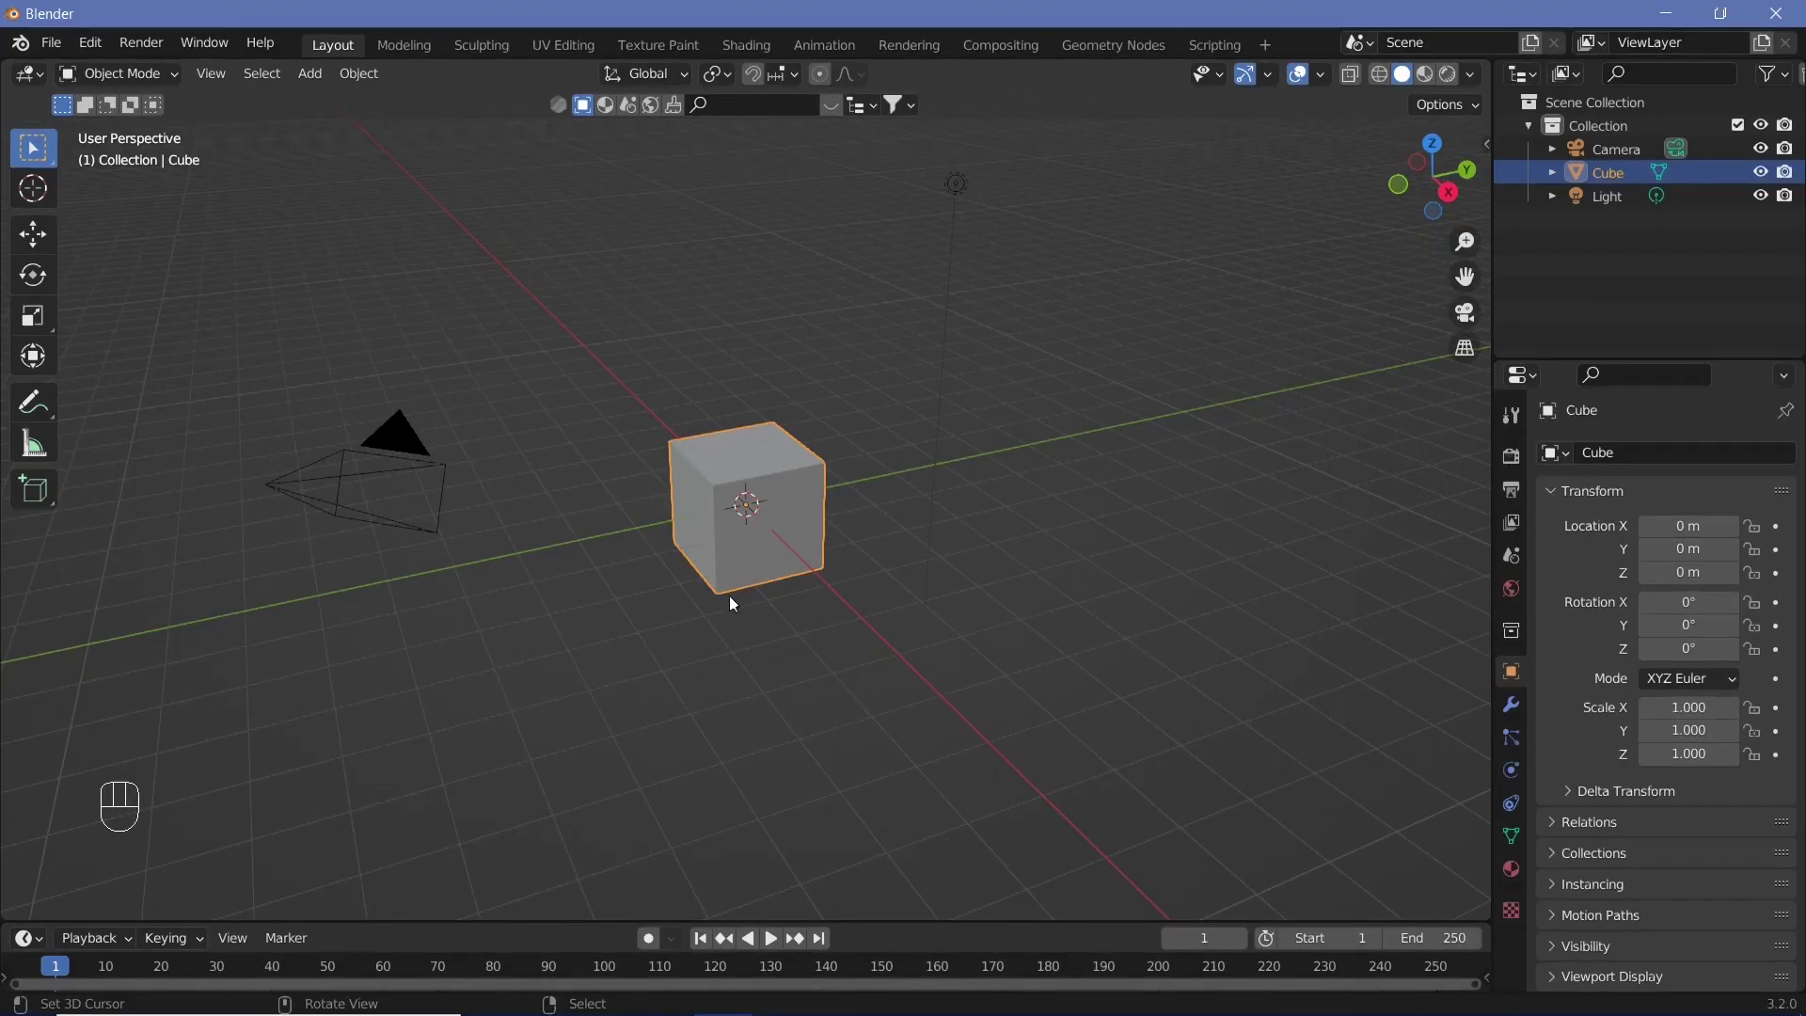
# Step: Delete the default cube and add a mesh cylinder in its place
pyautogui.press('x')
pyautogui.click(729, 596)
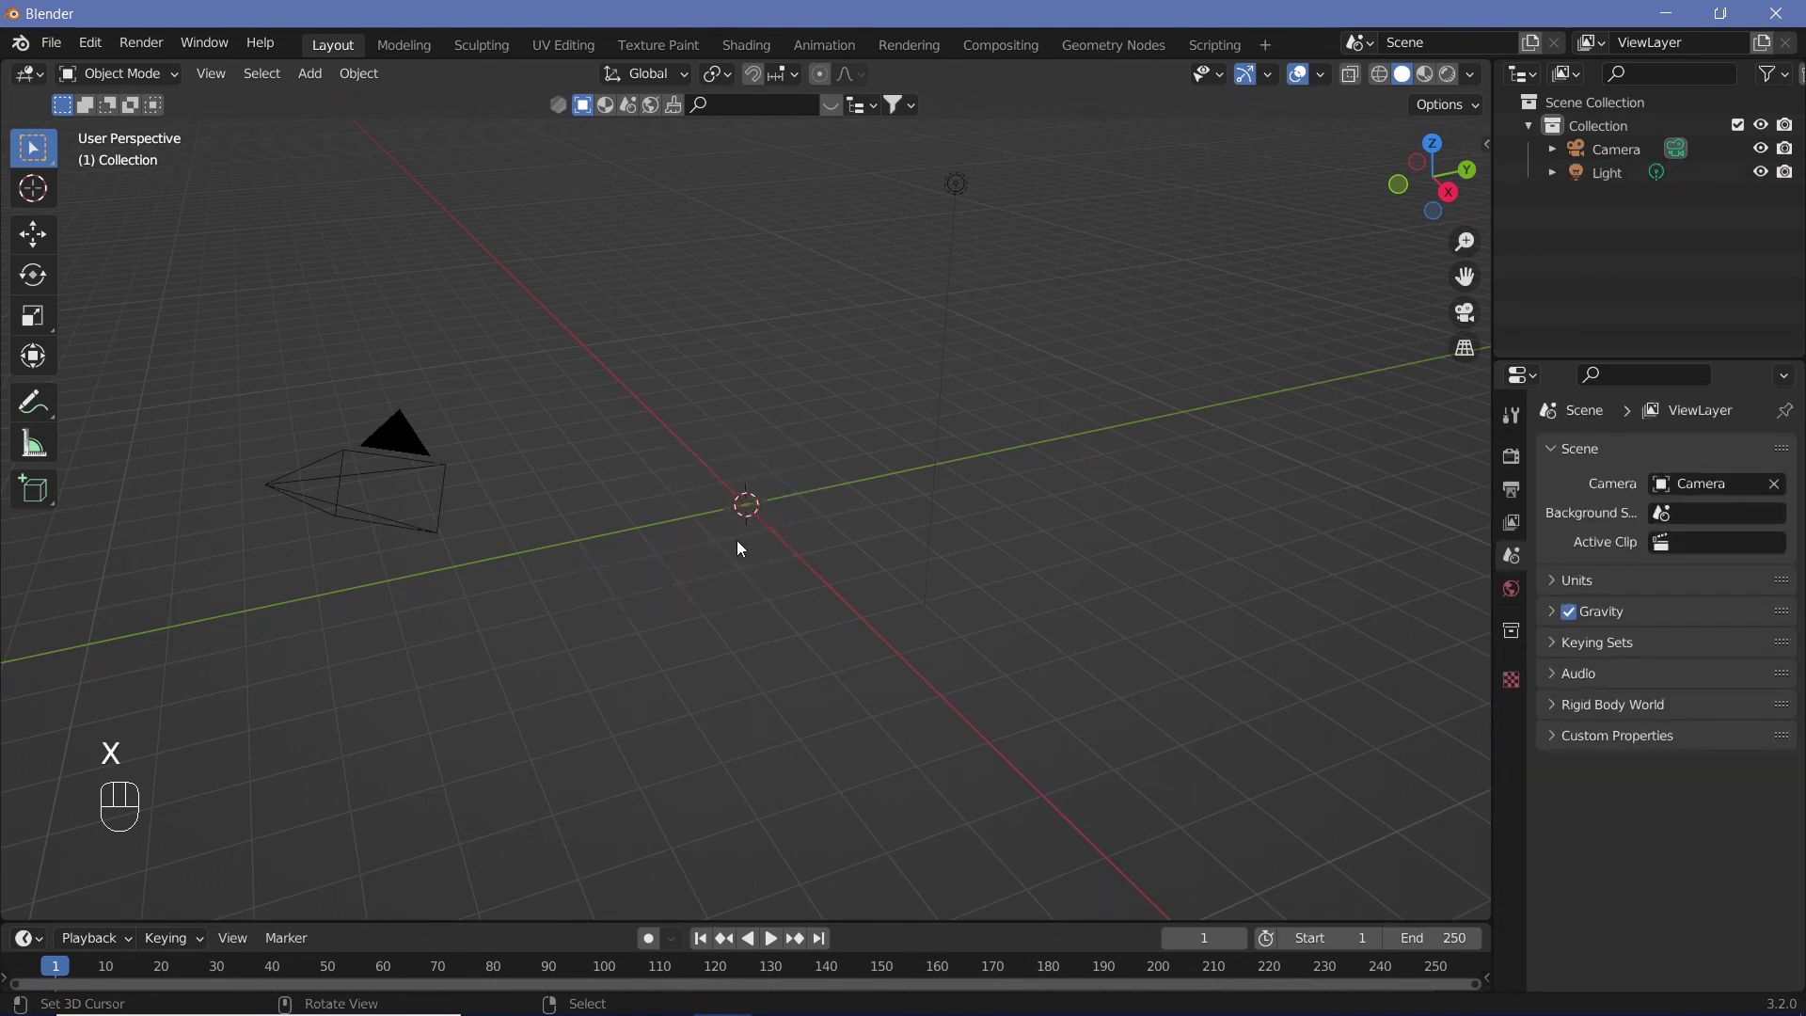
pyautogui.hotkey('shift', 'a')
pyautogui.moveTo(737, 540)
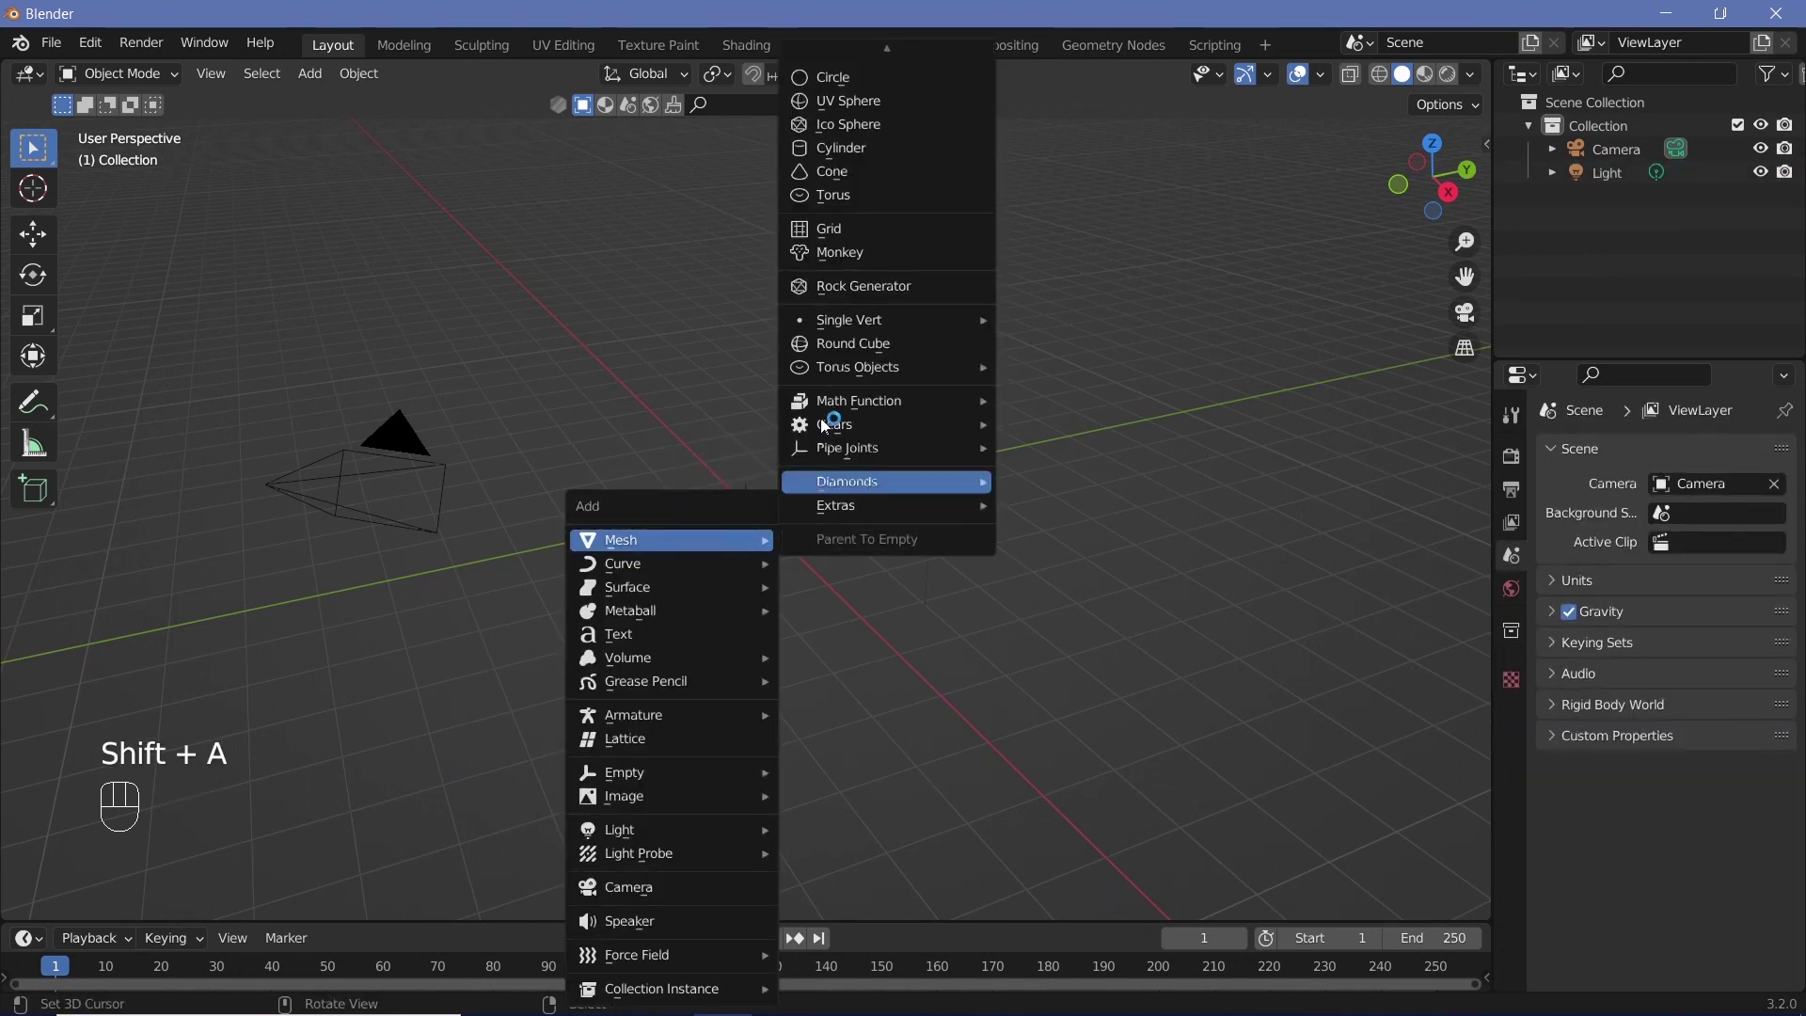
pyautogui.click(865, 150)
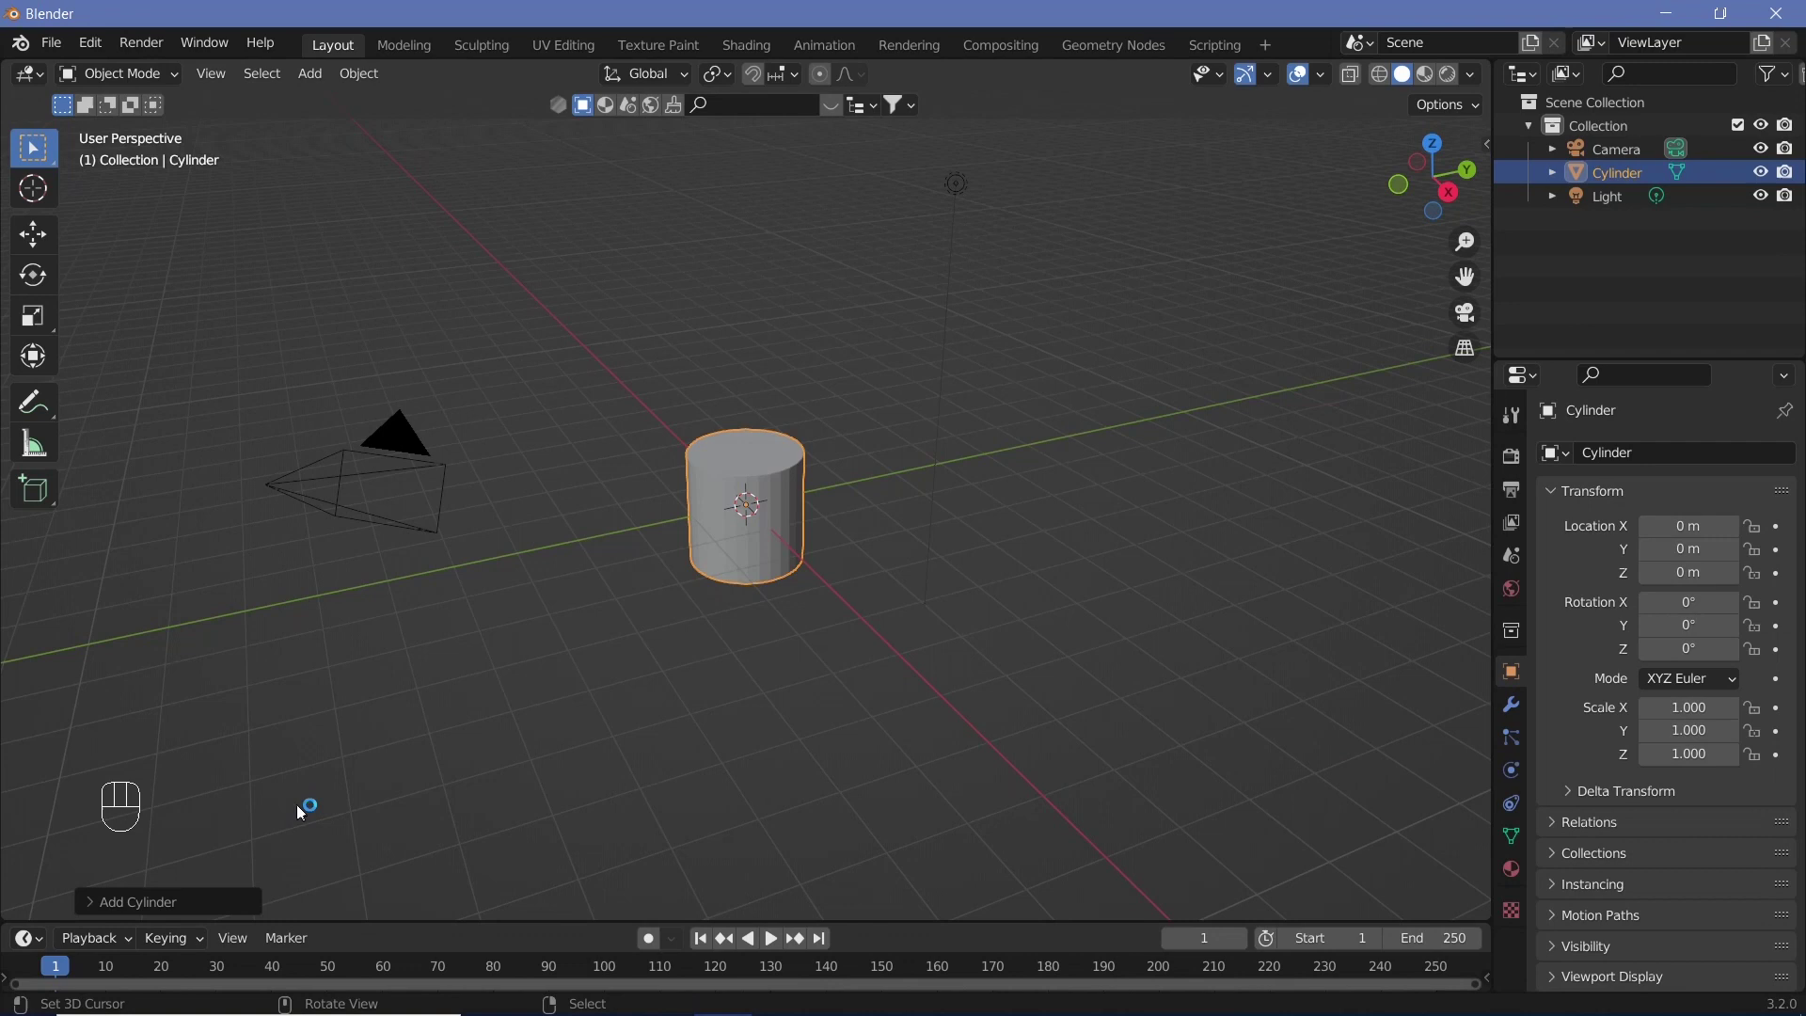
# Step: Set the new cylinder's vertex count to 128 in its creation options
pyautogui.click(89, 902)
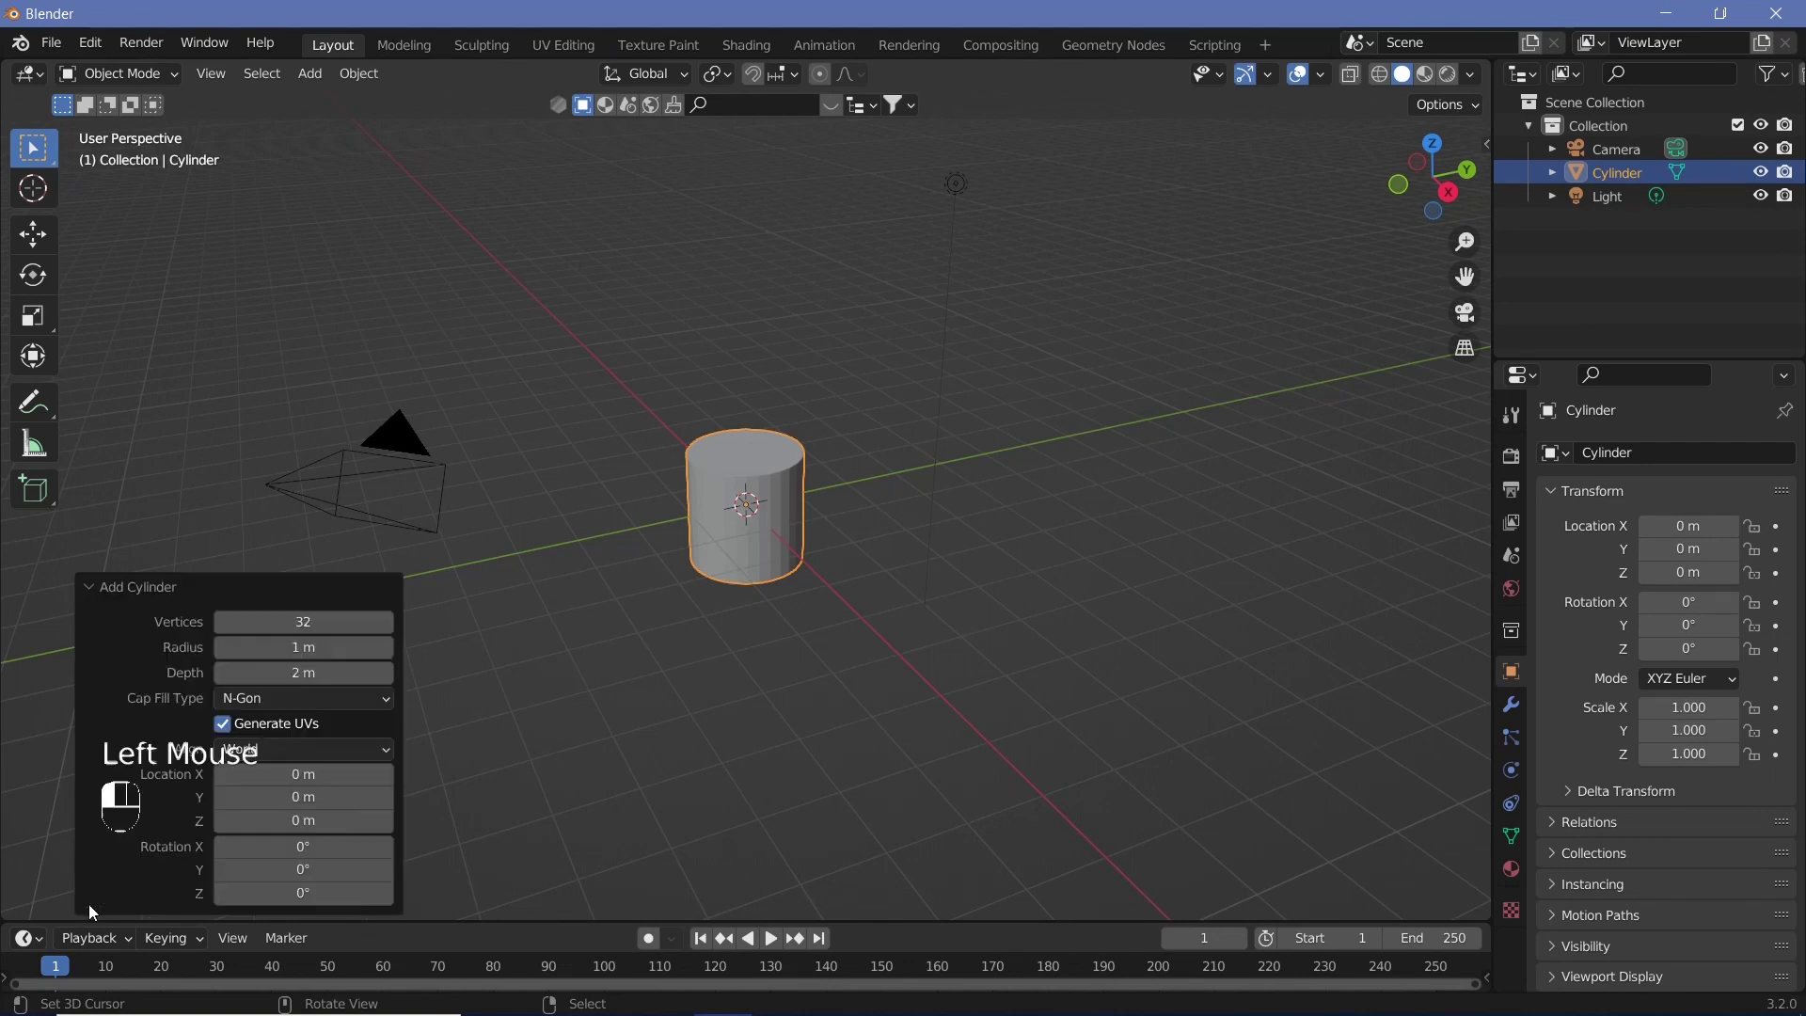
pyautogui.click(301, 626)
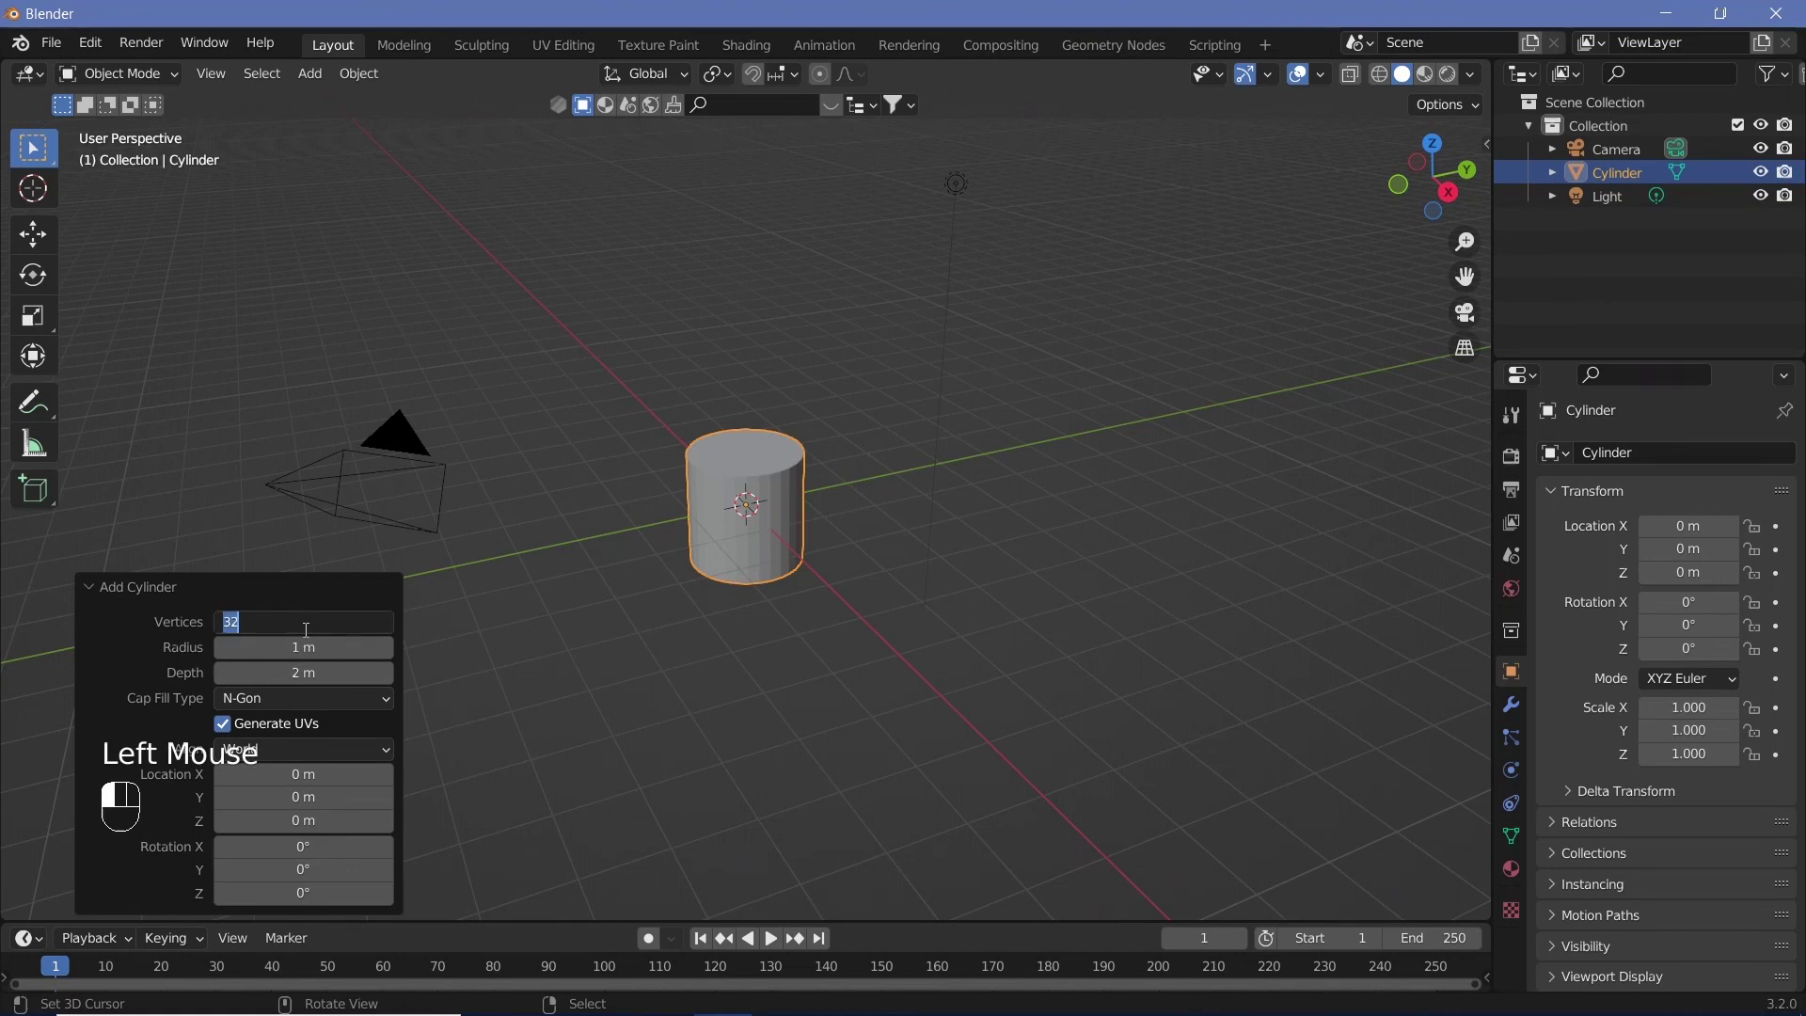
pyautogui.write('128')
pyautogui.press('Return')
pyautogui.click(116, 589)
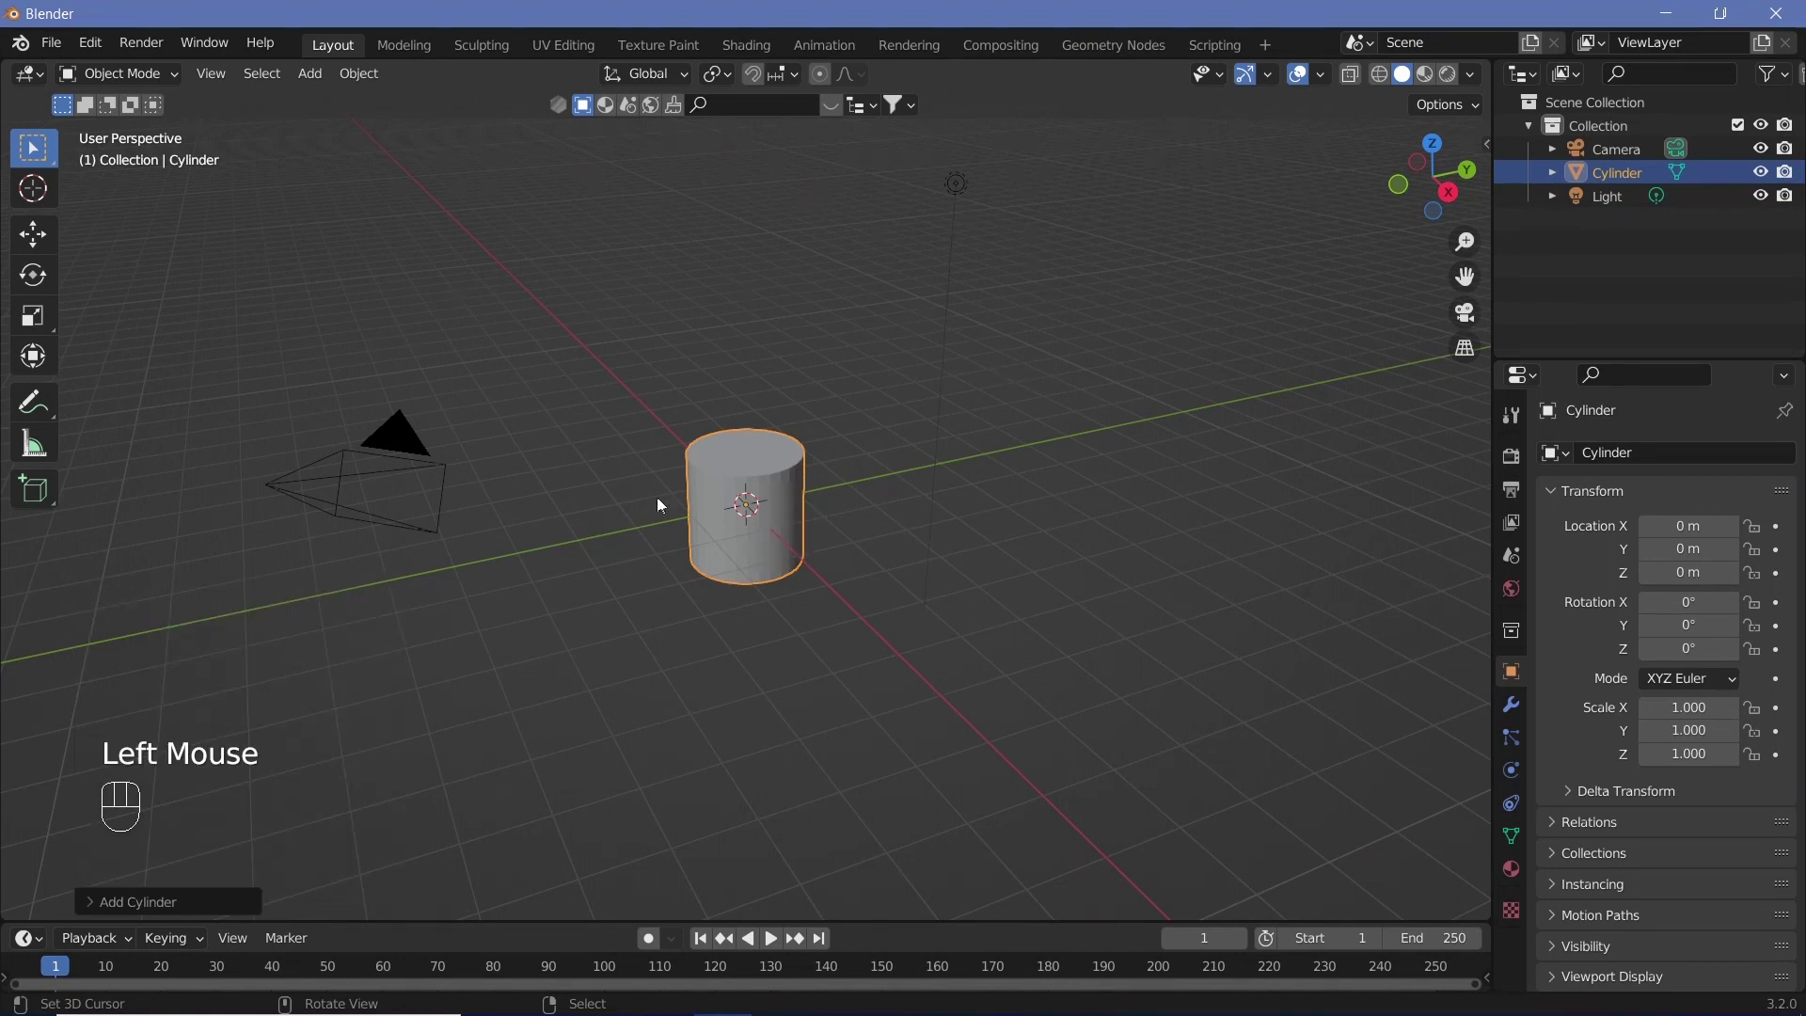
# Step: Scale the cylinder by 0.1 along the Z axis to flatten it into a disc
pyautogui.moveTo(694, 487); pyautogui.dragTo(858, 560, button='middle')
pyautogui.scroll(3, 746, 526)
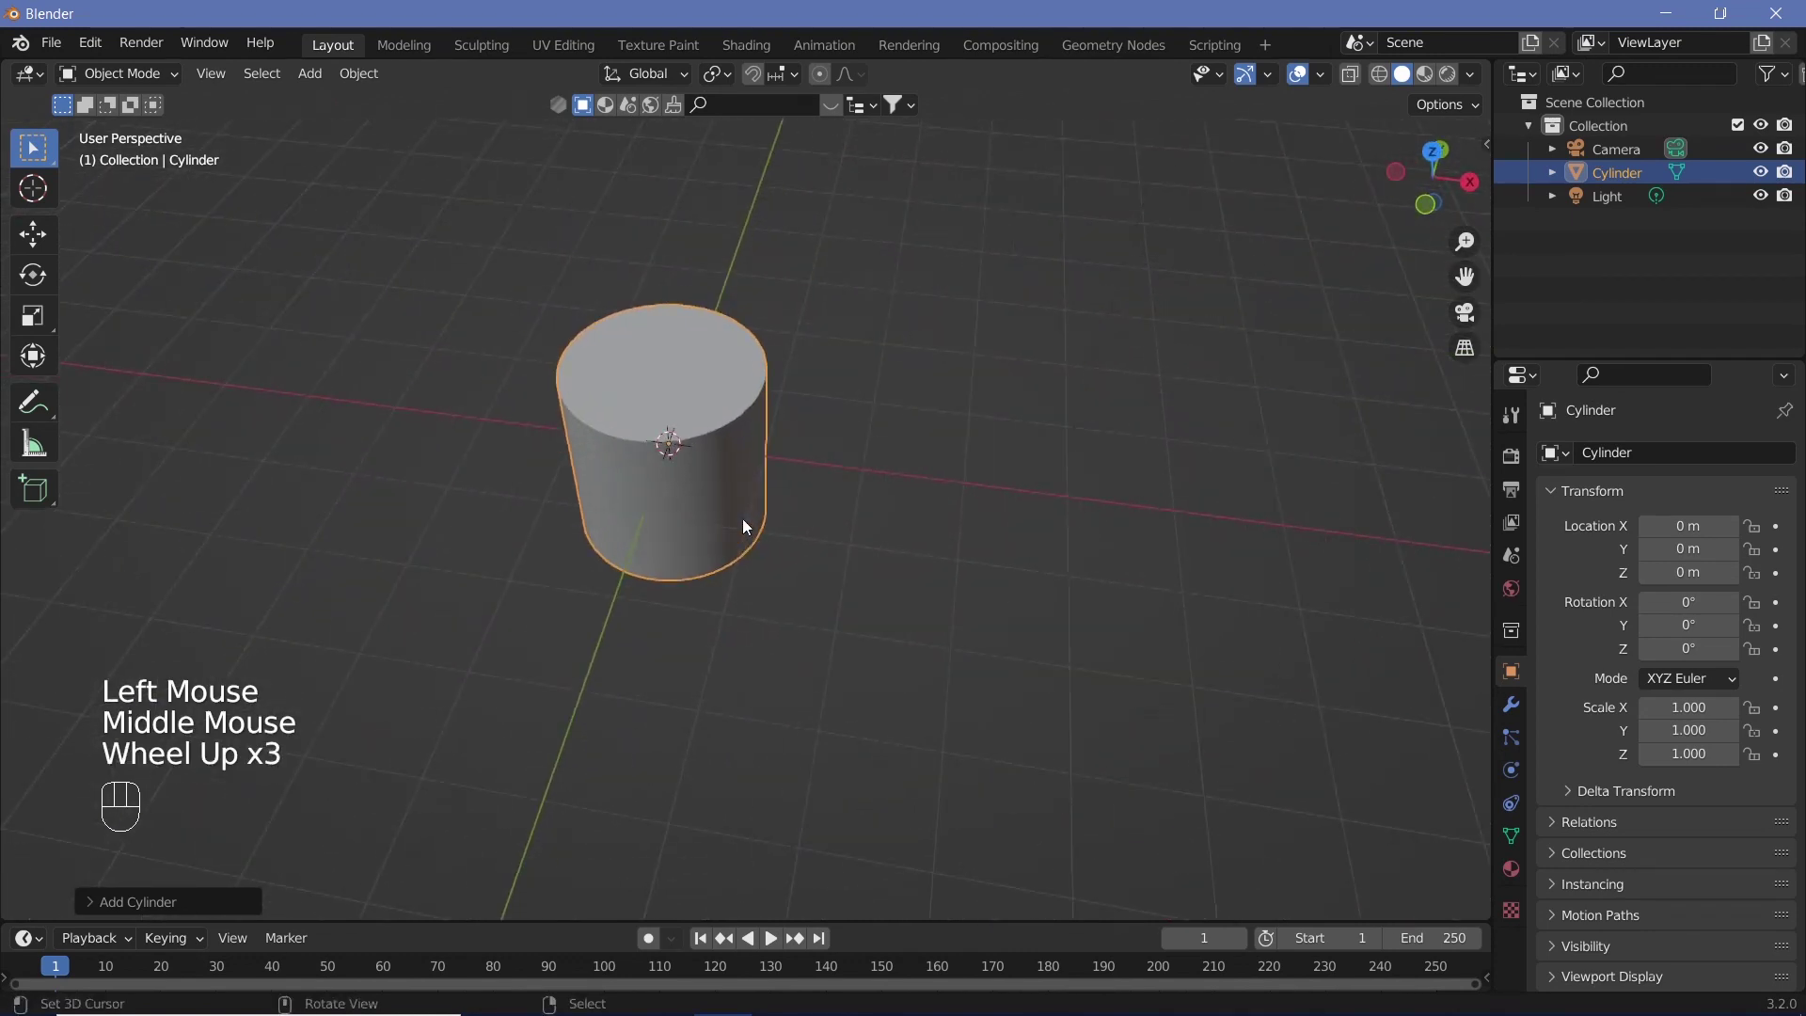
pyautogui.moveTo(742, 522); pyautogui.dragTo(846, 496, button='middle')
pyautogui.press('s')
pyautogui.write('z')
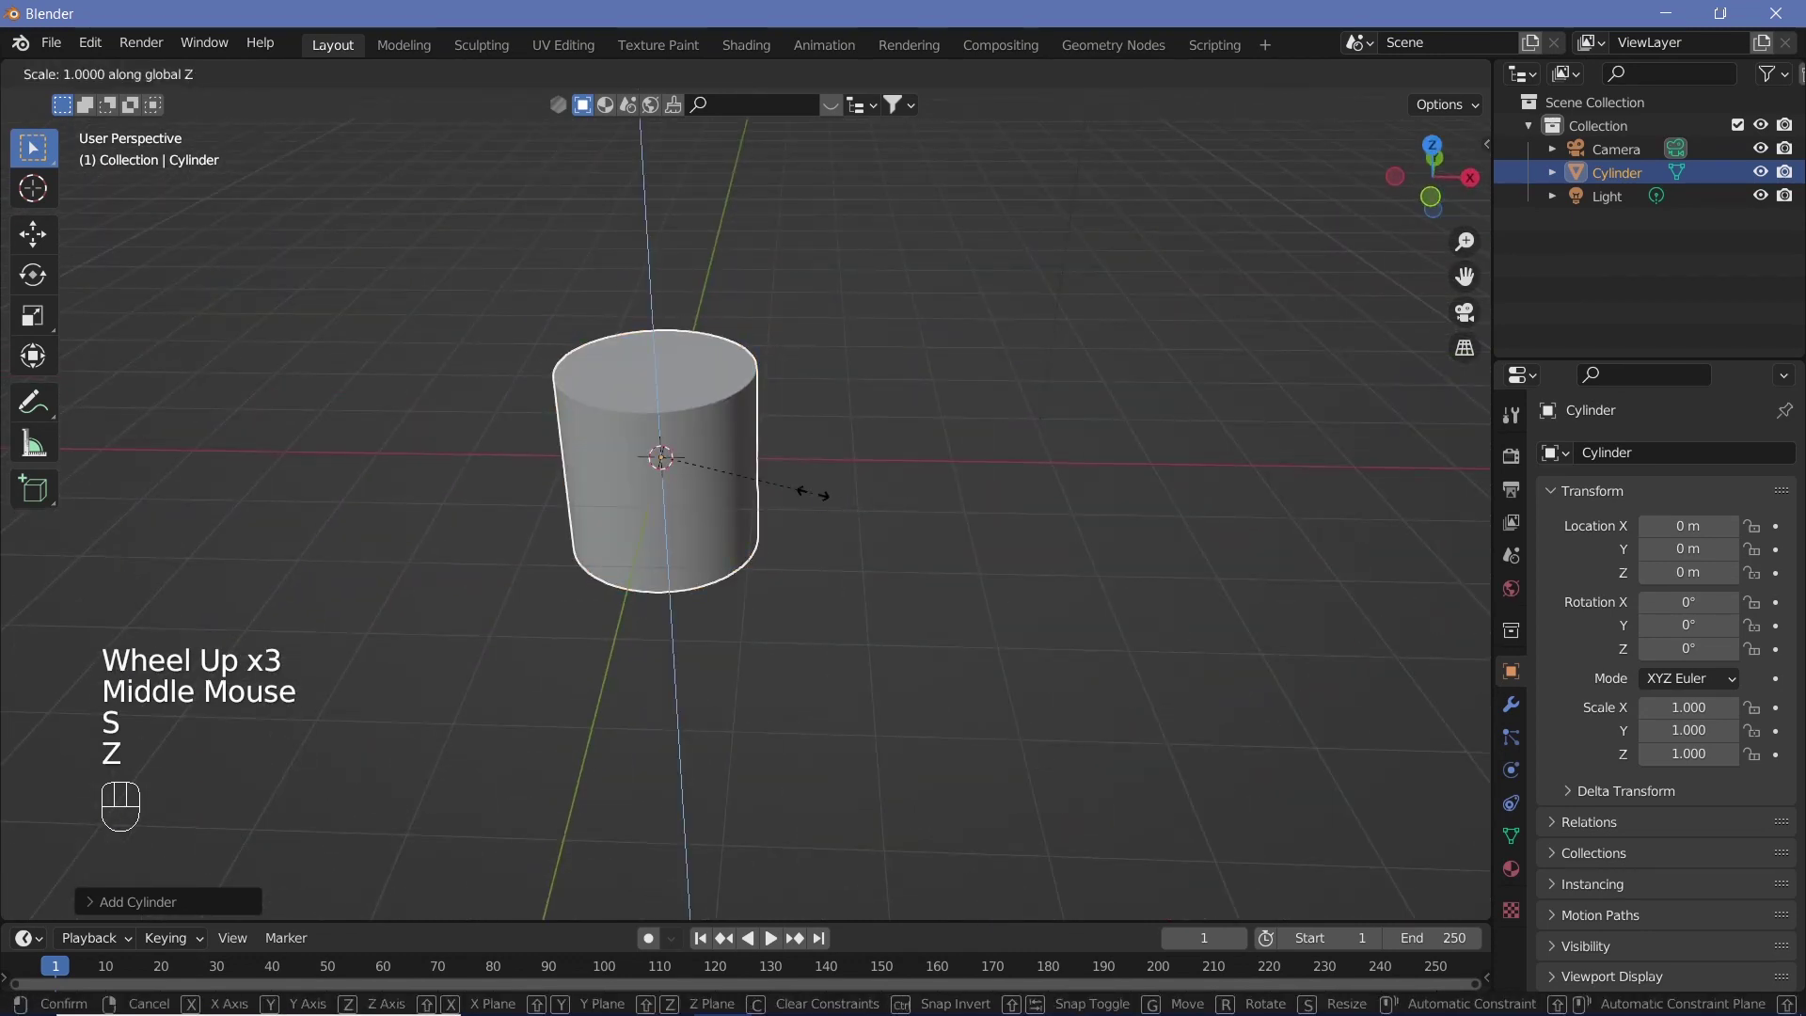
pyautogui.write('0.1')
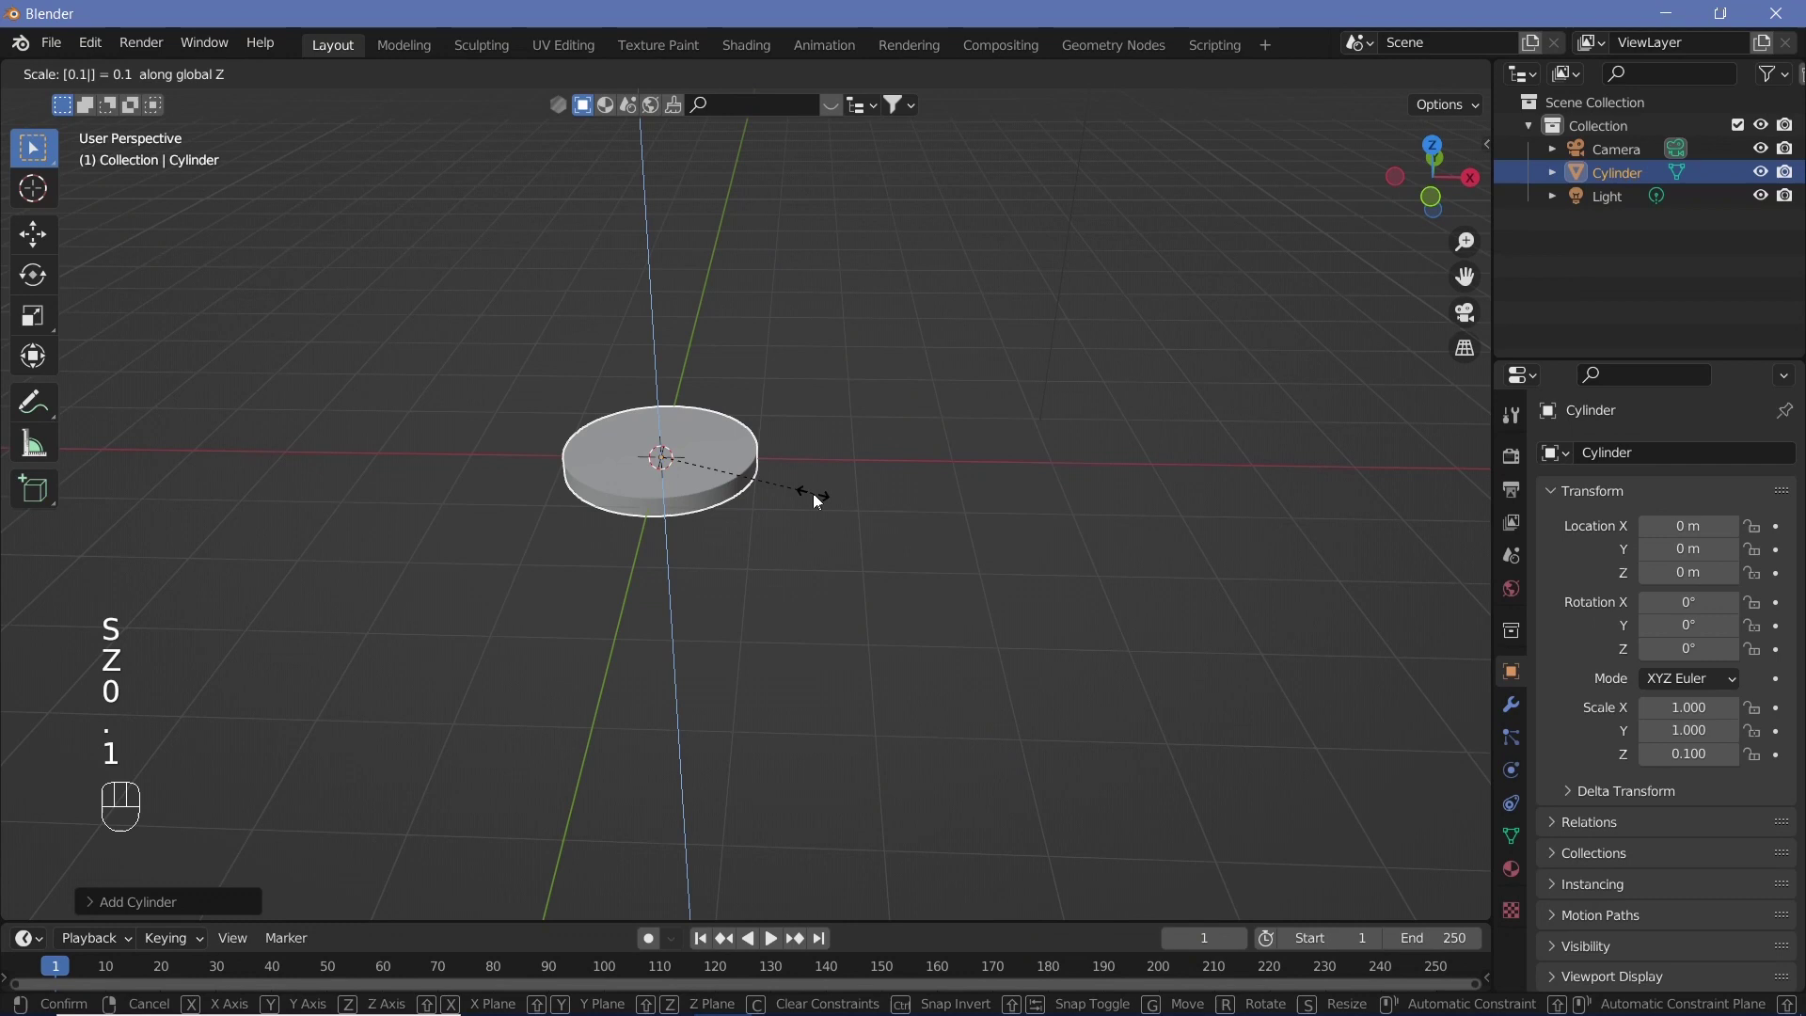
pyautogui.press('Return')
# Step: Enter Edit Mode on the disc, switch to face selection and select its top face
pyautogui.scroll(4, 812, 493)
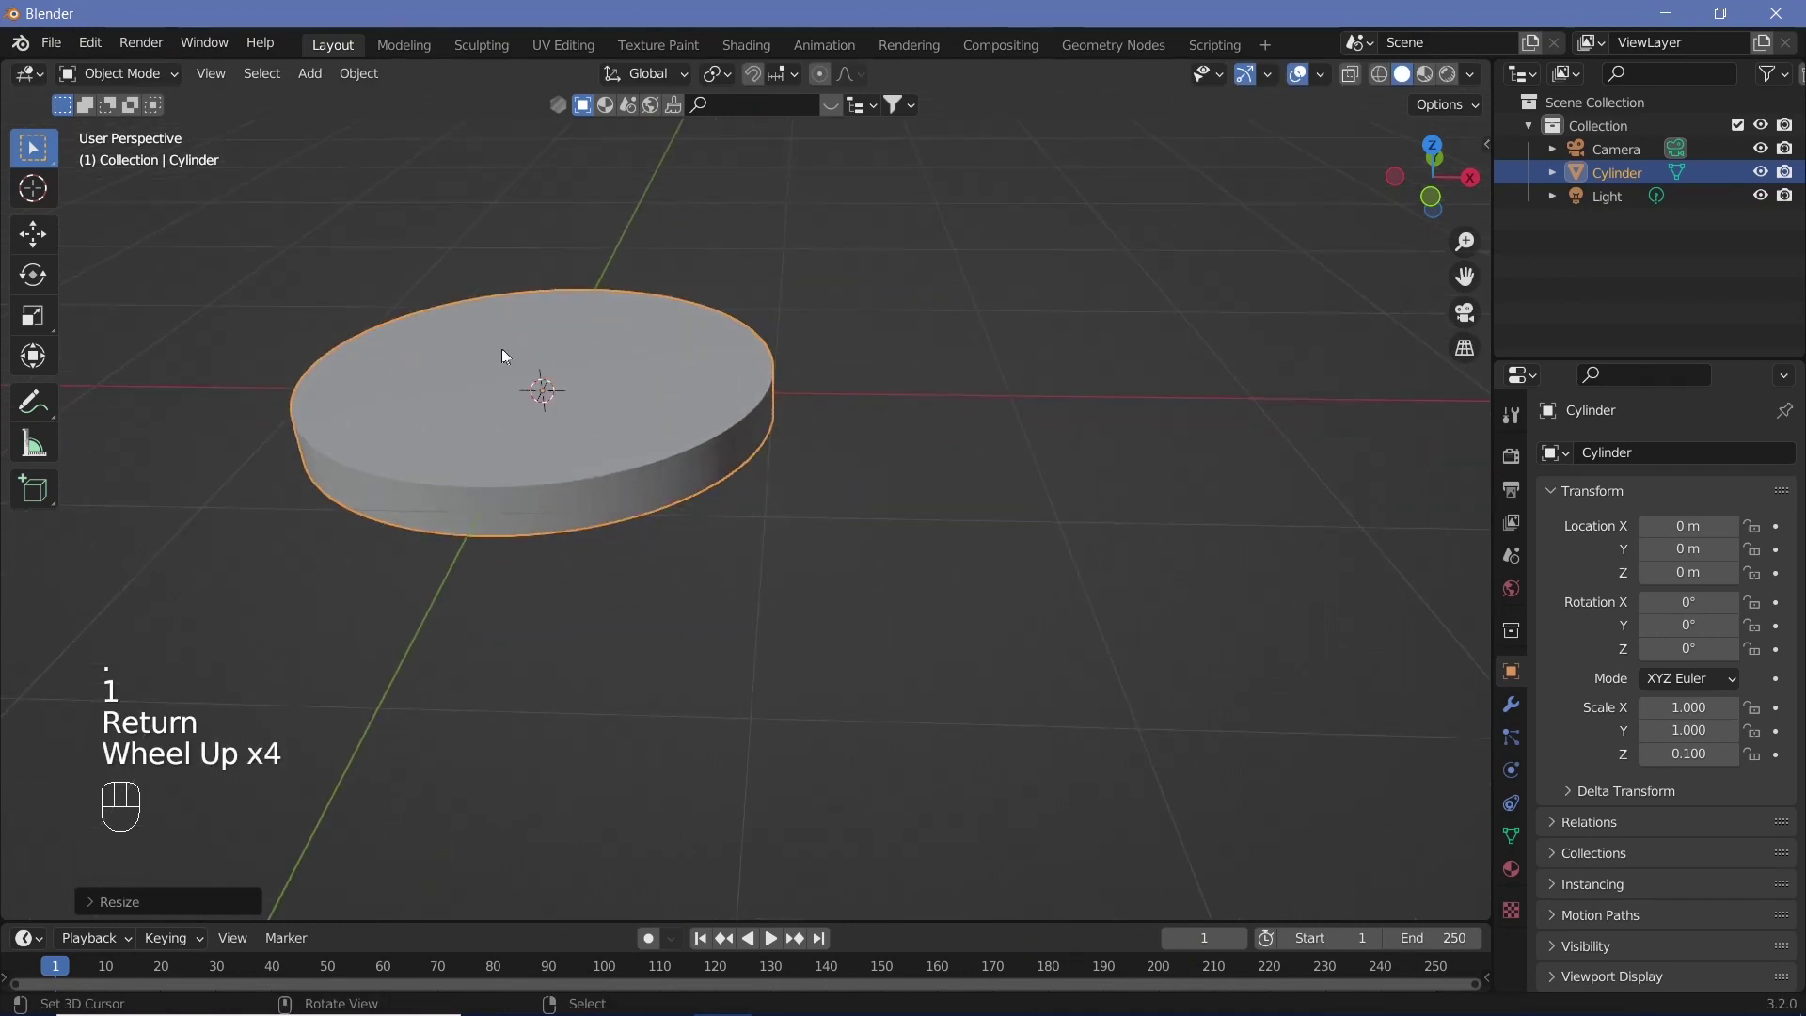
pyautogui.keyDown('shift'); pyautogui.moveTo(505, 355); pyautogui.dragTo(799, 522, button='middle'); pyautogui.keyUp('shift')
pyautogui.scroll(1, 891, 539)
pyautogui.scroll(-1, 850, 536)
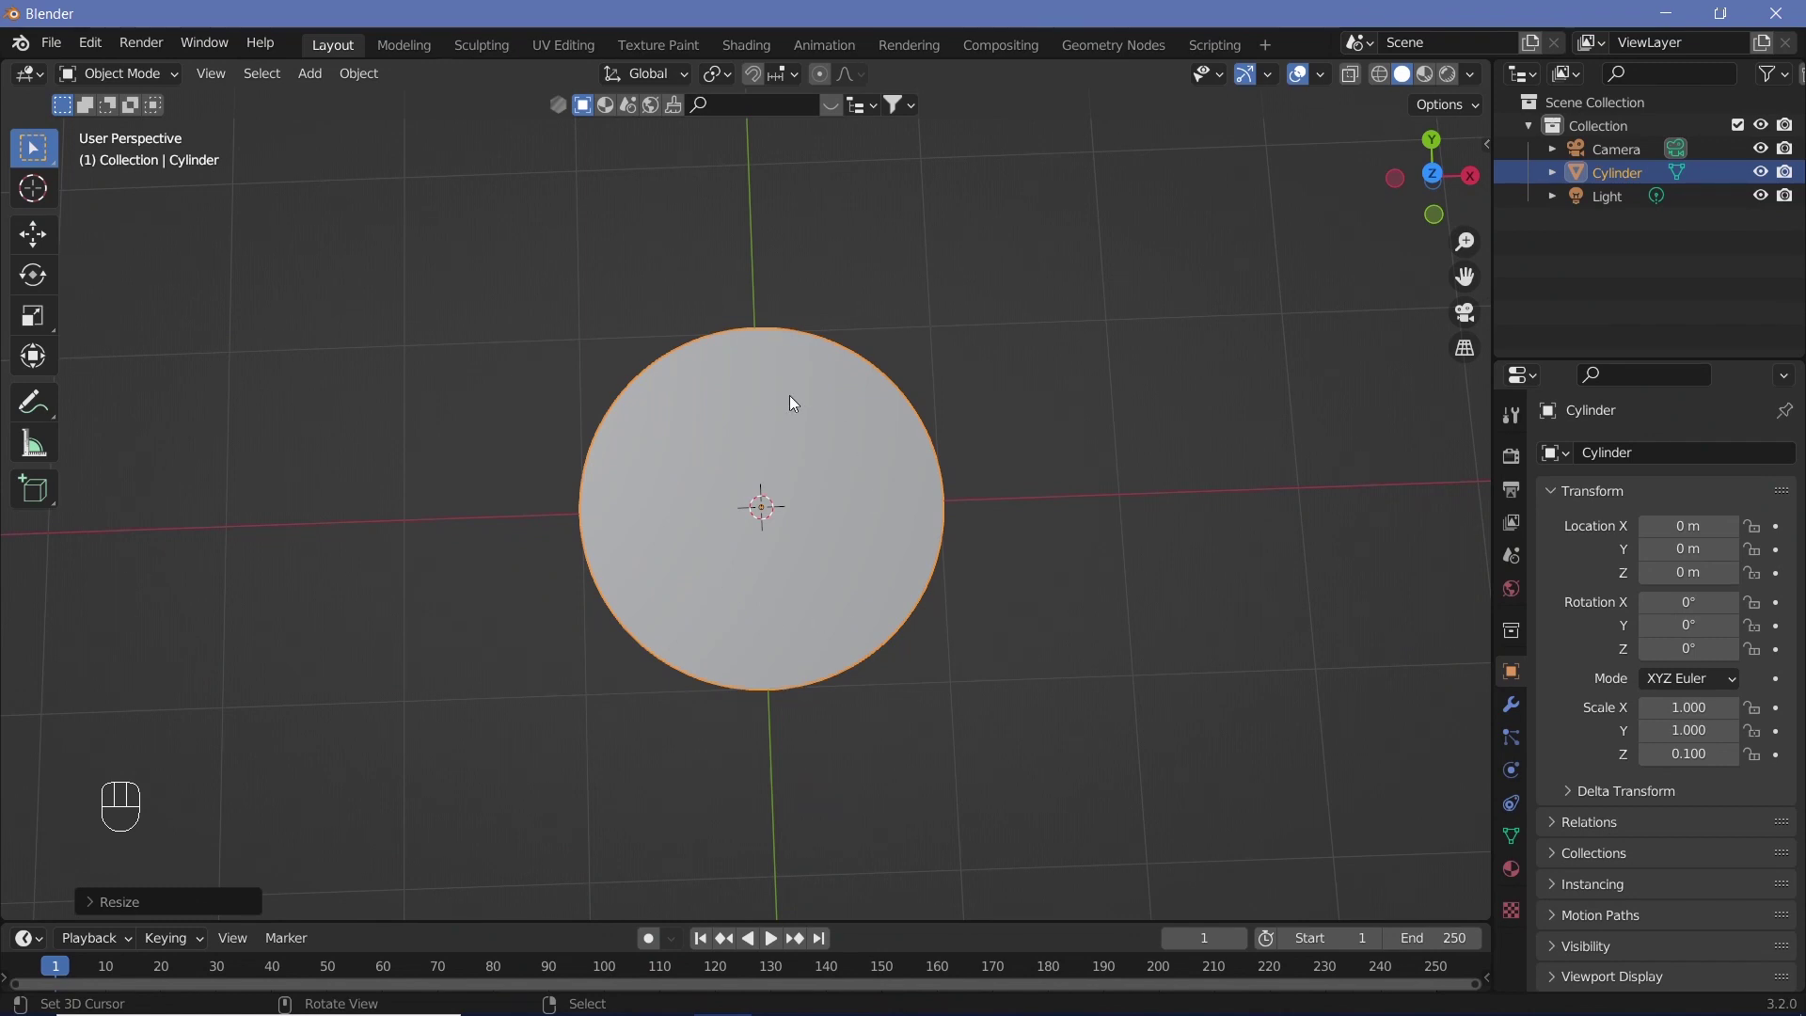
pyautogui.moveTo(887, 604); pyautogui.dragTo(789, 600, button='middle')
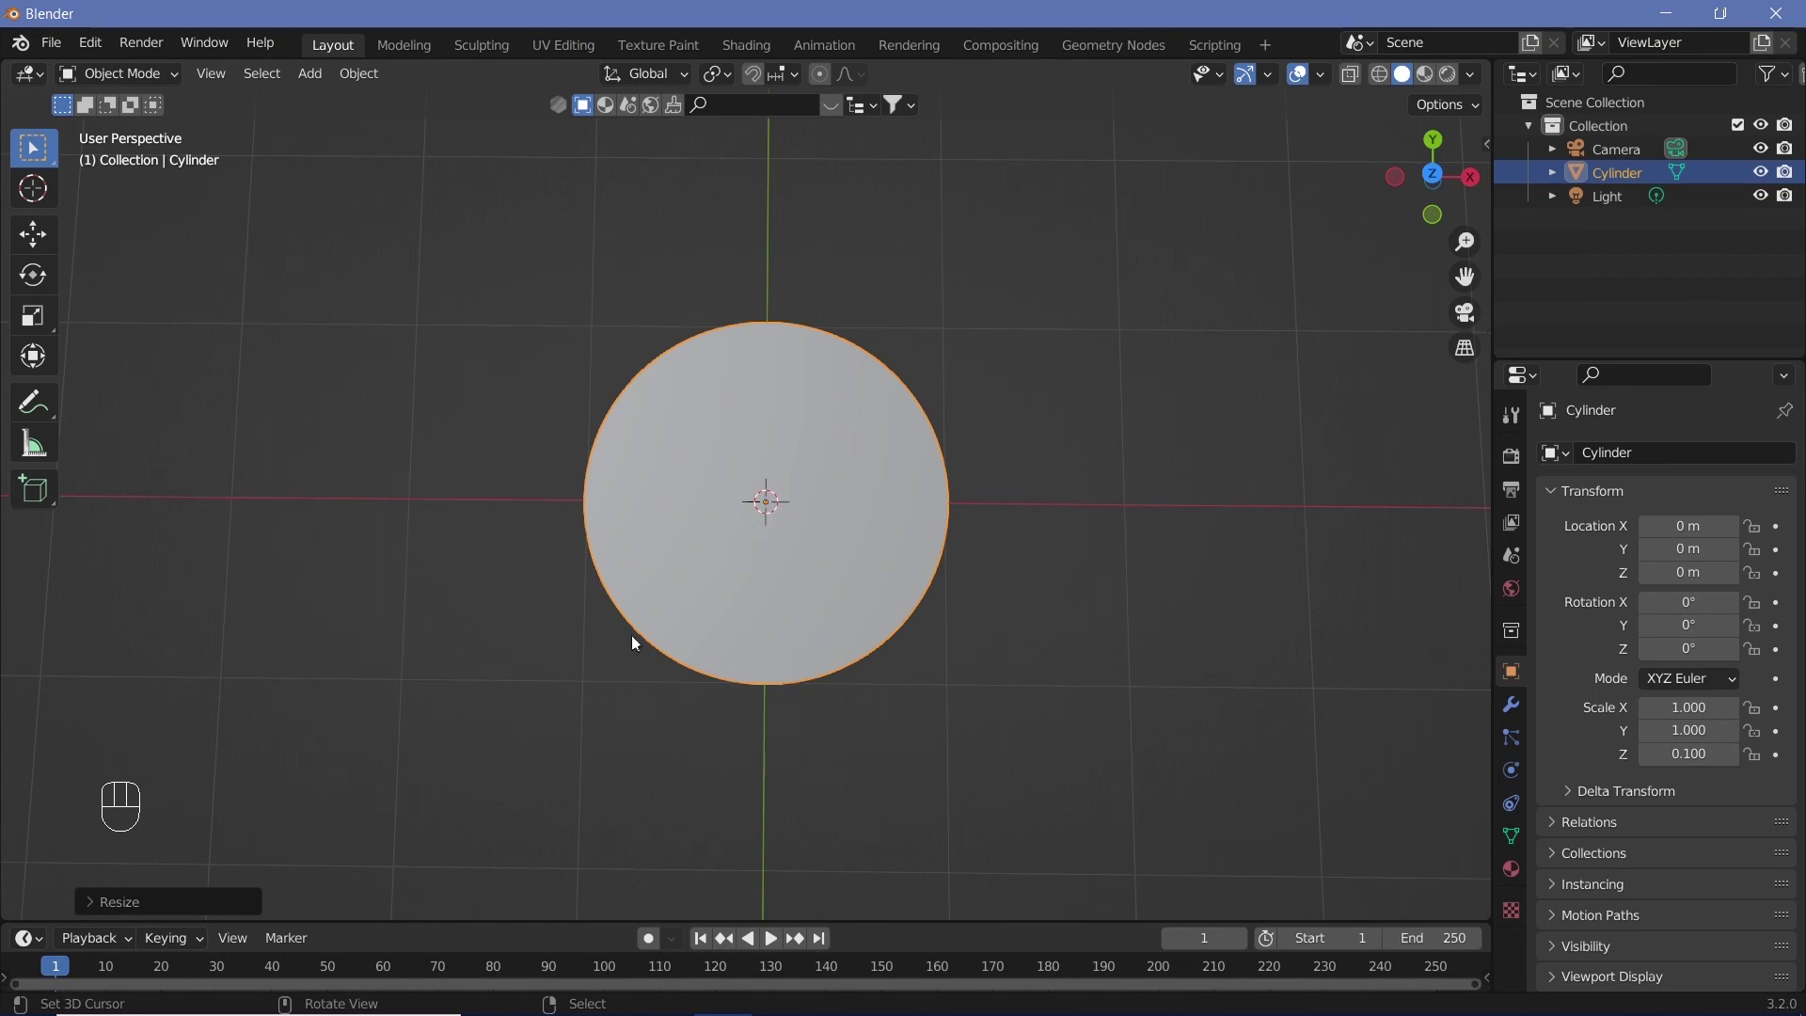
pyautogui.moveTo(826, 524); pyautogui.dragTo(844, 598, button='middle')
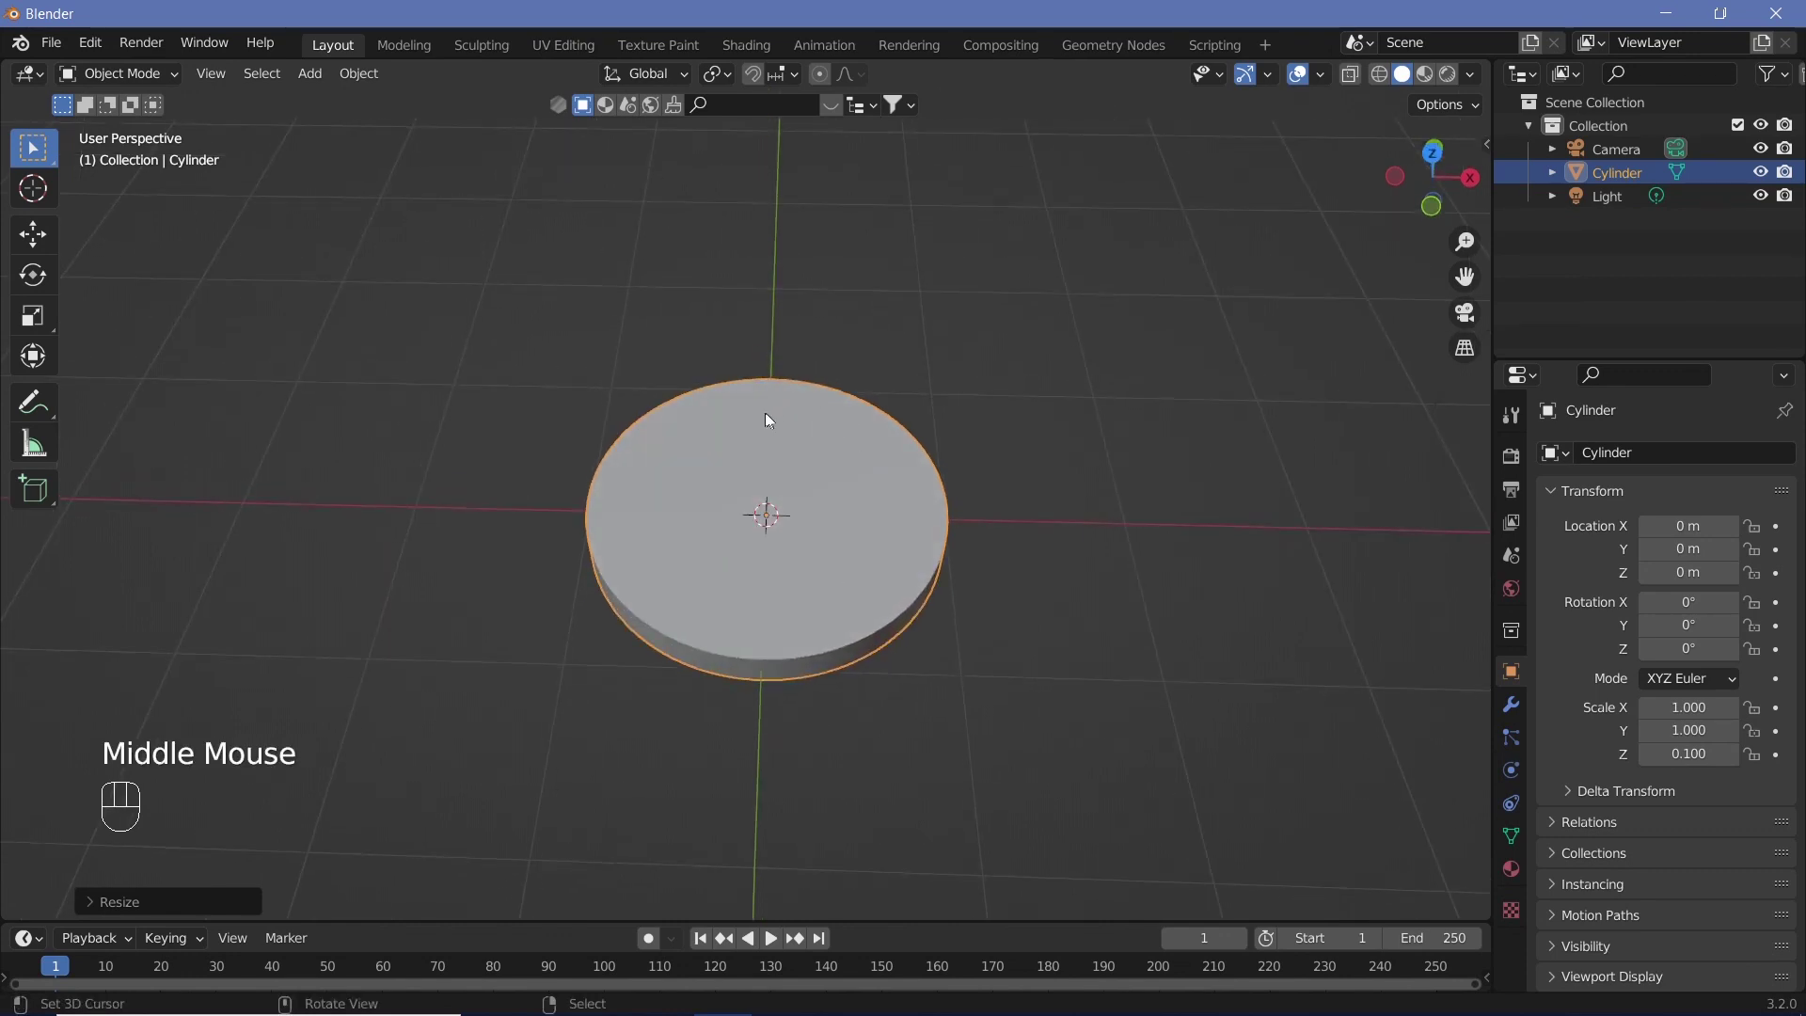
pyautogui.press('Tab')
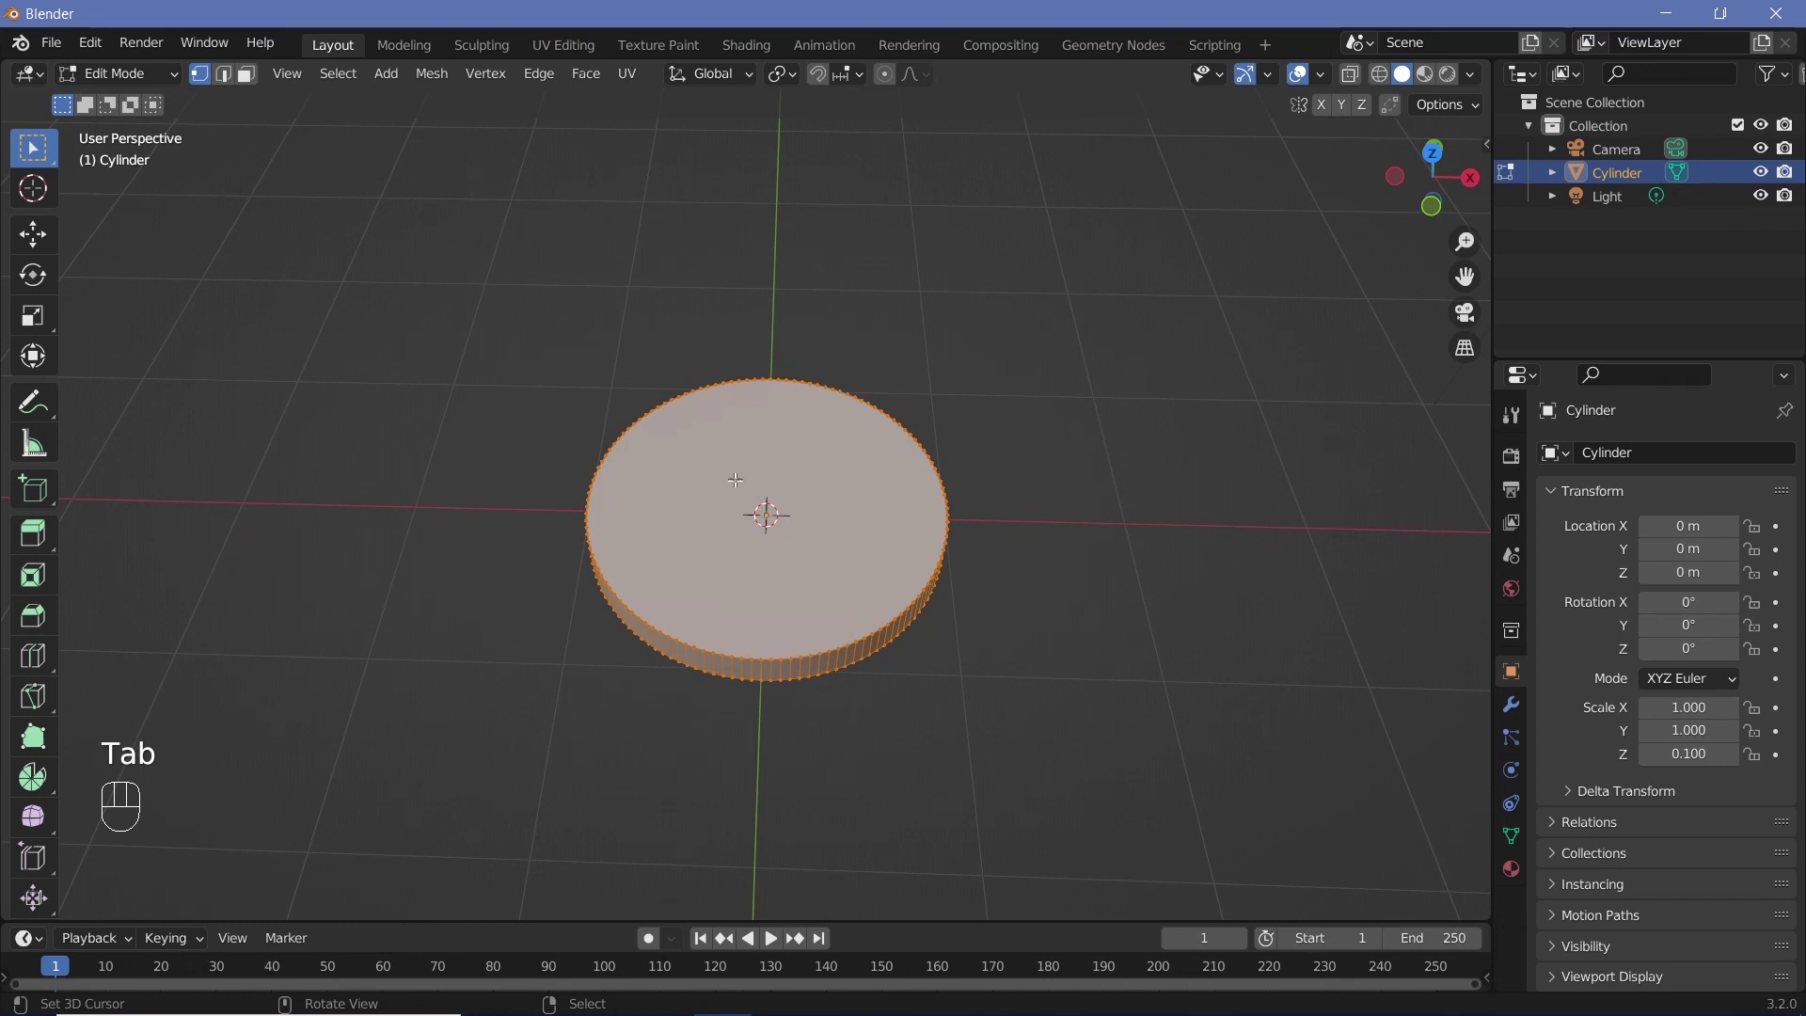
pyautogui.click(149, 72)
pyautogui.click(138, 72)
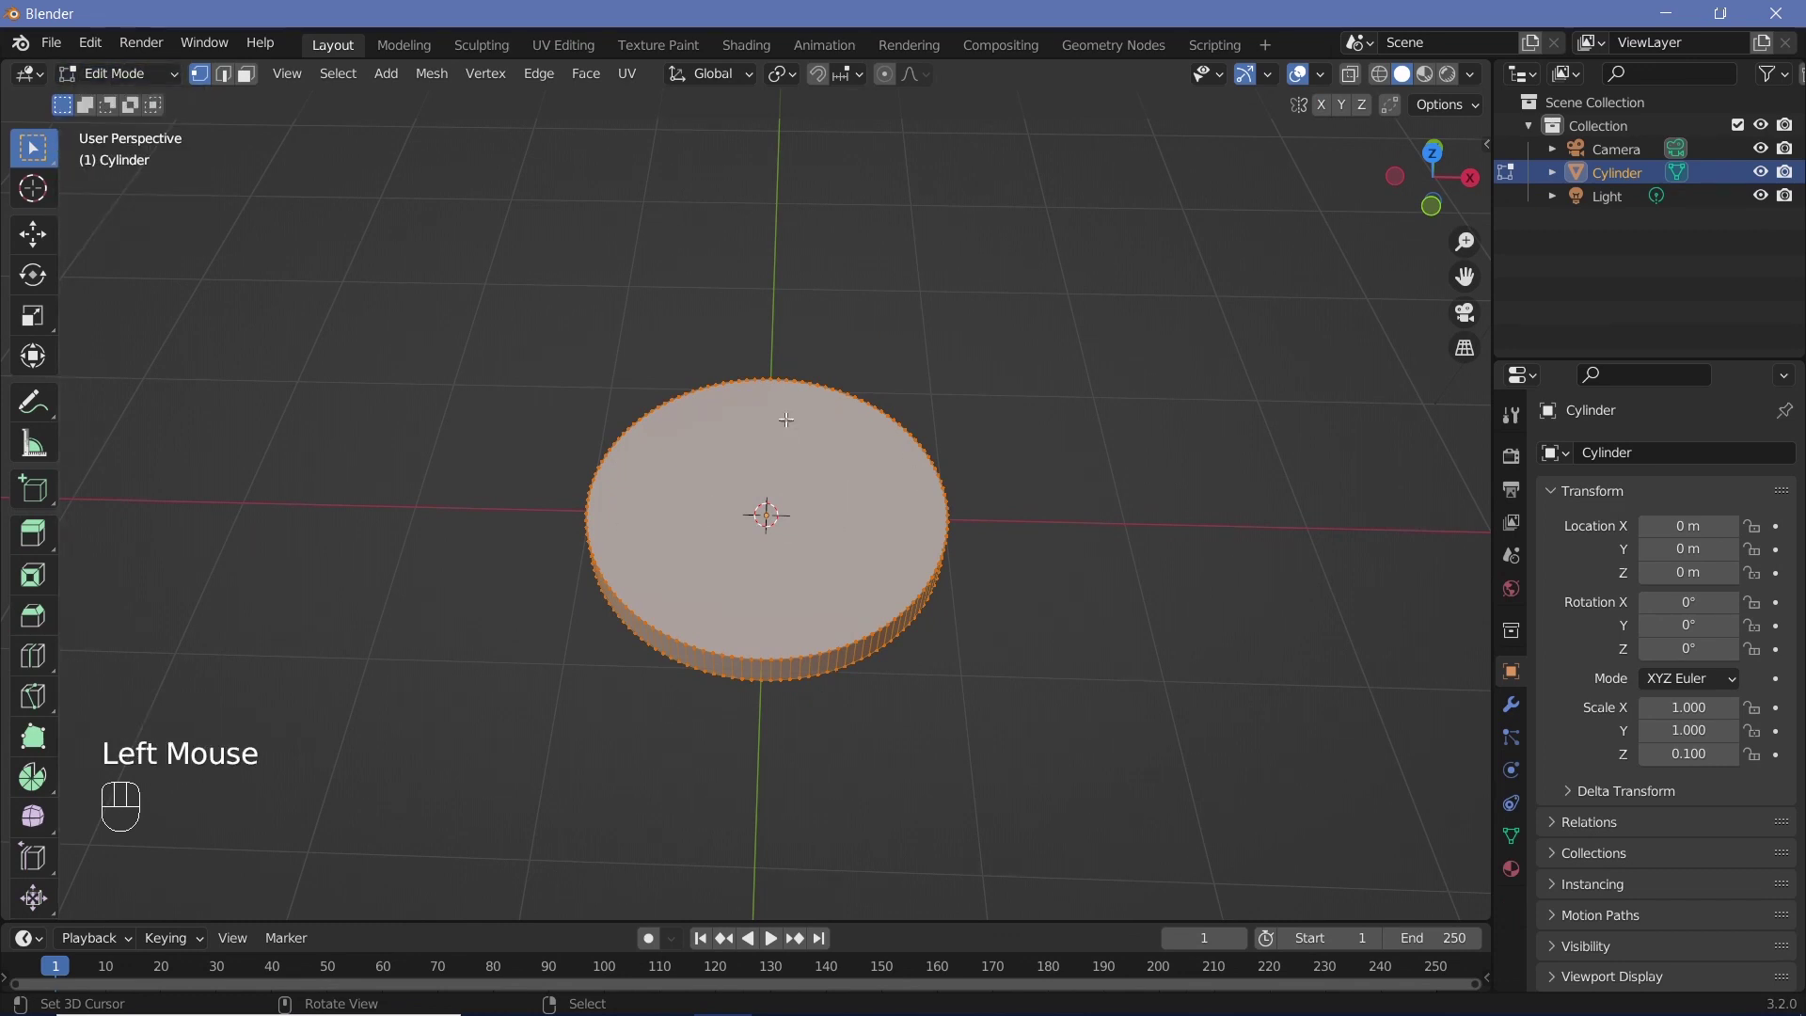
pyautogui.click(247, 75)
pyautogui.click(246, 75)
pyautogui.rightClick(801, 489)
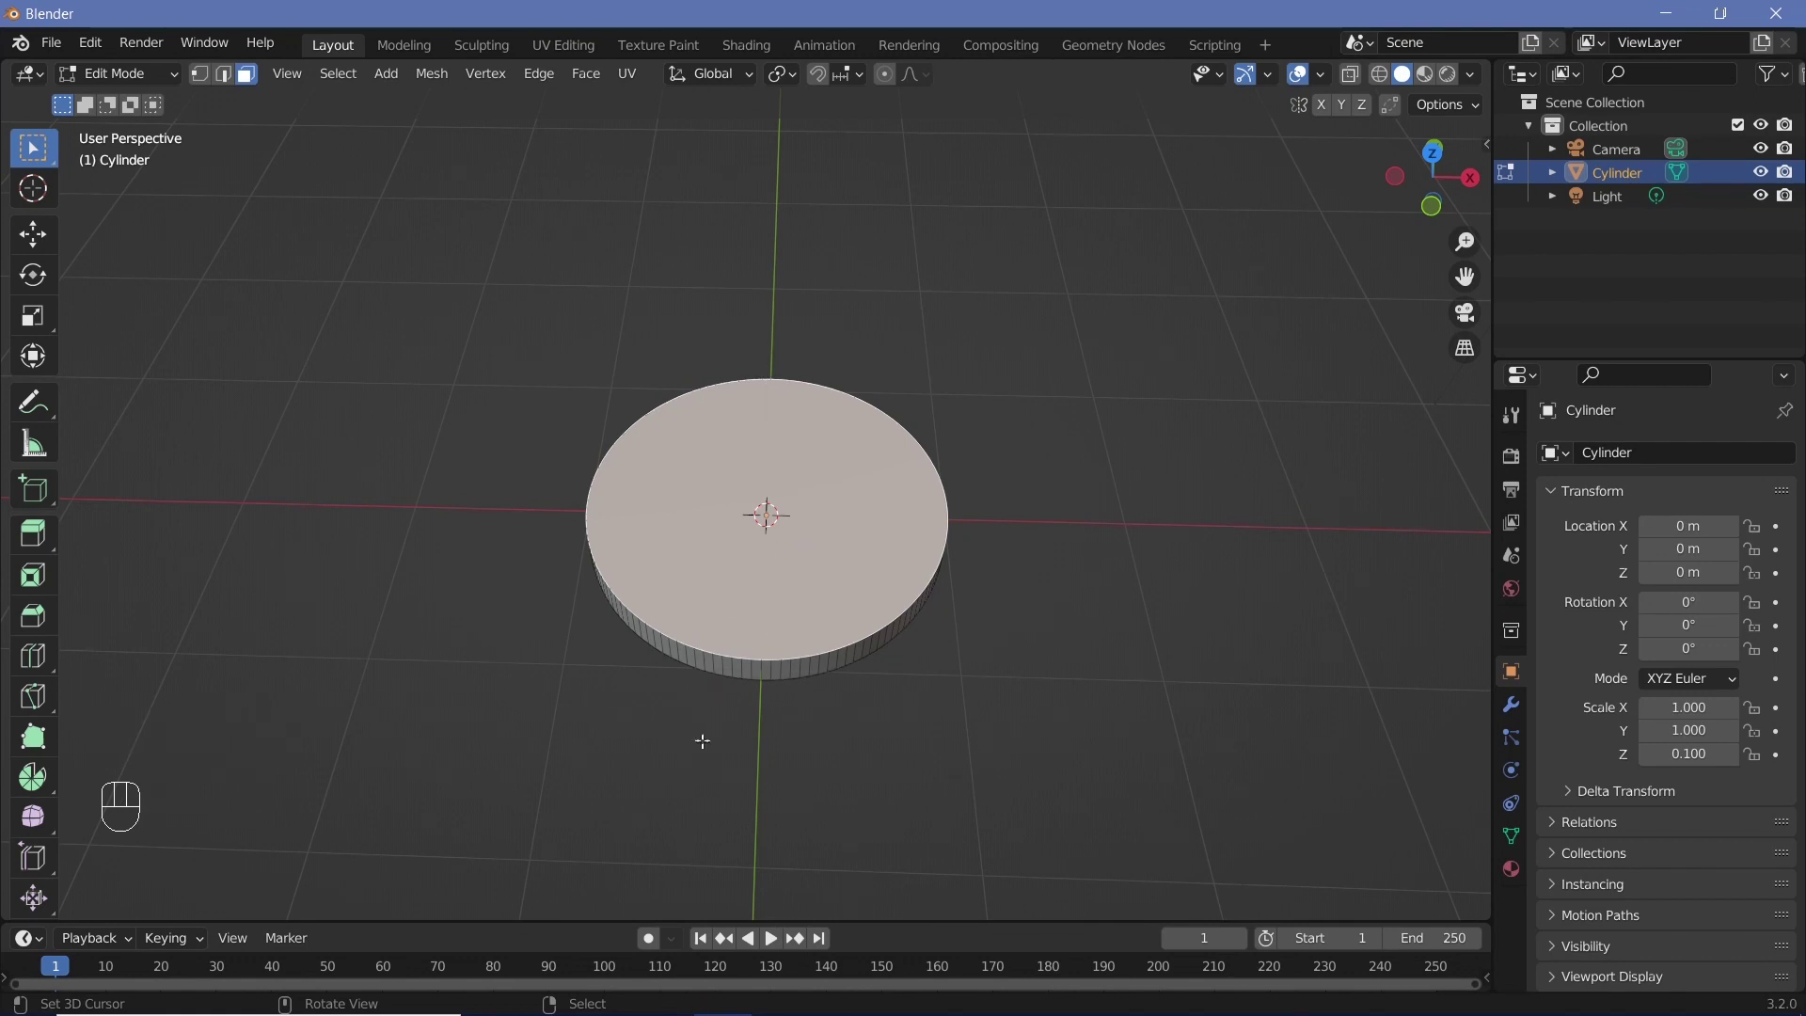
# Step: Knife-cut the disc's top face in half along the Y axis and select its +X half
pyautogui.scroll(1, 774, 688)
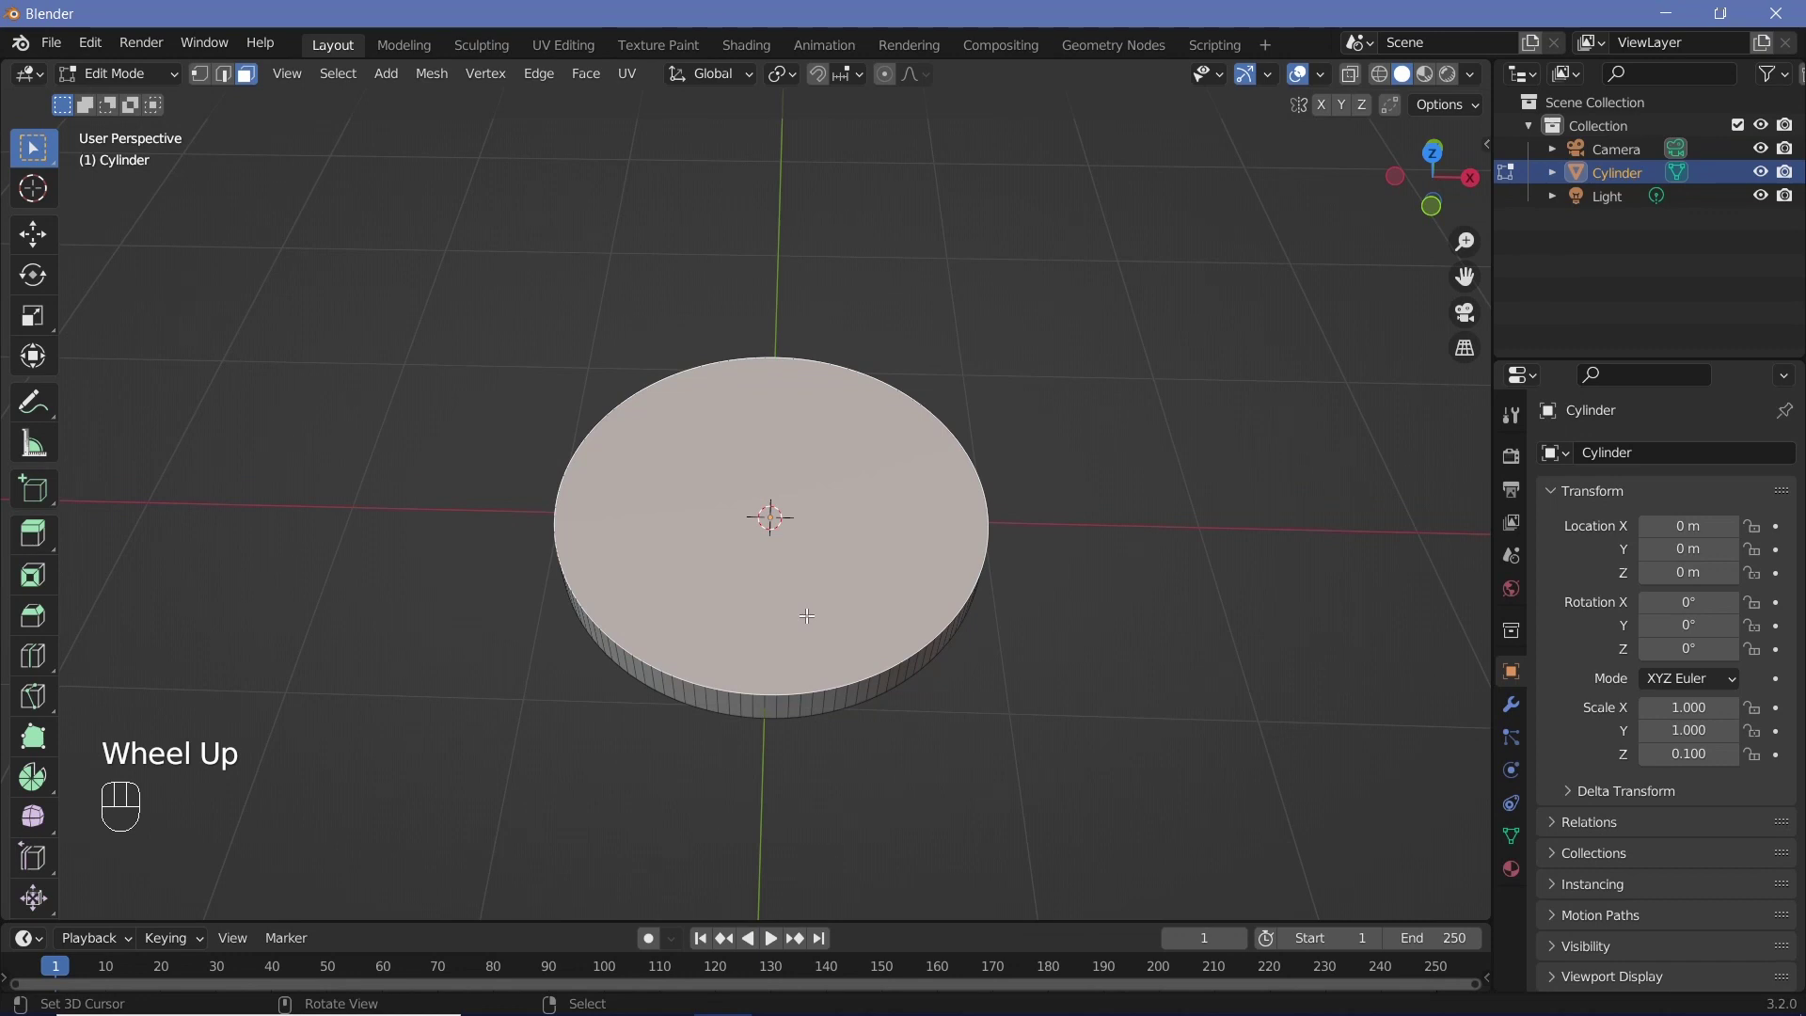
pyautogui.press('k')
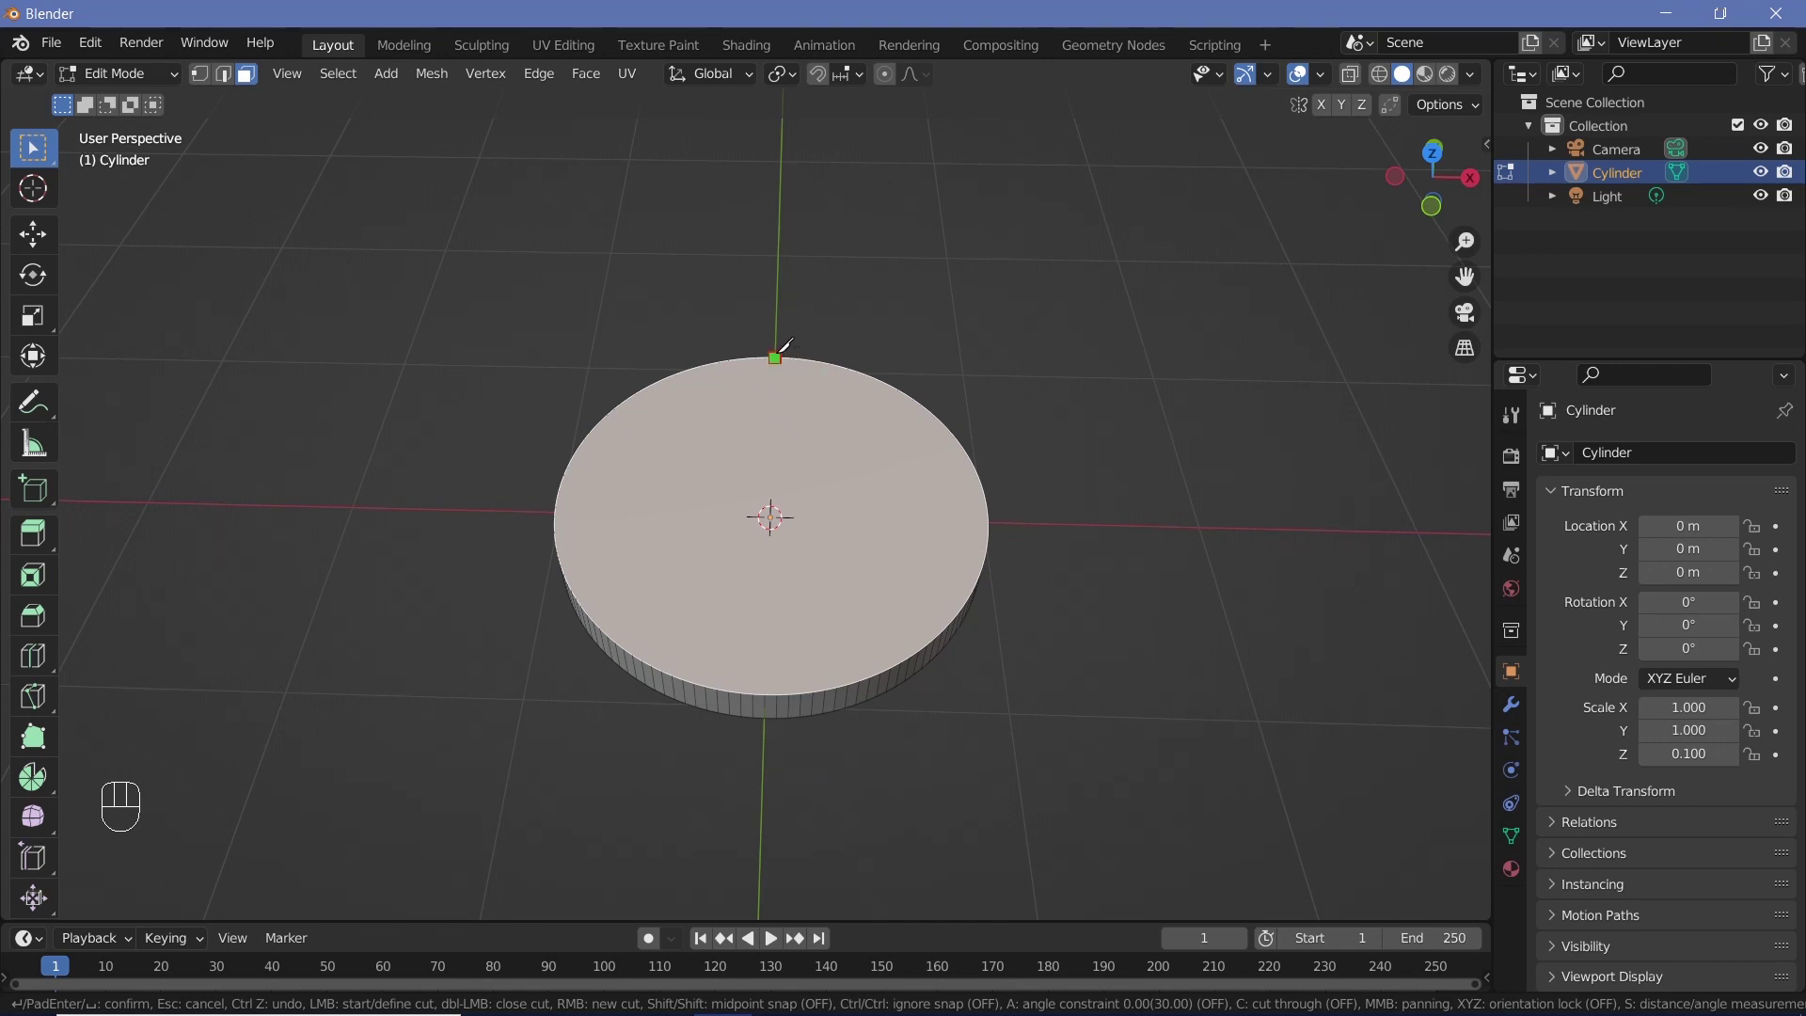
pyautogui.click(775, 357)
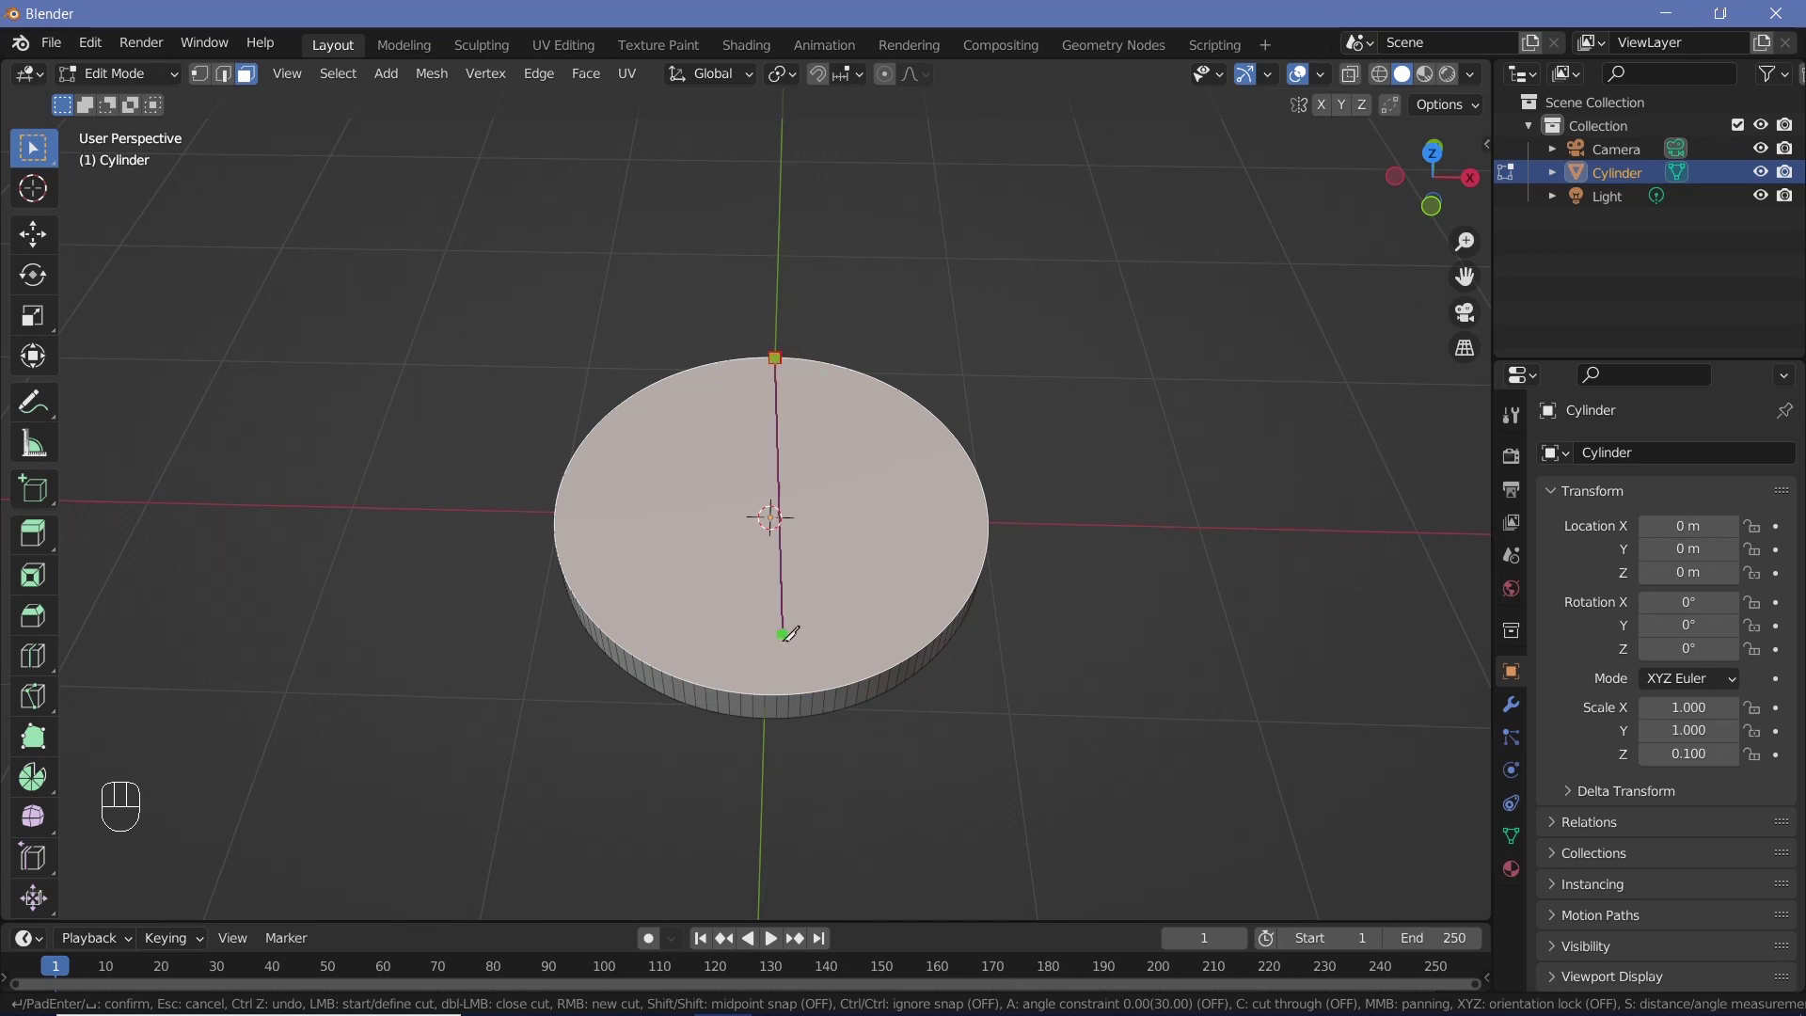
pyautogui.click(765, 698)
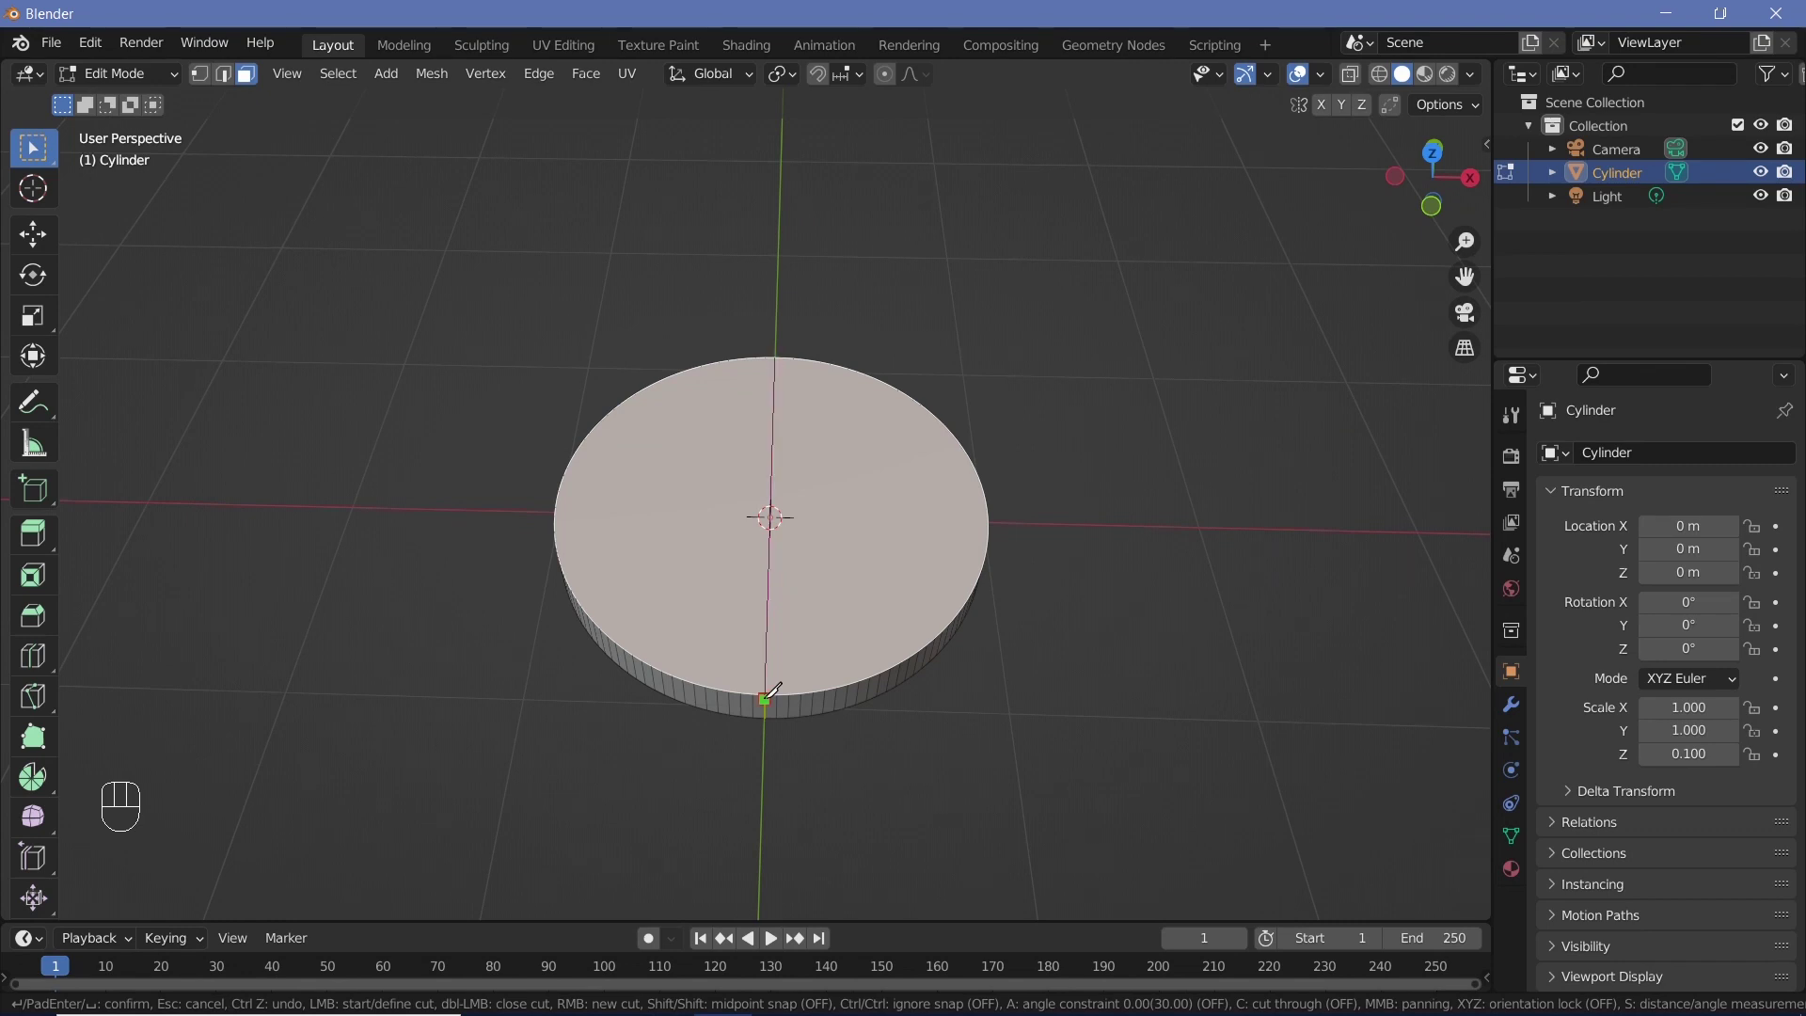
pyautogui.press('Return')
pyautogui.moveTo(765, 697); pyautogui.dragTo(767, 528, button='middle')
pyautogui.rightClick(767, 529)
pyautogui.rightClick(767, 529)
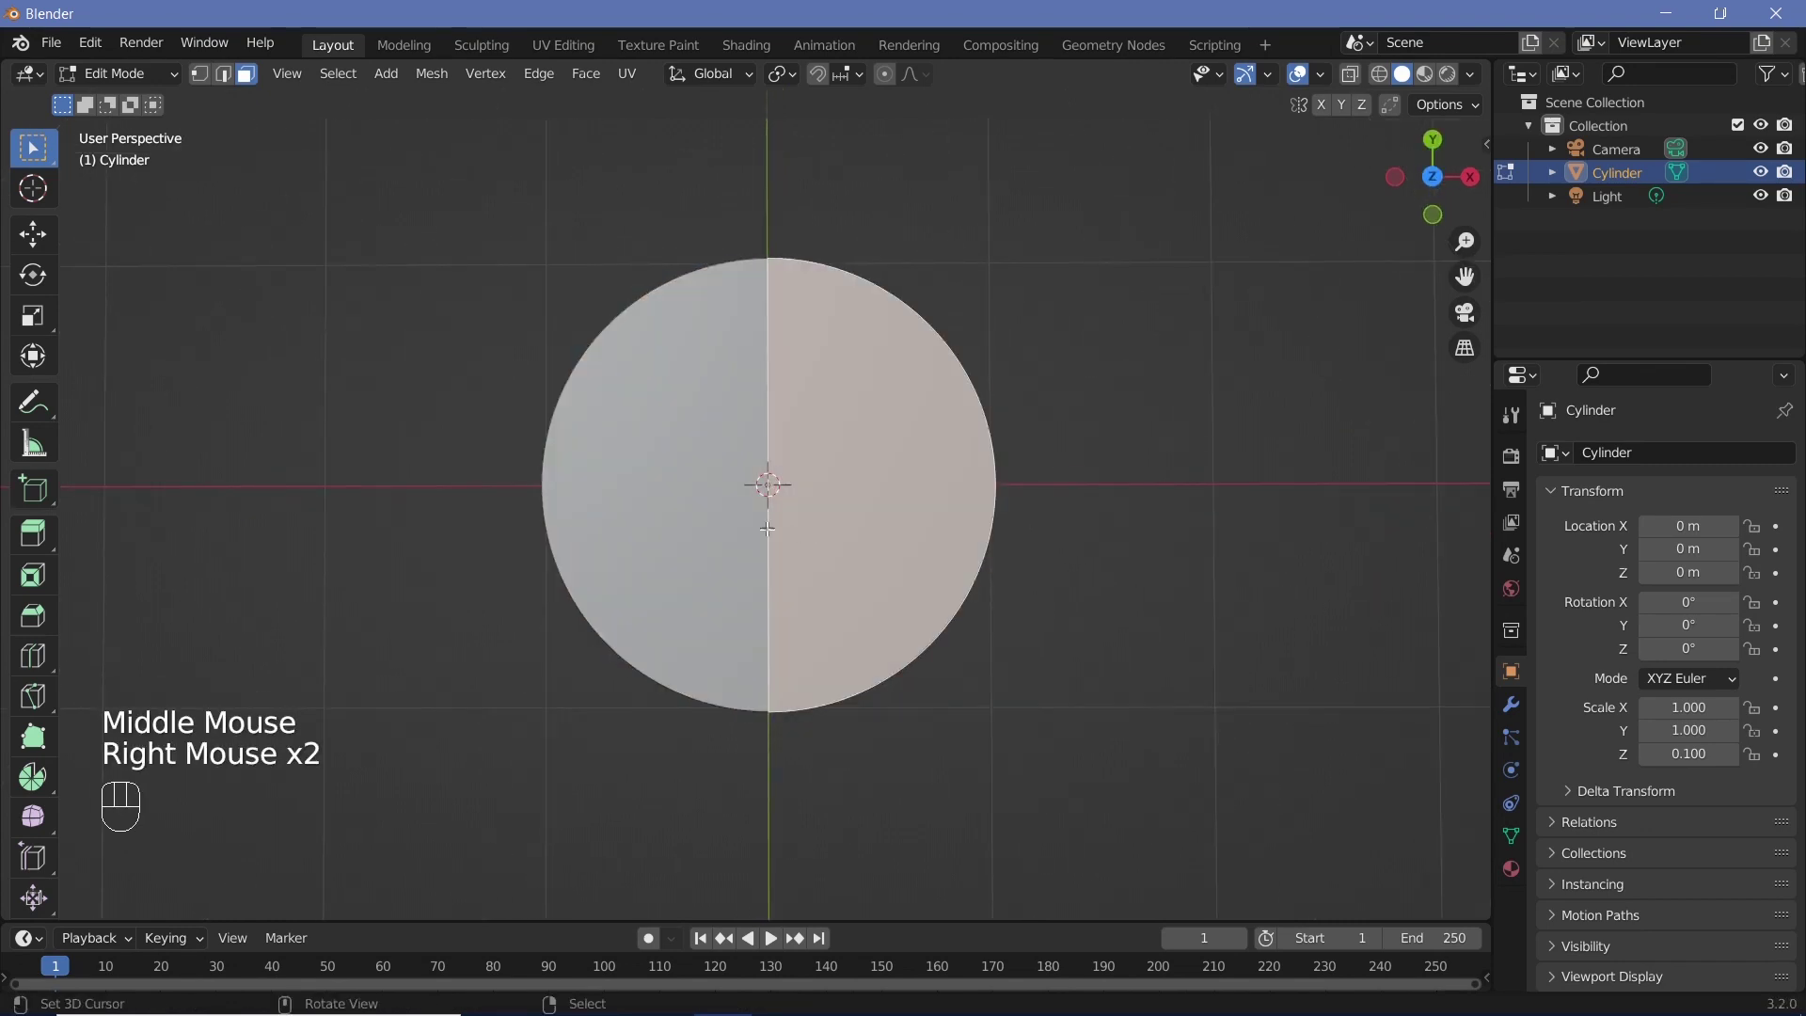
pyautogui.rightClick(713, 525)
pyautogui.rightClick(800, 533)
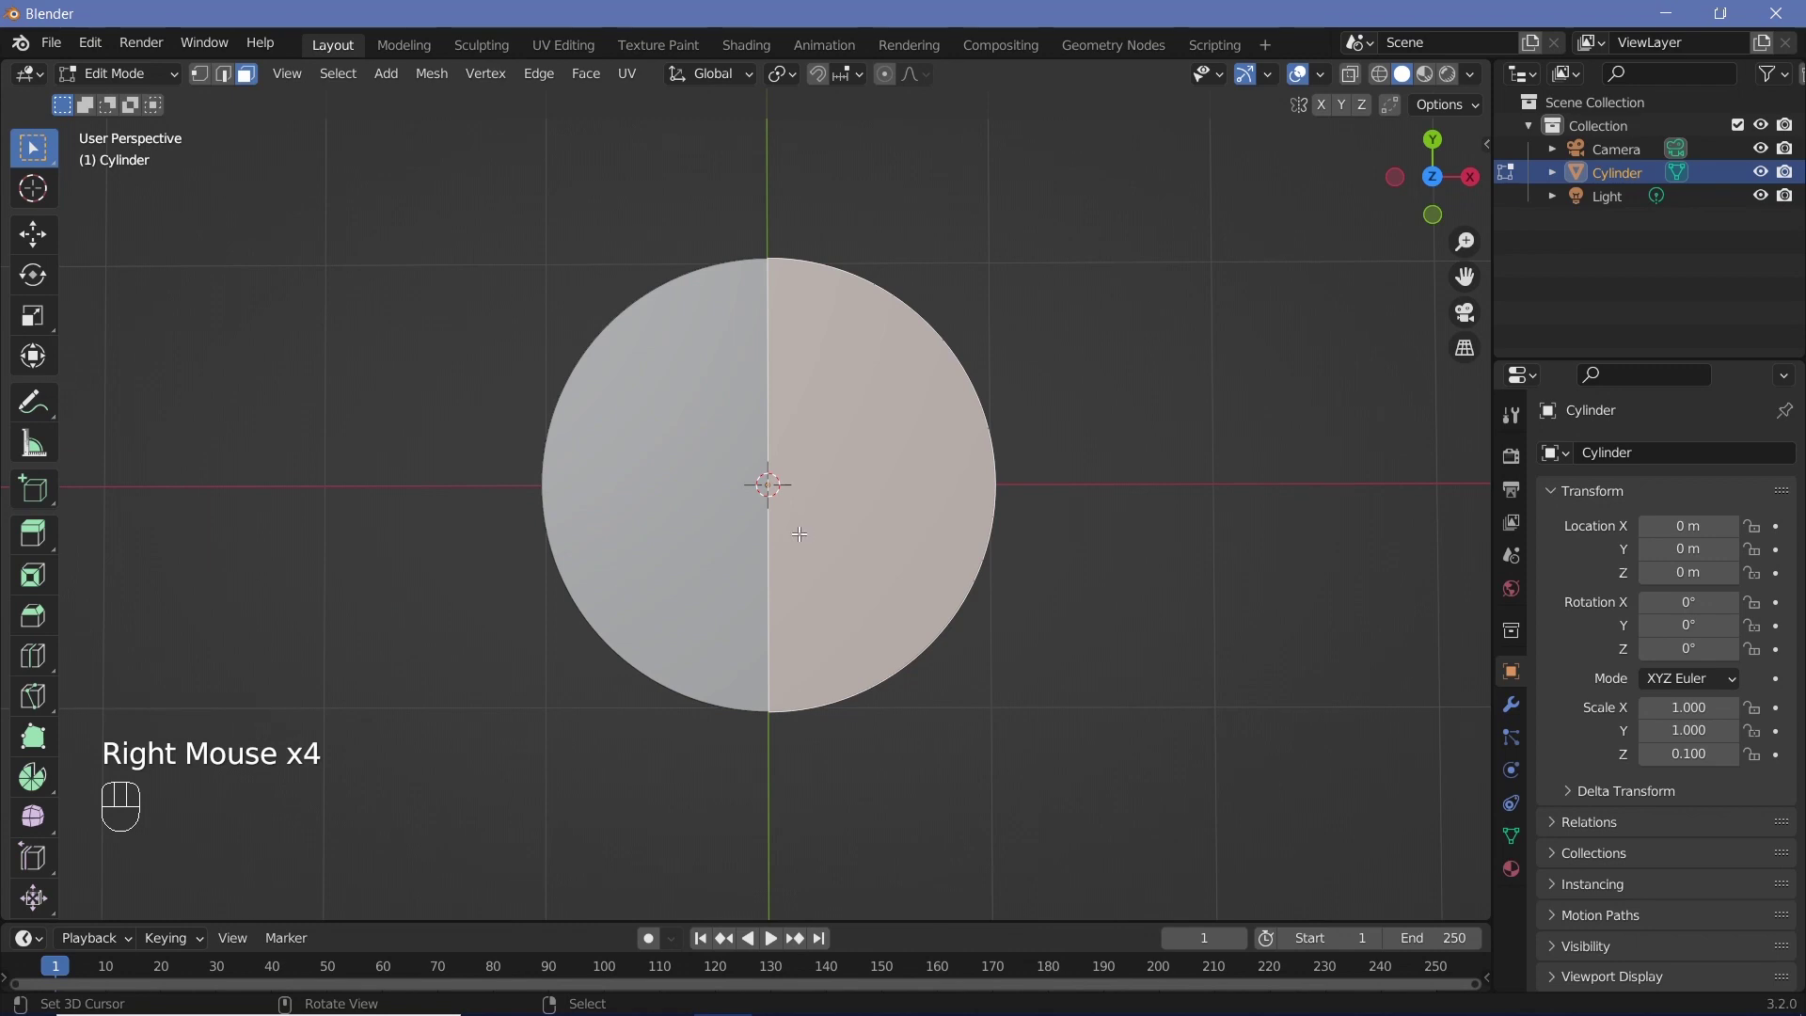
# Step: From the bottom orthographic view, knife-cut the disc's underside in half along the Y axis
pyautogui.press('ctrl+KP_7')
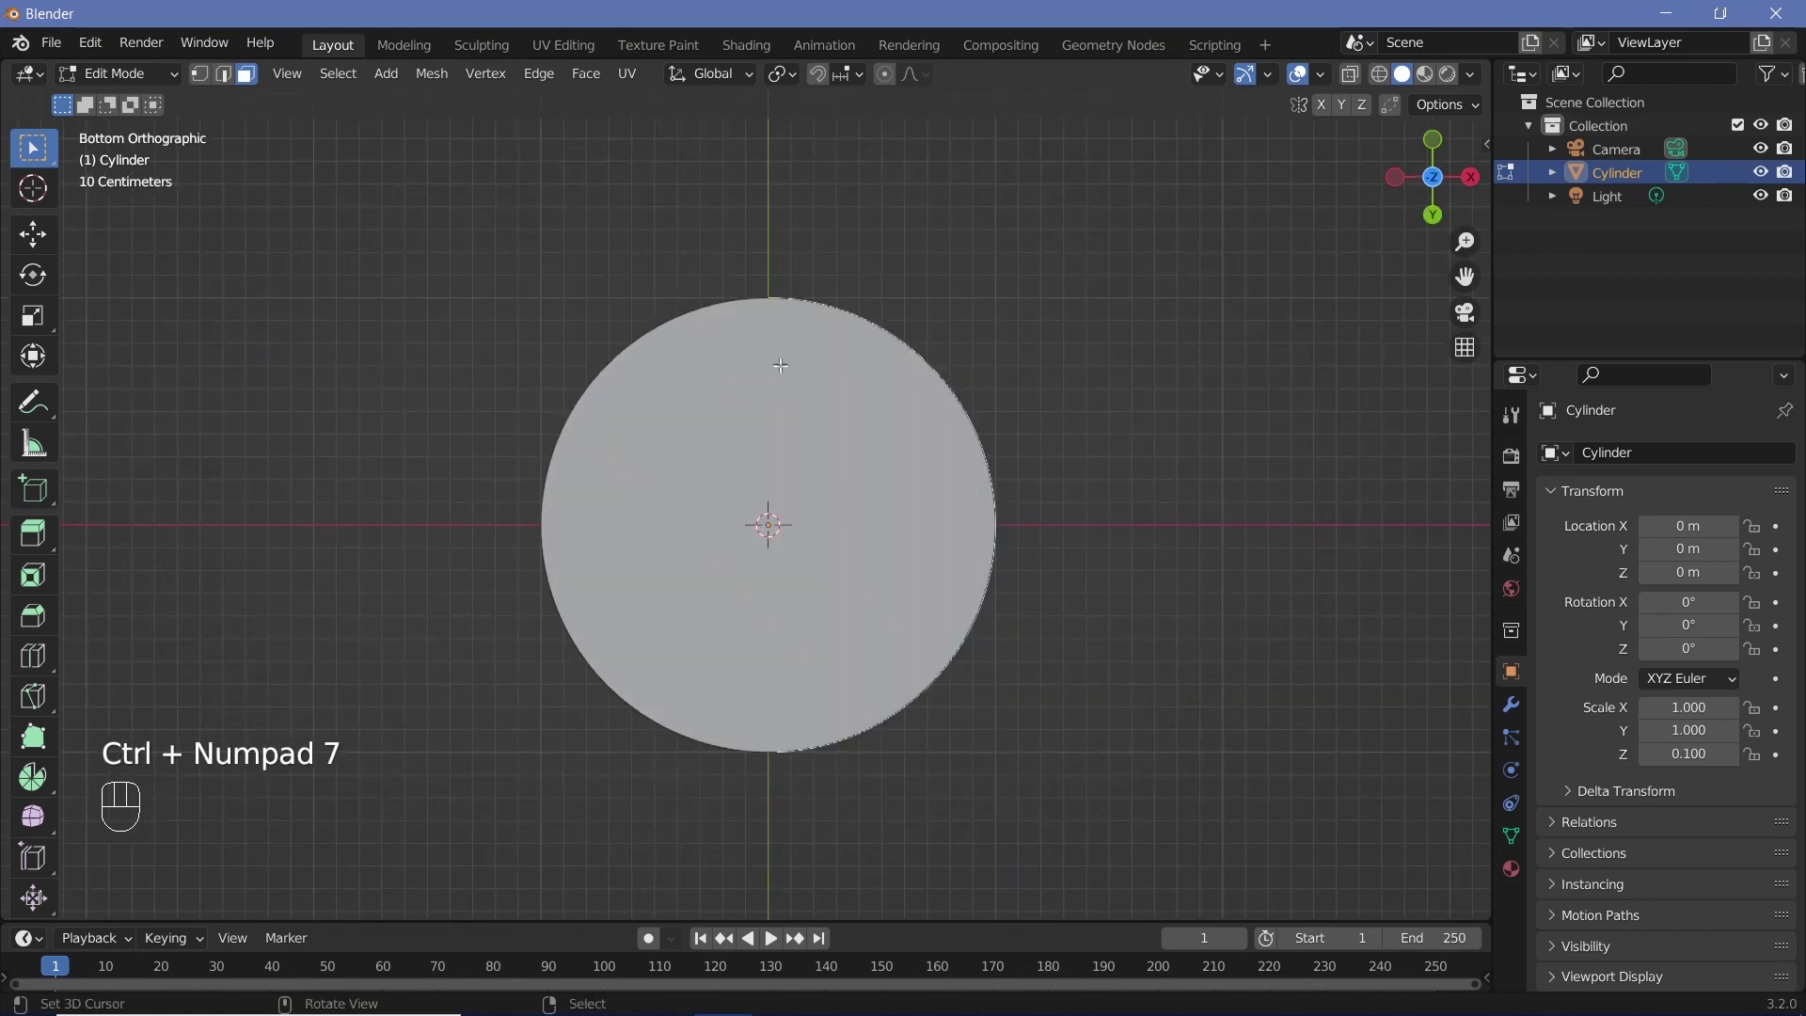
pyautogui.press('k')
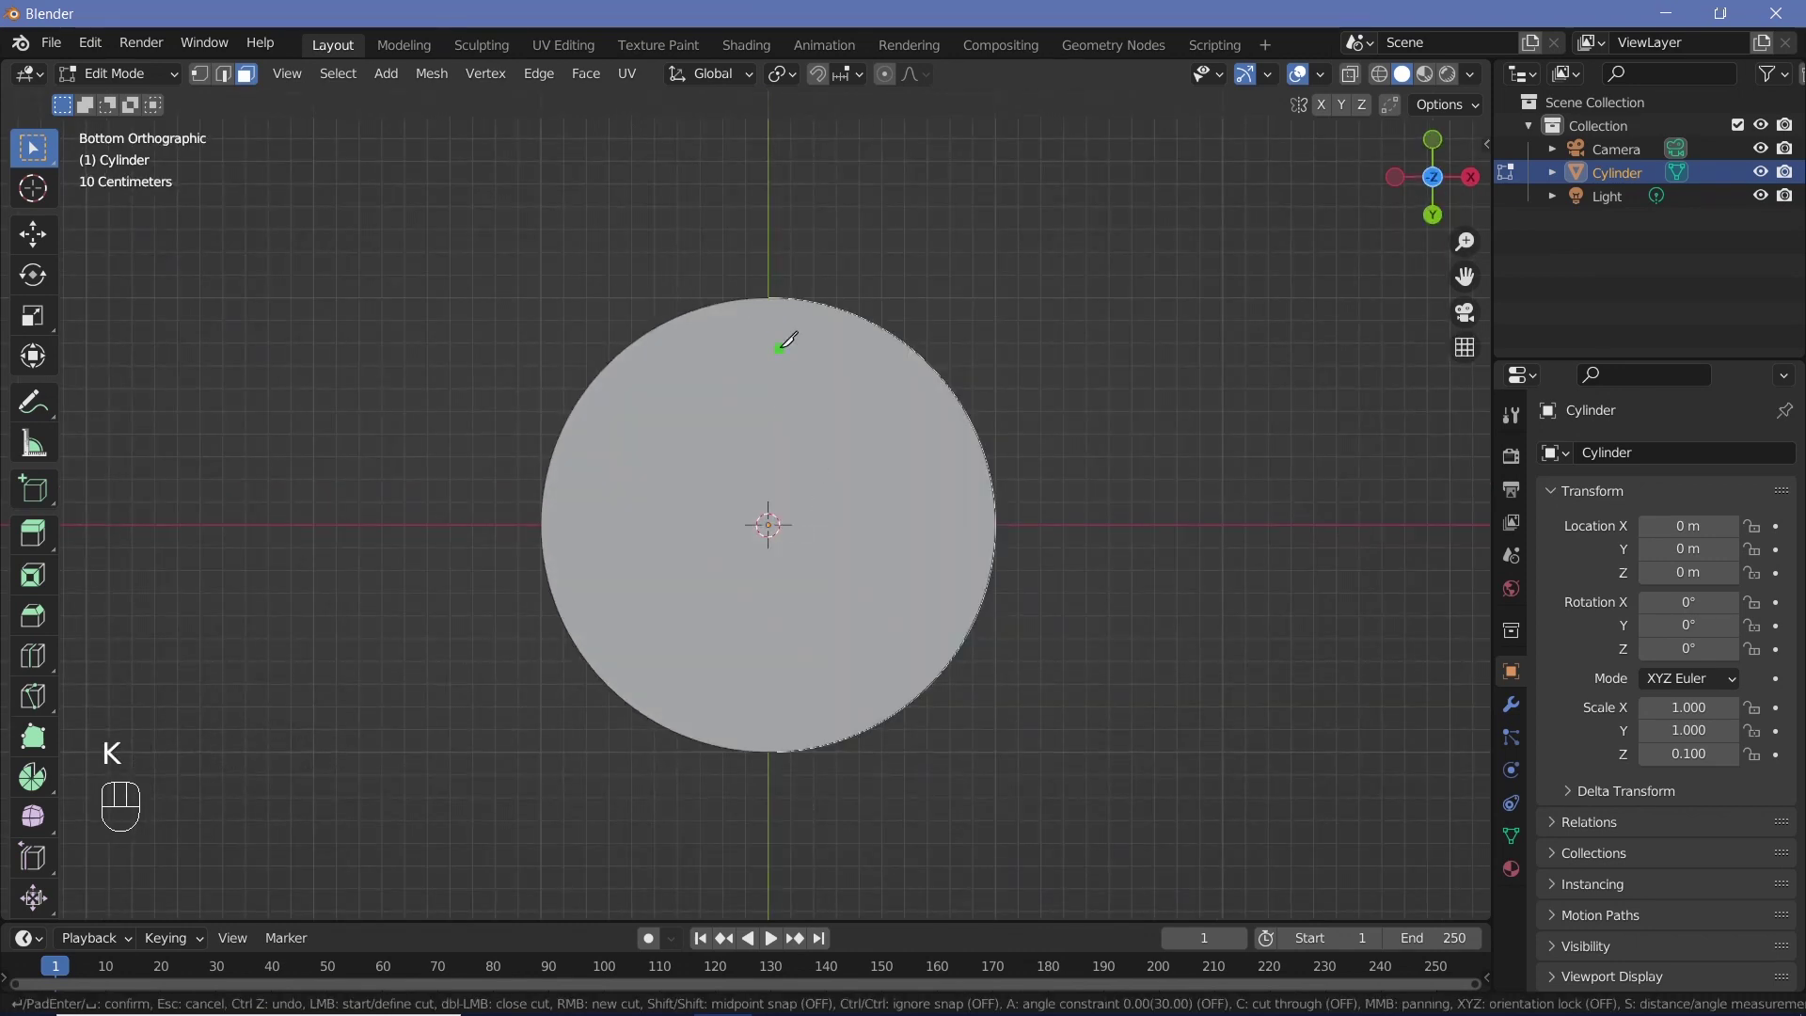
pyautogui.click(768, 298)
pyautogui.click(768, 749)
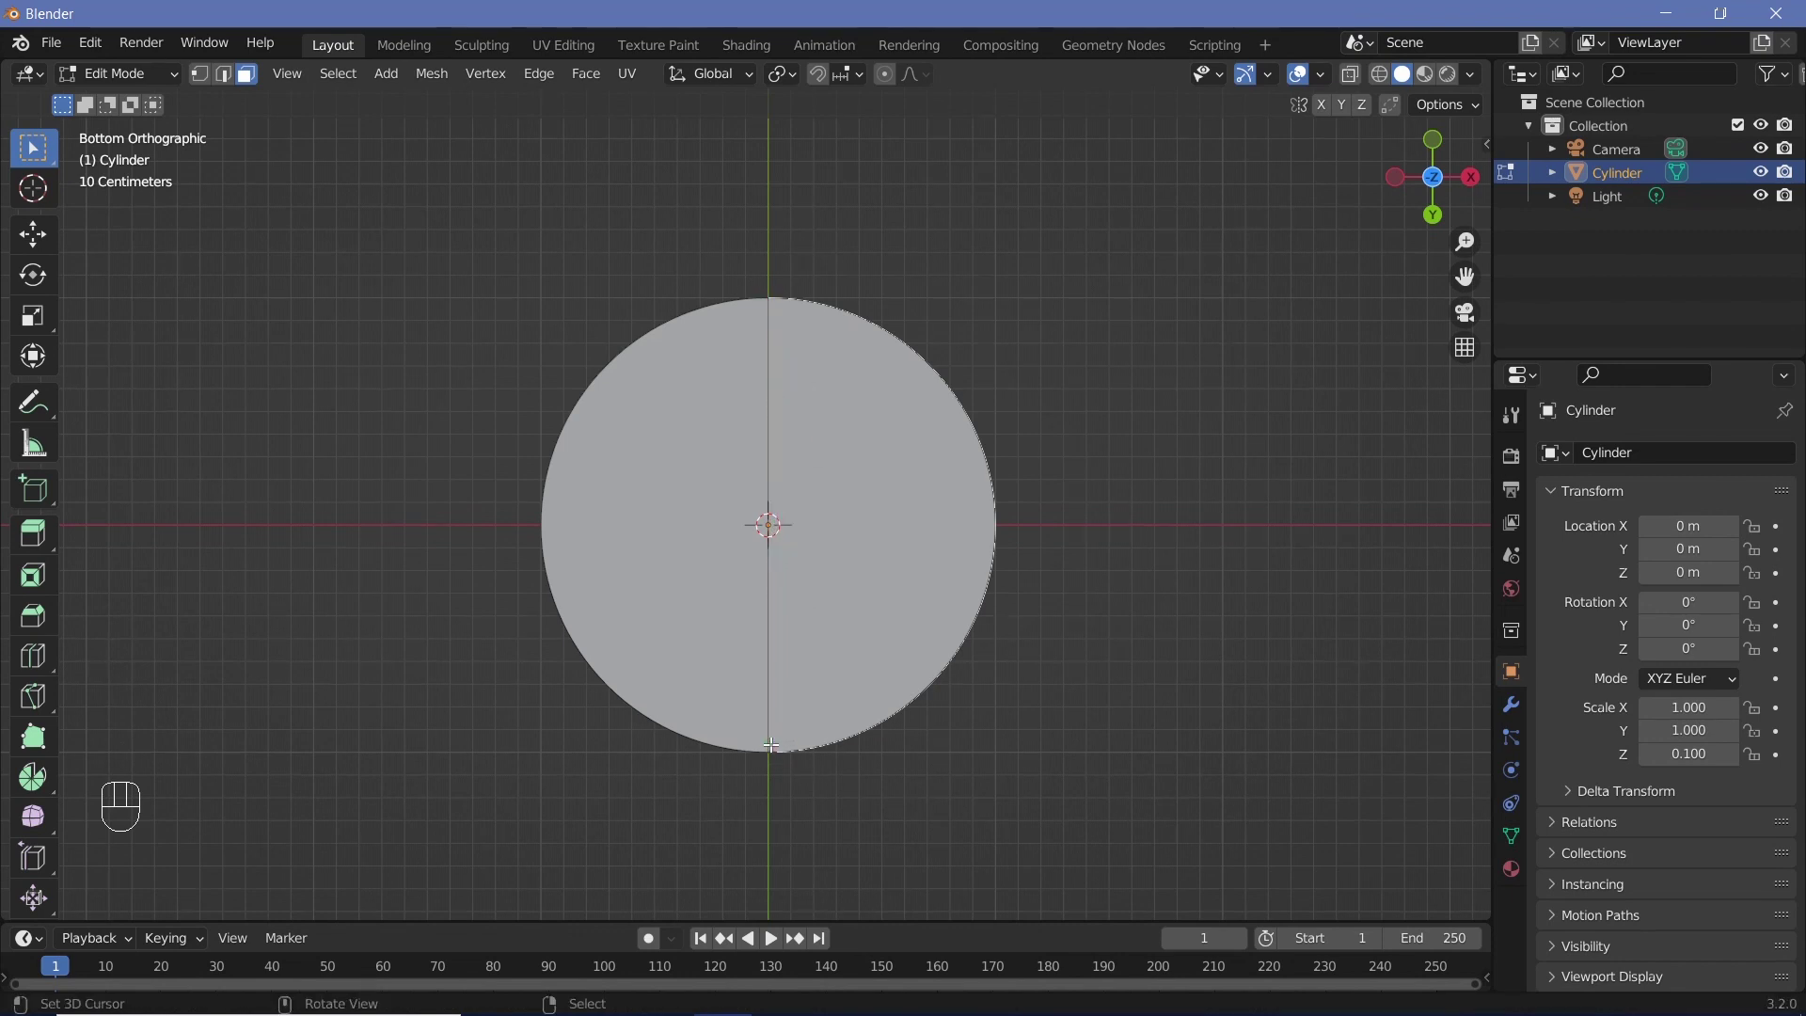
pyautogui.rightClick(884, 523)
pyautogui.rightClick(658, 508)
pyautogui.rightClick(917, 523)
# Step: Box-select the disc's +X half with X-ray on in front view, delete its faces and return to Object Mode
pyautogui.moveTo(917, 523); pyautogui.dragTo(892, 674, button='middle')
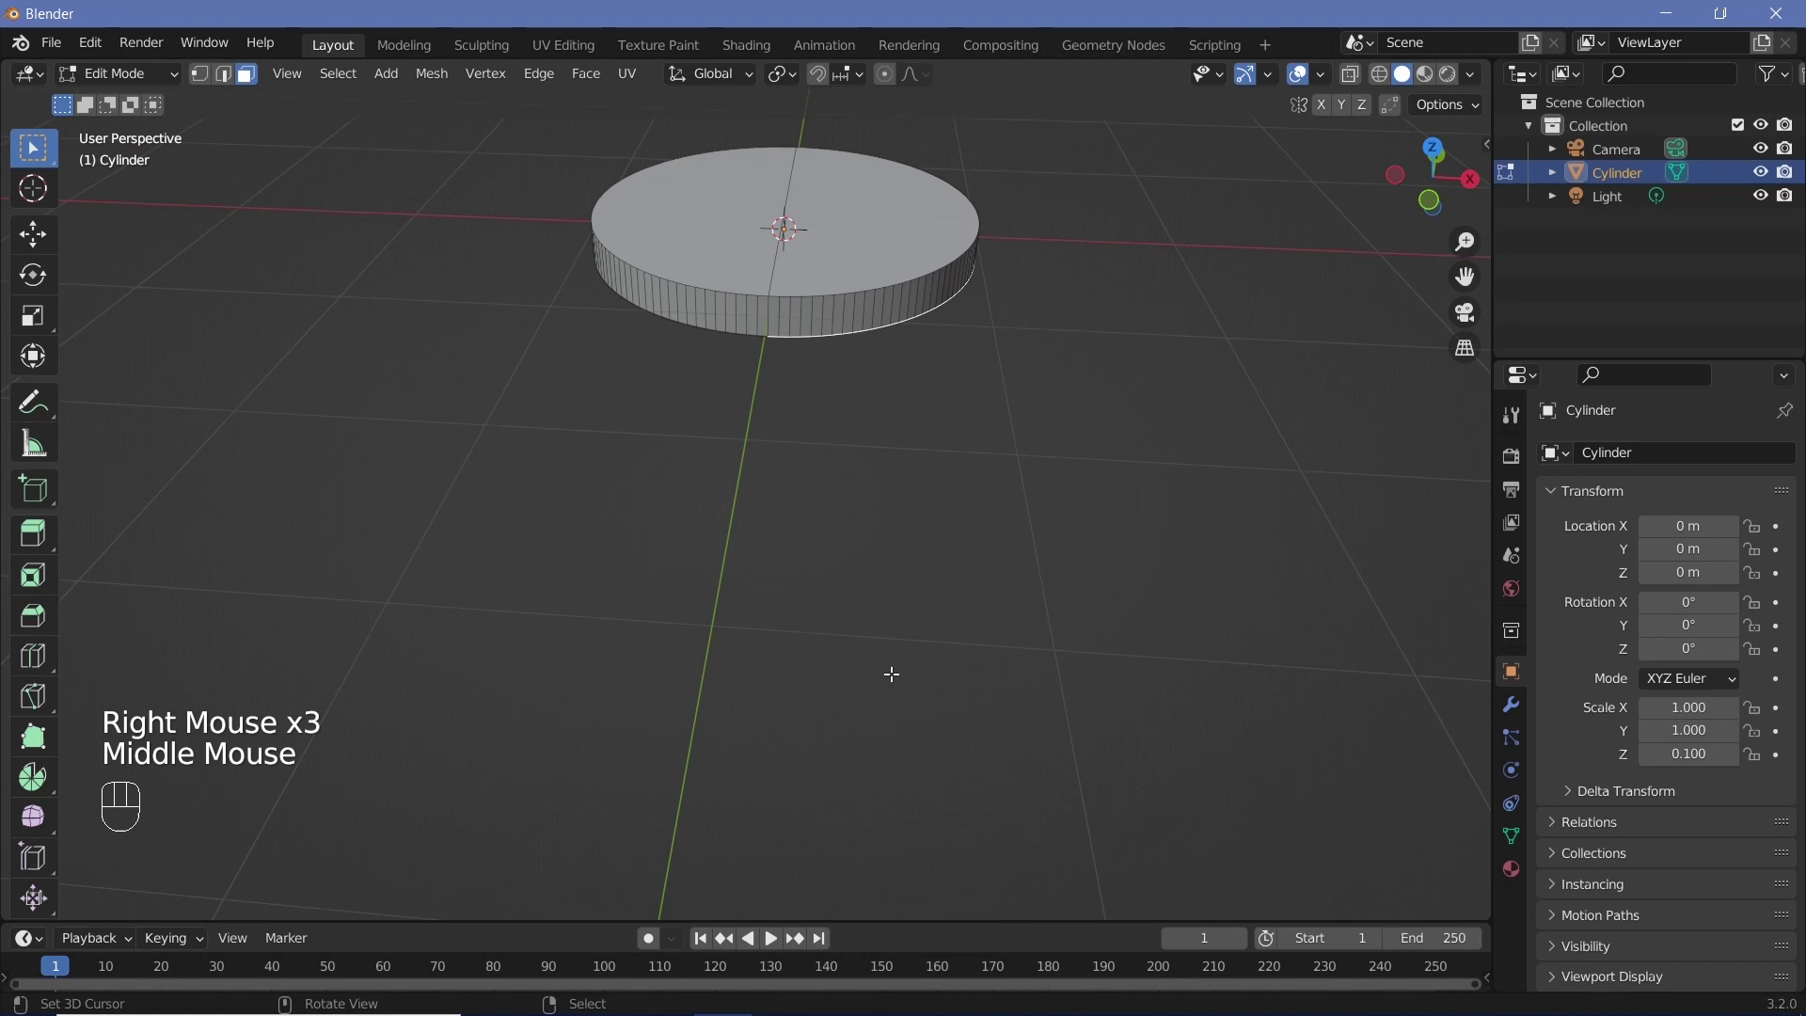
pyautogui.press('KP_1')
pyautogui.scroll(3, 1051, 431)
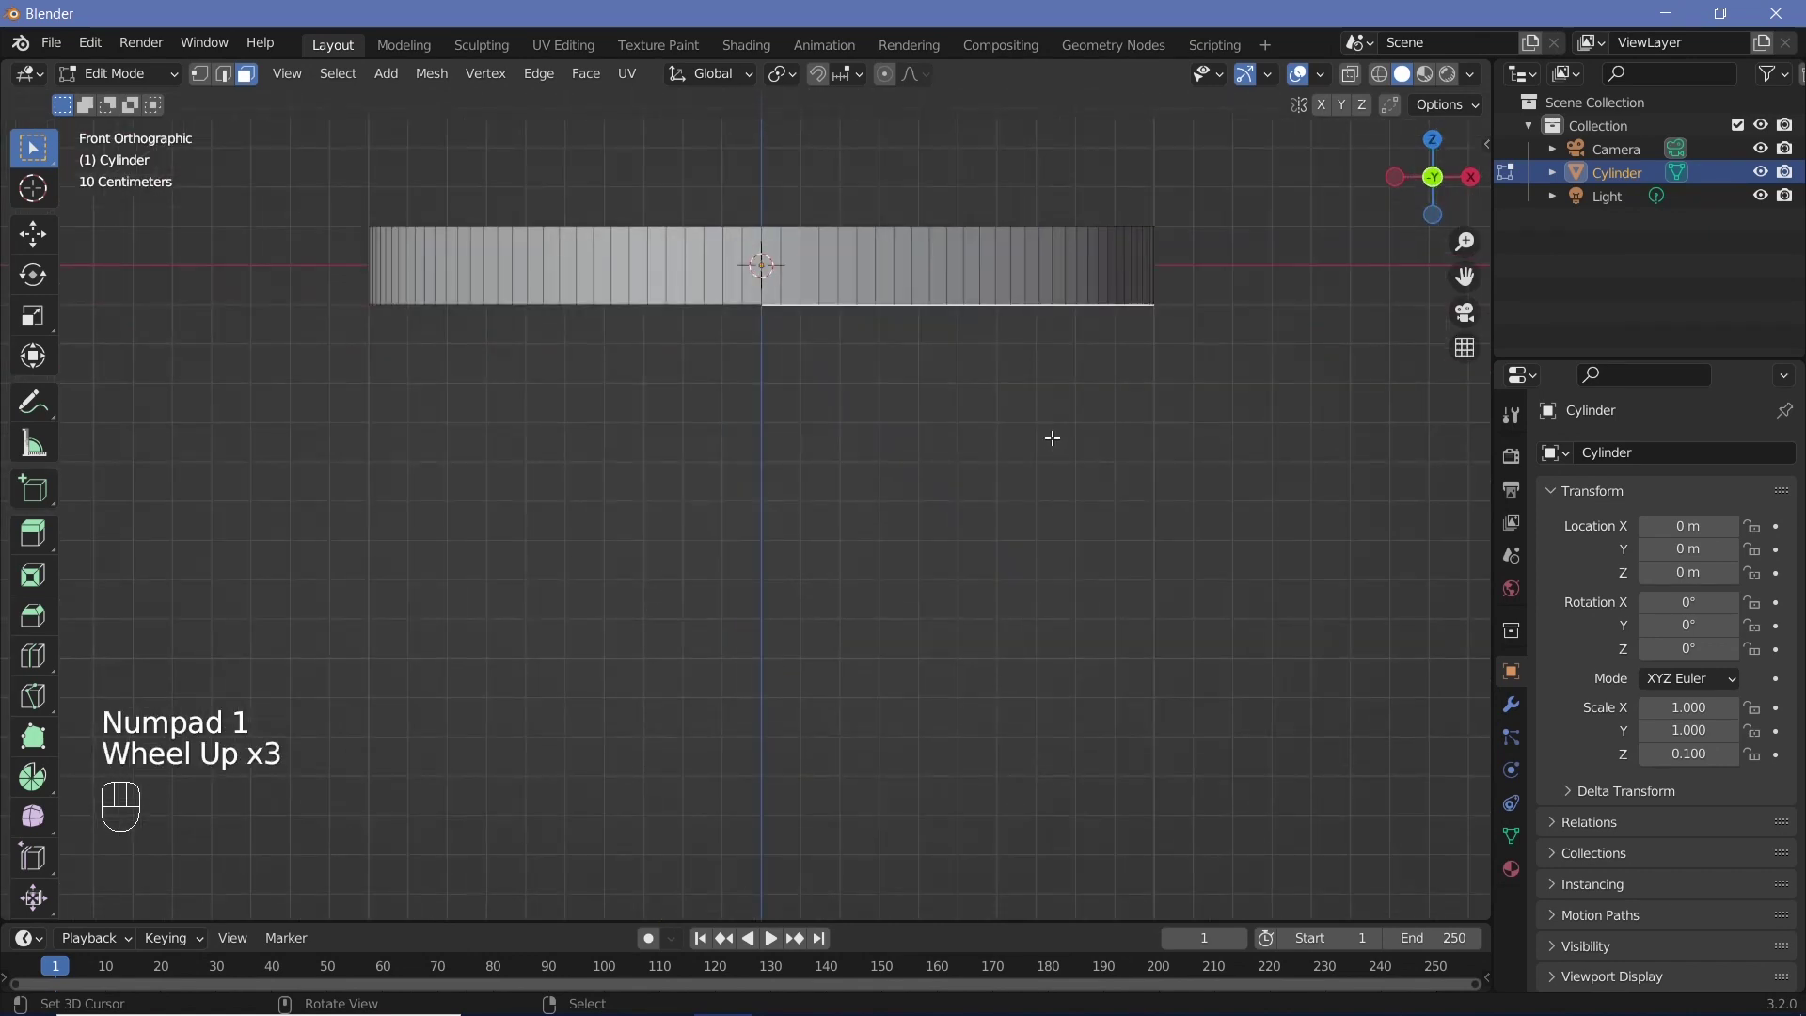
pyautogui.keyDown('shift'); pyautogui.moveTo(1047, 443); pyautogui.dragTo(1003, 596, button='middle'); pyautogui.keyUp('shift')
pyautogui.click(1351, 75)
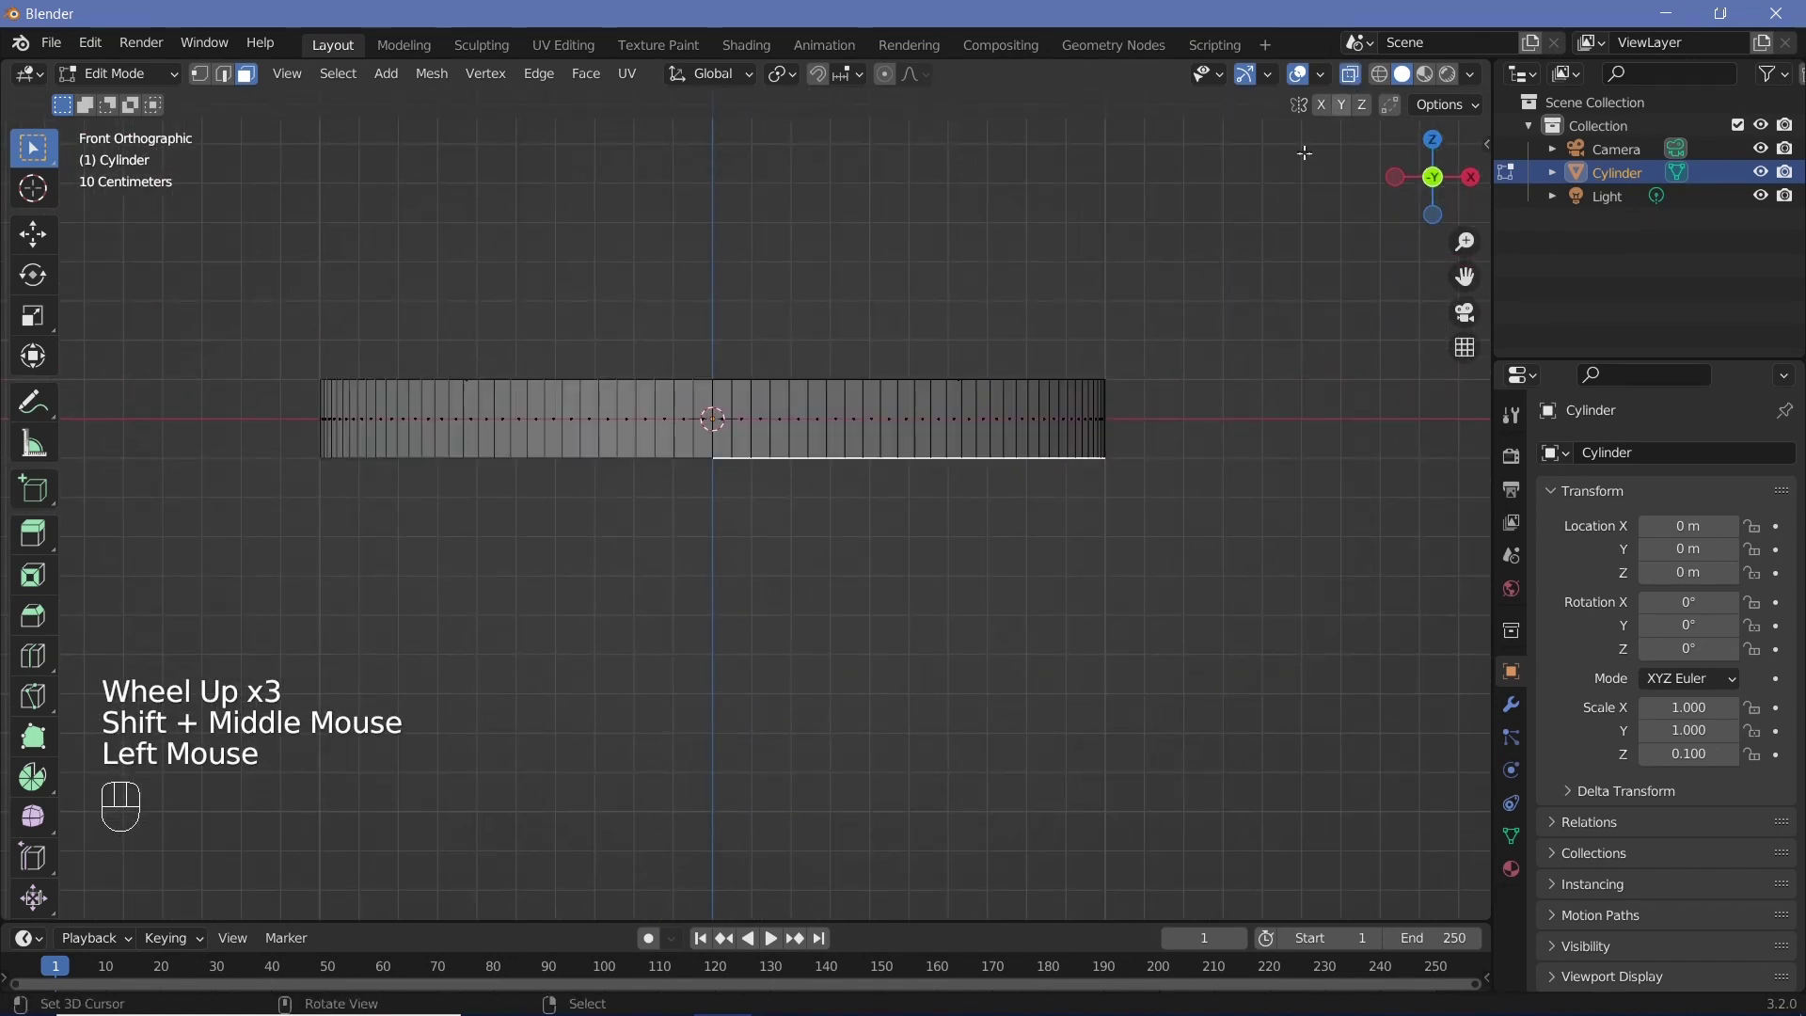
pyautogui.press('b')
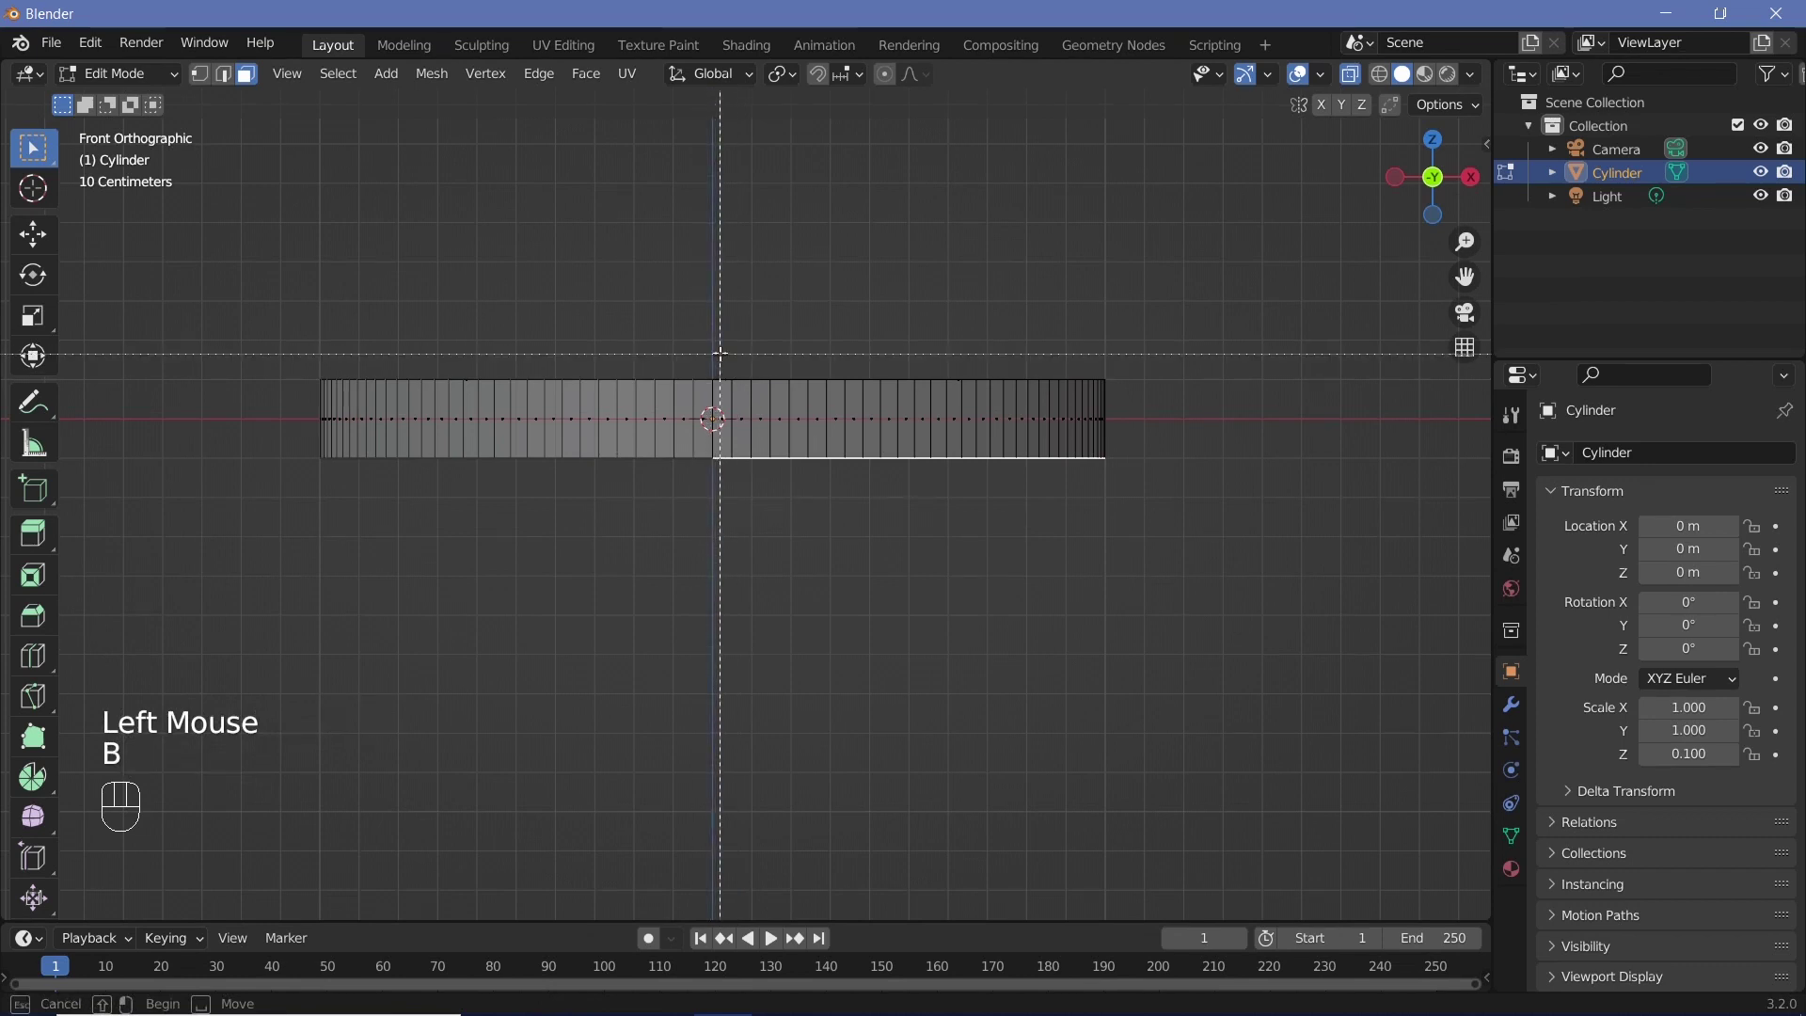
pyautogui.moveTo(711, 355); pyautogui.dragTo(1129, 506)
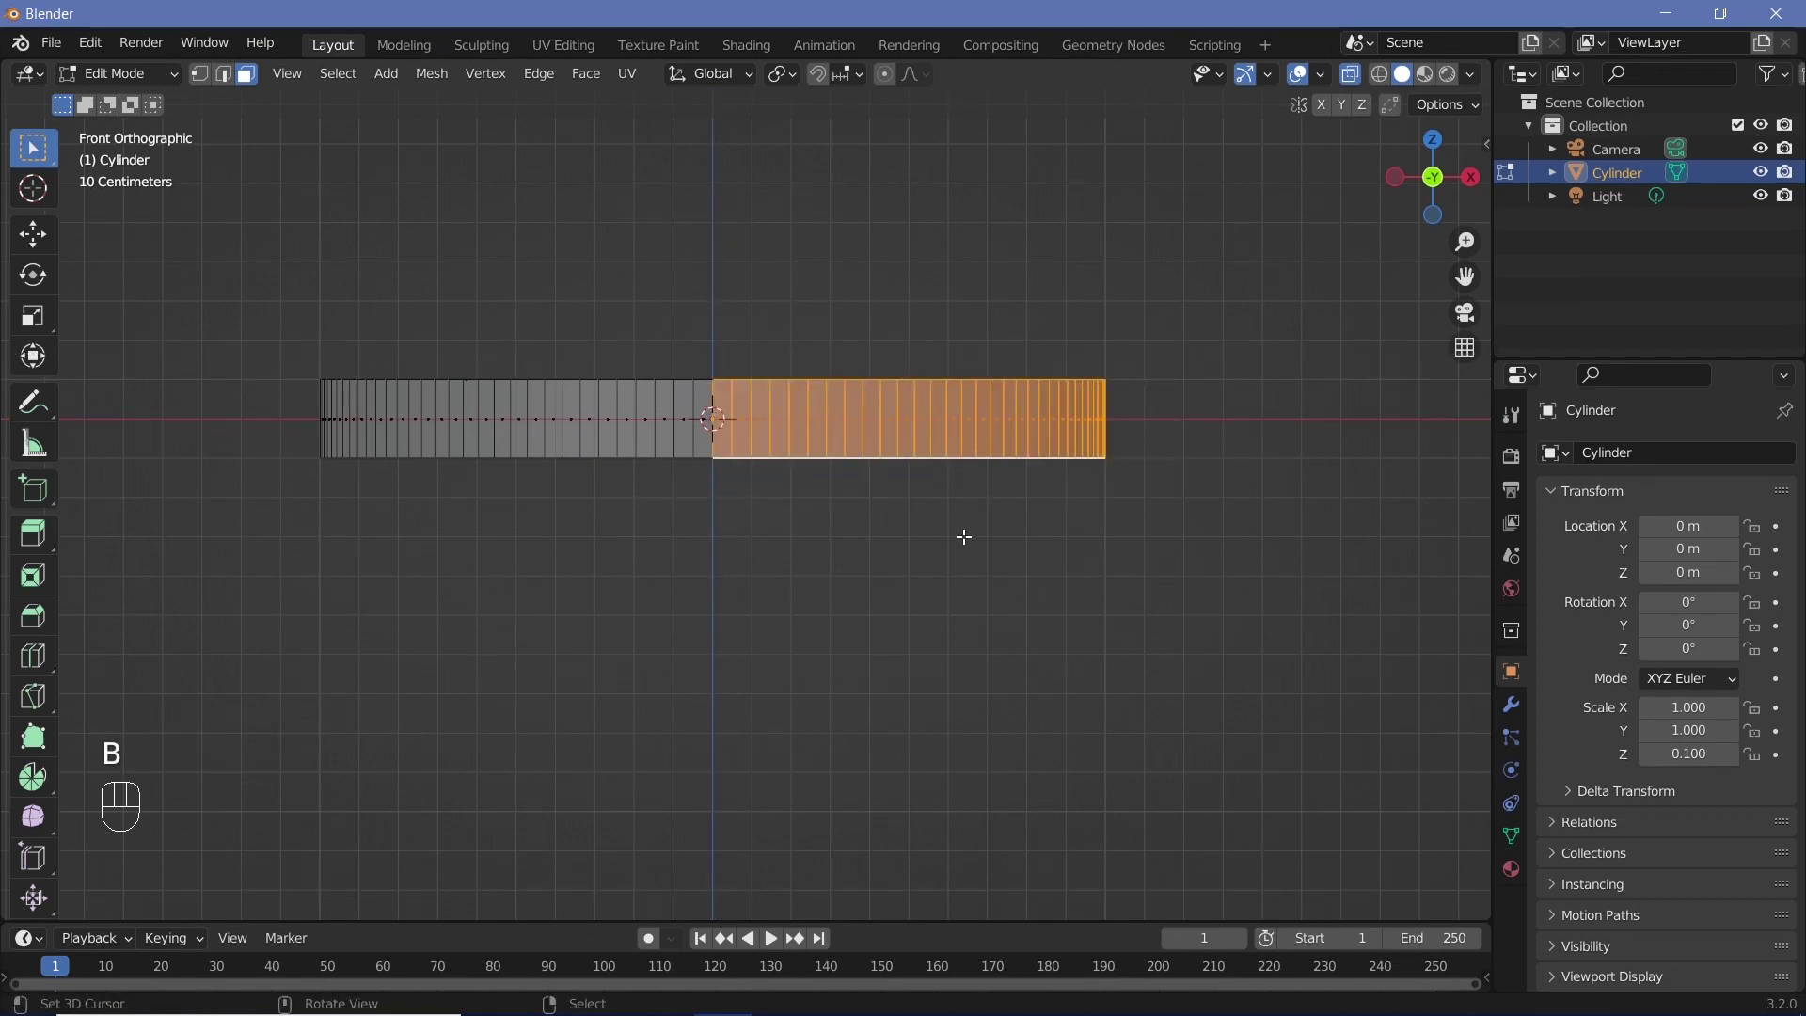
pyautogui.press('x')
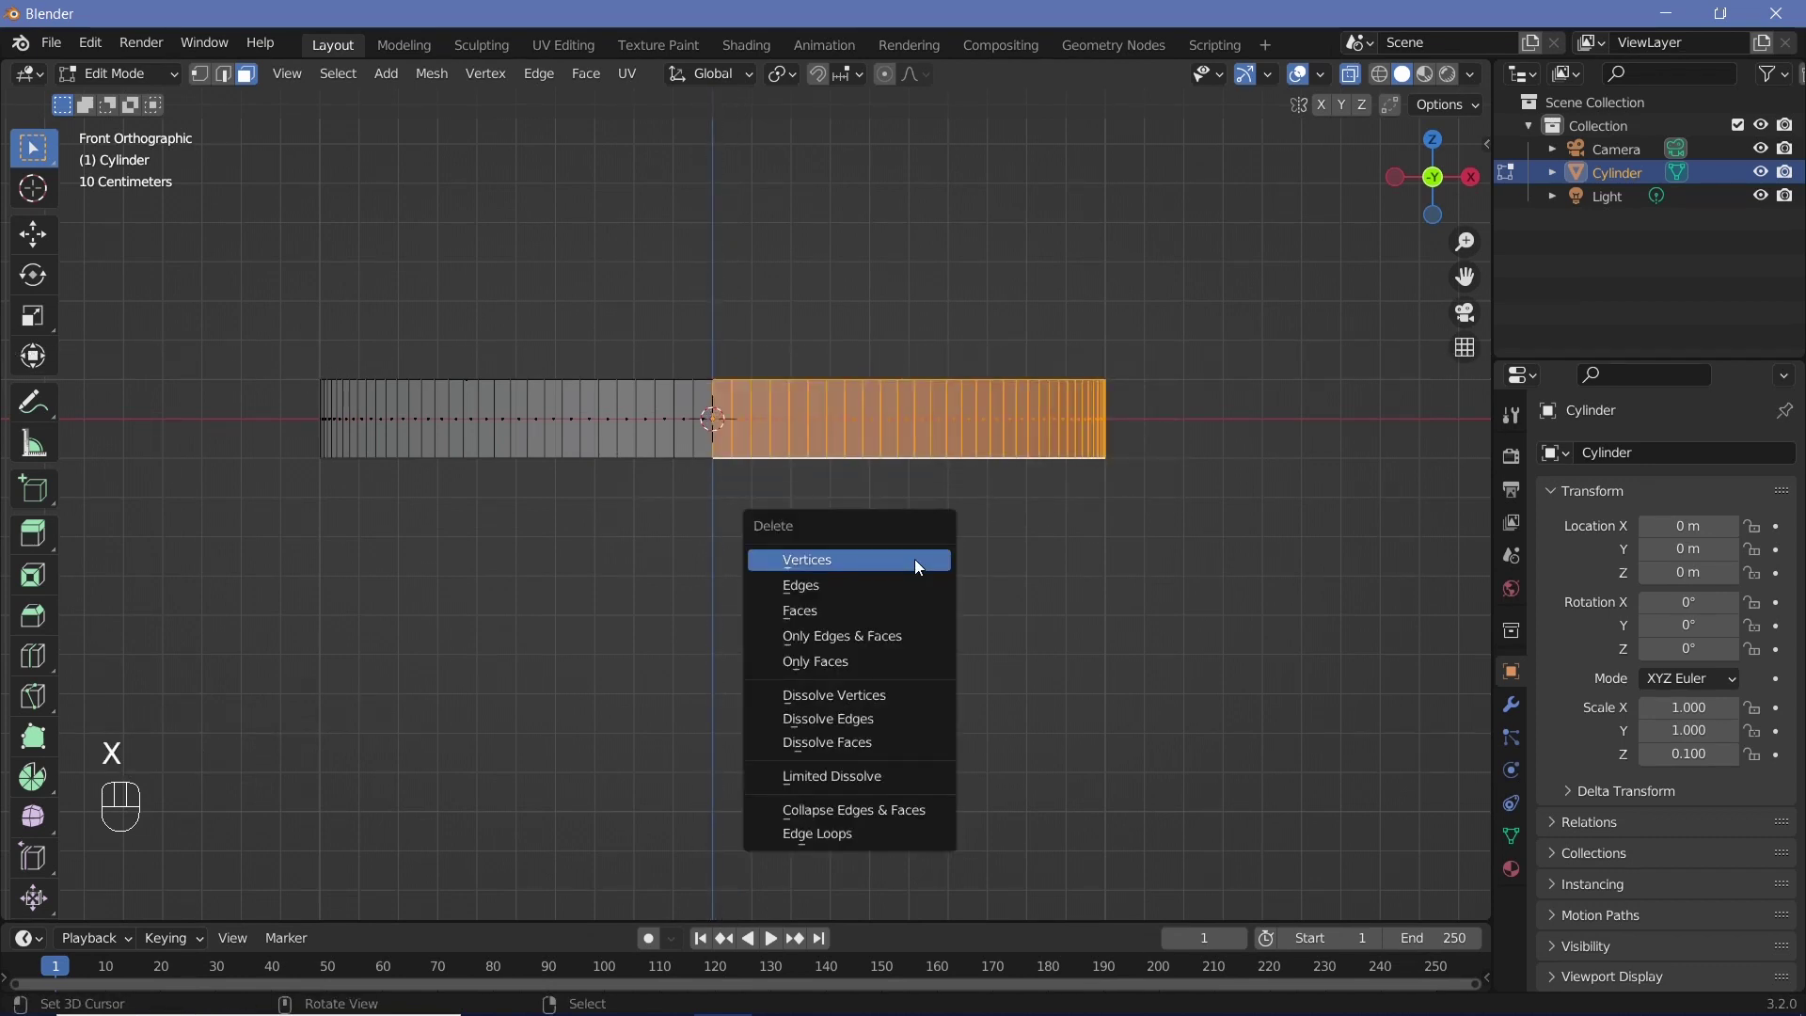
pyautogui.click(890, 610)
pyautogui.moveTo(846, 399); pyautogui.dragTo(774, 455, button='middle')
pyautogui.press('Tab')
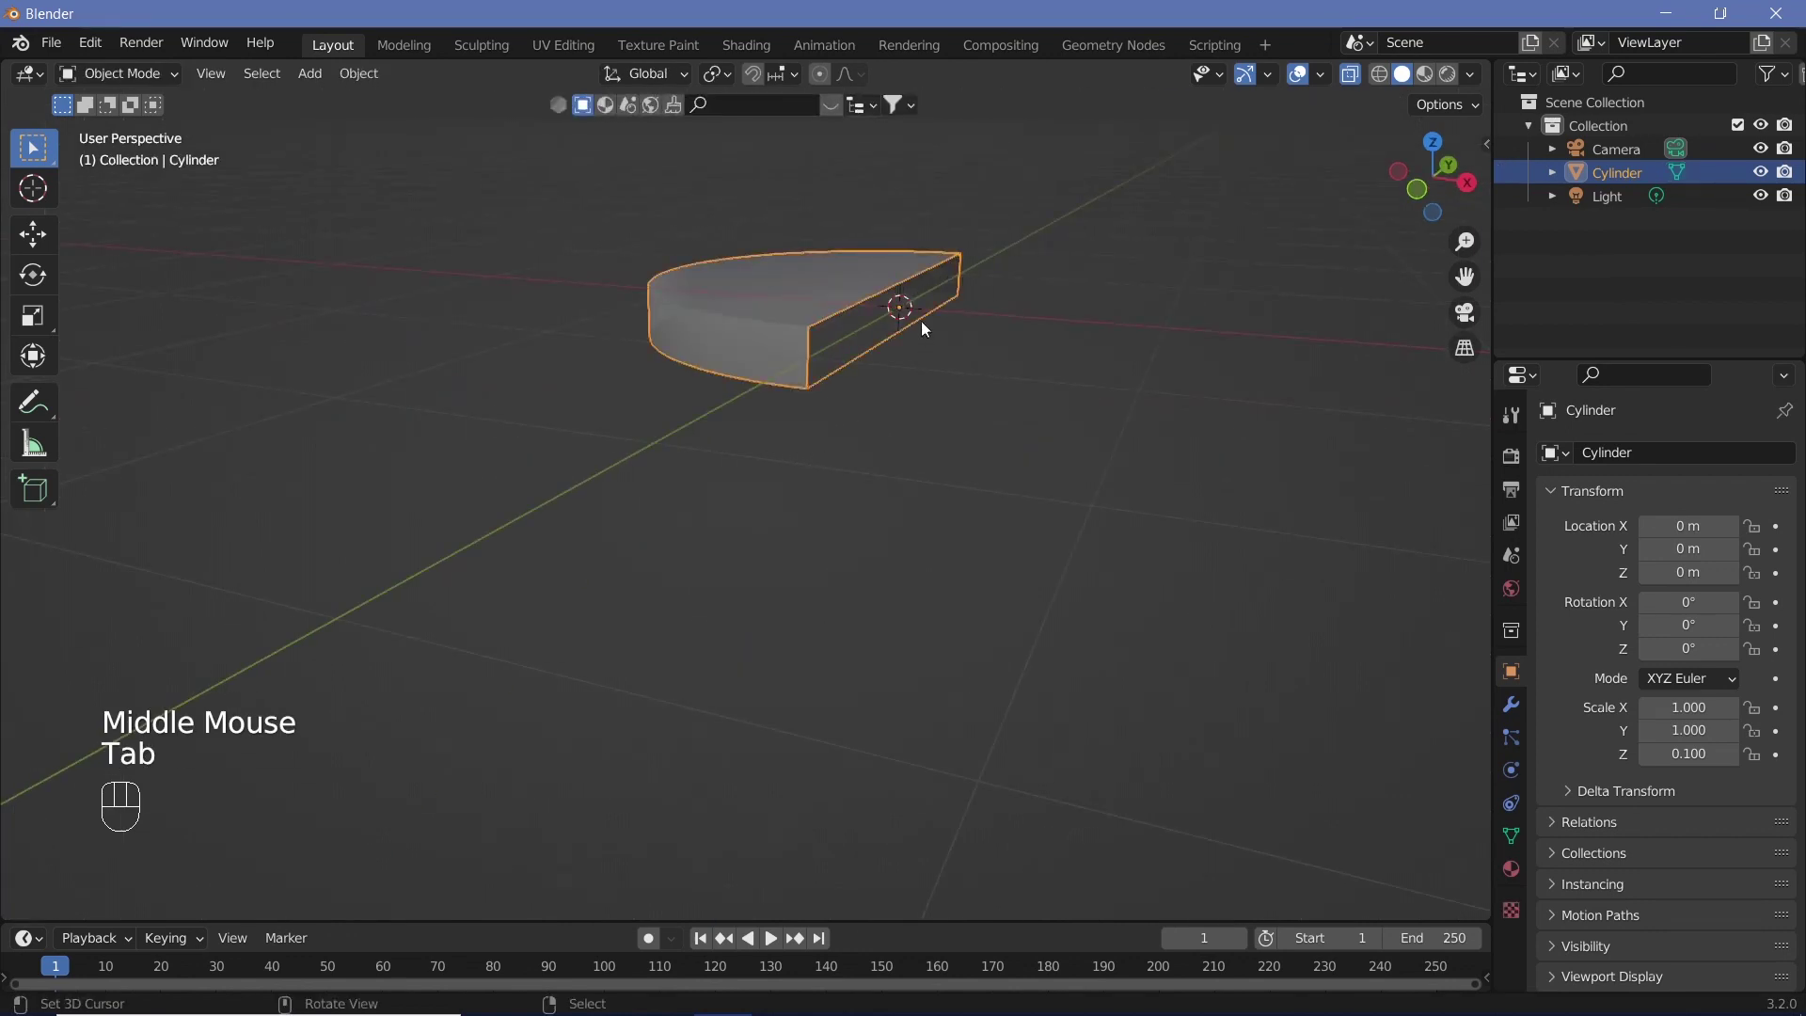
# Step: Add a second 128-vertex mesh cylinder at the world origin
pyautogui.moveTo(923, 323); pyautogui.dragTo(749, 347, button='middle')
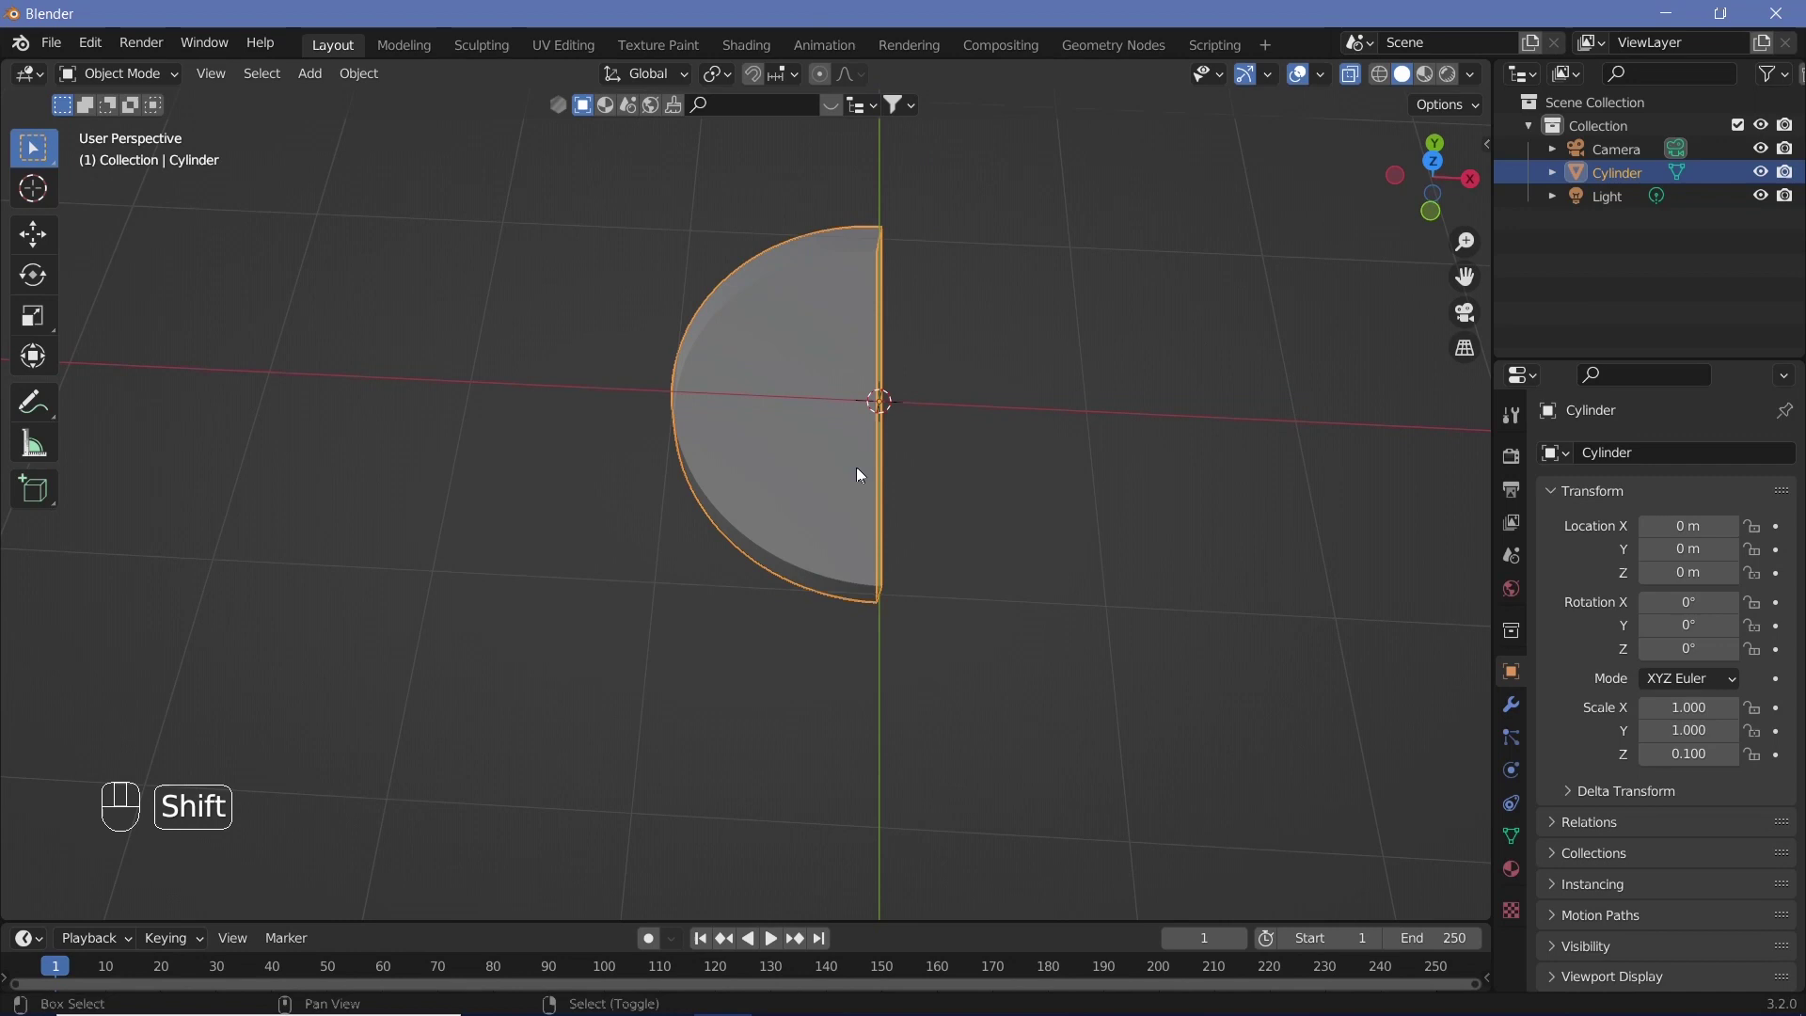
pyautogui.keyDown('shift'); pyautogui.moveTo(856, 466); pyautogui.dragTo(771, 551, button='middle'); pyautogui.keyUp('shift')
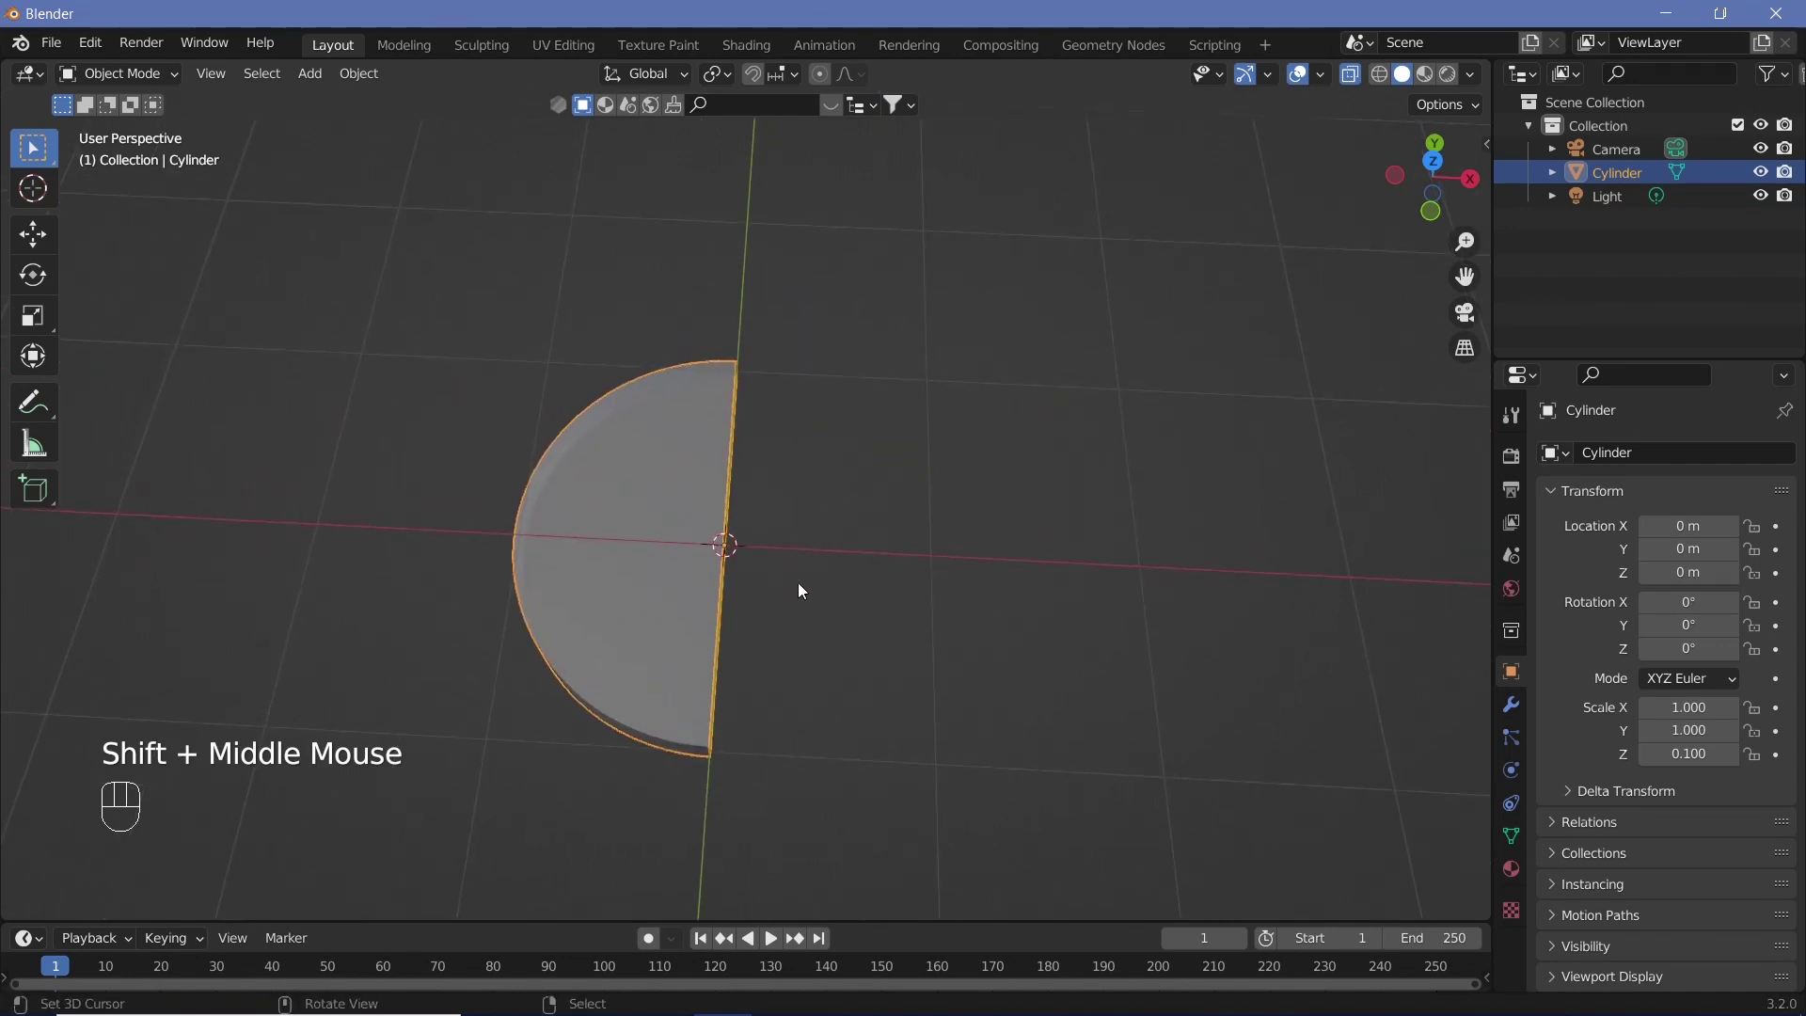
pyautogui.hotkey('shift', 'a')
pyautogui.moveTo(795, 593)
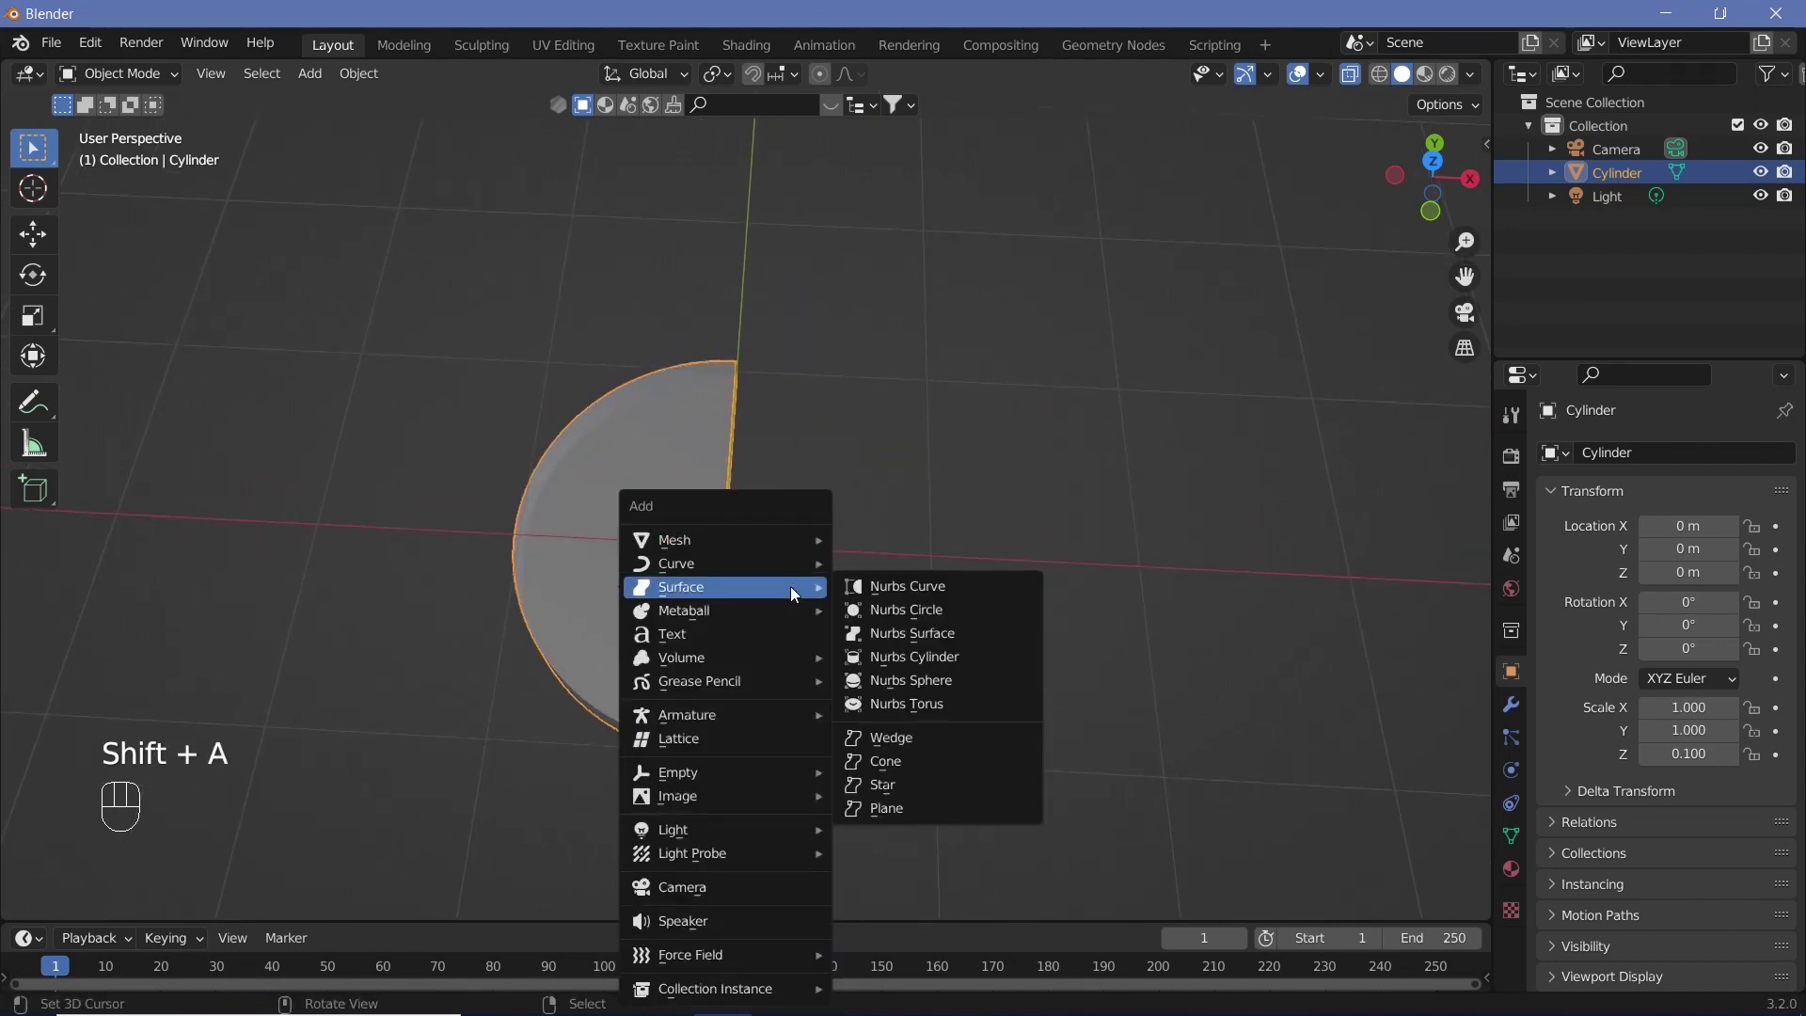
pyautogui.moveTo(769, 534)
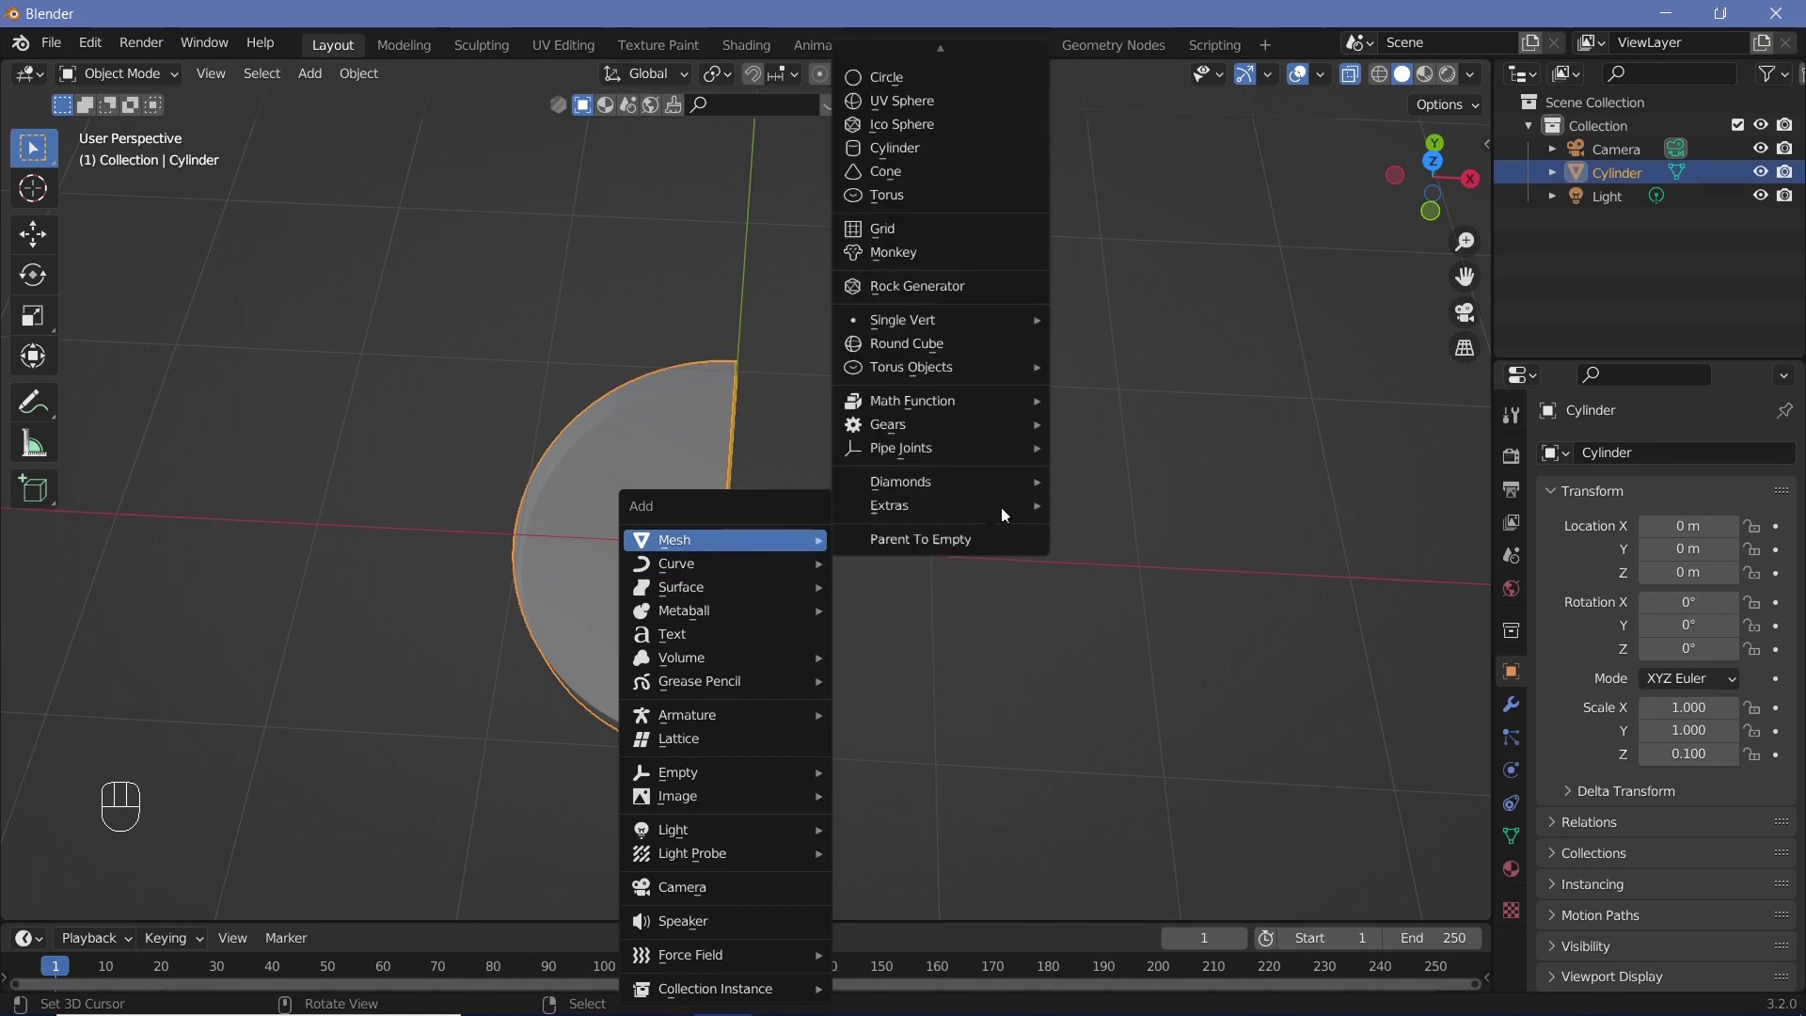
pyautogui.click(944, 149)
pyautogui.click(91, 901)
pyautogui.click(90, 903)
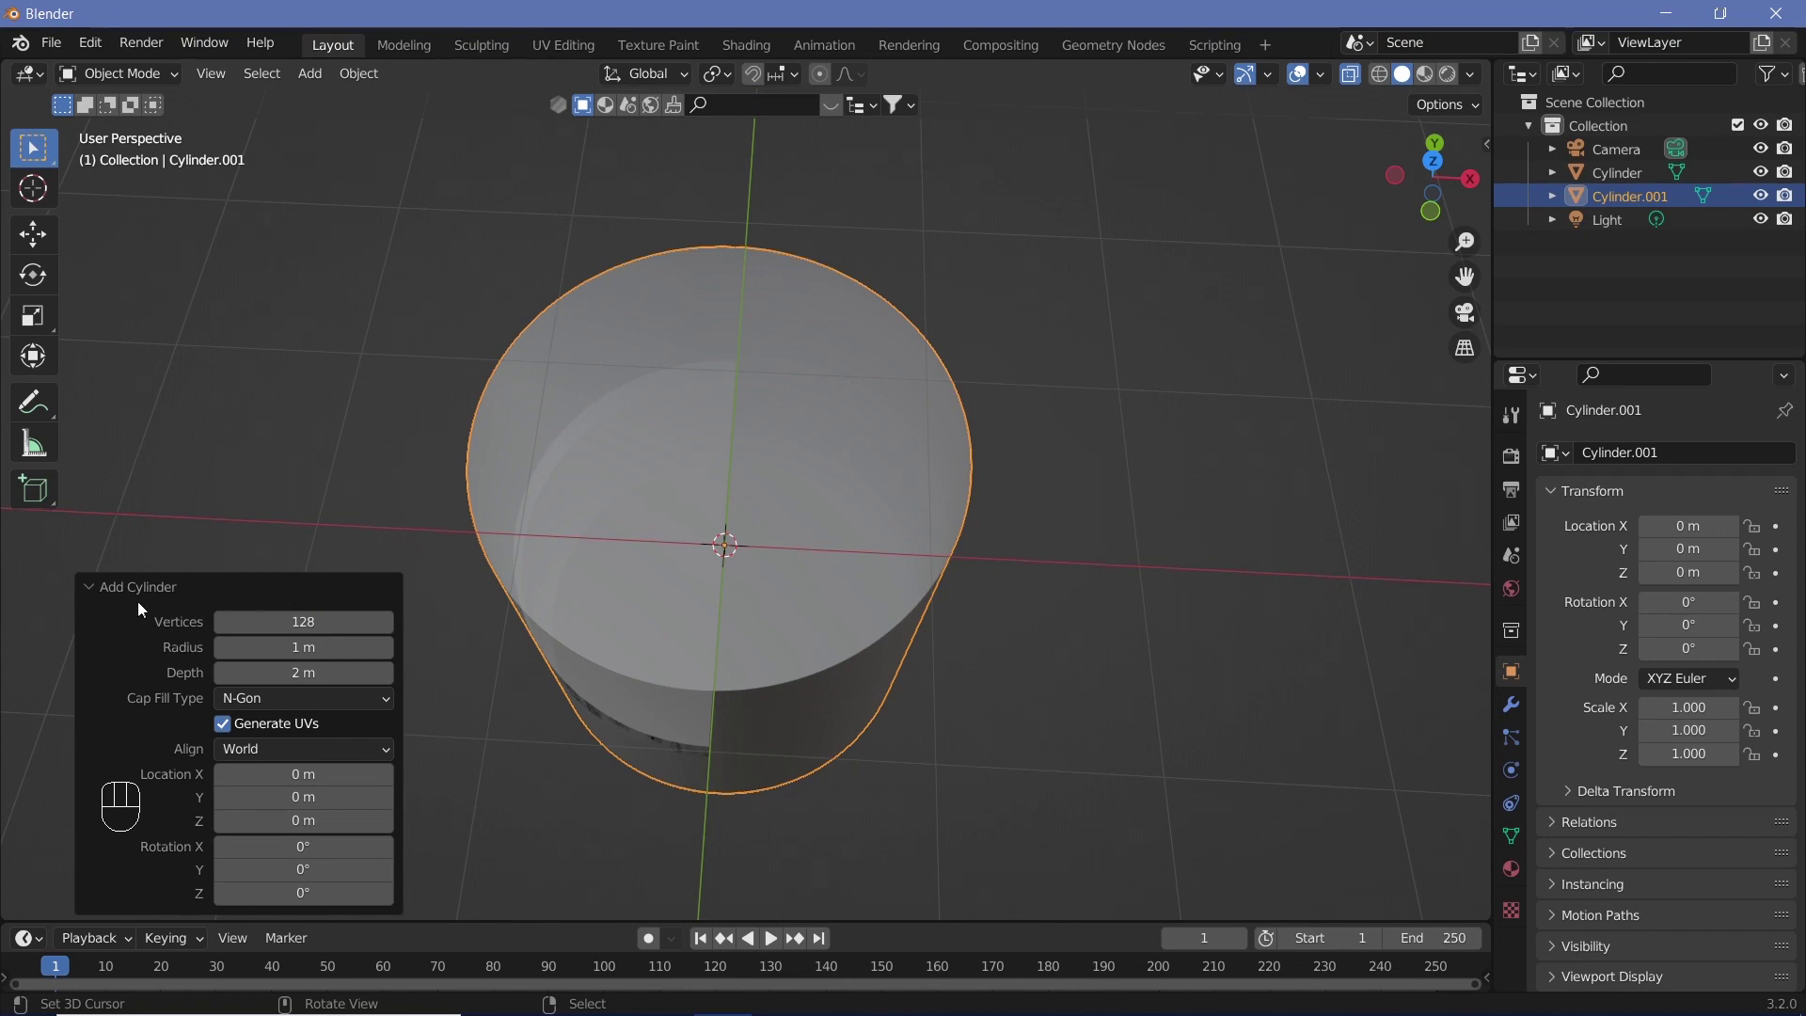
pyautogui.click(114, 585)
# Step: Flatten the new cylinder by scaling it to 0.1 along the Z axis
pyautogui.press('s')
pyautogui.press('z')
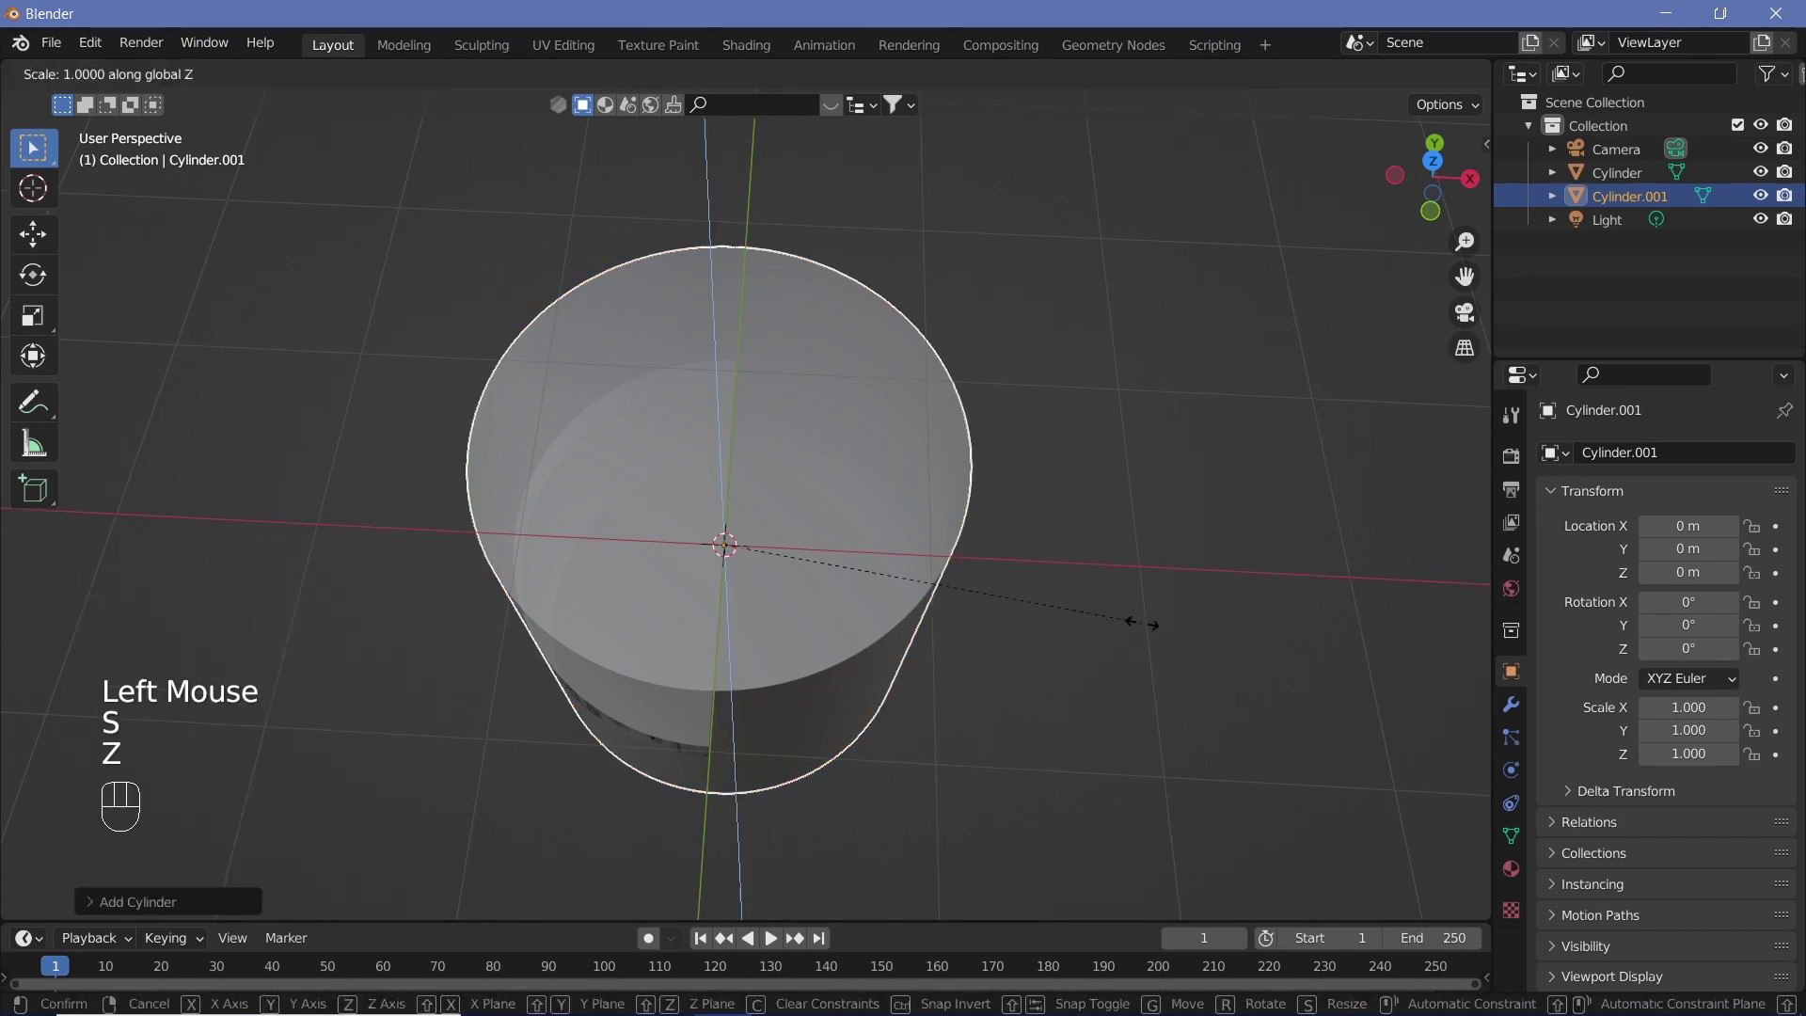
pyautogui.write('0.1')
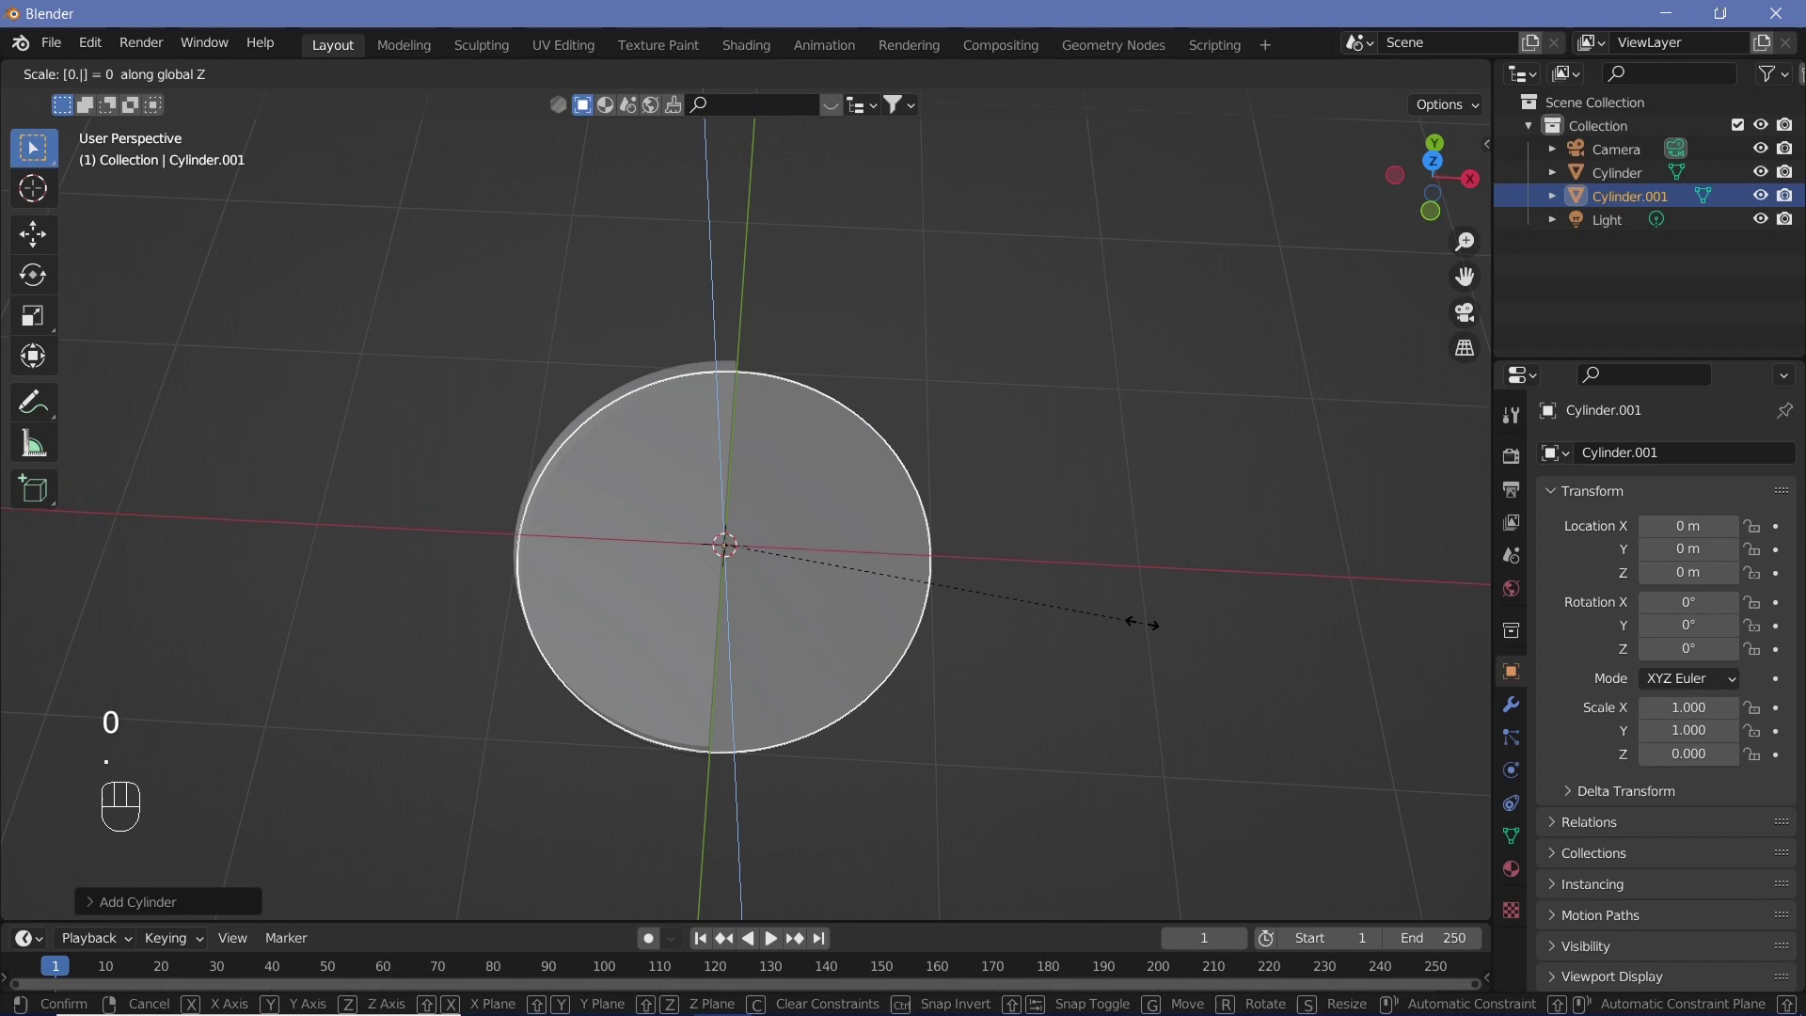
pyautogui.press('Return')
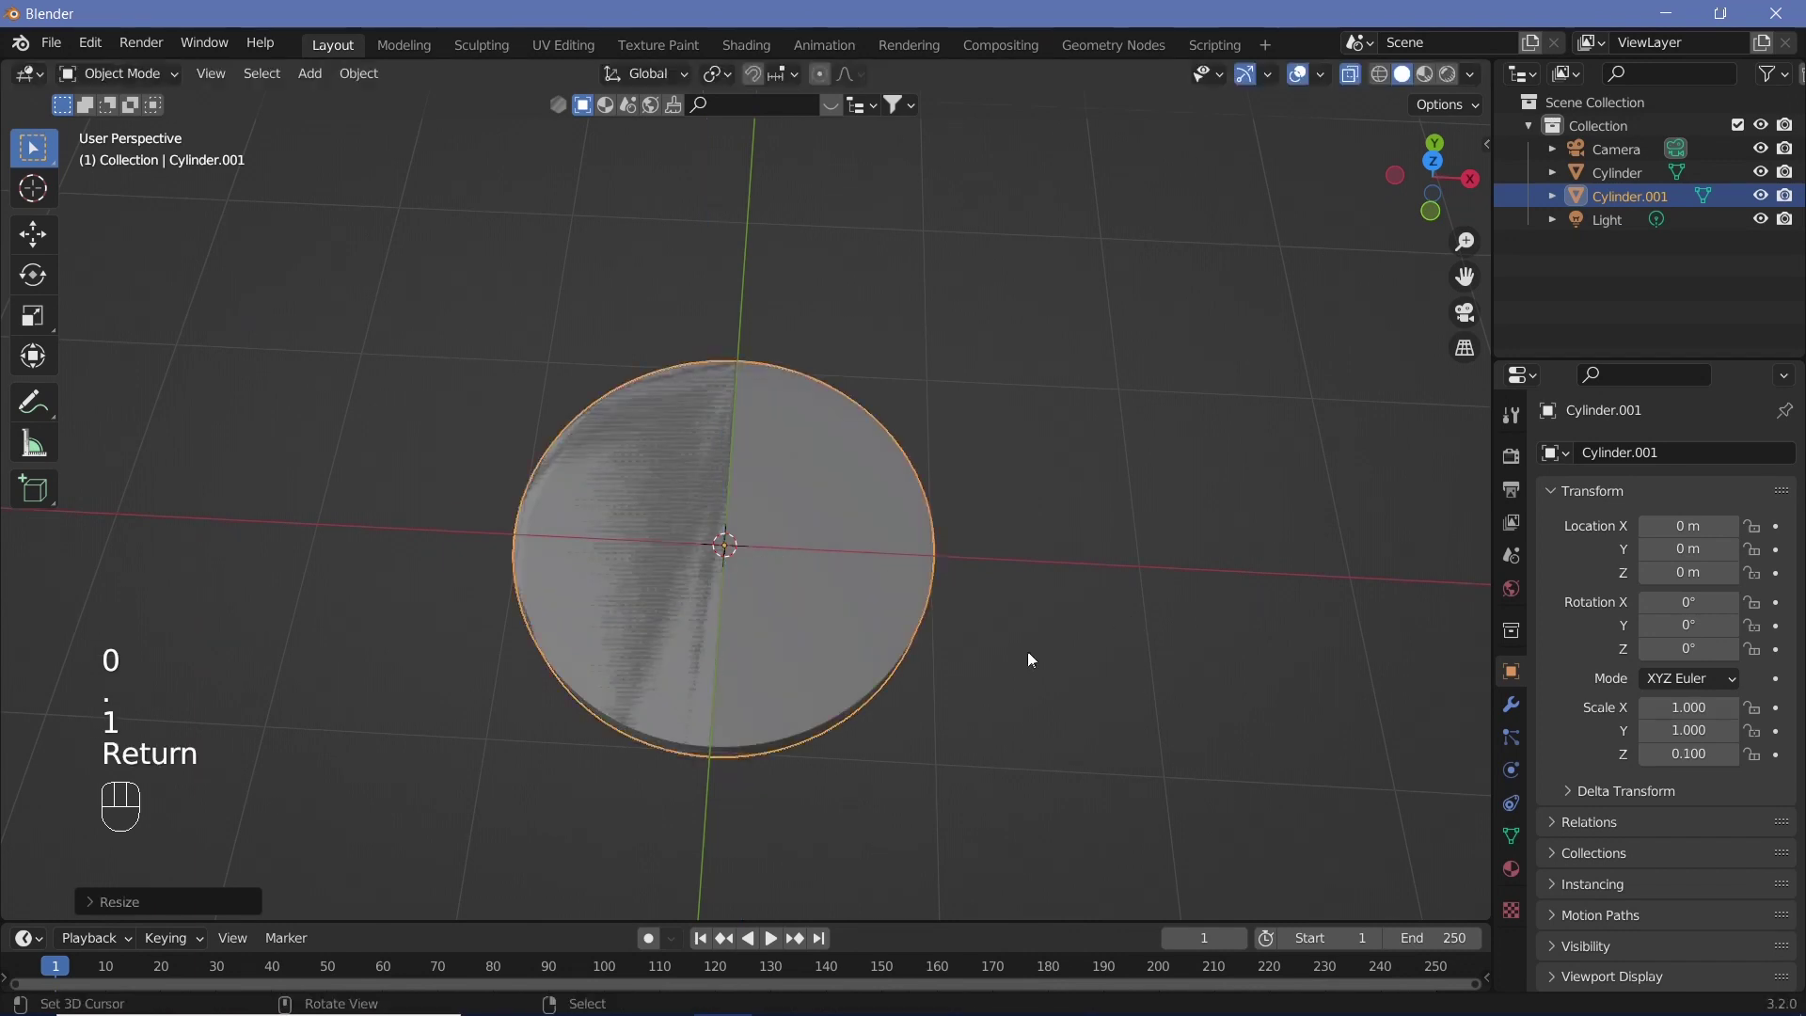
# Step: Scale the new disc by 0.5 in X and Y, keeping its Z thickness locked
pyautogui.moveTo(855, 697); pyautogui.dragTo(874, 652, button='middle')
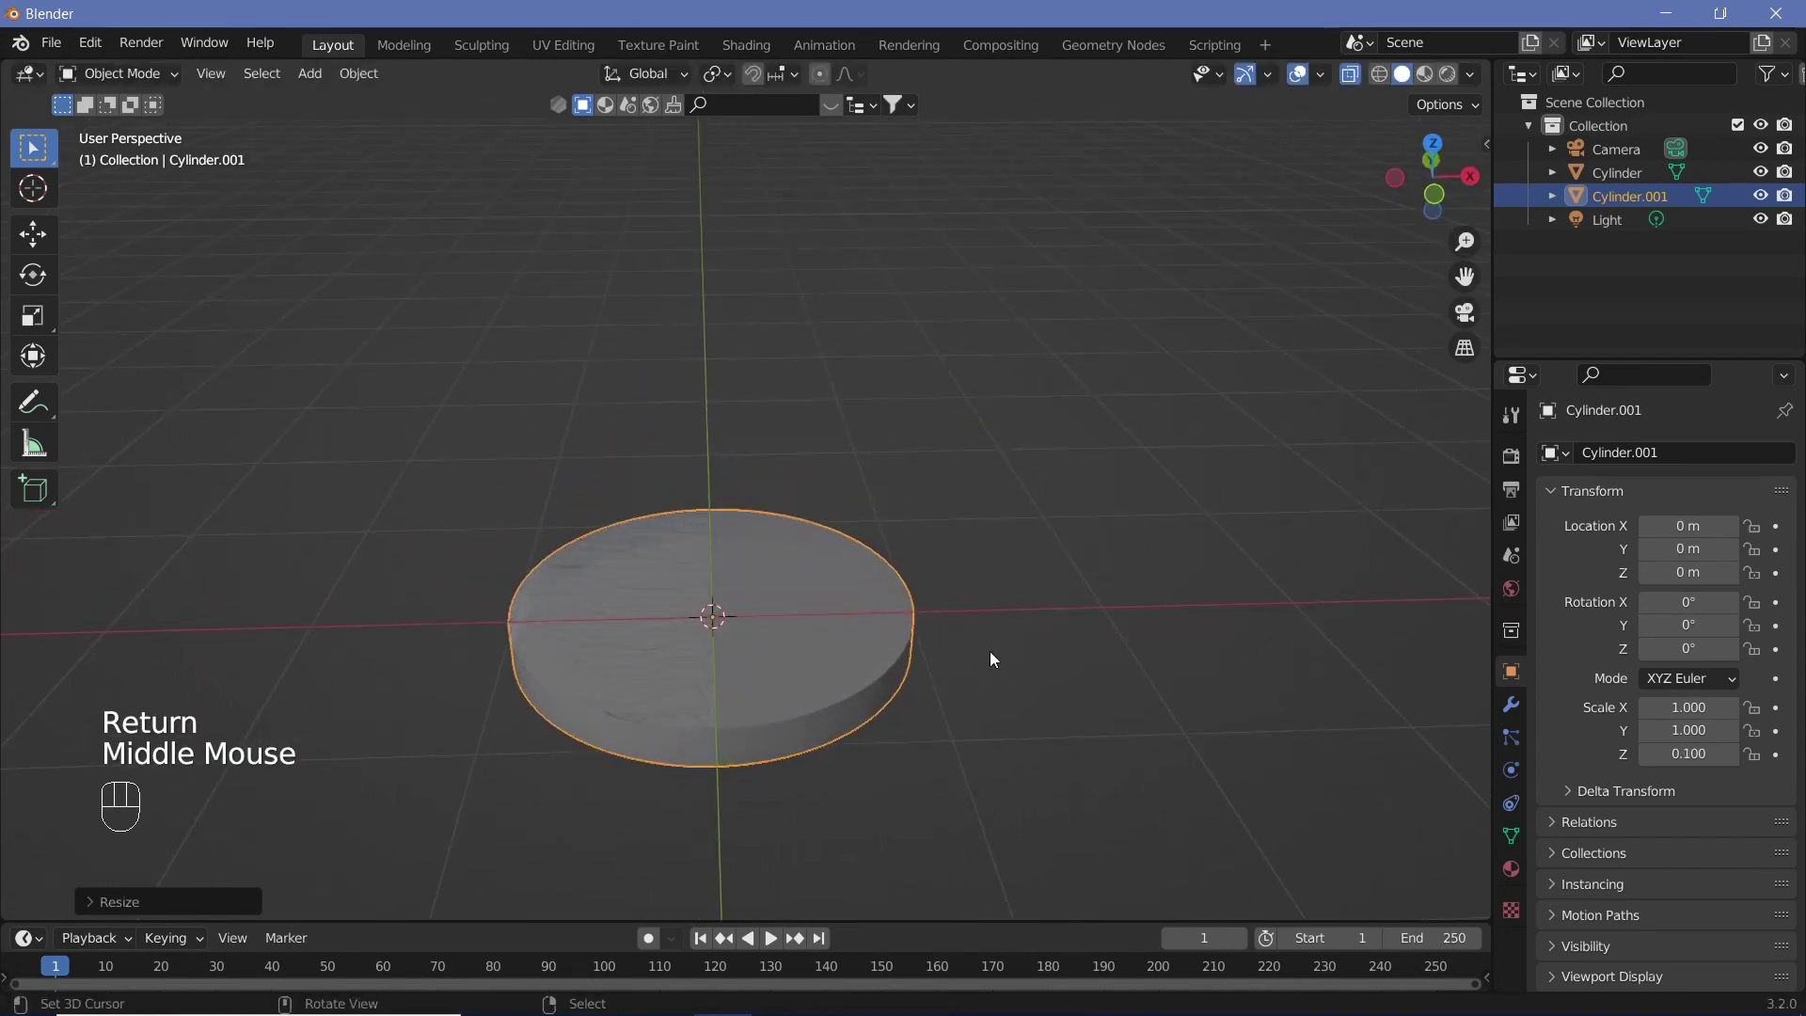
pyautogui.write('s0.5')
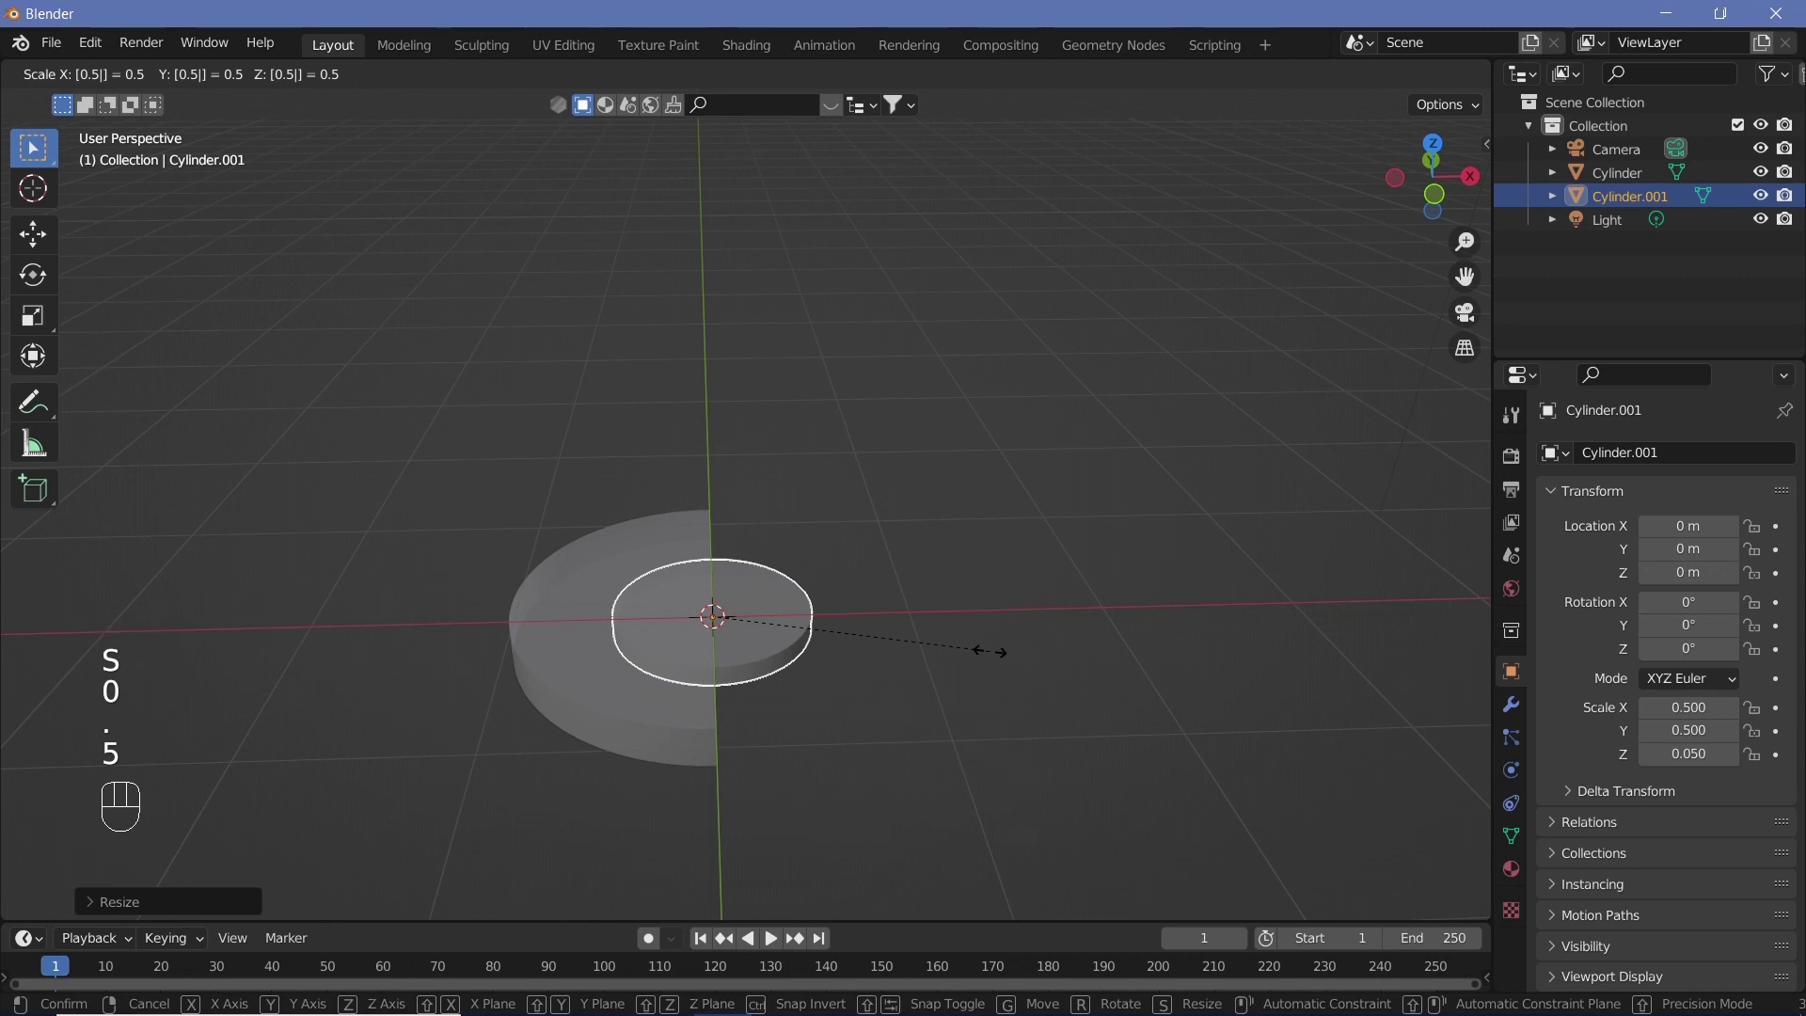
pyautogui.hotkey('shift', 'z')
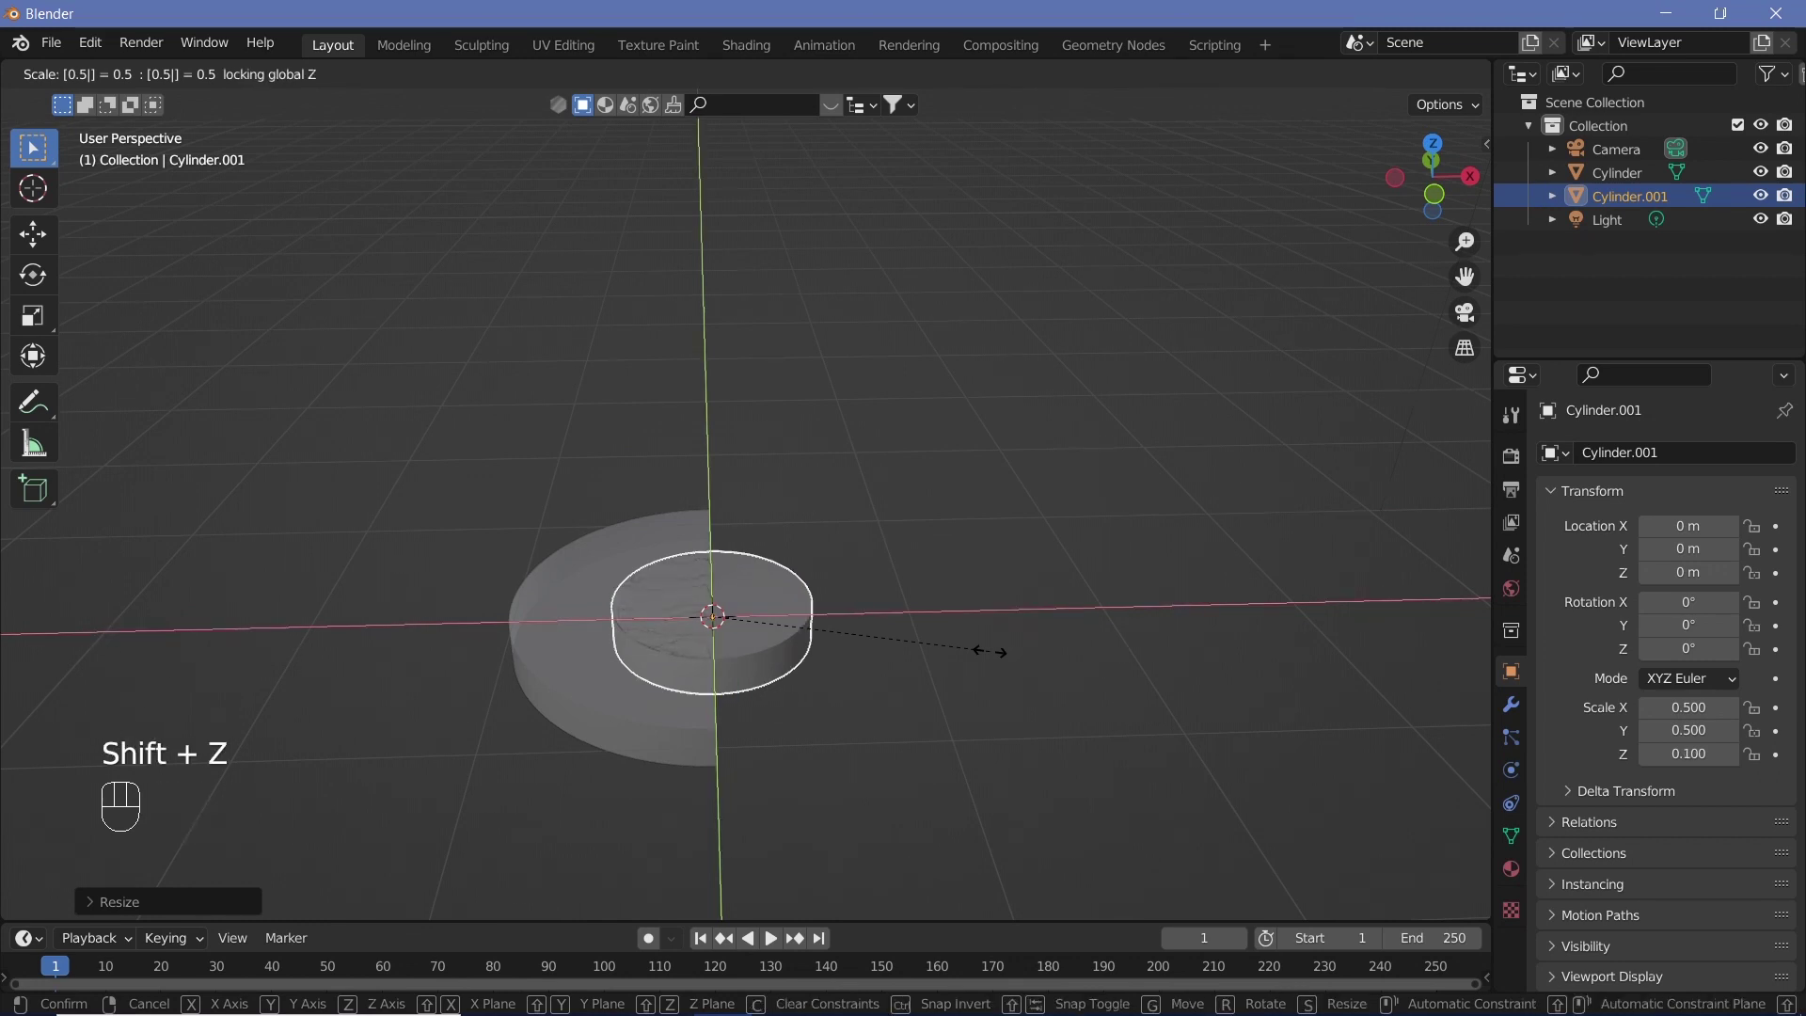
pyautogui.press('Return')
# Step: Move the small disc 0.5 m along the Y axis
pyautogui.press('g')
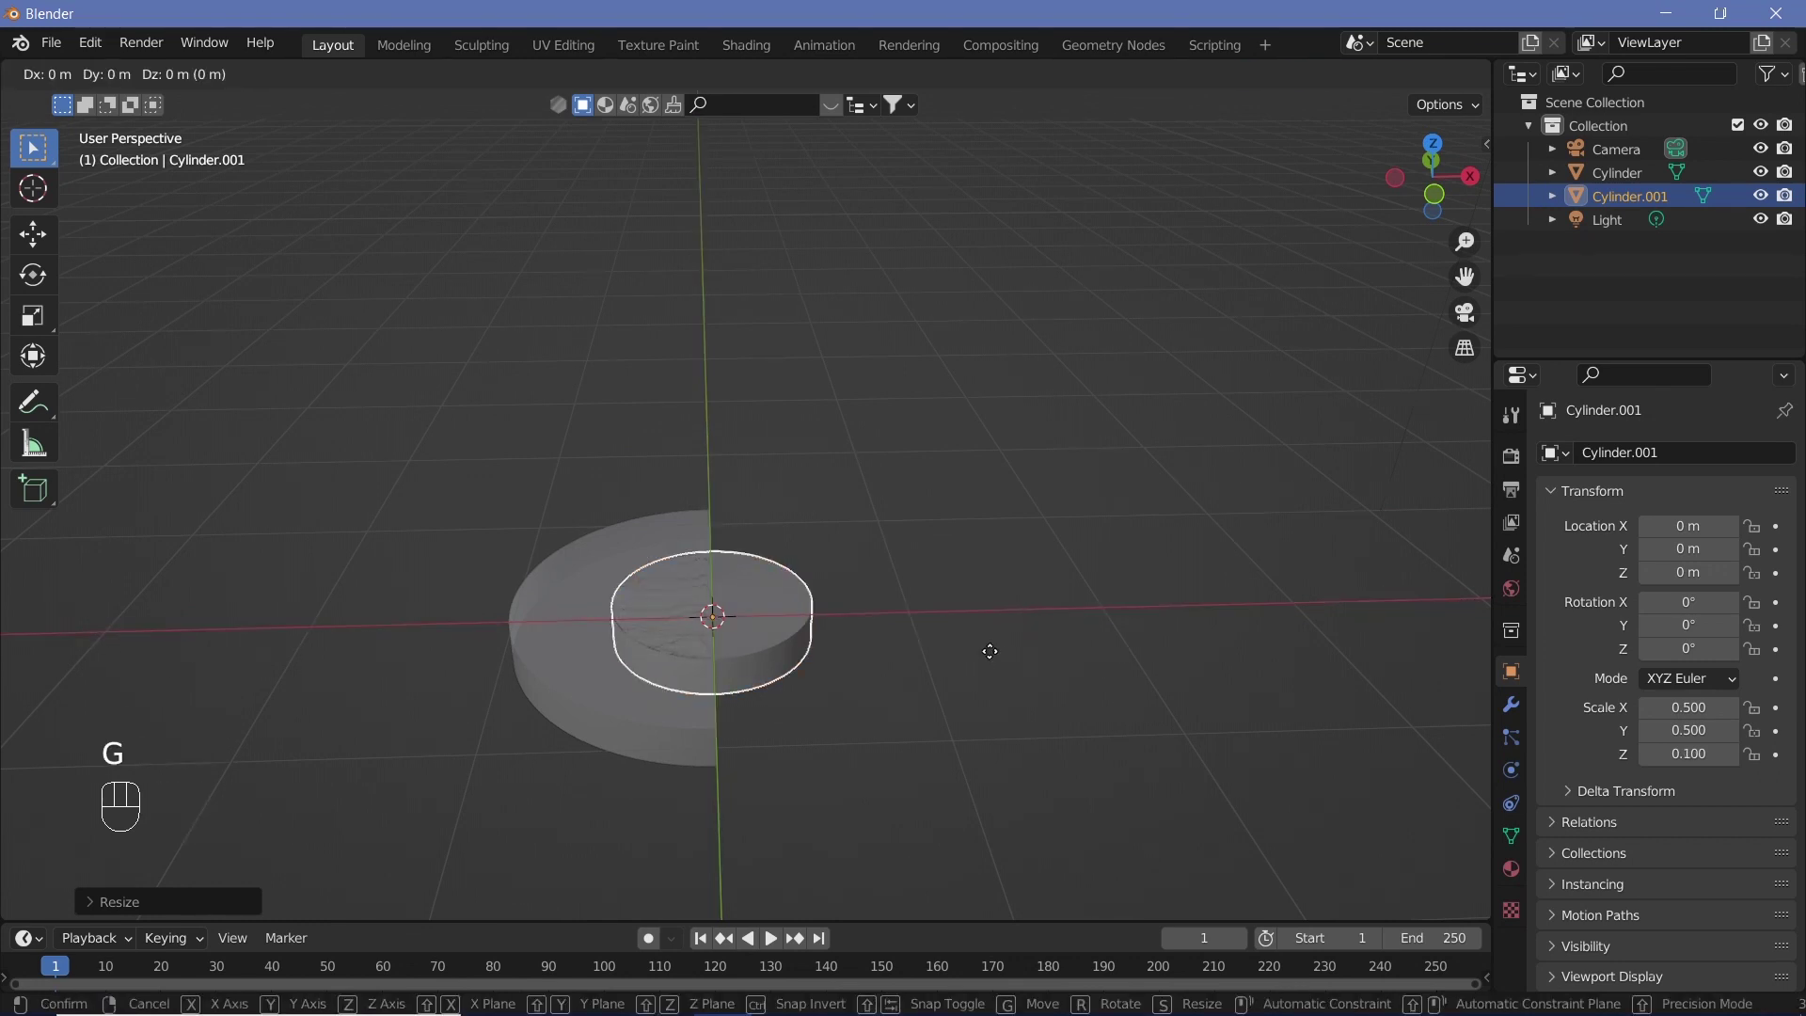
pyautogui.press('y')
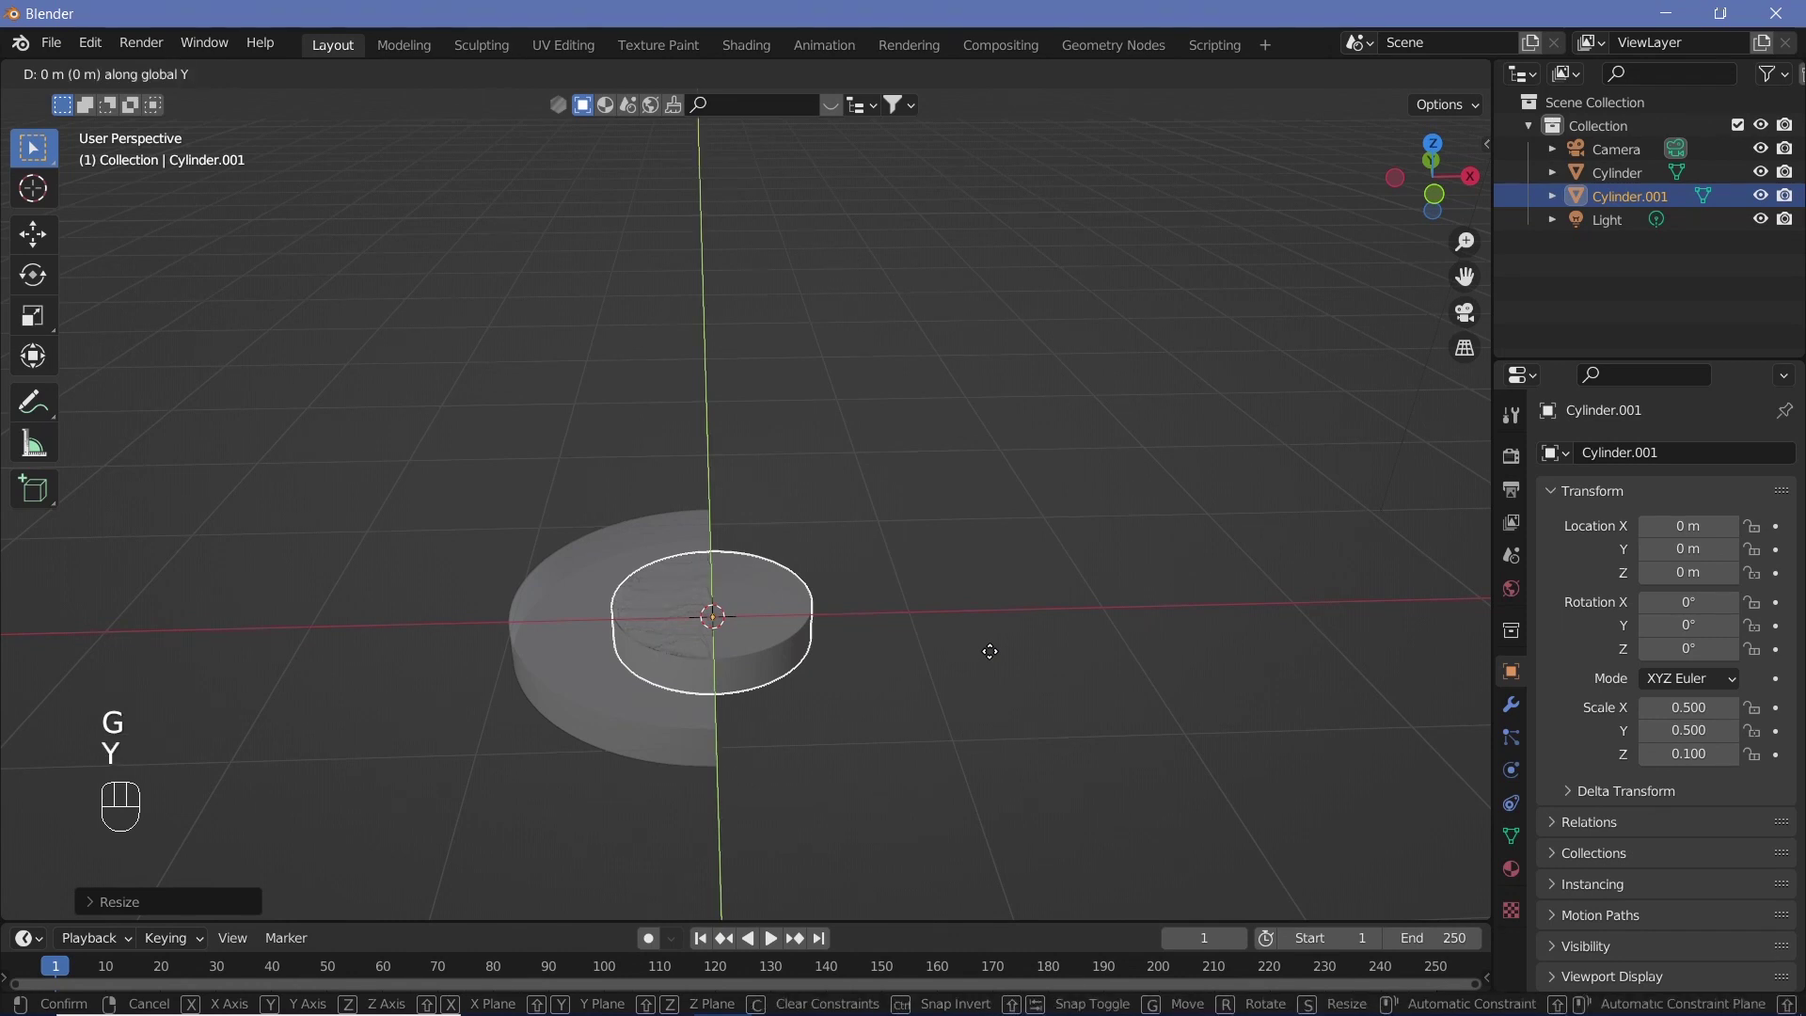
pyautogui.write('0.5')
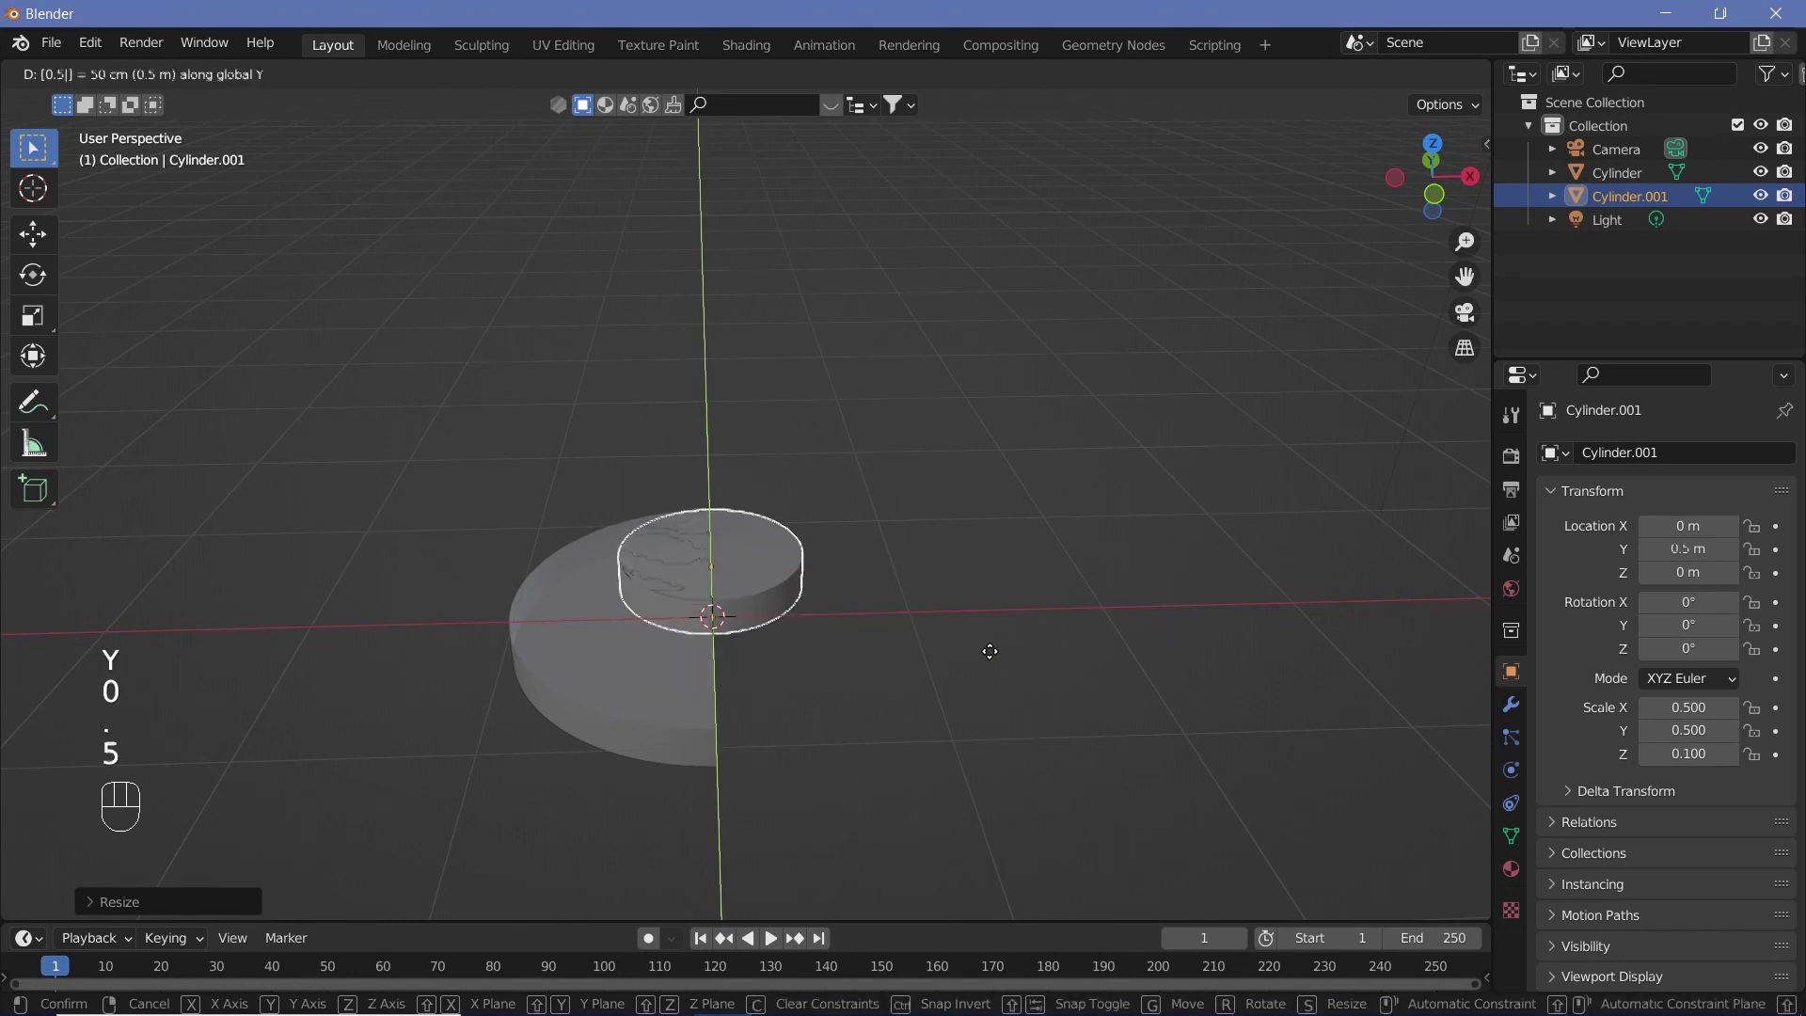
pyautogui.press('Return')
# Step: Rename the small disc object as smallCylinder
pyautogui.scroll(3, 806, 624)
pyautogui.moveTo(806, 624)
pyautogui.keyDown('shift'); pyautogui.mouseDown(button='middle')
pyautogui.moveTo(838, 596)
pyautogui.moveTo(770, 620)
pyautogui.mouseUp(button='middle'); pyautogui.keyUp('shift')
pyautogui.scroll(1, 834, 604)
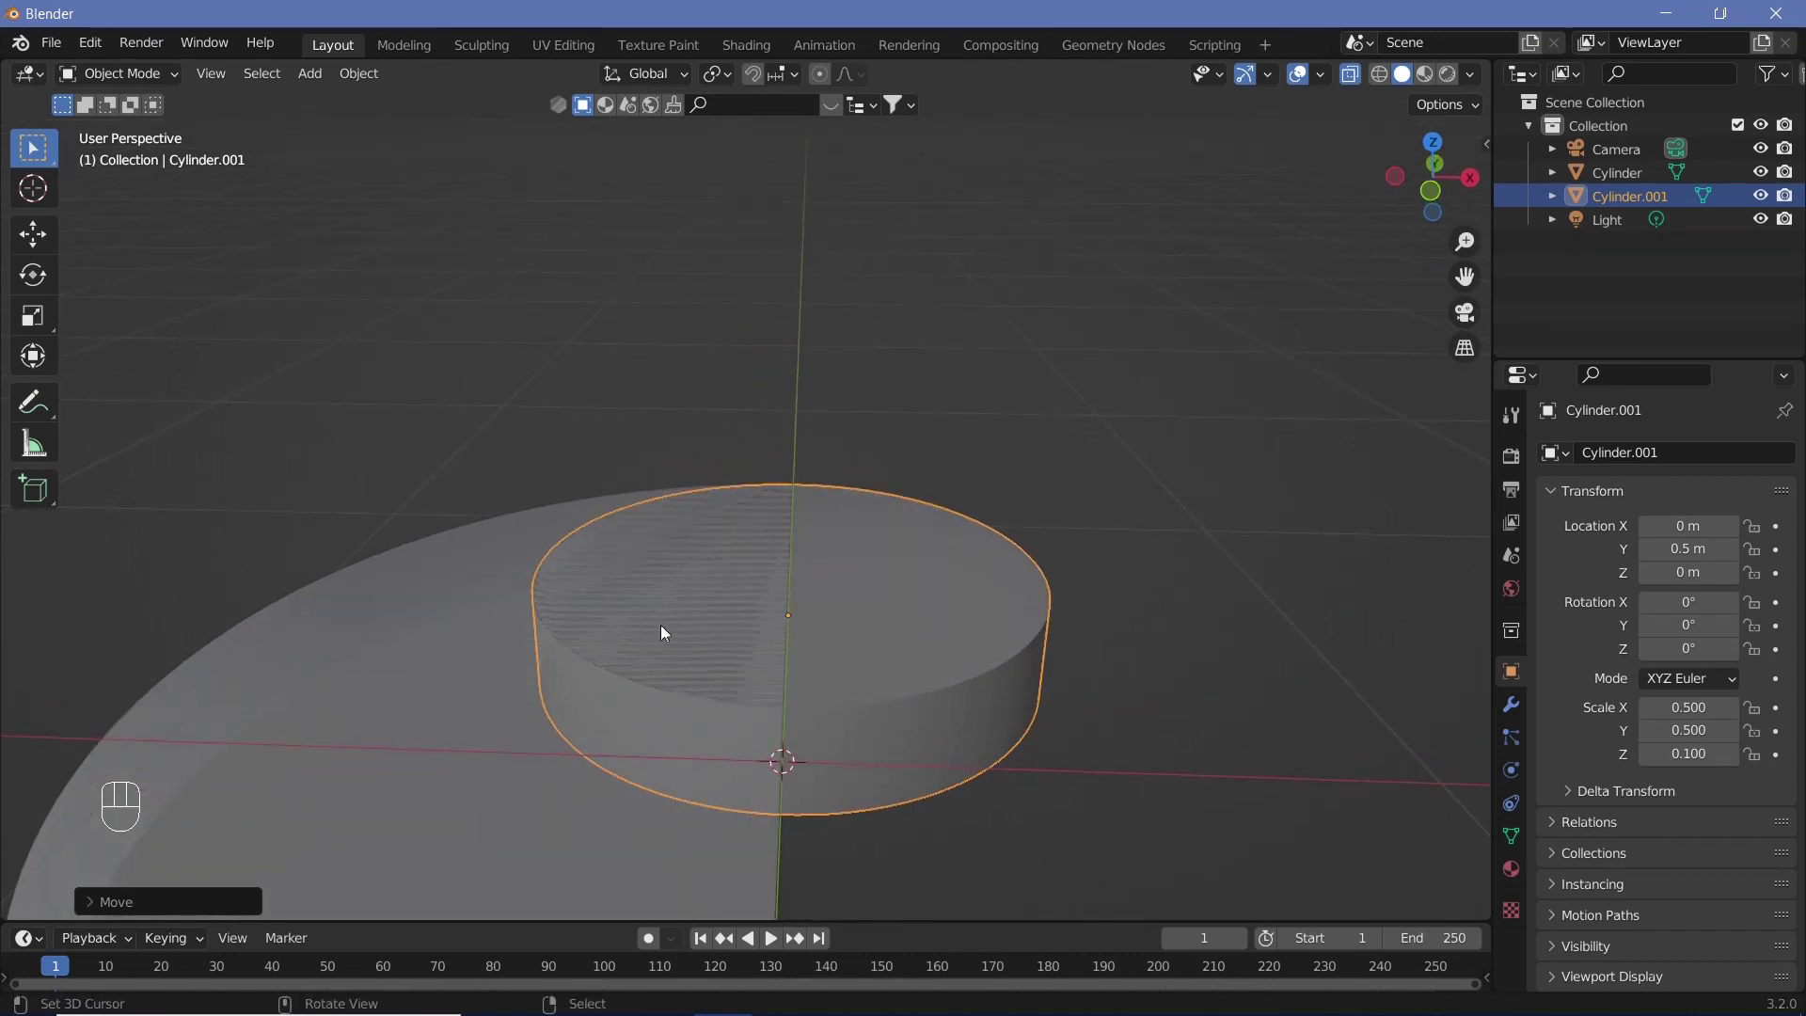
pyautogui.moveTo(662, 630)
pyautogui.mouseDown(button='middle')
pyautogui.moveTo(661, 601)
pyautogui.moveTo(666, 625)
pyautogui.mouseUp(button='middle')
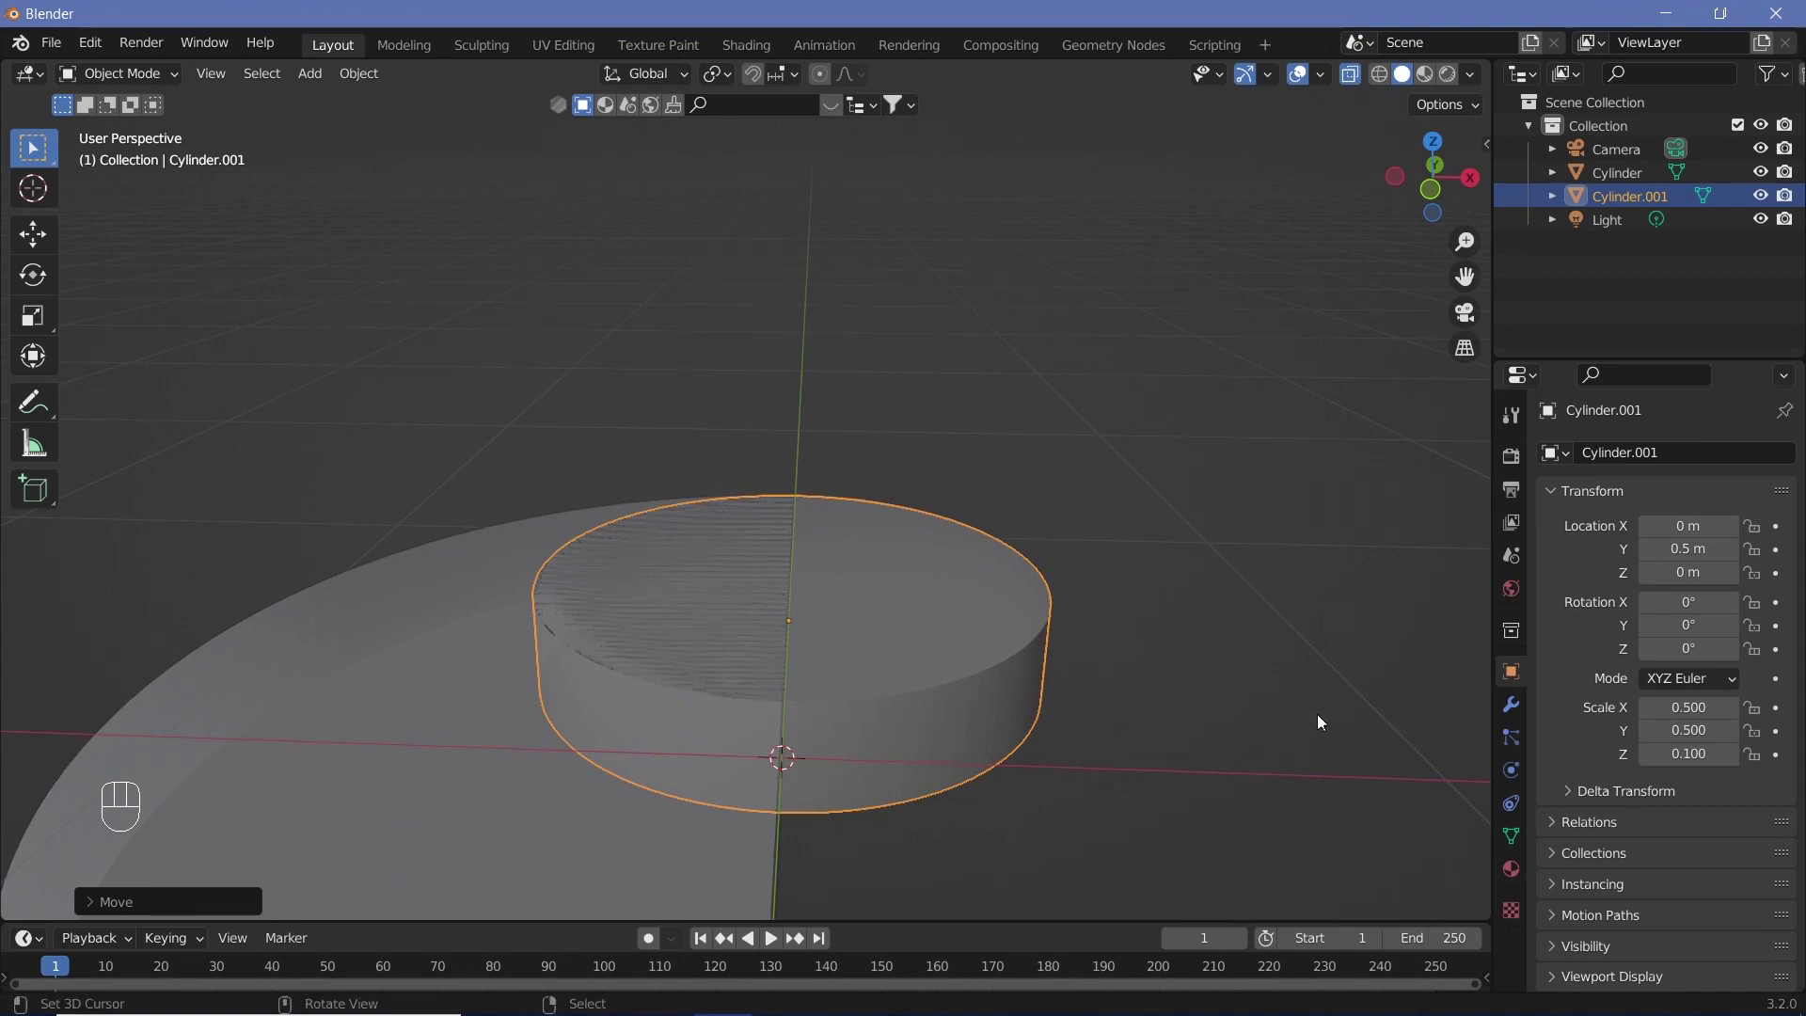
pyautogui.rightClick(892, 673)
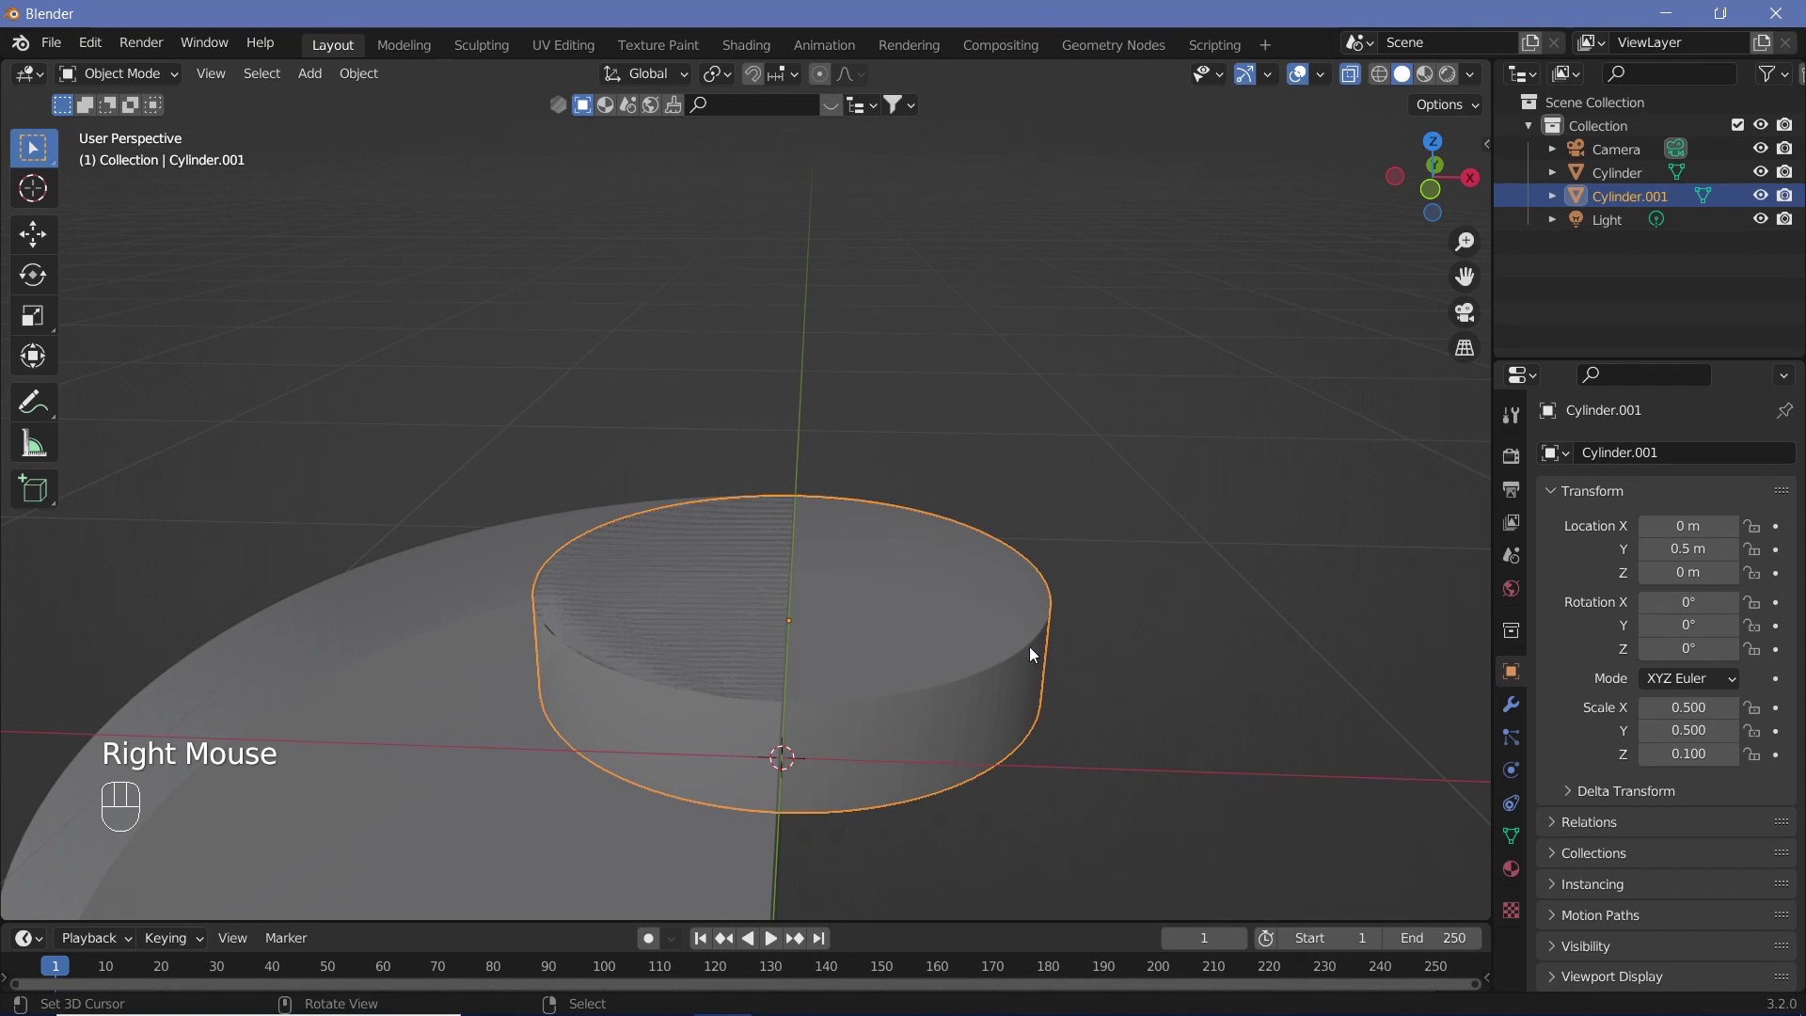
pyautogui.doubleClick(1631, 197)
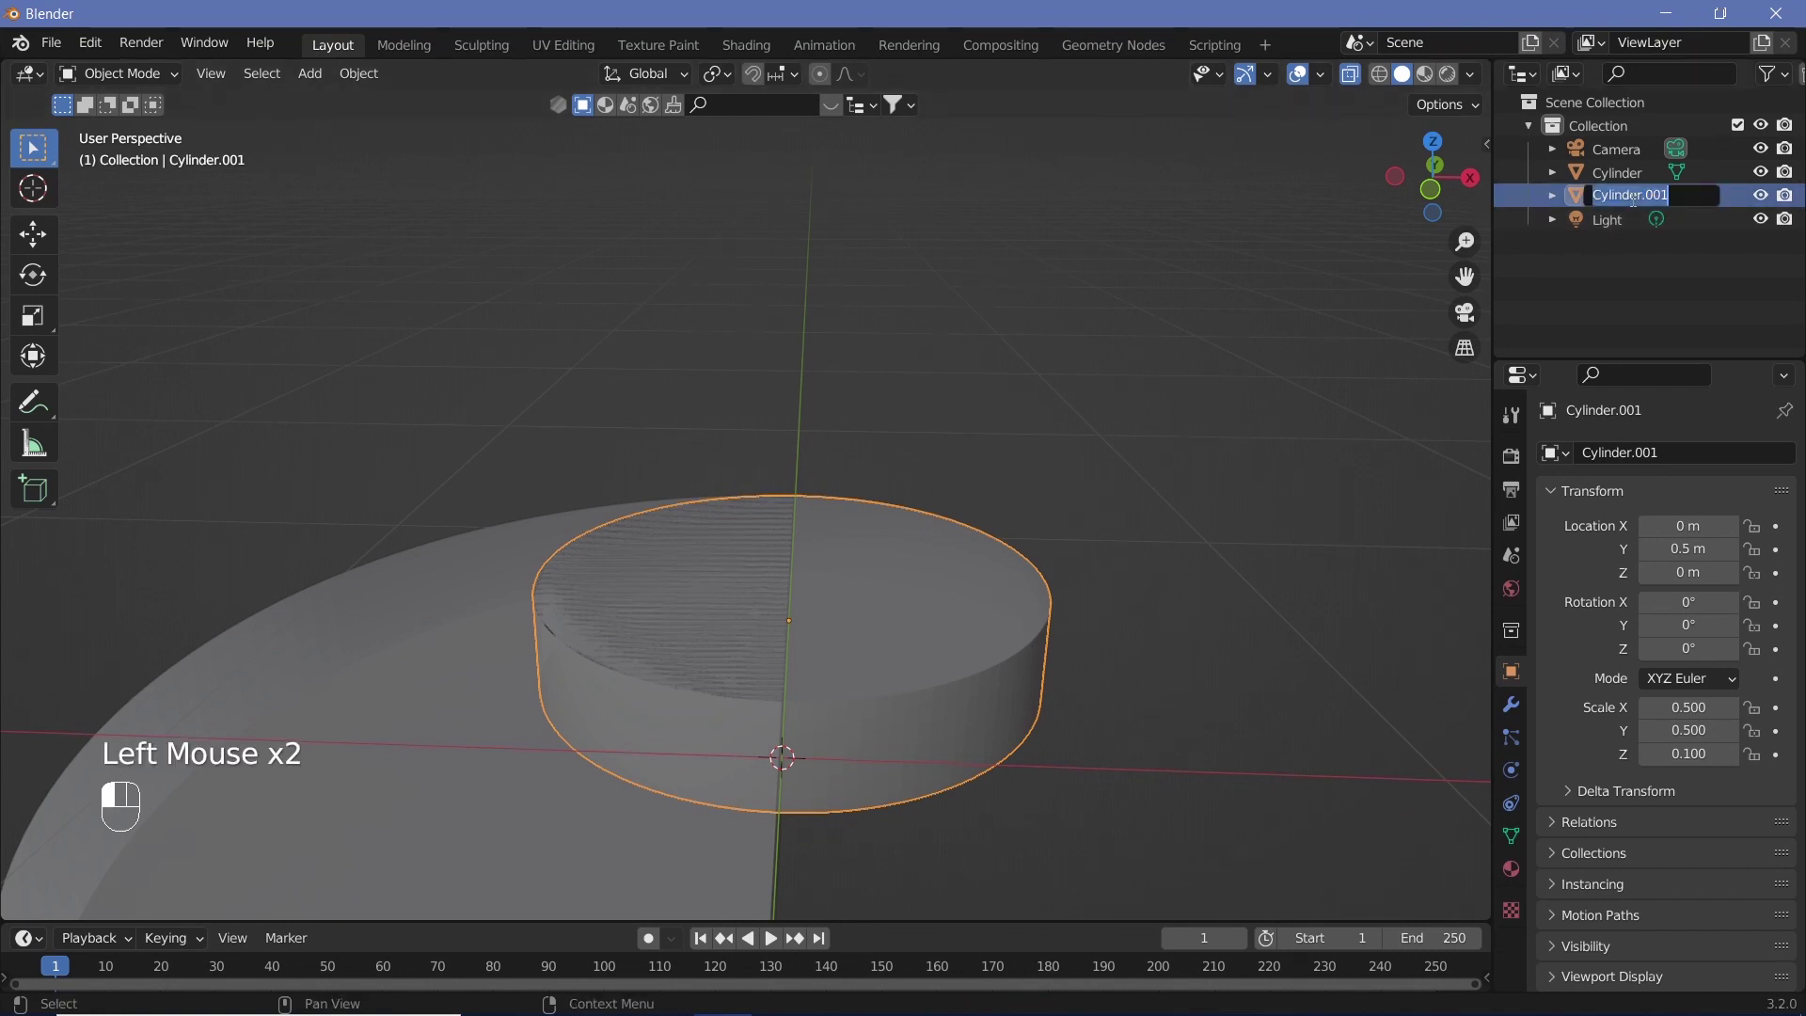
pyautogui.write('smallCy')
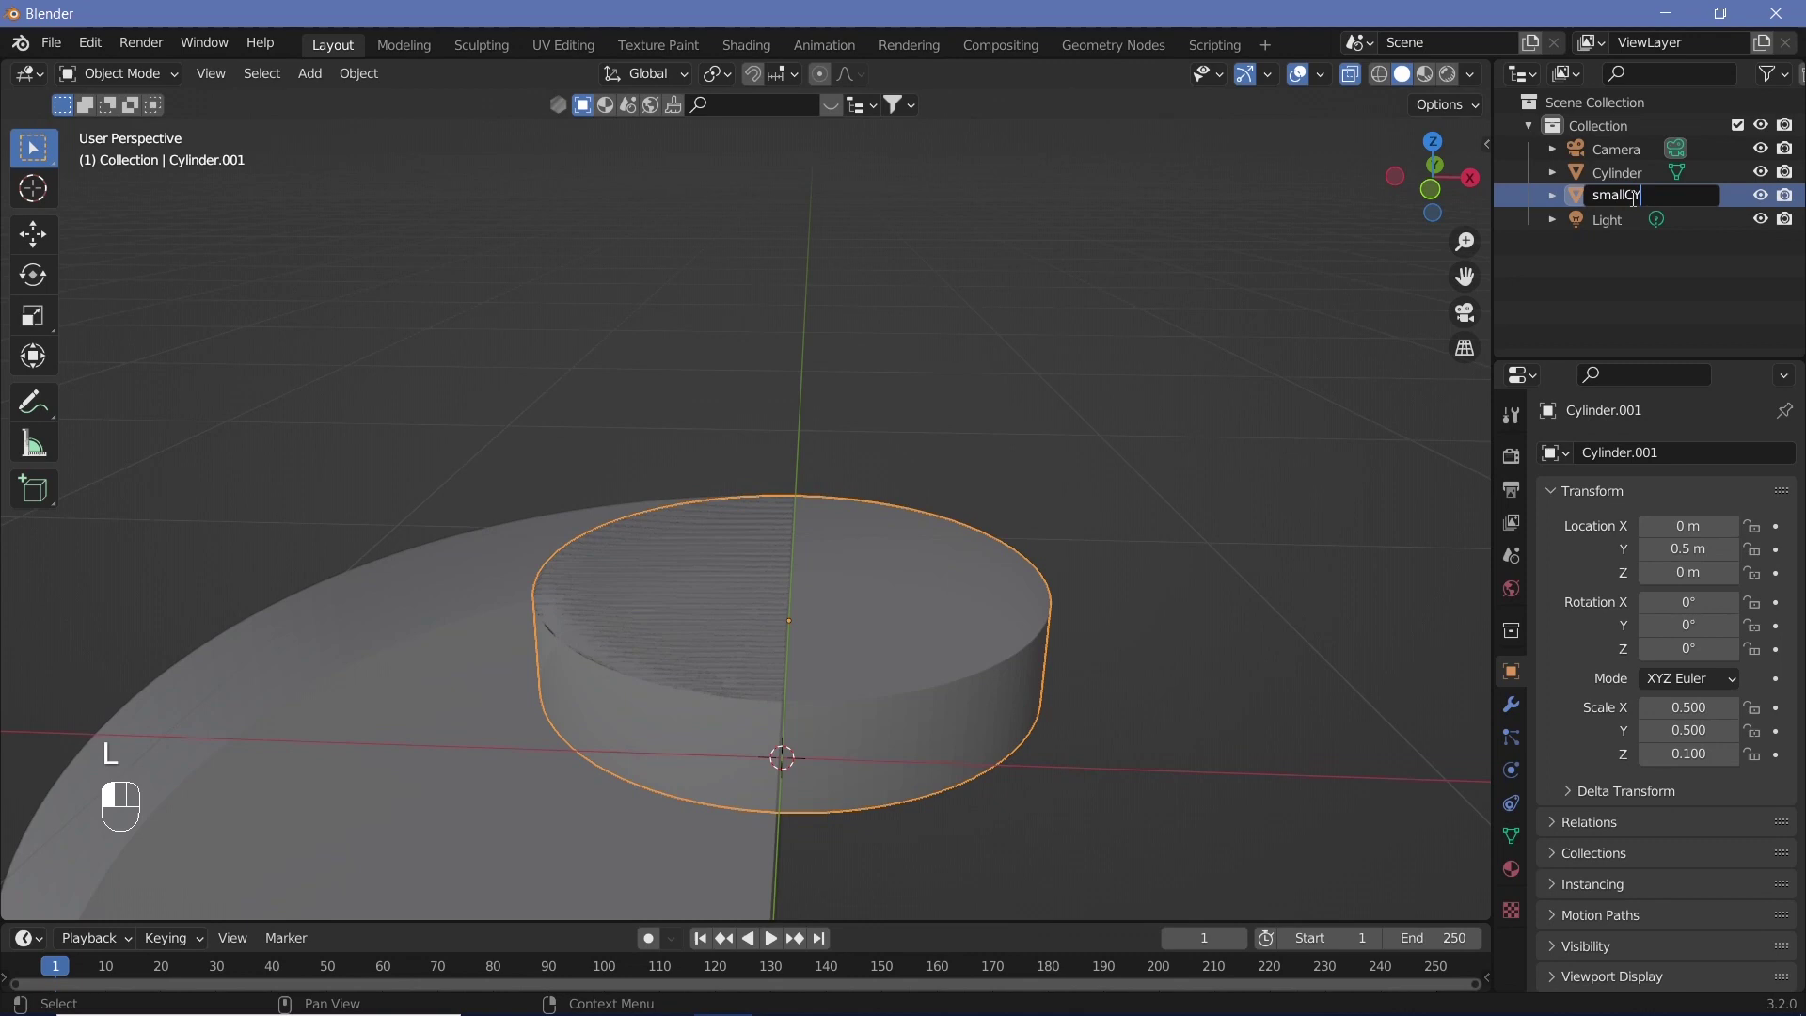
pyautogui.write('l')
pyautogui.press('BackSpace')
pyautogui.write('c')
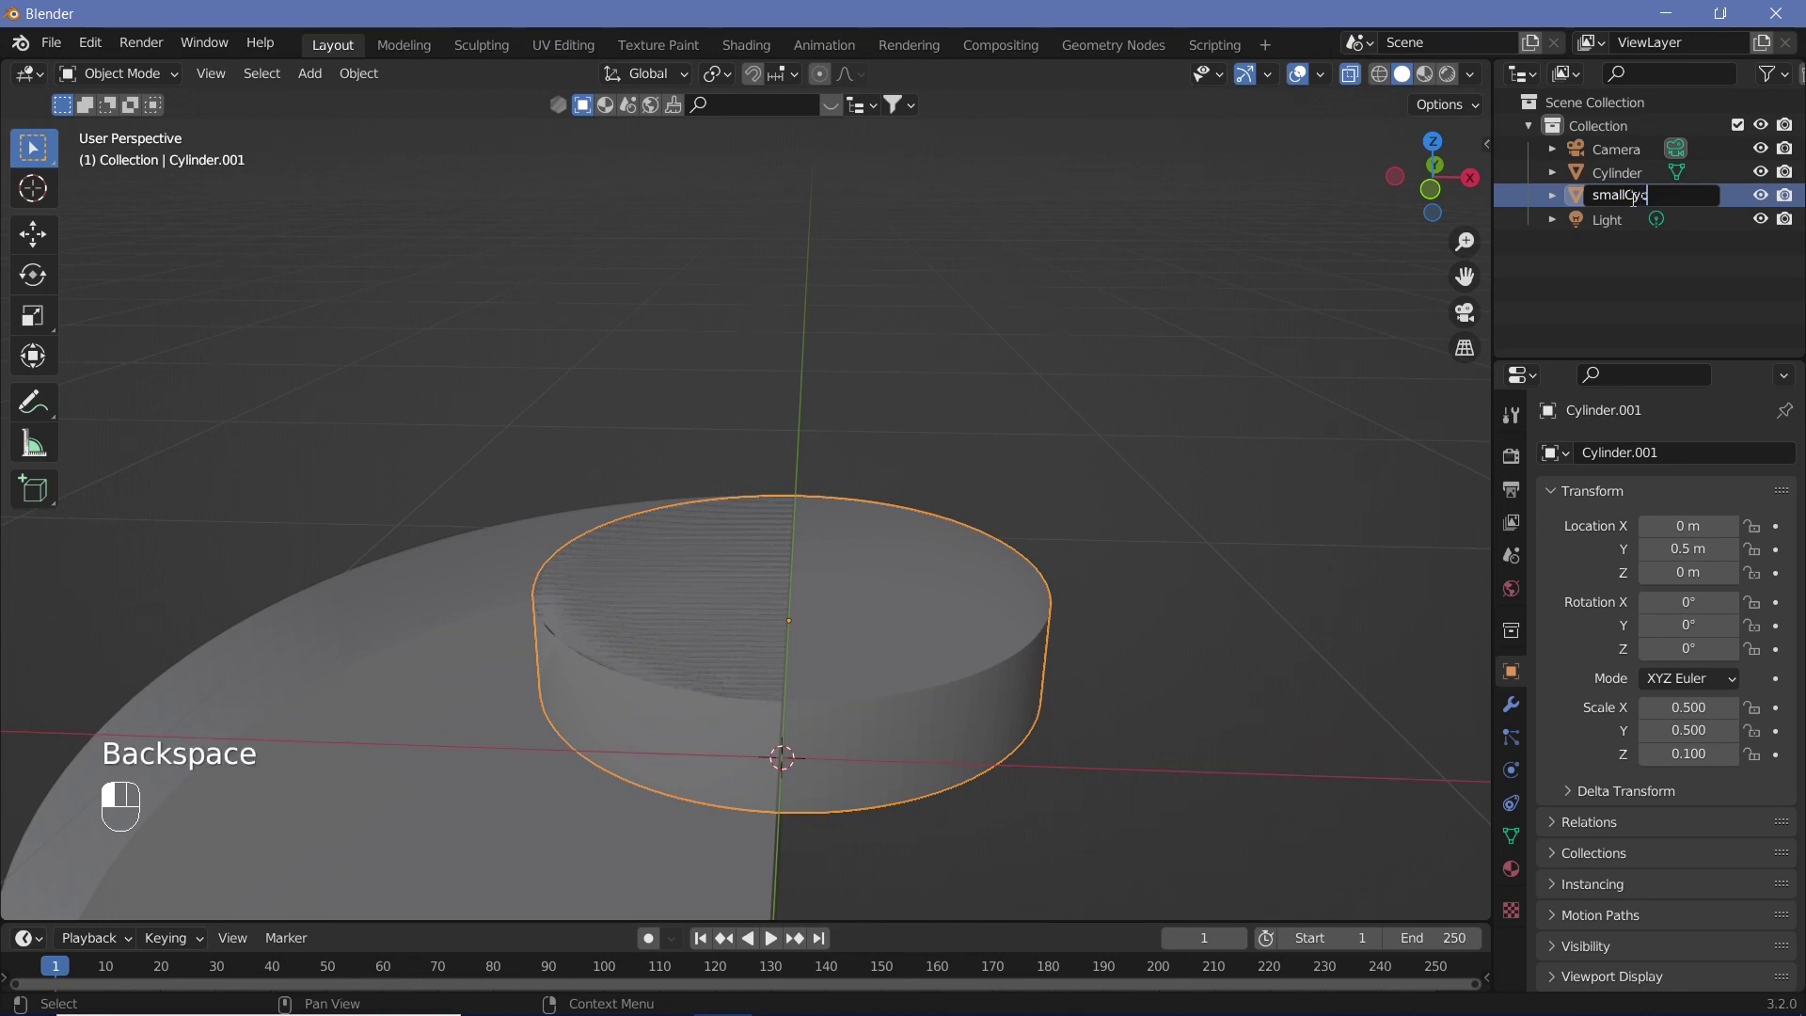
pyautogui.write('linder')
pyautogui.press('Return')
# Step: Scale smallCylinder by 1.001 along the Z axis
pyautogui.write('s')
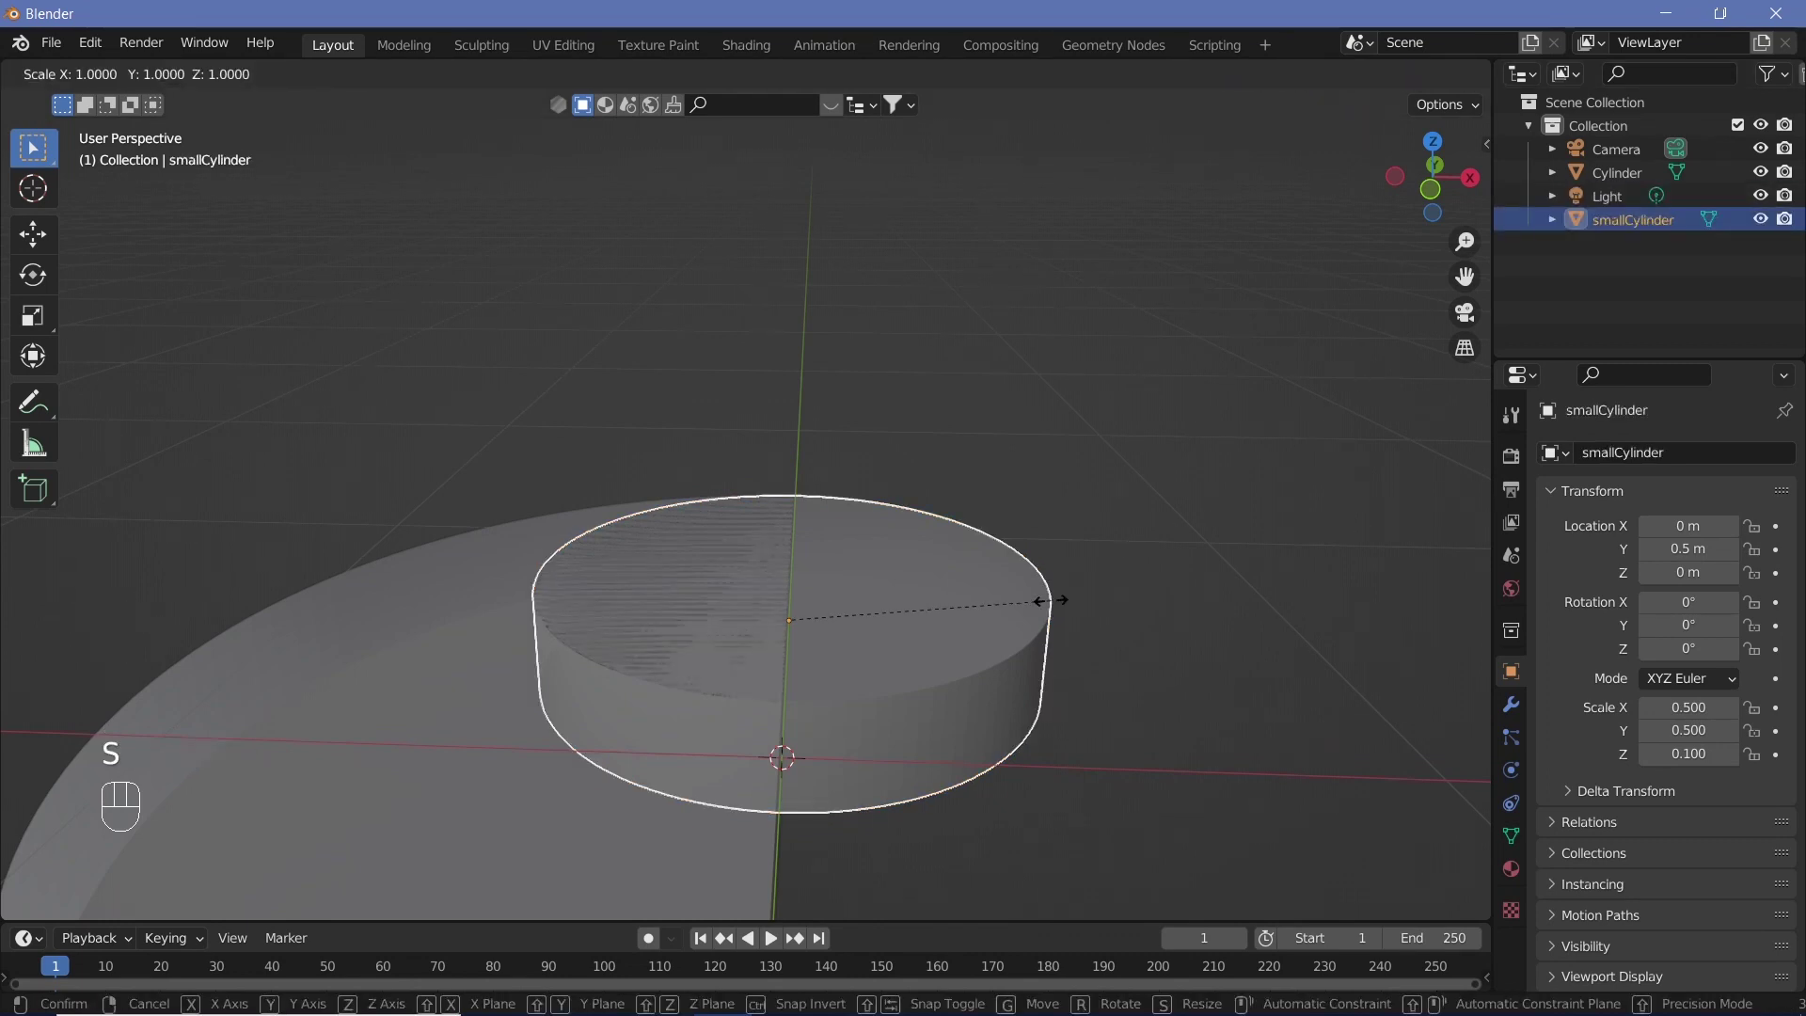
pyautogui.write('z1.001')
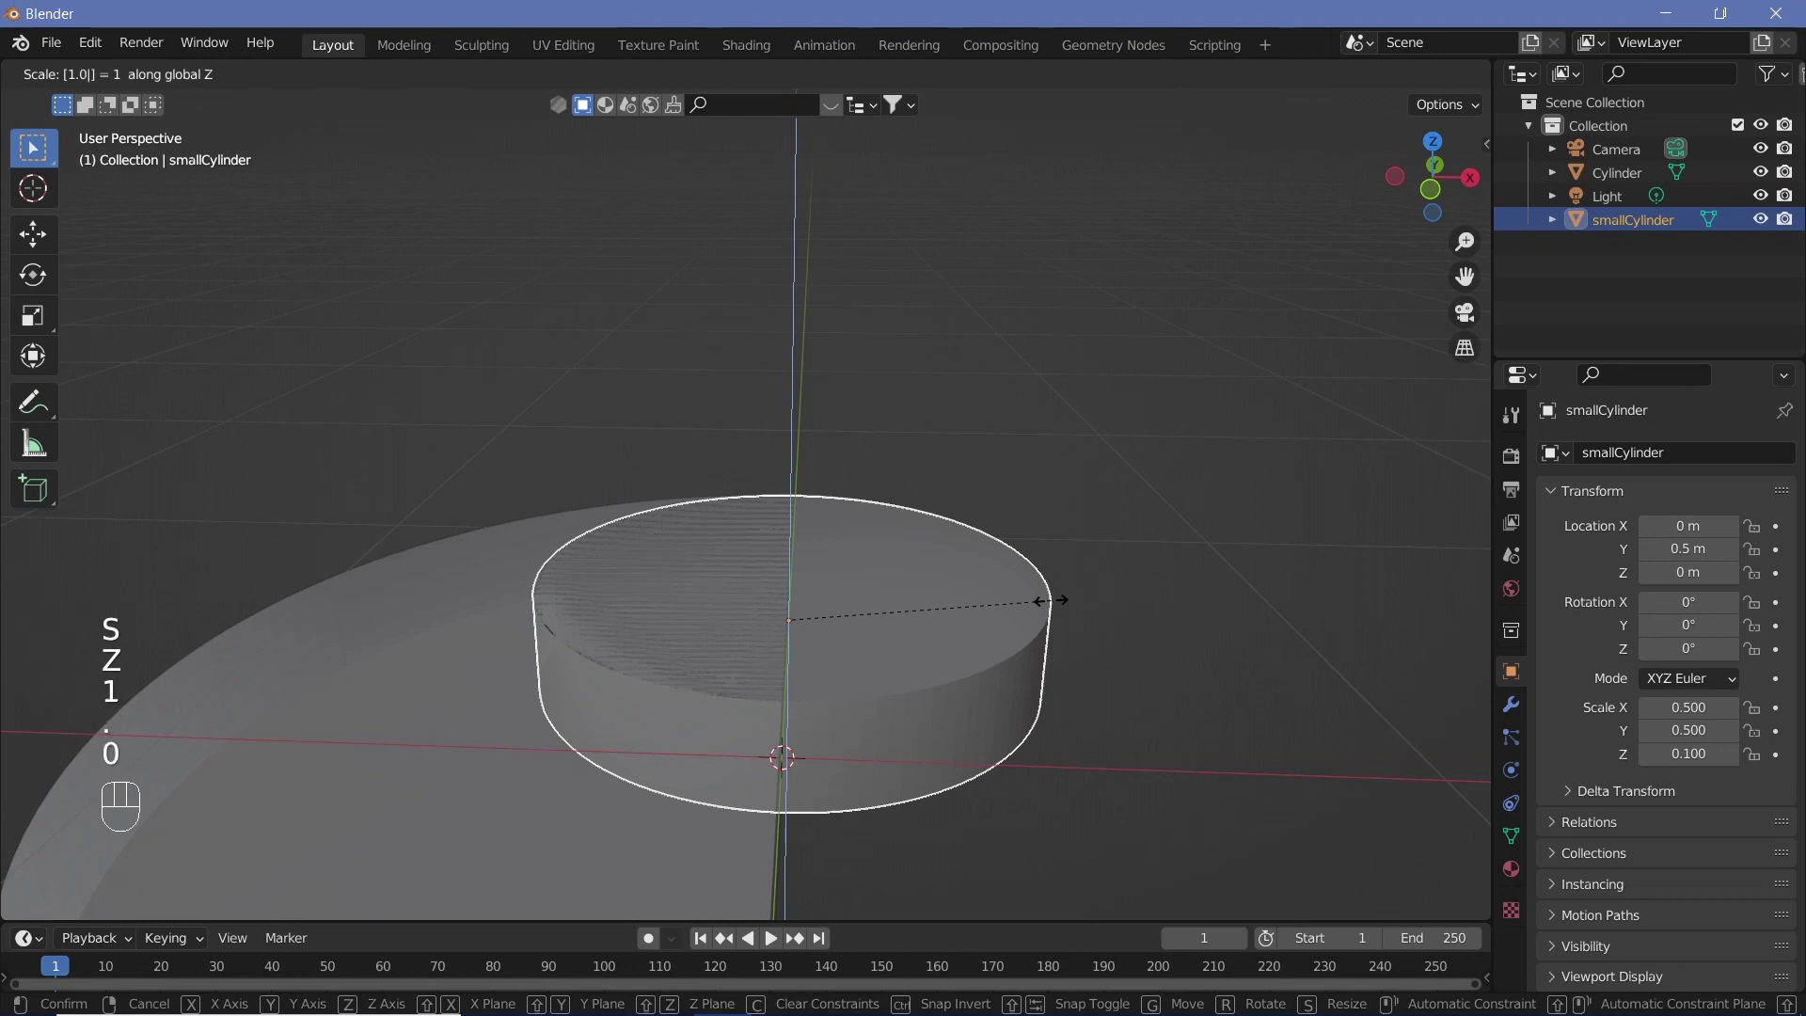
pyautogui.press('Return')
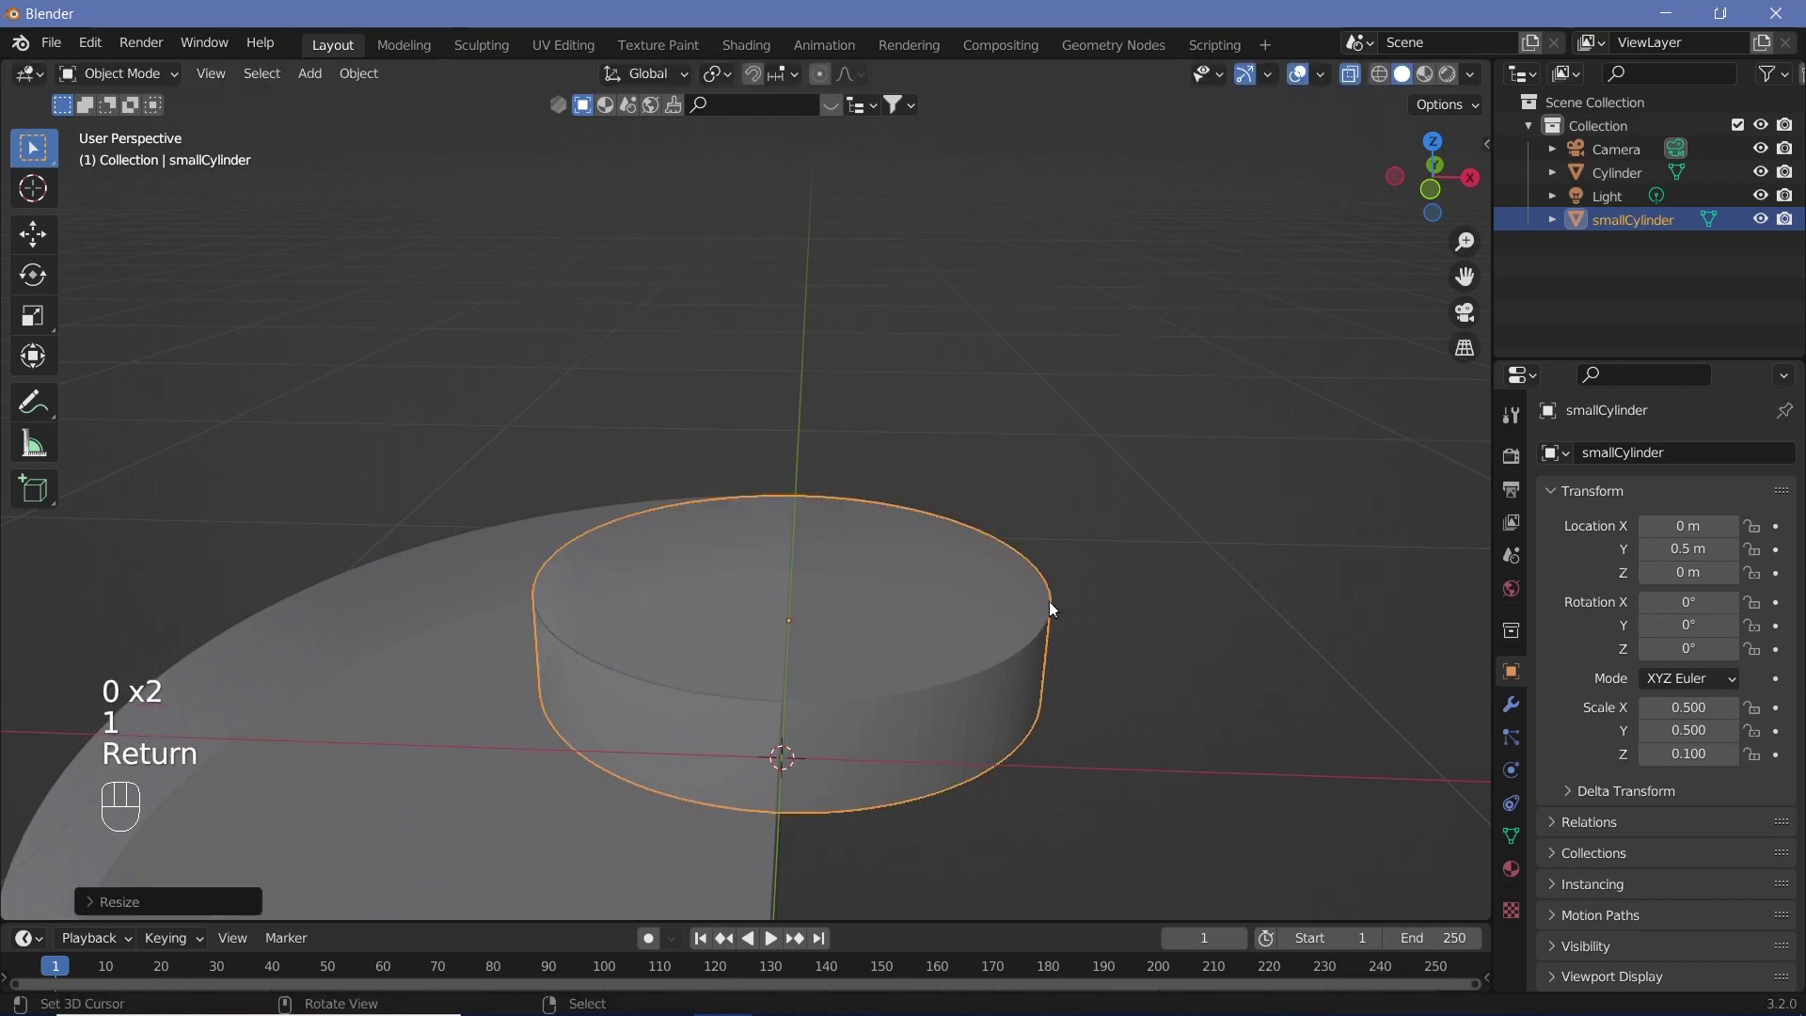
# Step: Select the large half-disc and add a Boolean modifier to it
pyautogui.scroll(2, 1048, 601)
pyautogui.moveTo(1048, 601); pyautogui.dragTo(712, 753, button='middle')
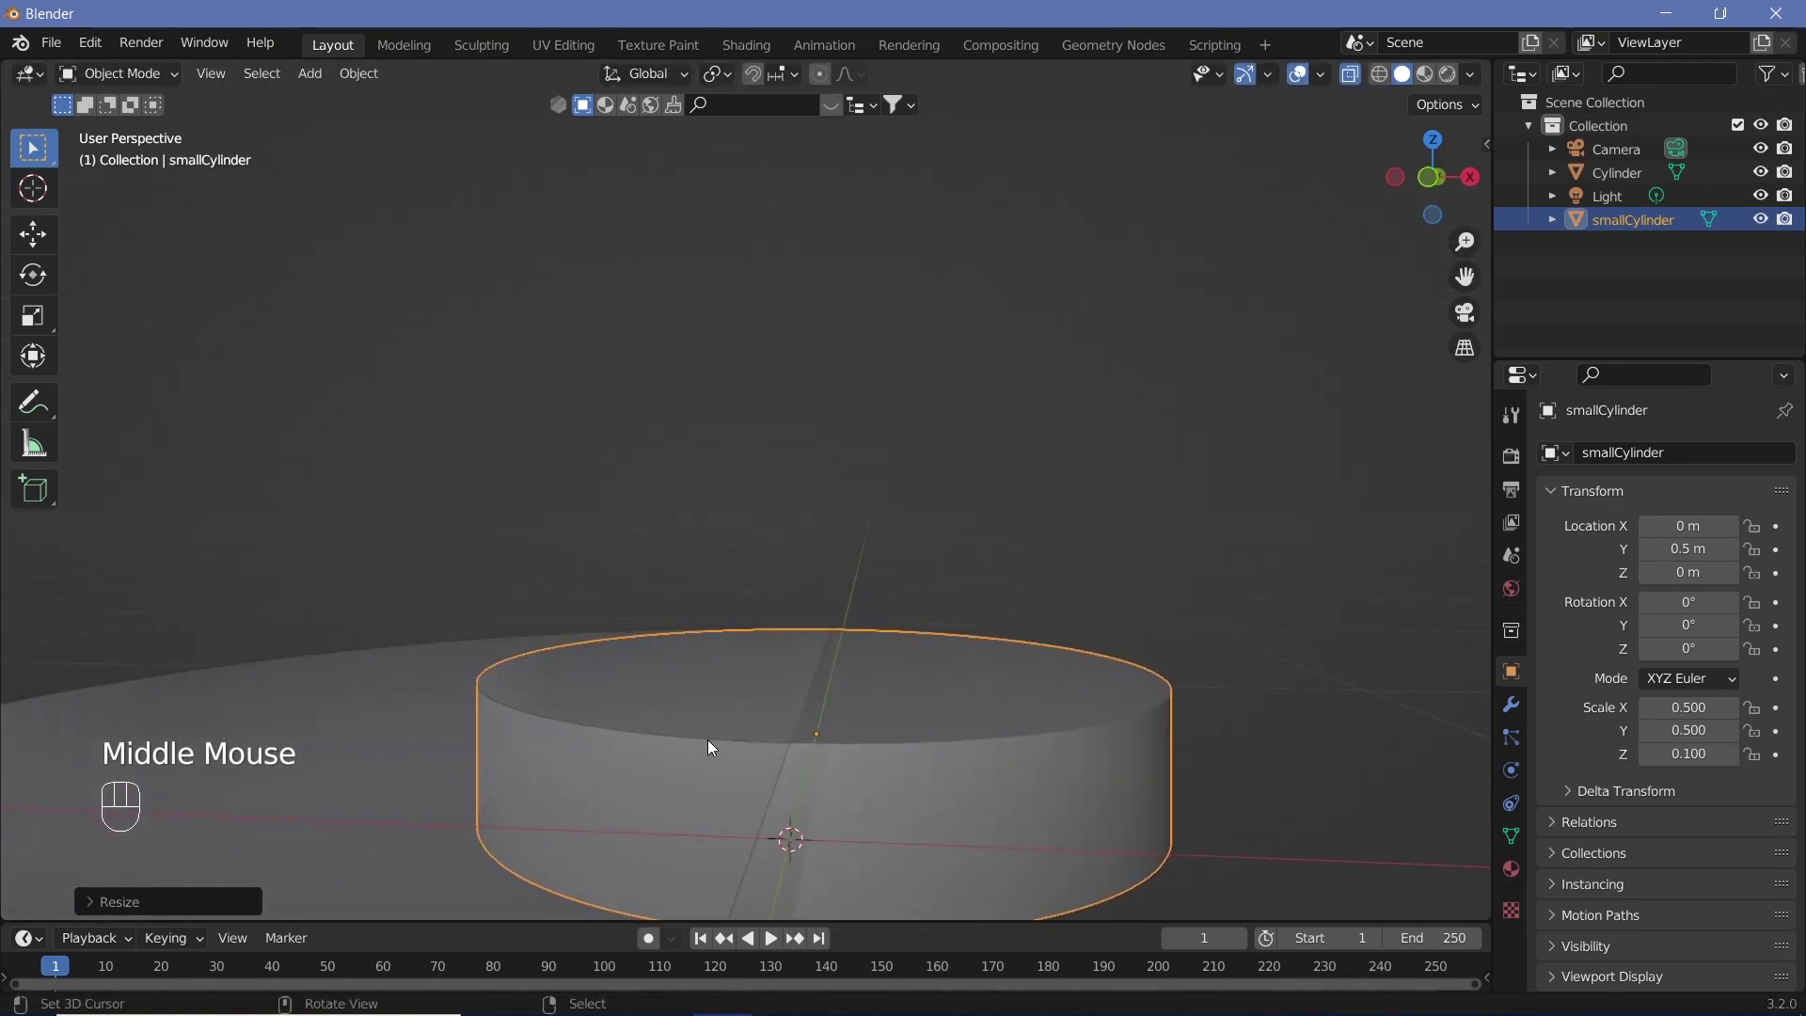
pyautogui.moveTo(766, 652); pyautogui.dragTo(889, 615, button='middle')
pyautogui.scroll(-2, 741, 733)
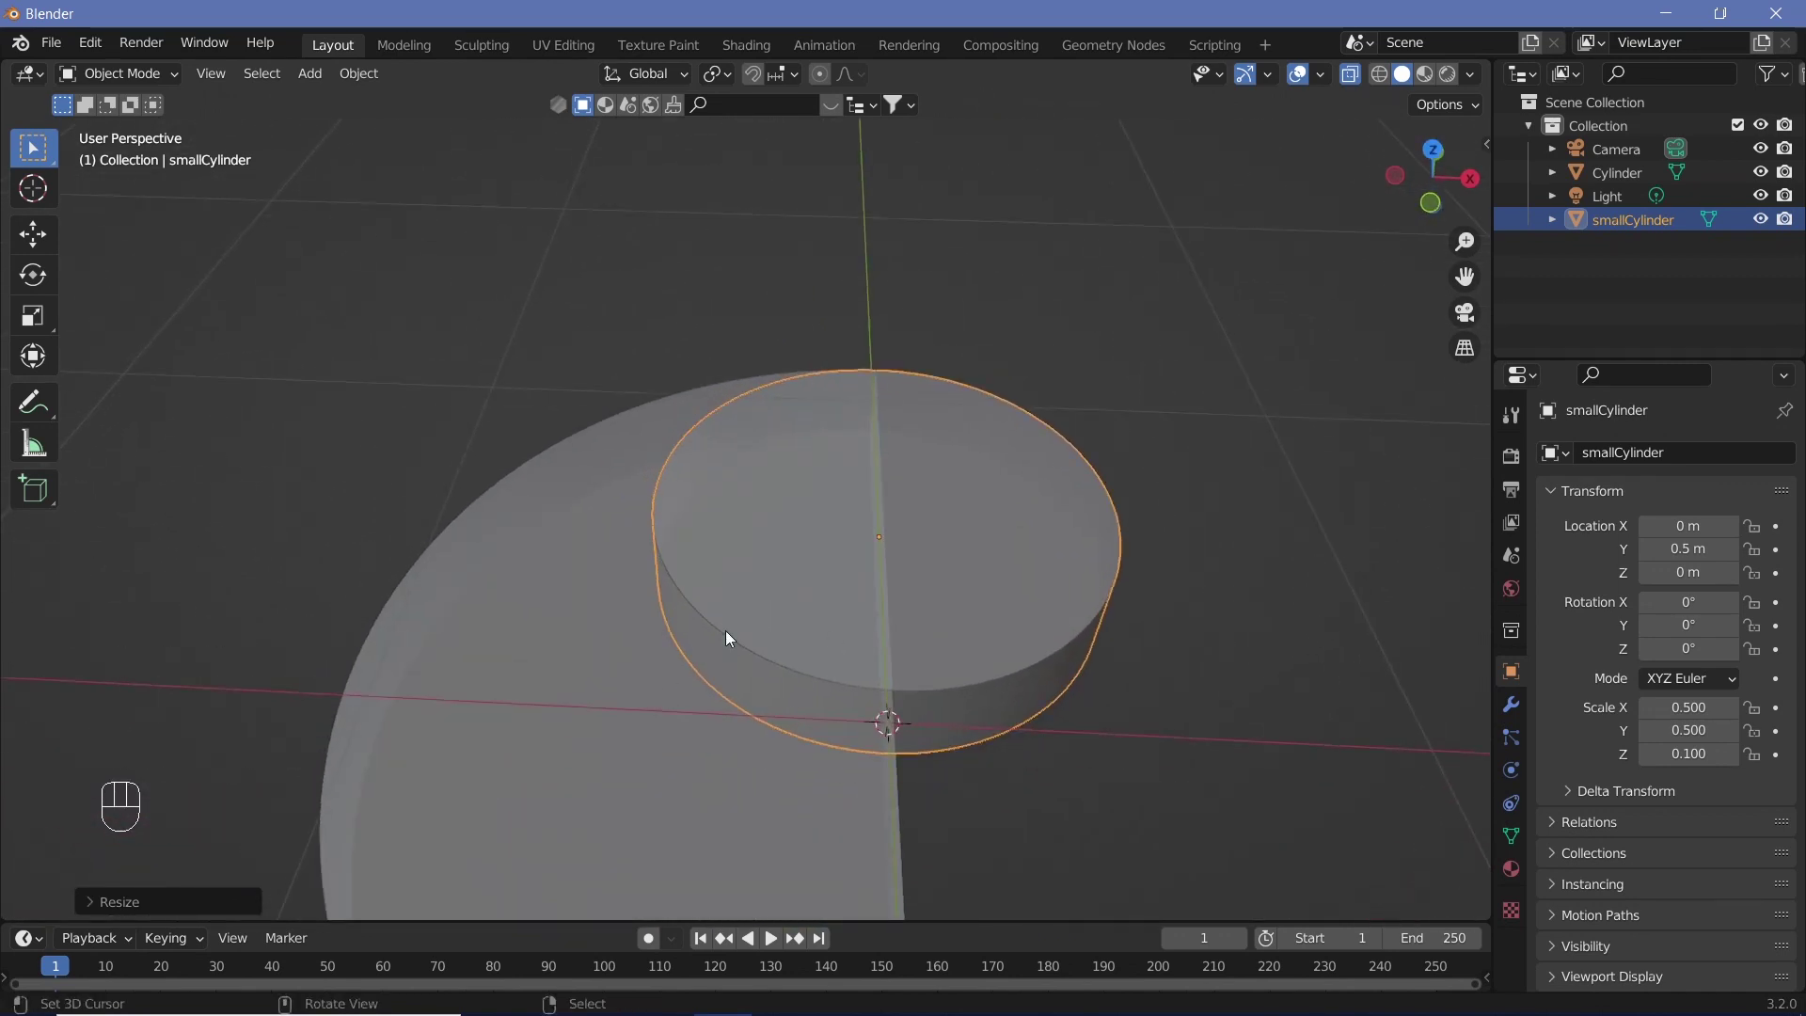
pyautogui.moveTo(727, 638); pyautogui.dragTo(655, 598, button='middle')
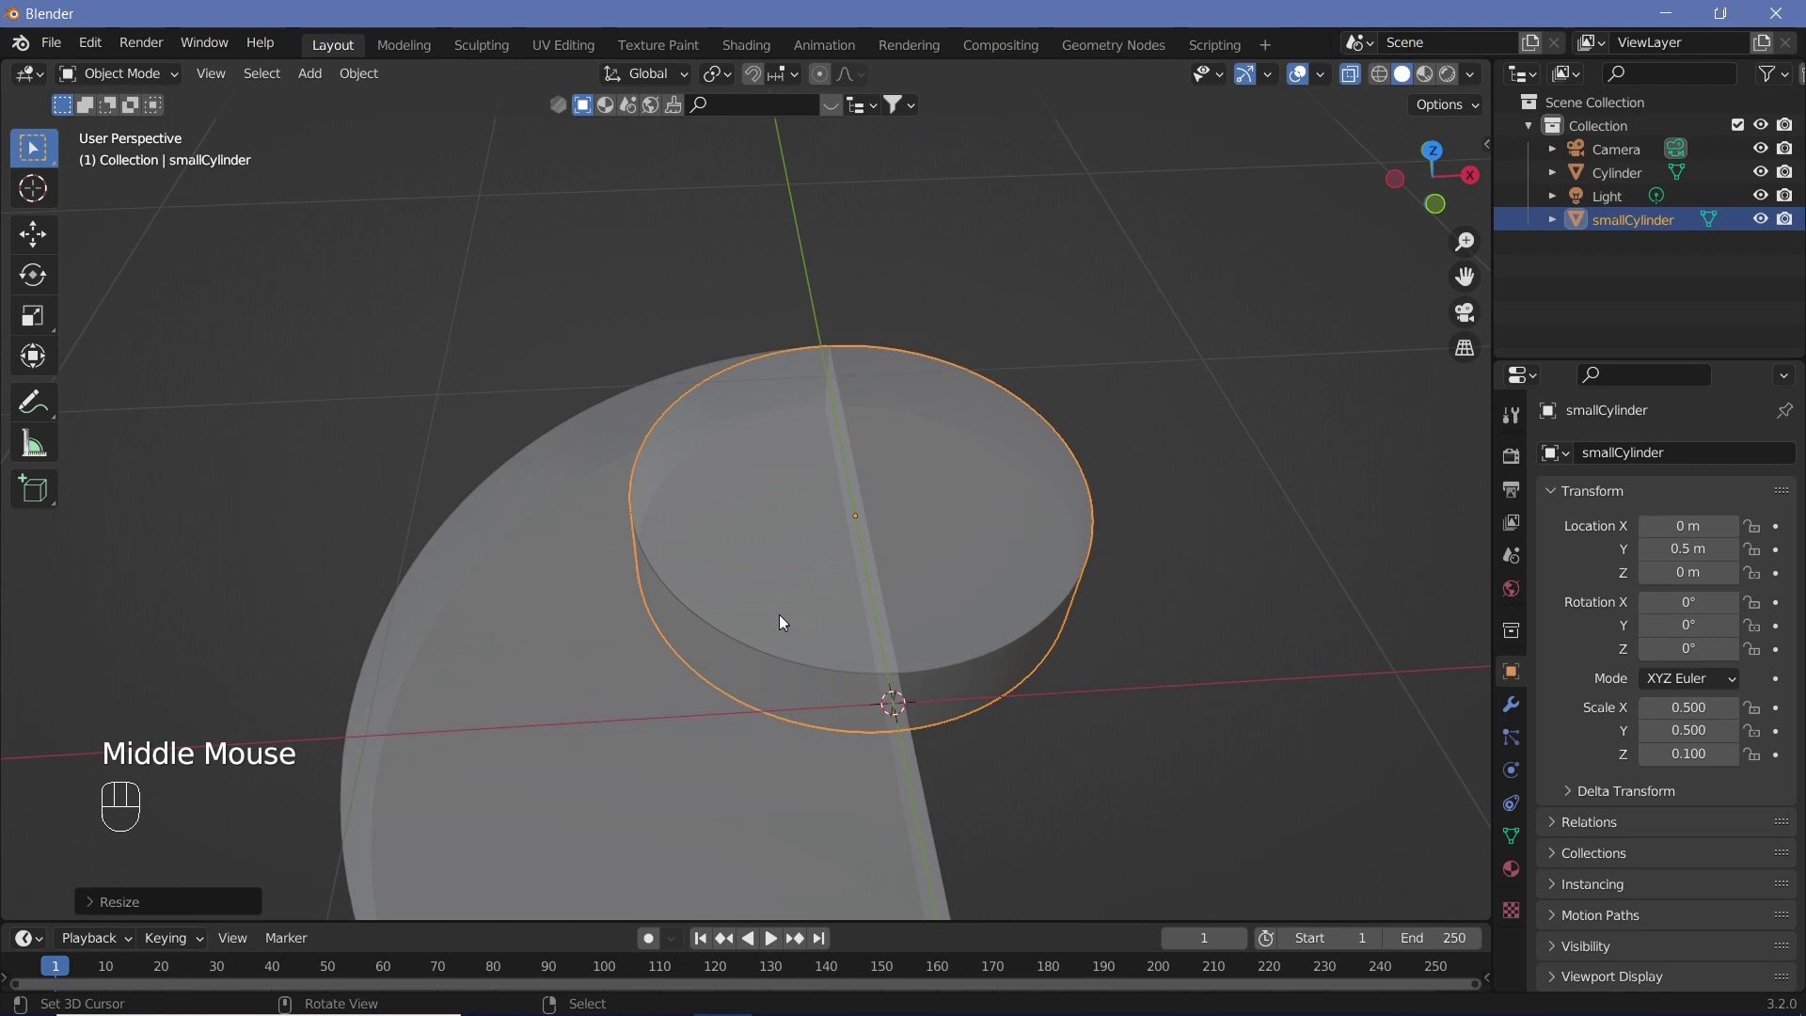
pyautogui.keyDown('shift'); pyautogui.moveTo(680, 700); pyautogui.dragTo(724, 682, button='middle'); pyautogui.keyUp('shift')
pyautogui.moveTo(724, 682); pyautogui.dragTo(768, 671, button='middle')
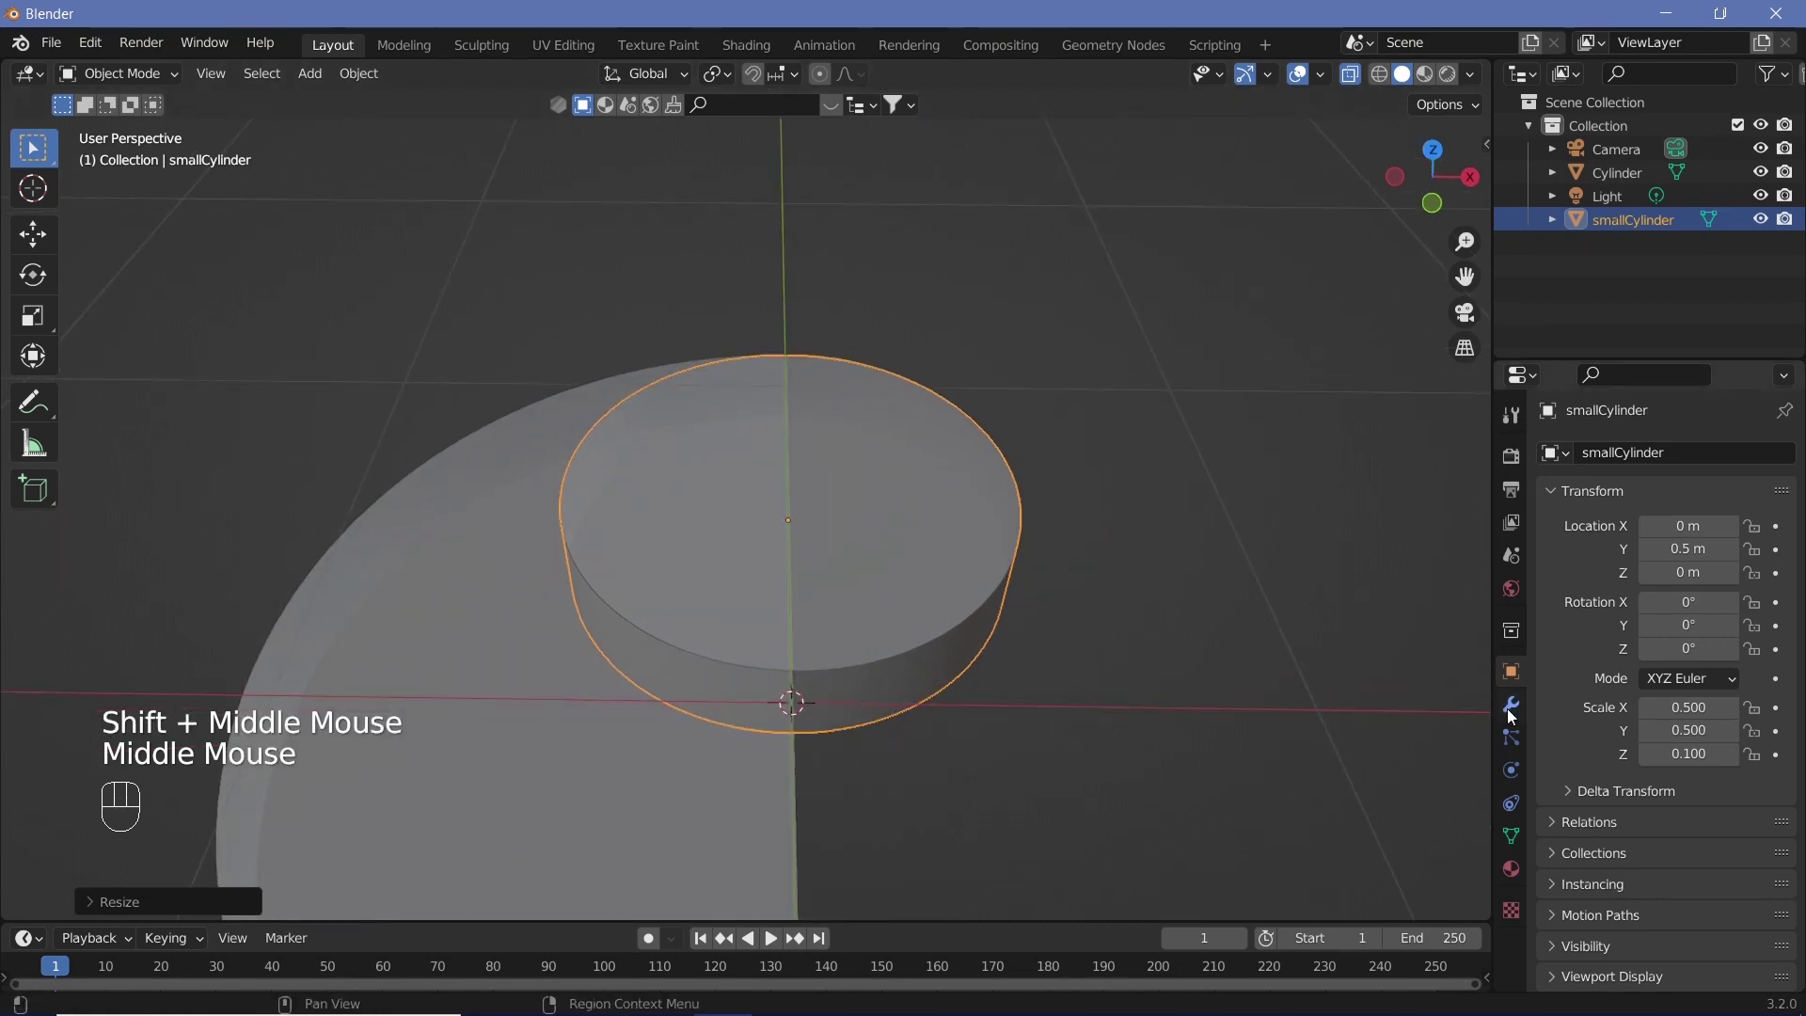
pyautogui.rightClick(622, 753)
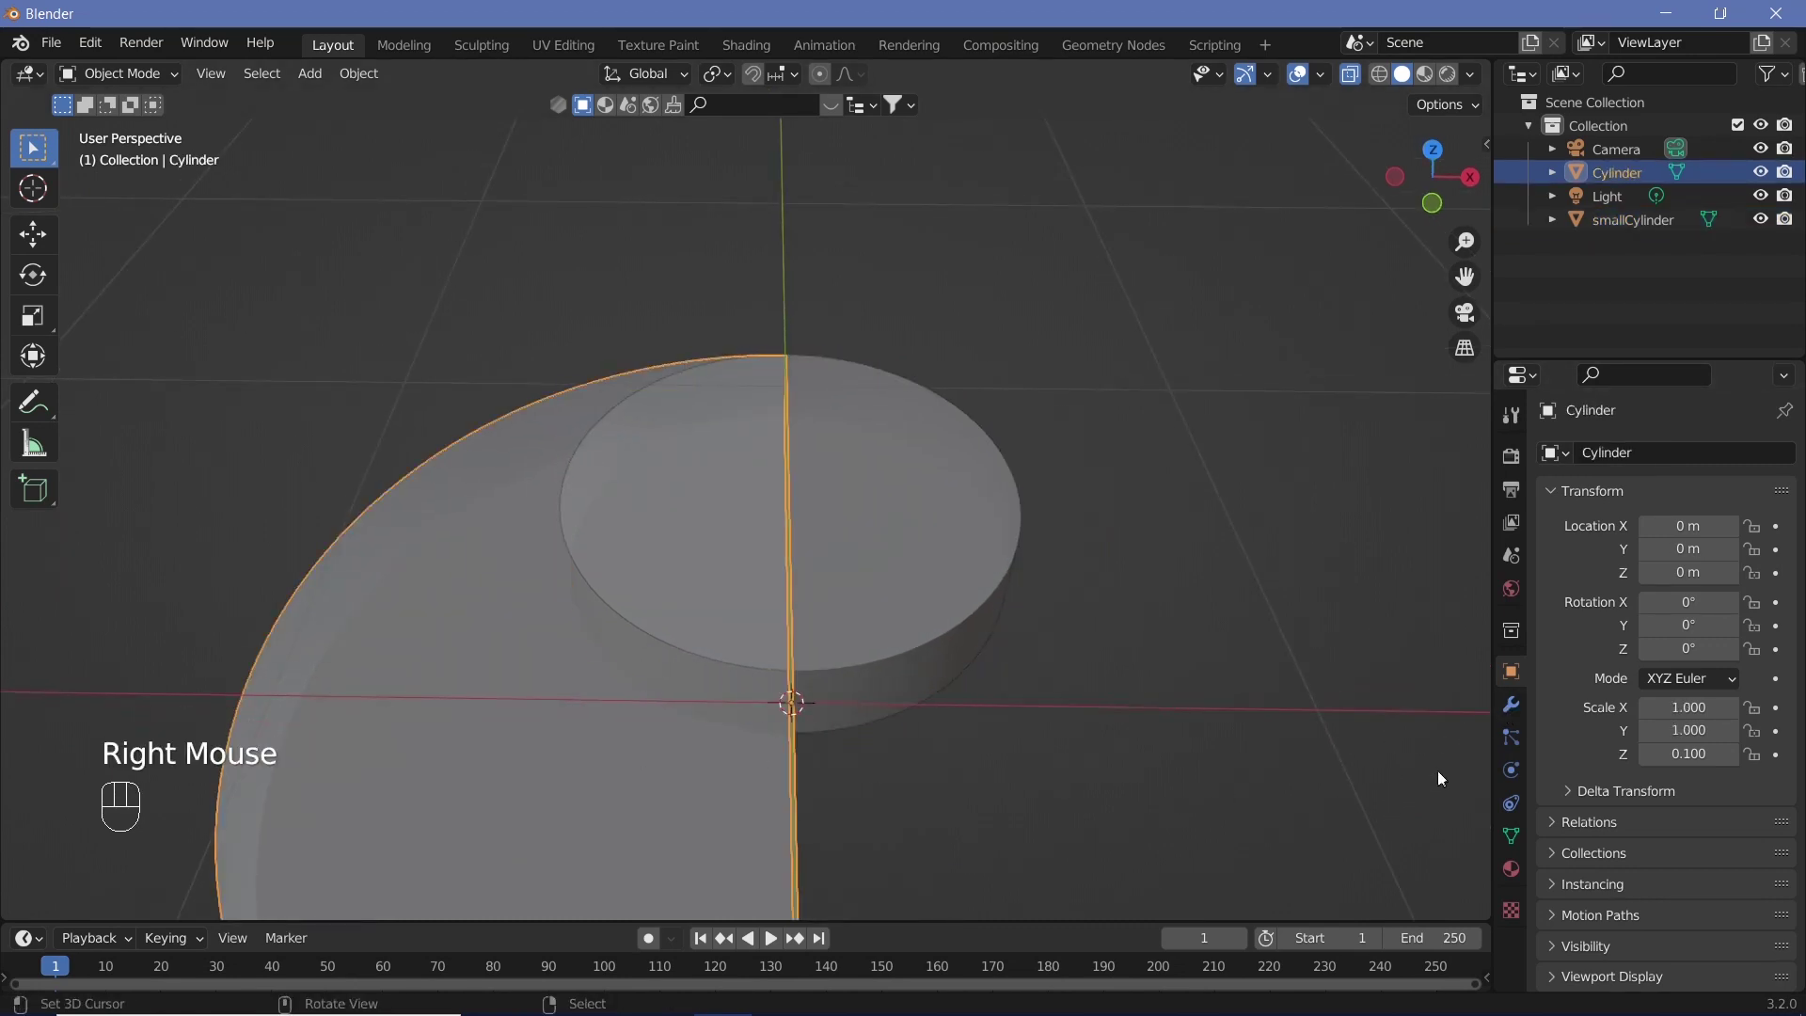
pyautogui.click(1511, 706)
pyautogui.click(1591, 458)
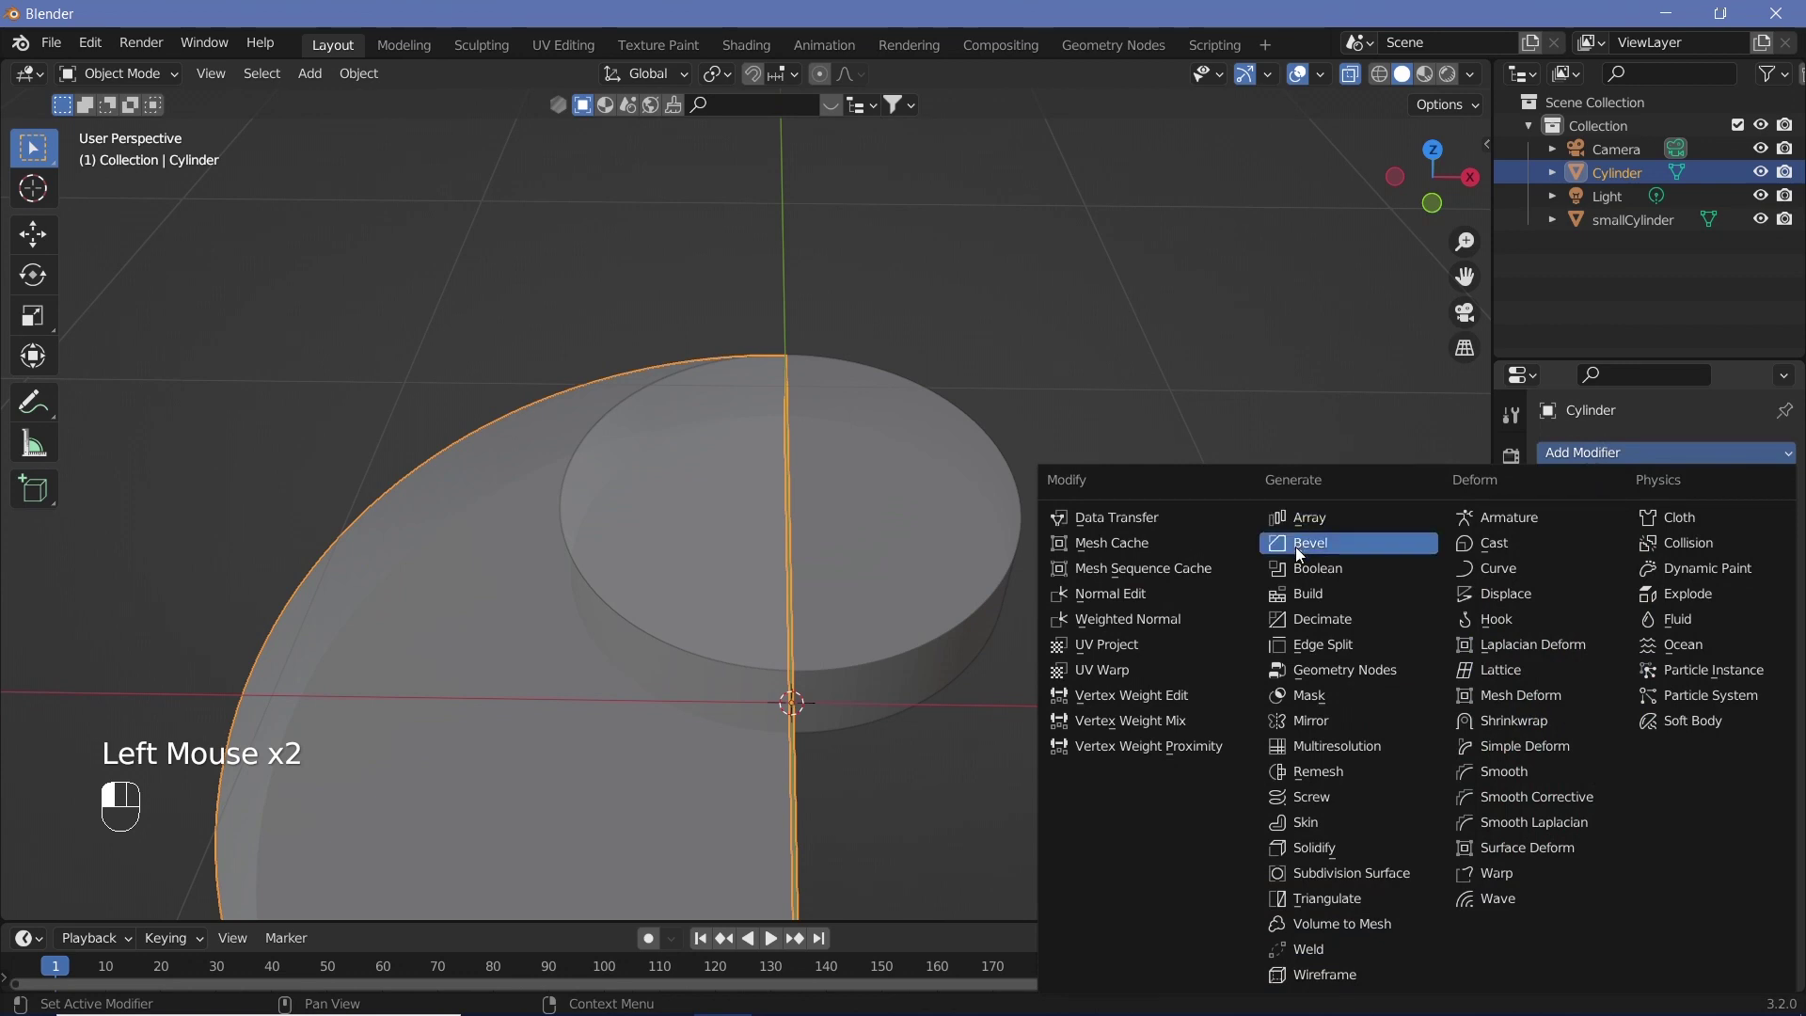
pyautogui.click(1311, 570)
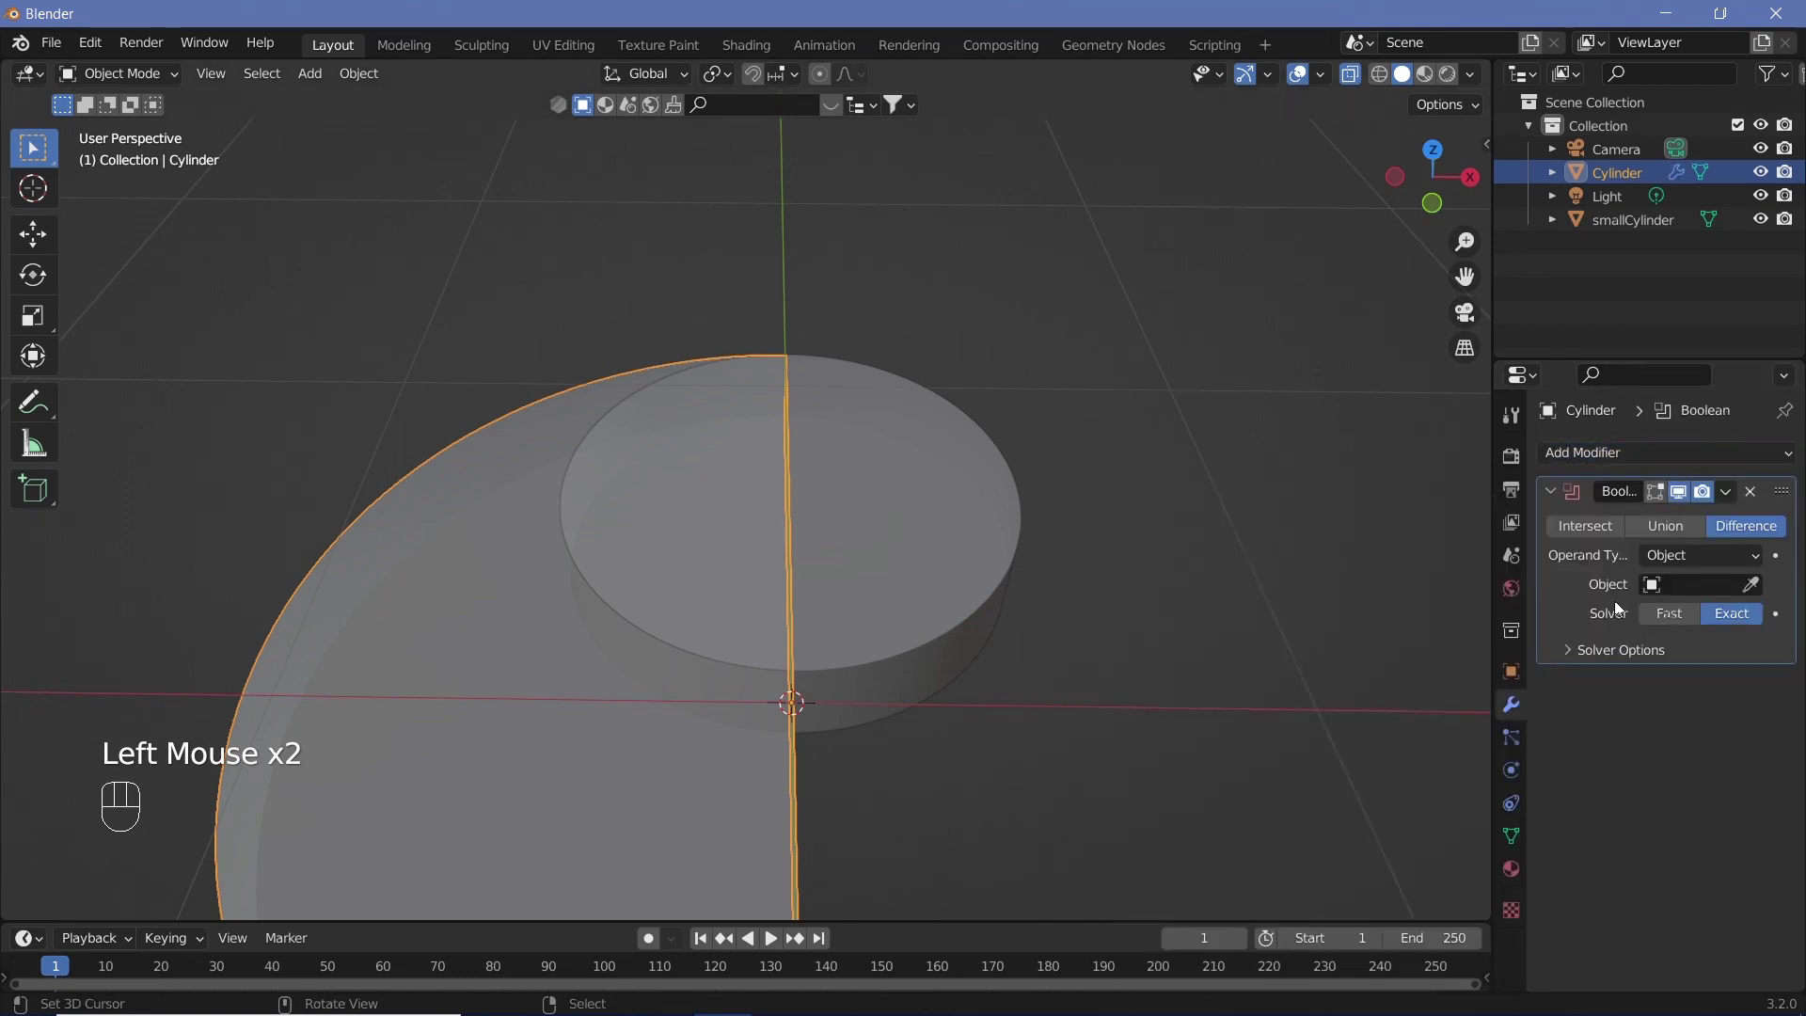
# Step: Set smallCylinder as the object of the half-disc's Difference Boolean and apply the modifier
pyautogui.click(1749, 587)
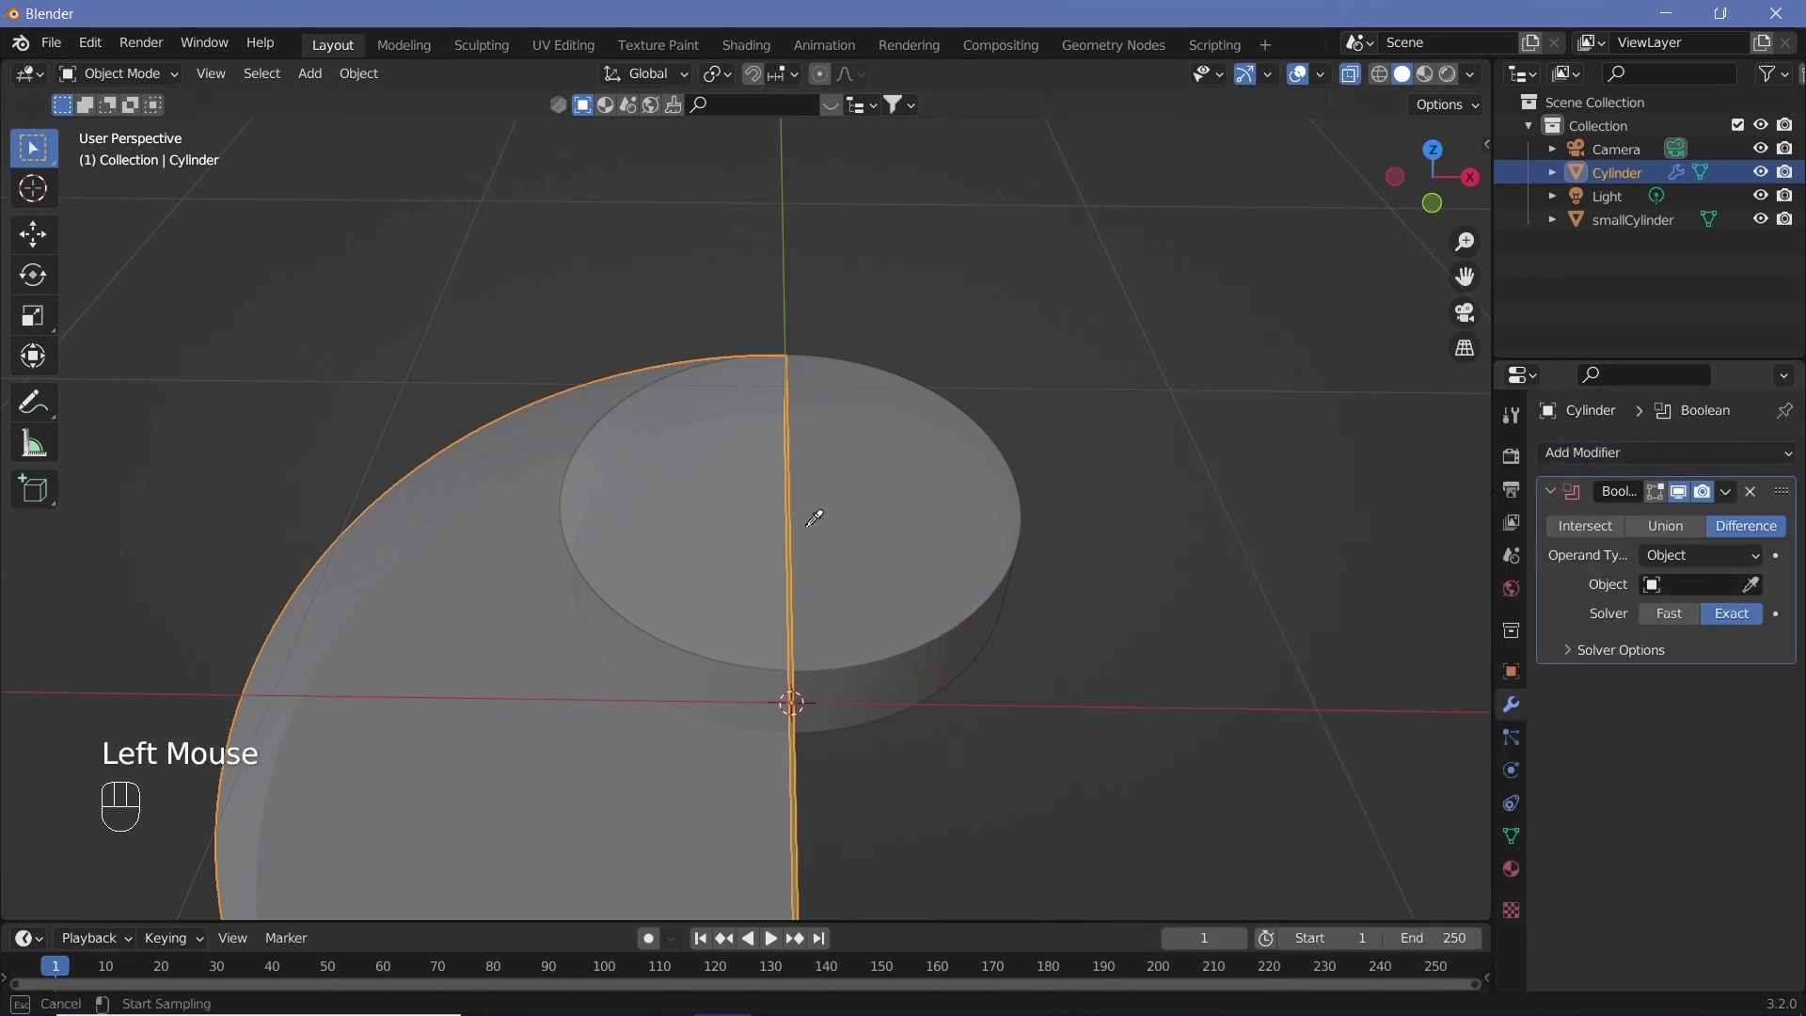
pyautogui.click(852, 516)
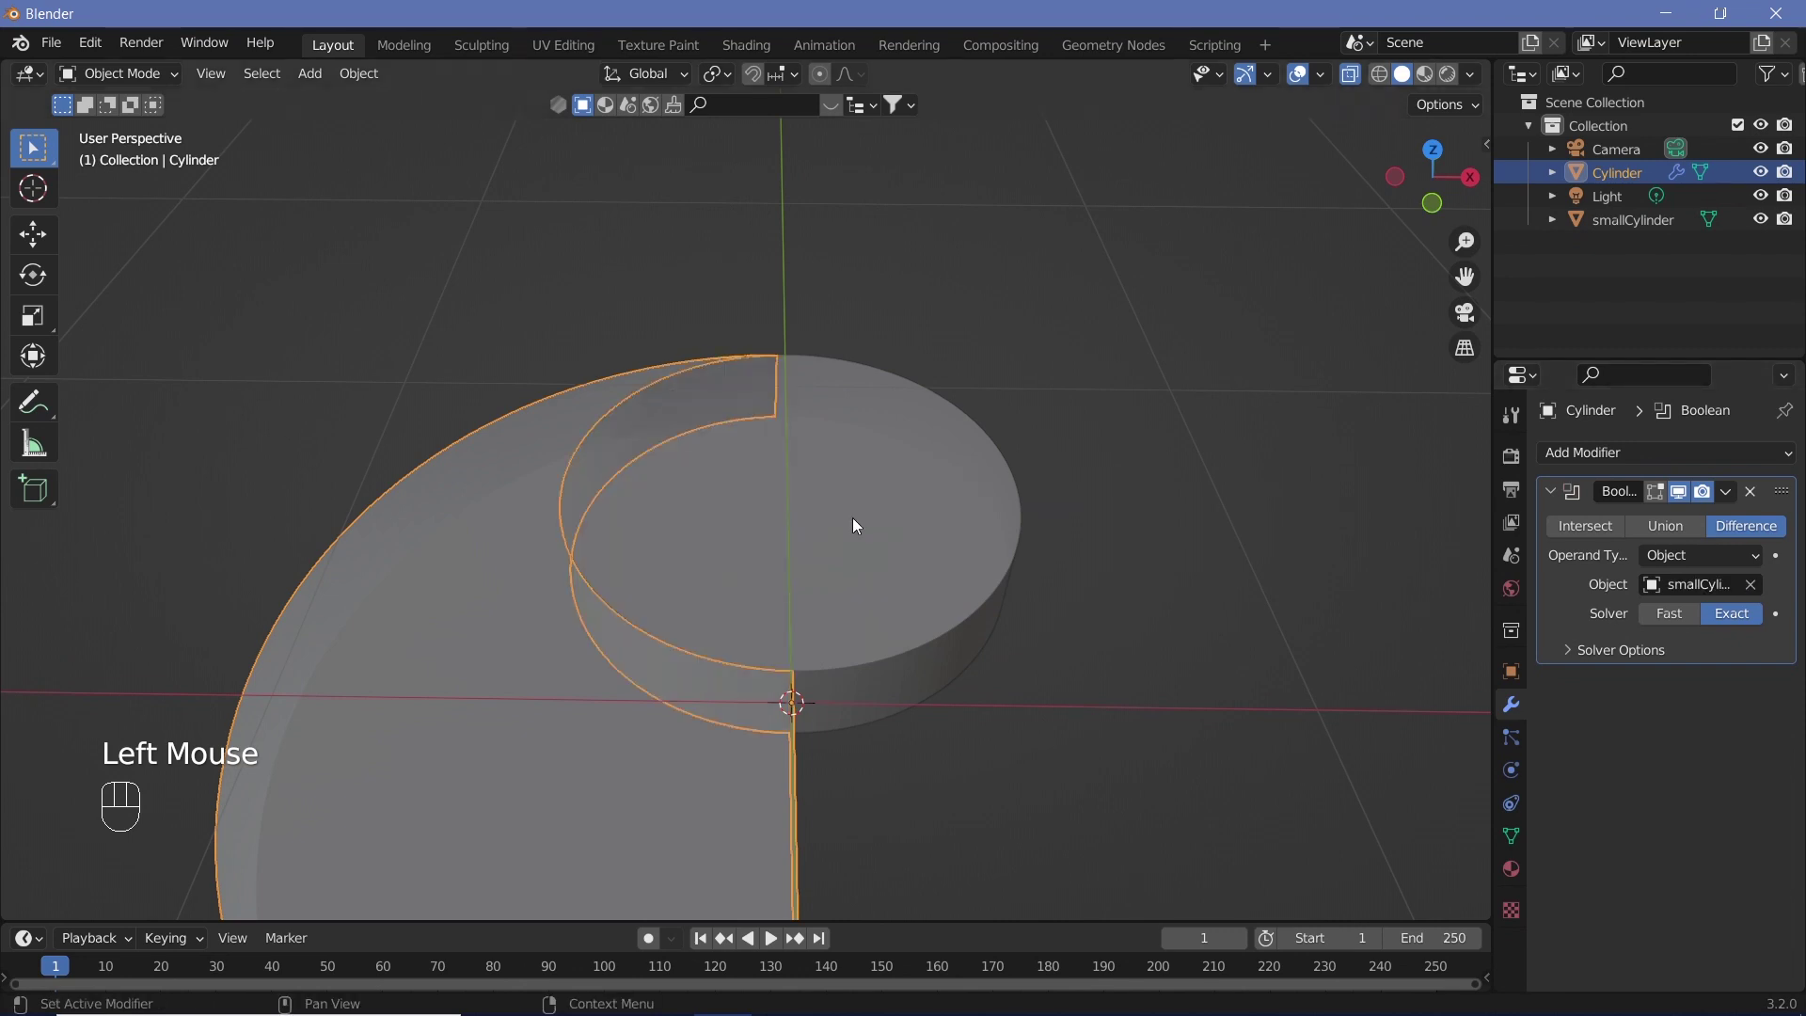
pyautogui.click(1727, 491)
pyautogui.click(1701, 516)
pyautogui.scroll(-2, 830, 583)
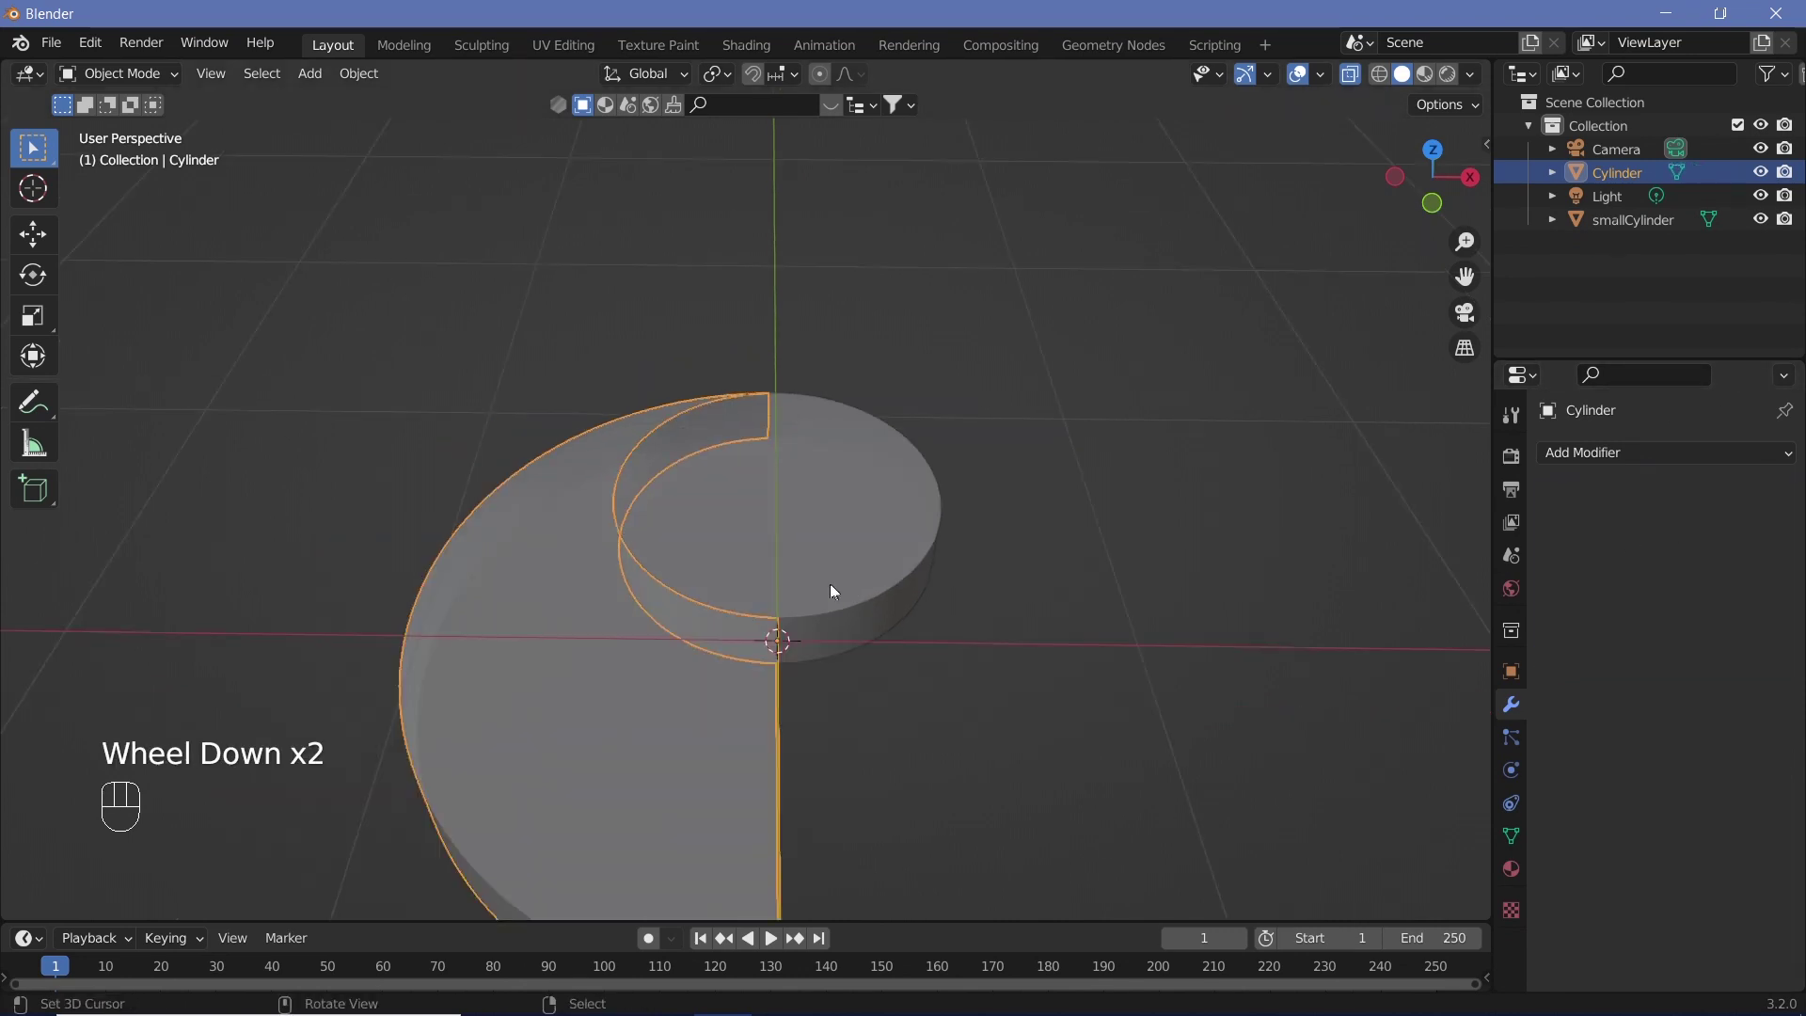
pyautogui.press('g')
pyautogui.press('z')
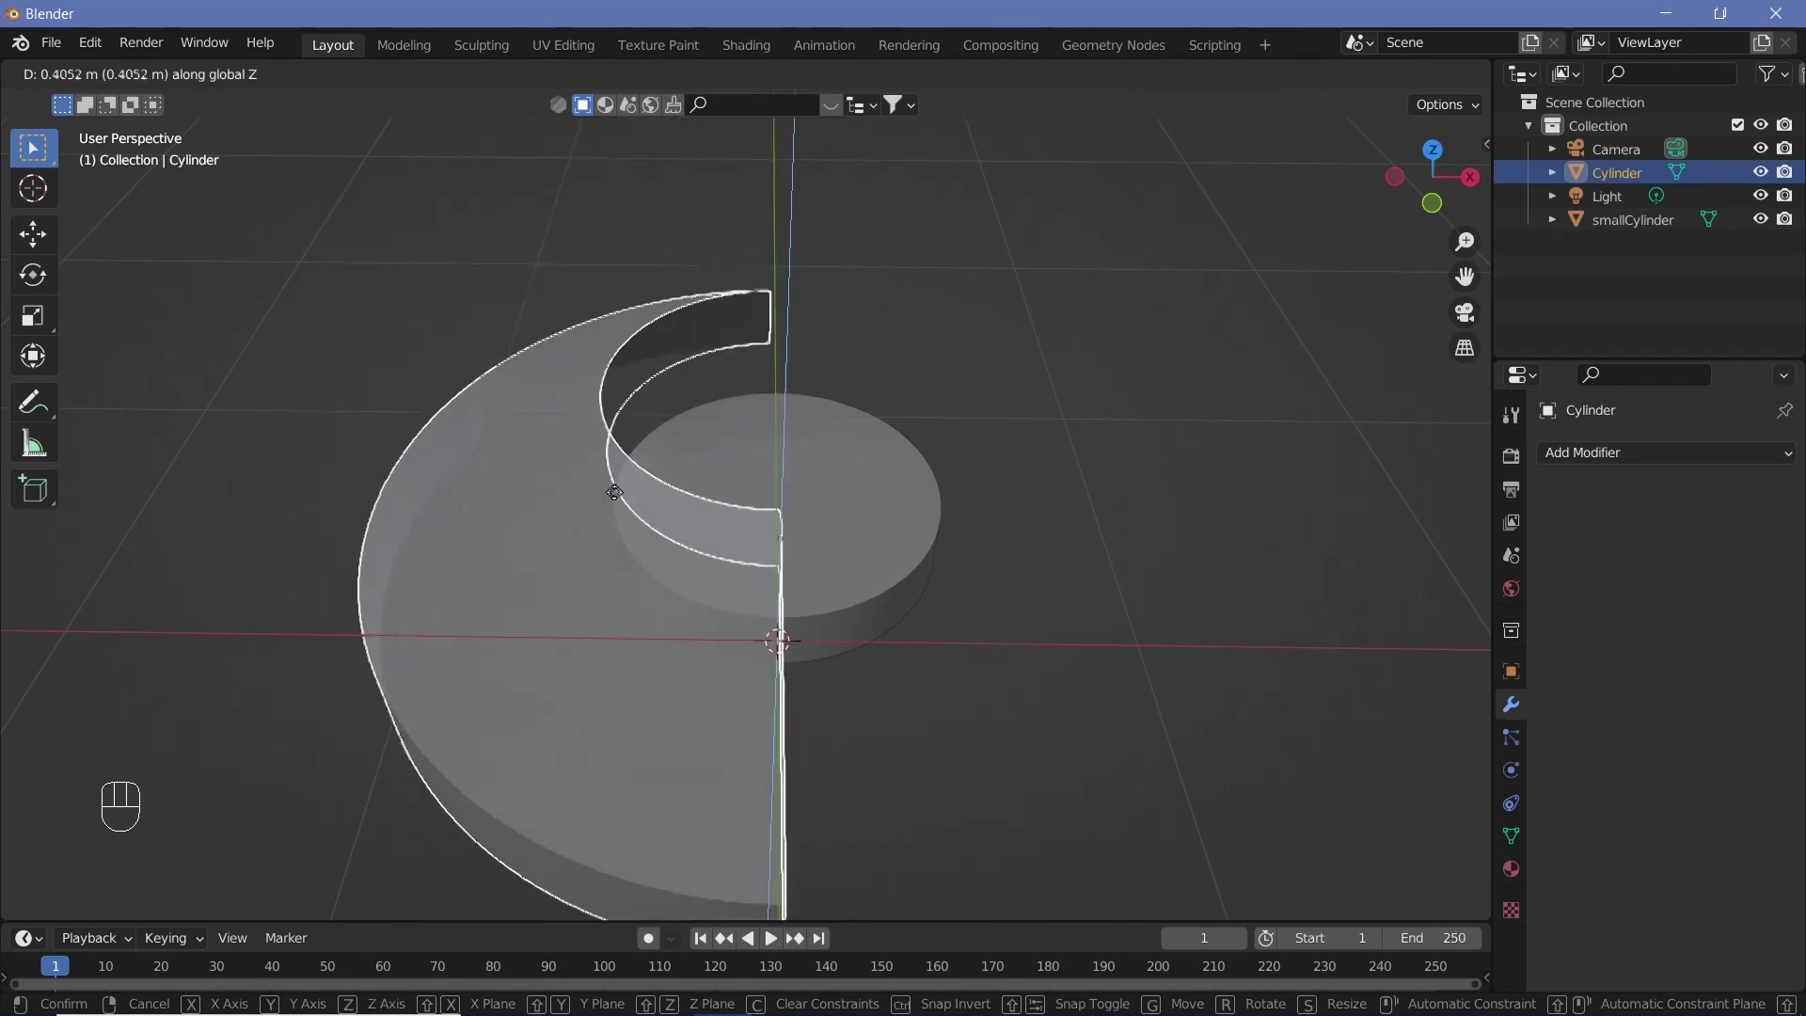
pyautogui.rightClick(732, 512)
# Step: Select smallCylinder and move it along the Y axis with snapping, from the crescent's hollow to its wide end
pyautogui.moveTo(886, 472); pyautogui.dragTo(805, 534, button='middle')
pyautogui.scroll(-2, 796, 532)
pyautogui.rightClick(796, 533)
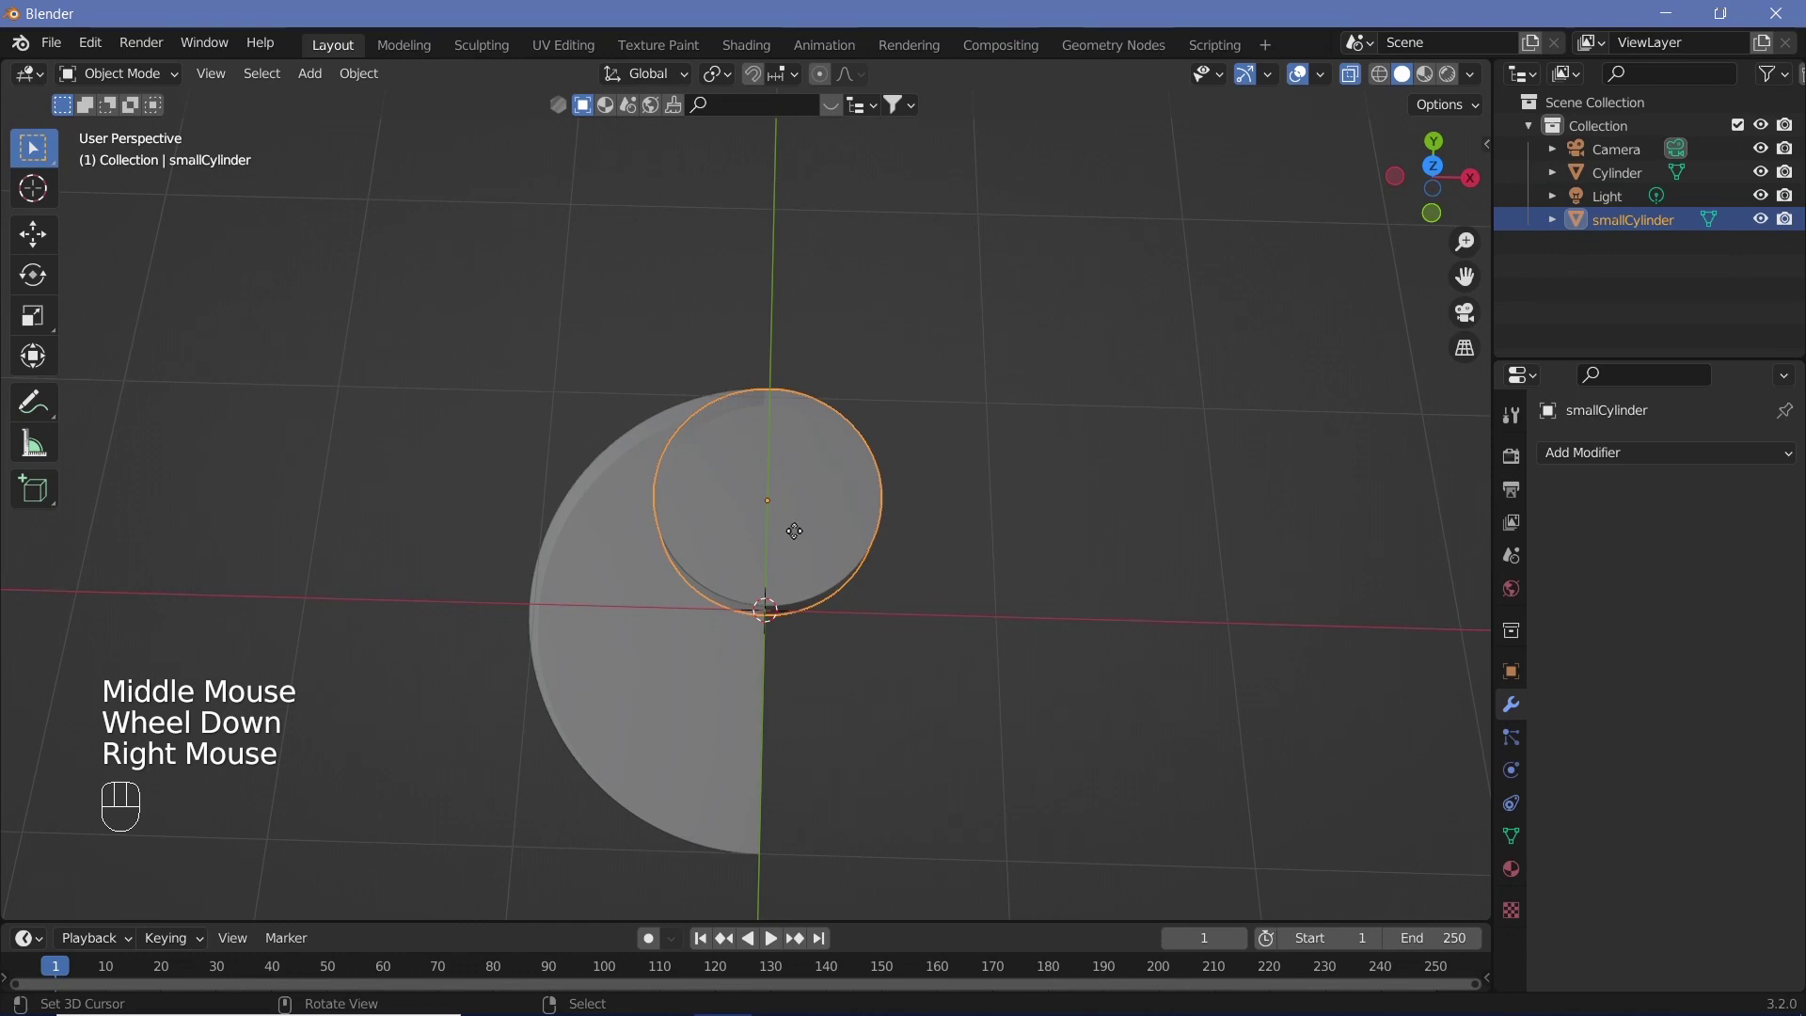
pyautogui.press('g')
pyautogui.press('y')
pyautogui.press('ctrl')
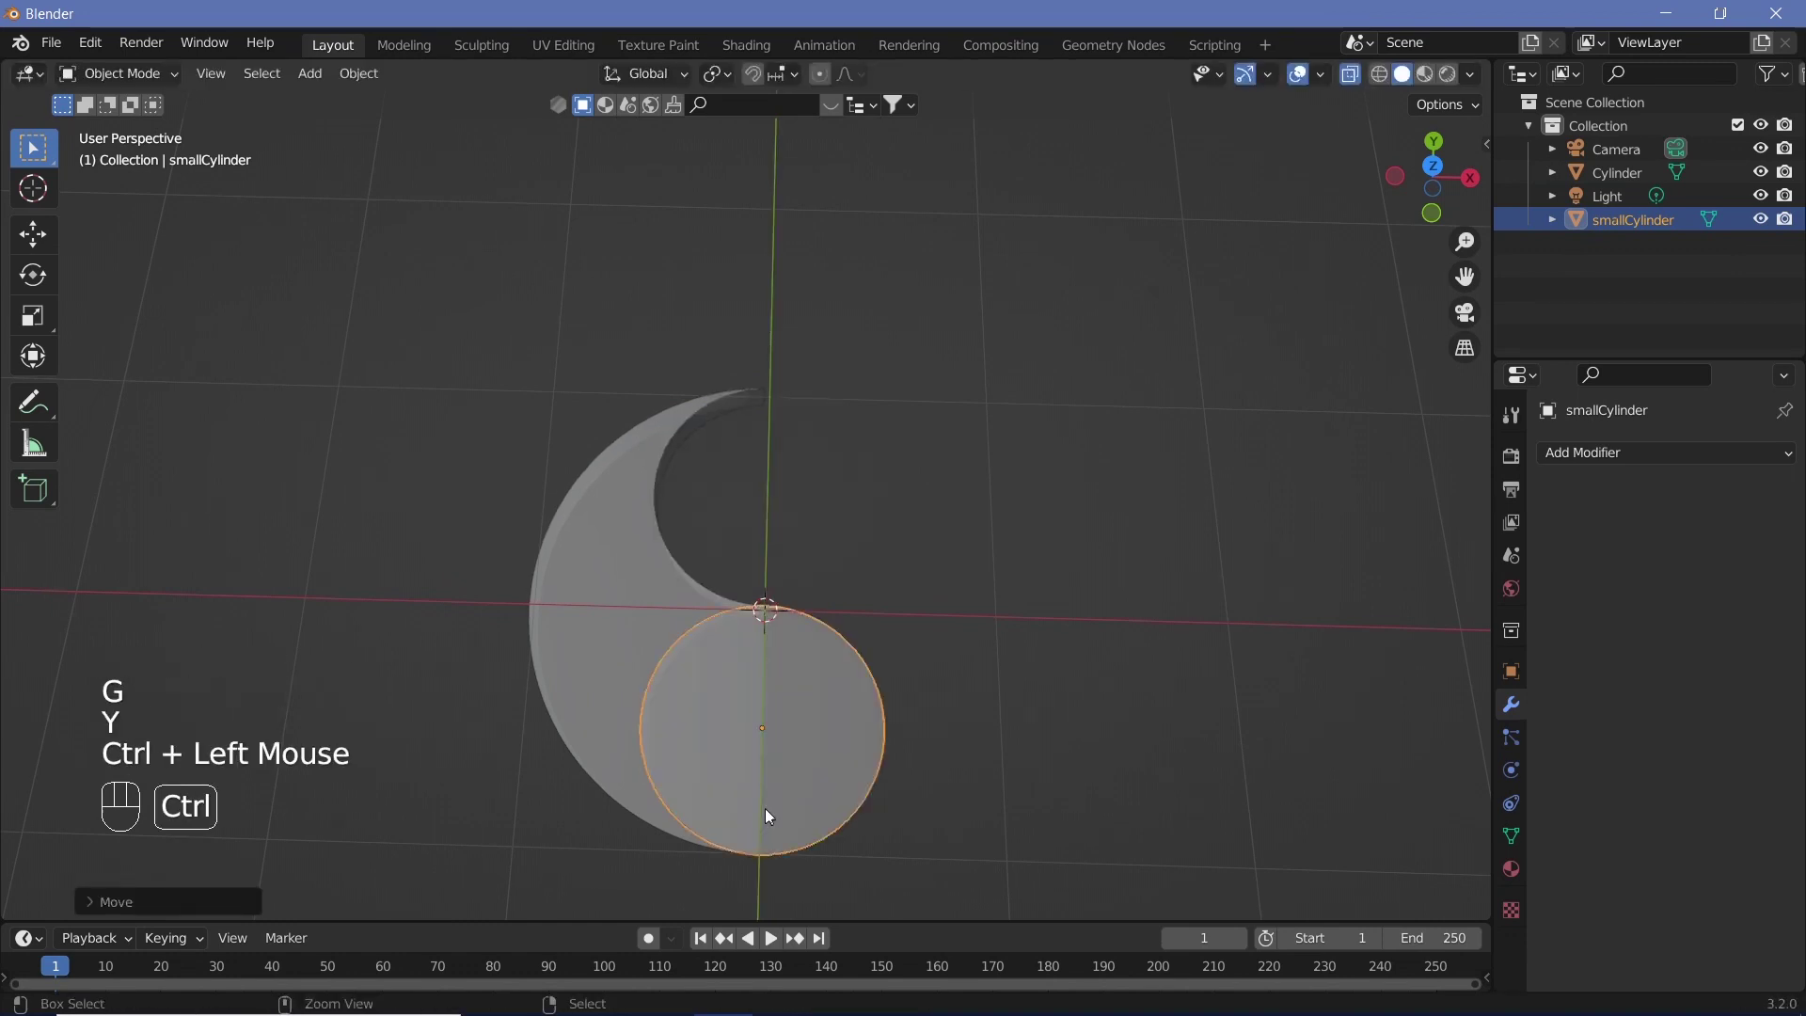
# Step: Select the crescent-shaped Cylinder and add a Boolean modifier to it
pyautogui.keyDown('shift'); pyautogui.moveTo(980, 760); pyautogui.dragTo(898, 615, button='middle'); pyautogui.keyUp('shift')
pyautogui.scroll(2, 897, 615)
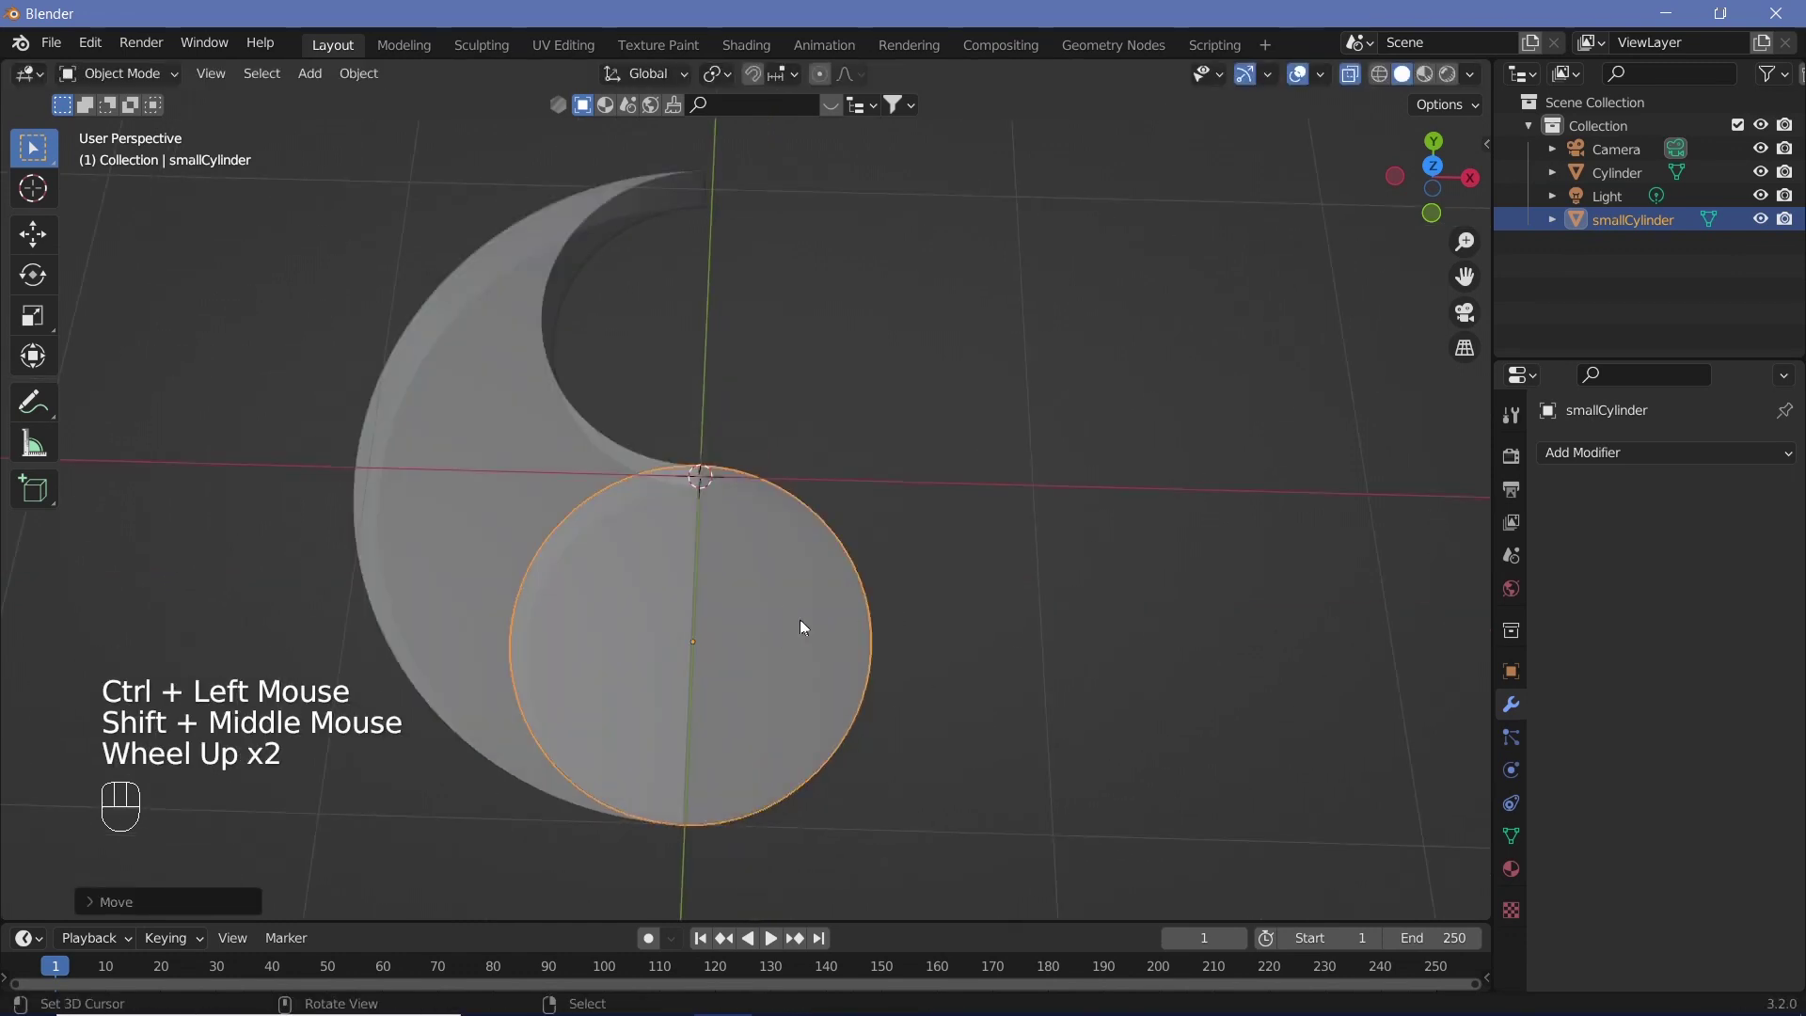
pyautogui.rightClick(445, 479)
pyautogui.click(1620, 450)
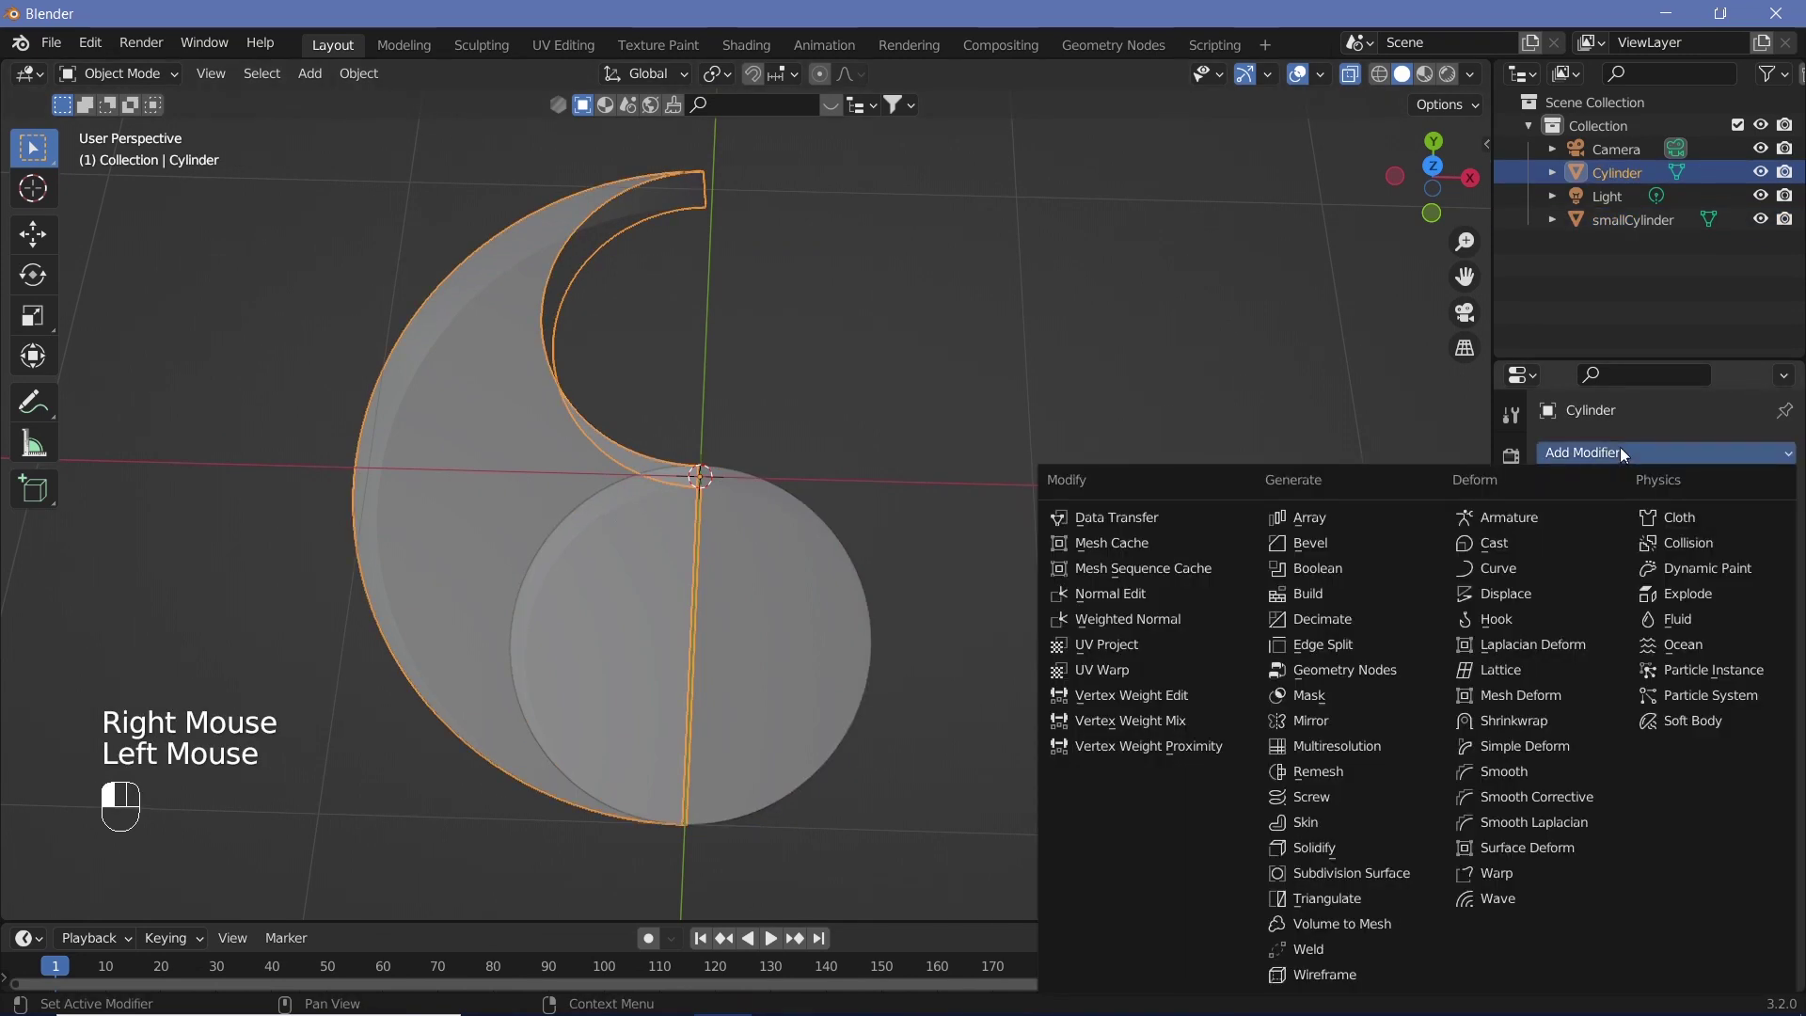
pyautogui.click(1370, 568)
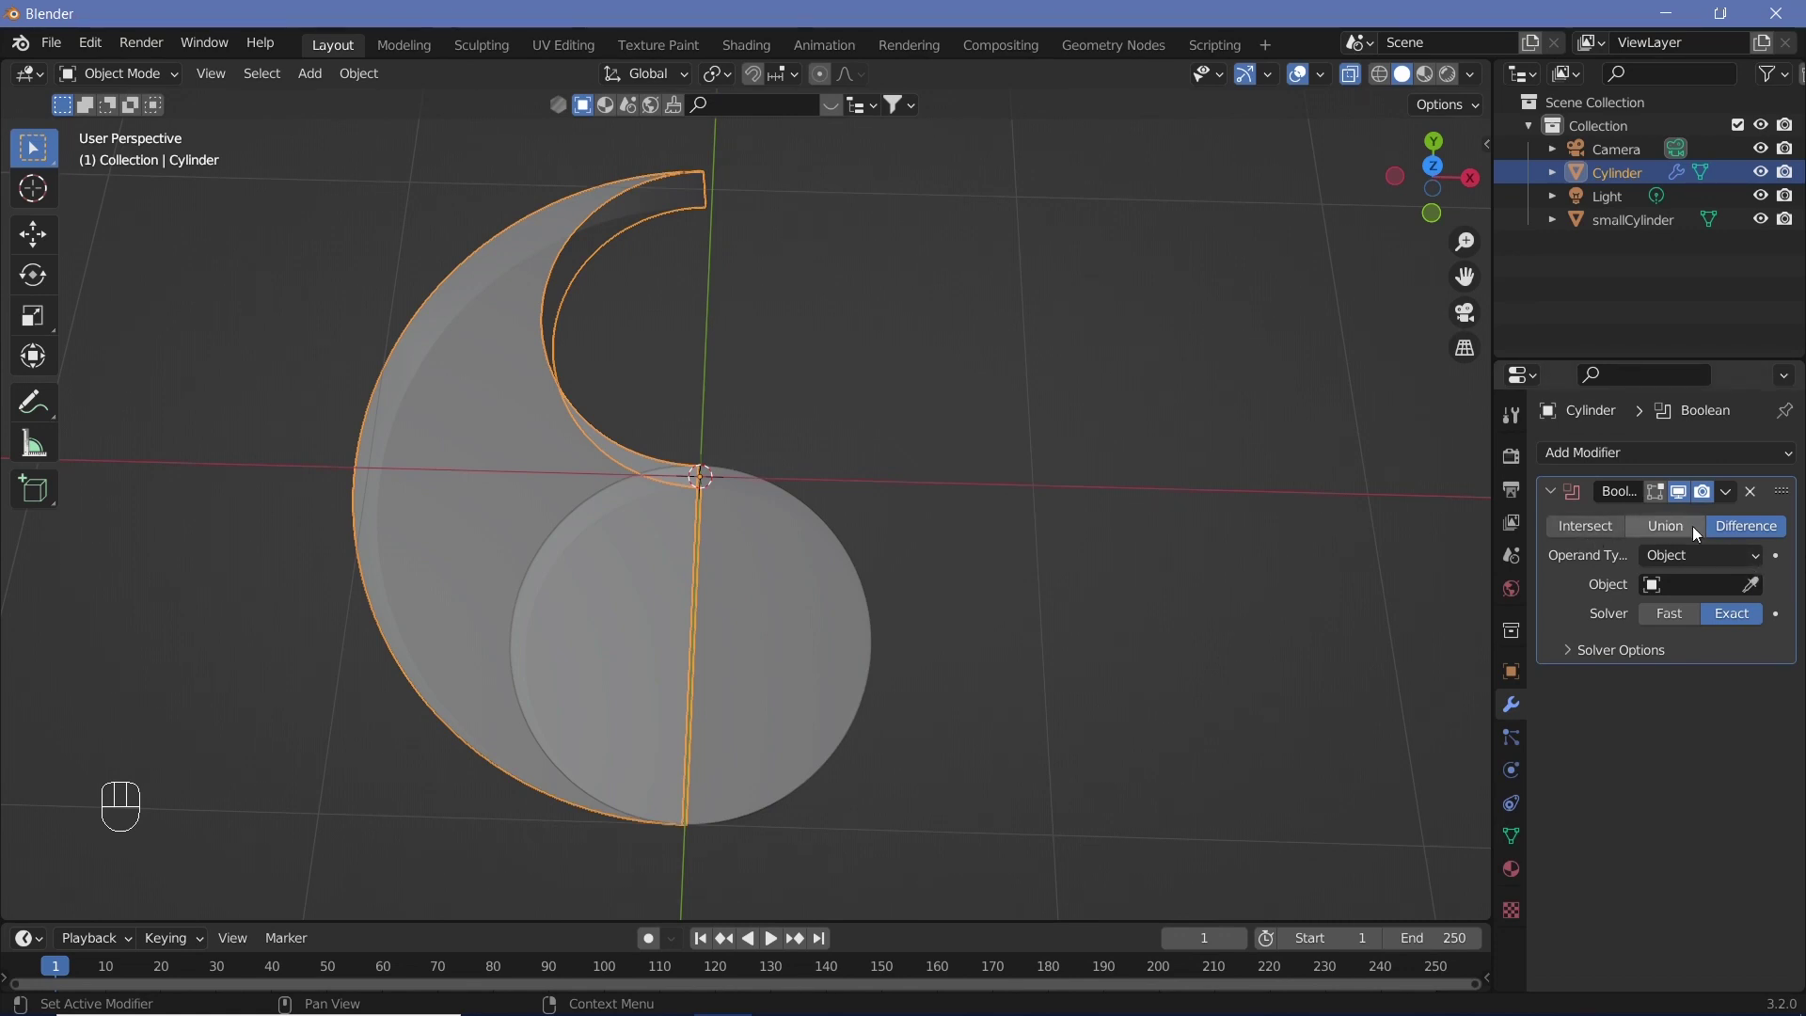
# Step: Set the crescent's Boolean to Union with smallCylinder as its object and apply the modifier
pyautogui.click(1655, 525)
pyautogui.click(1751, 584)
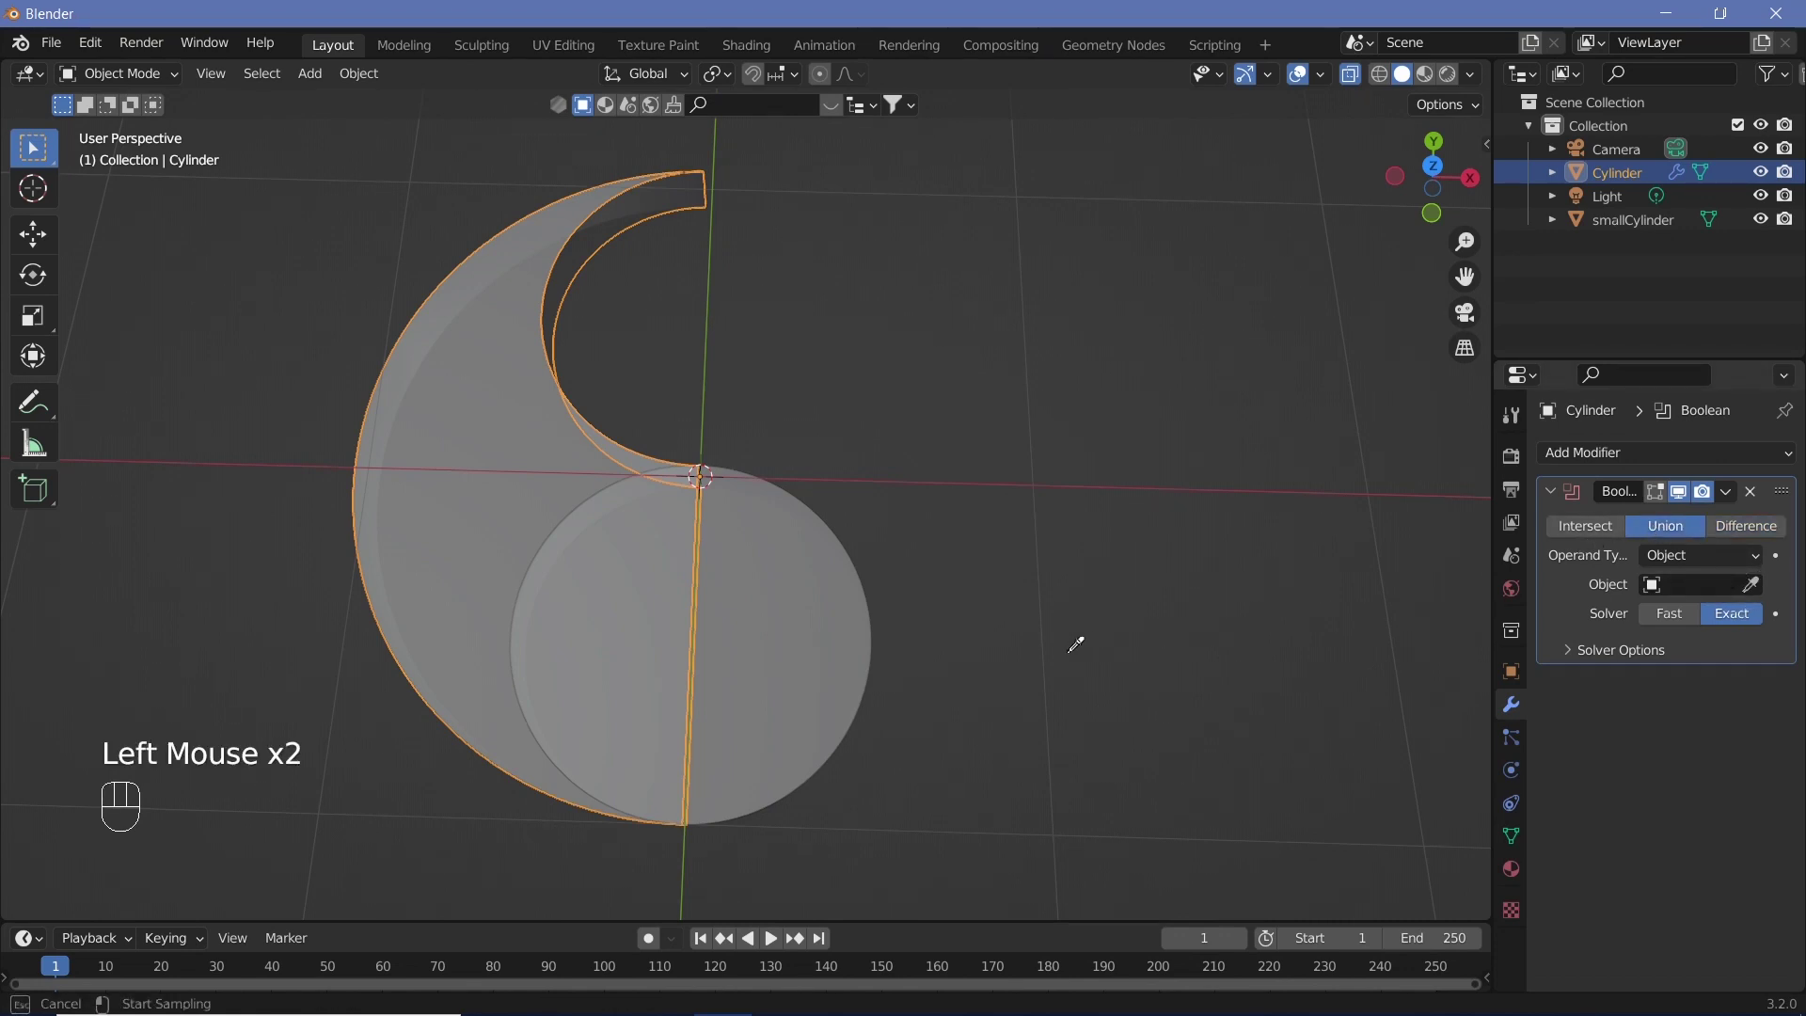
pyautogui.click(814, 663)
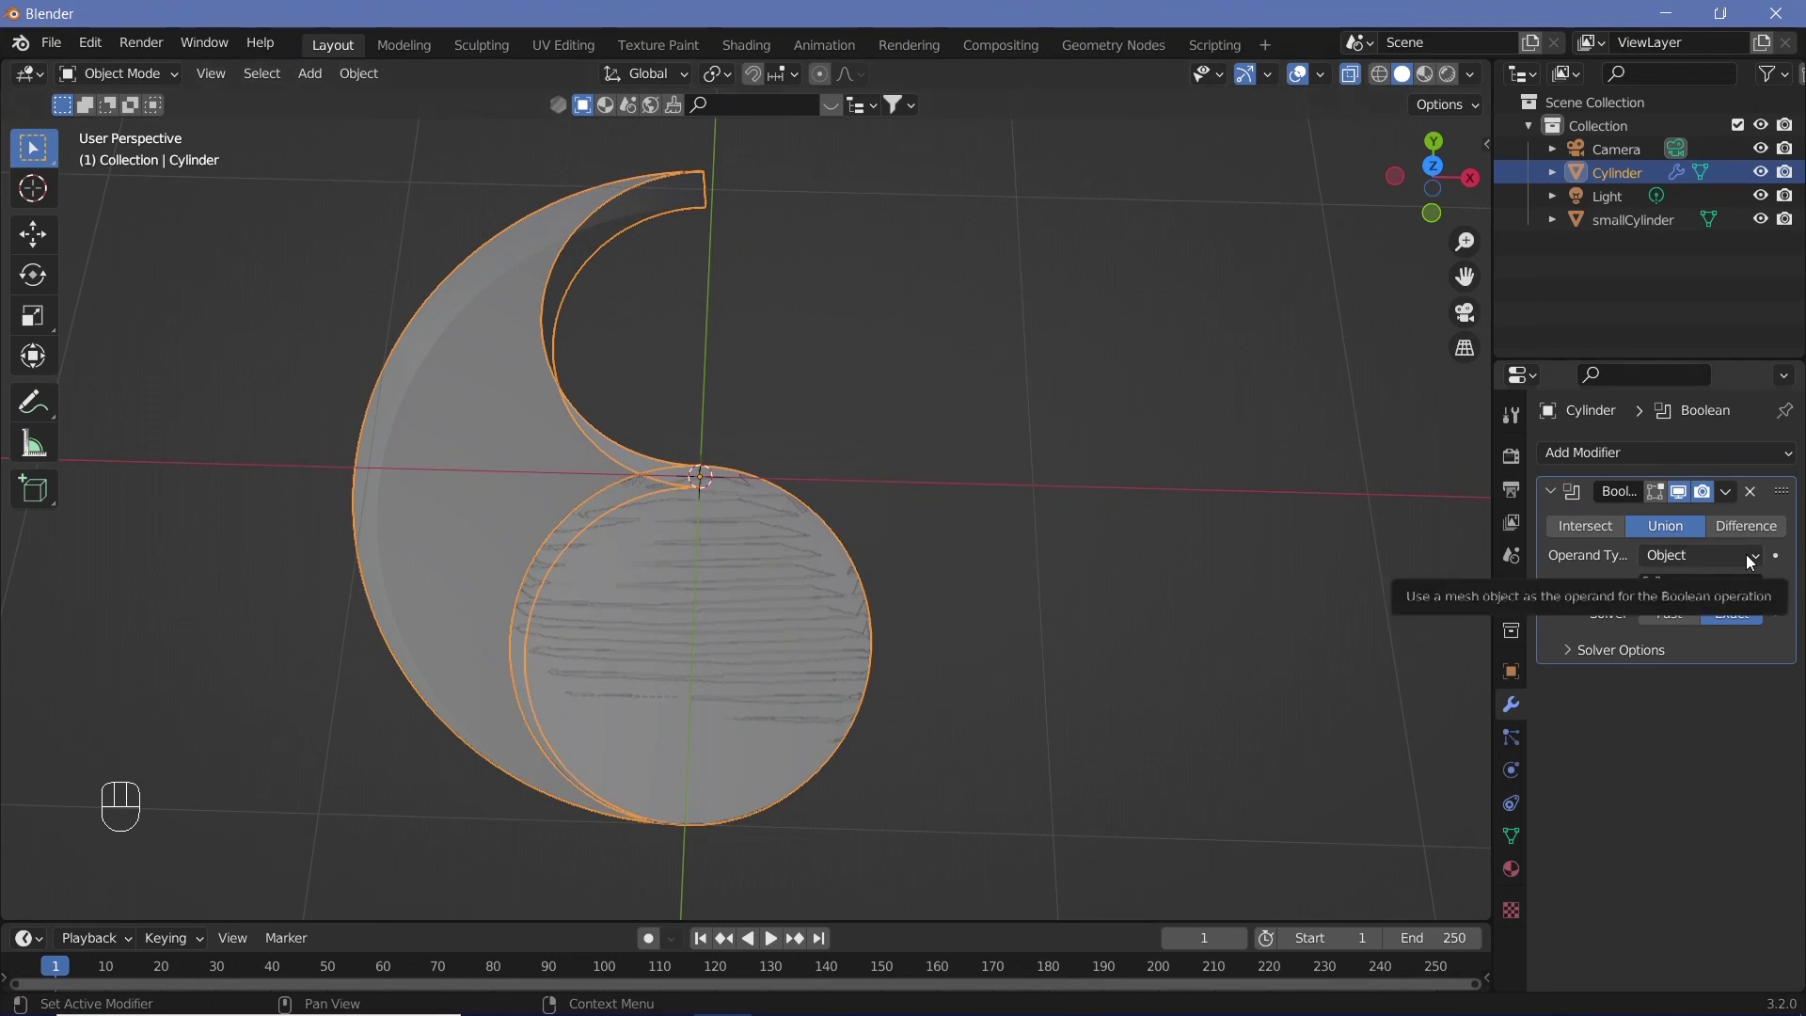
pyautogui.click(1726, 492)
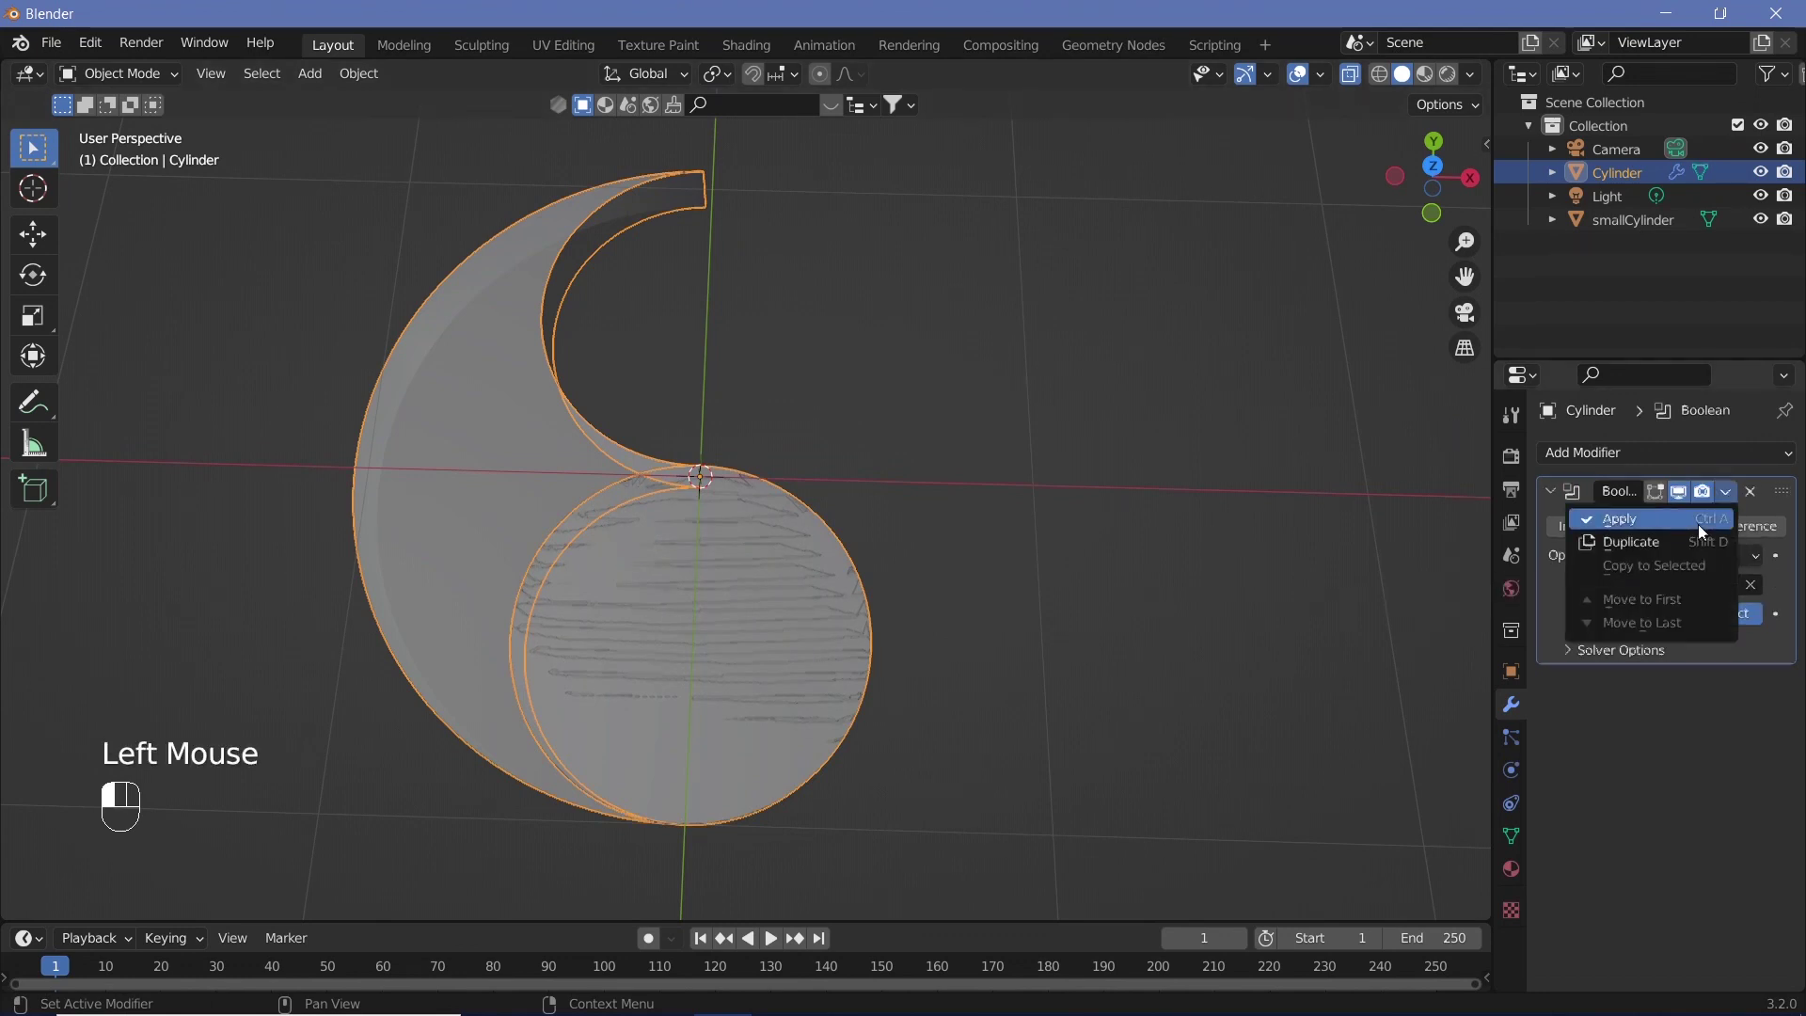
pyautogui.click(1696, 522)
# Step: Hide smallCylinder and turn off X-ray display in the viewport
pyautogui.moveTo(996, 649); pyautogui.dragTo(1148, 658, button='middle')
pyautogui.click(1758, 219)
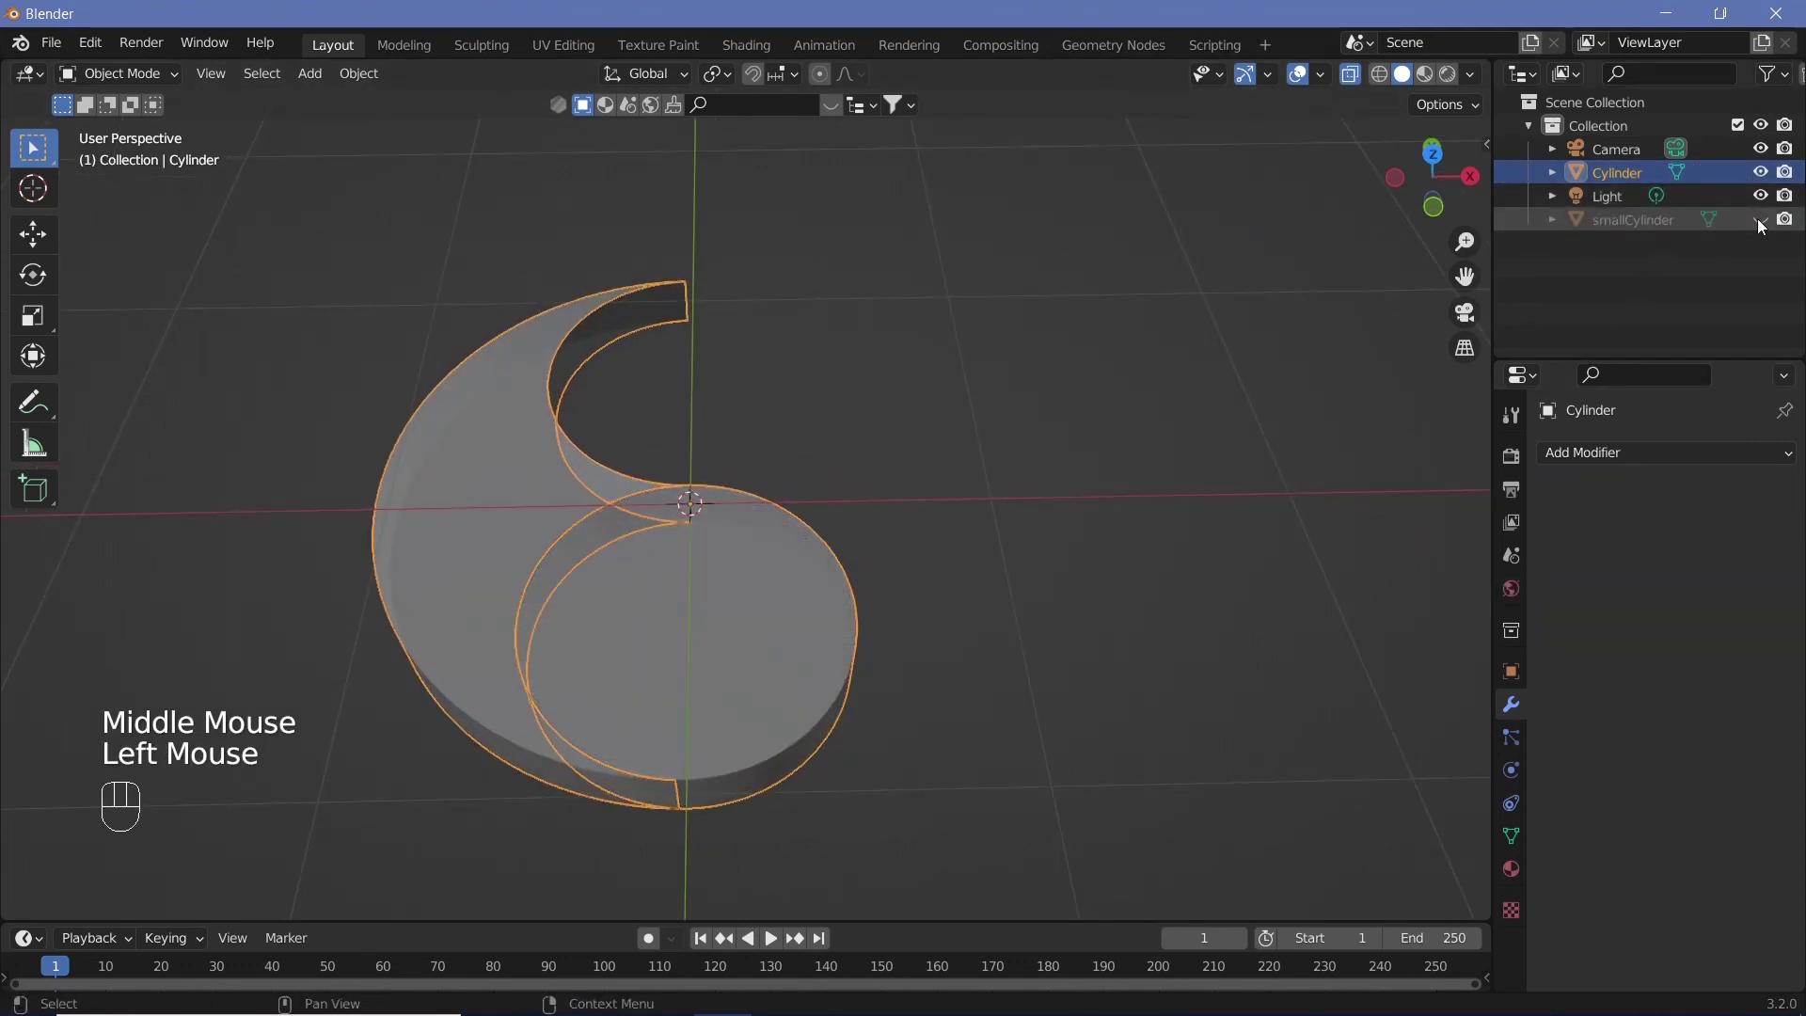
pyautogui.moveTo(822, 733); pyautogui.dragTo(632, 651, button='middle')
pyautogui.rightClick(804, 566)
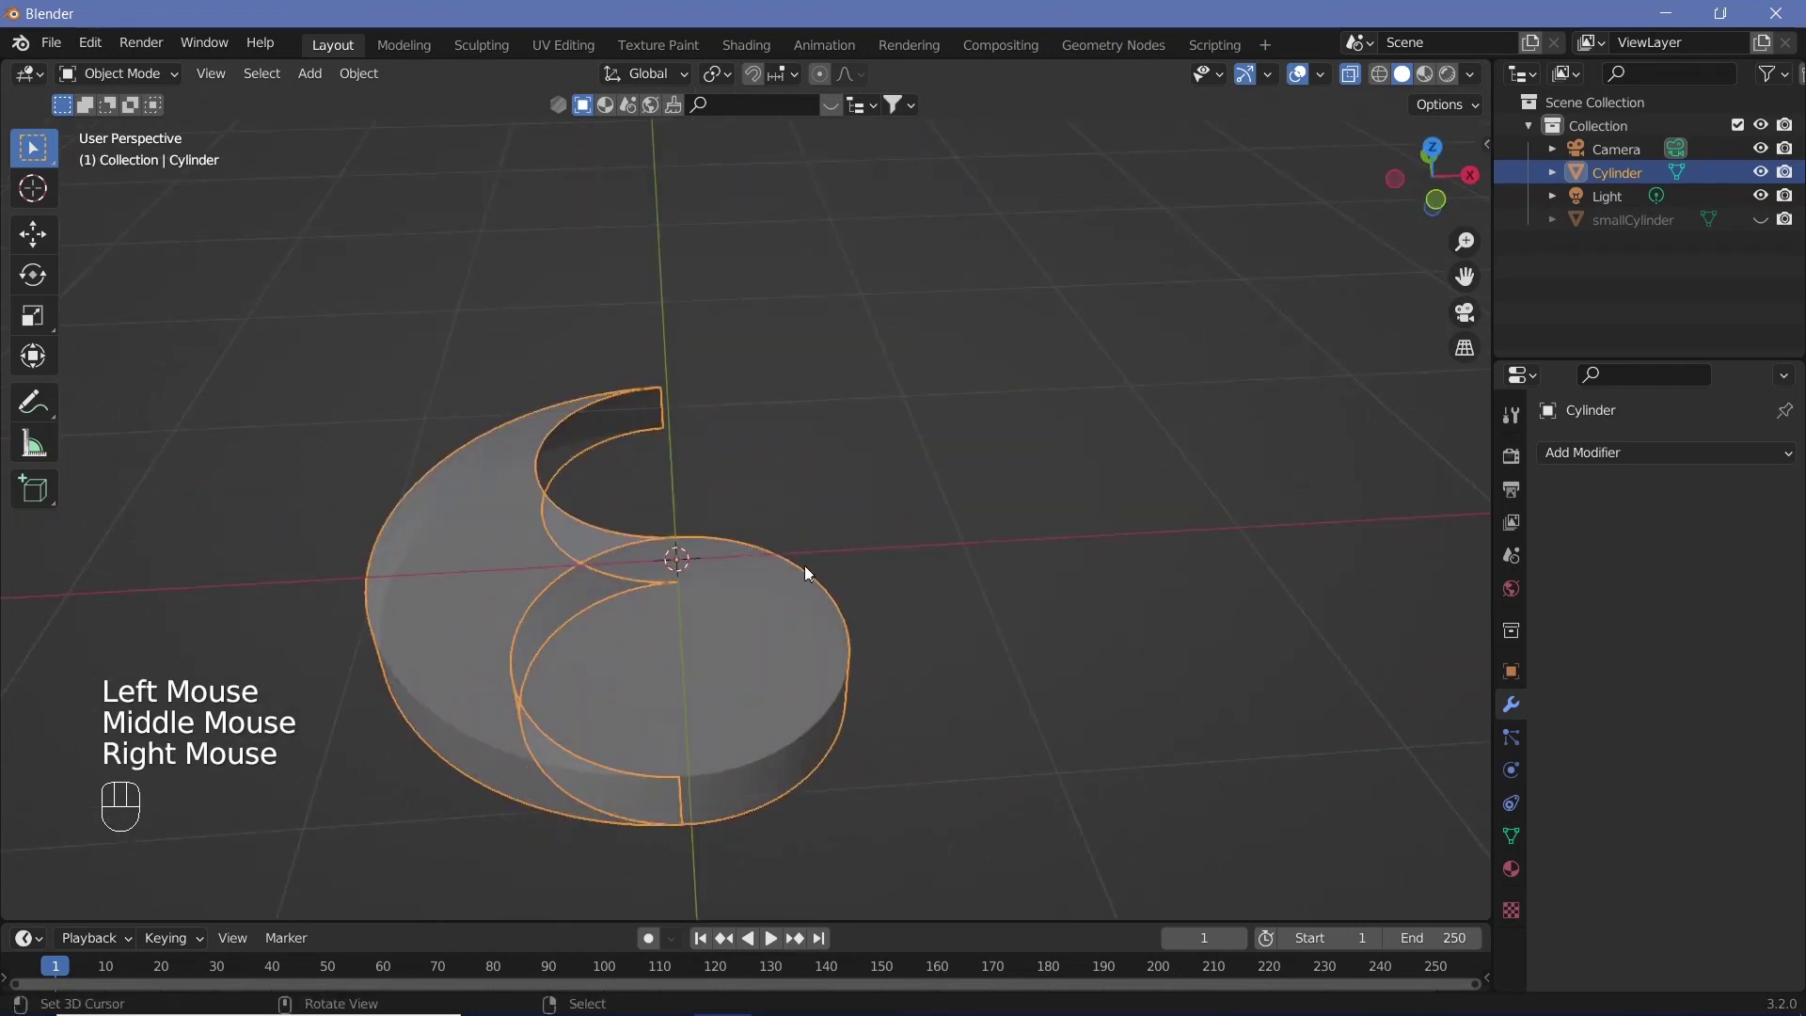
pyautogui.moveTo(804, 566); pyautogui.dragTo(831, 617, button='middle')
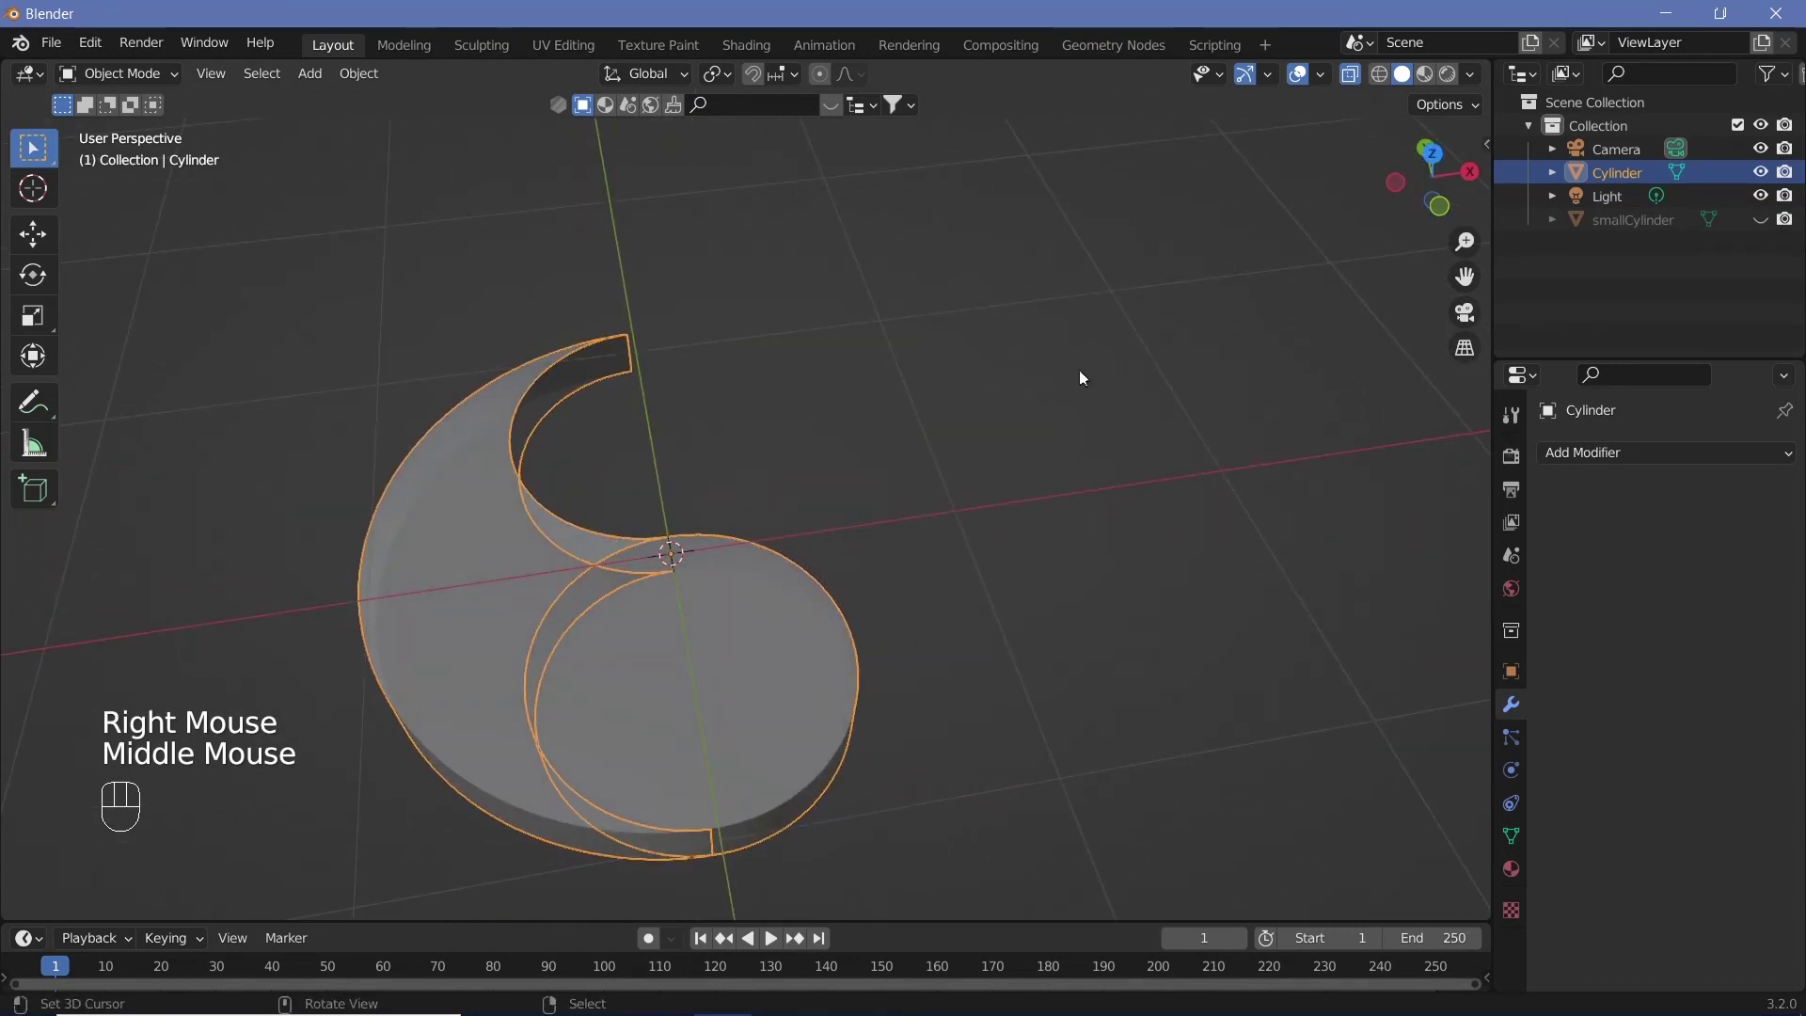
pyautogui.click(770, 504)
pyautogui.moveTo(758, 489); pyautogui.dragTo(753, 573, button='middle')
pyautogui.scroll(-2, 742, 611)
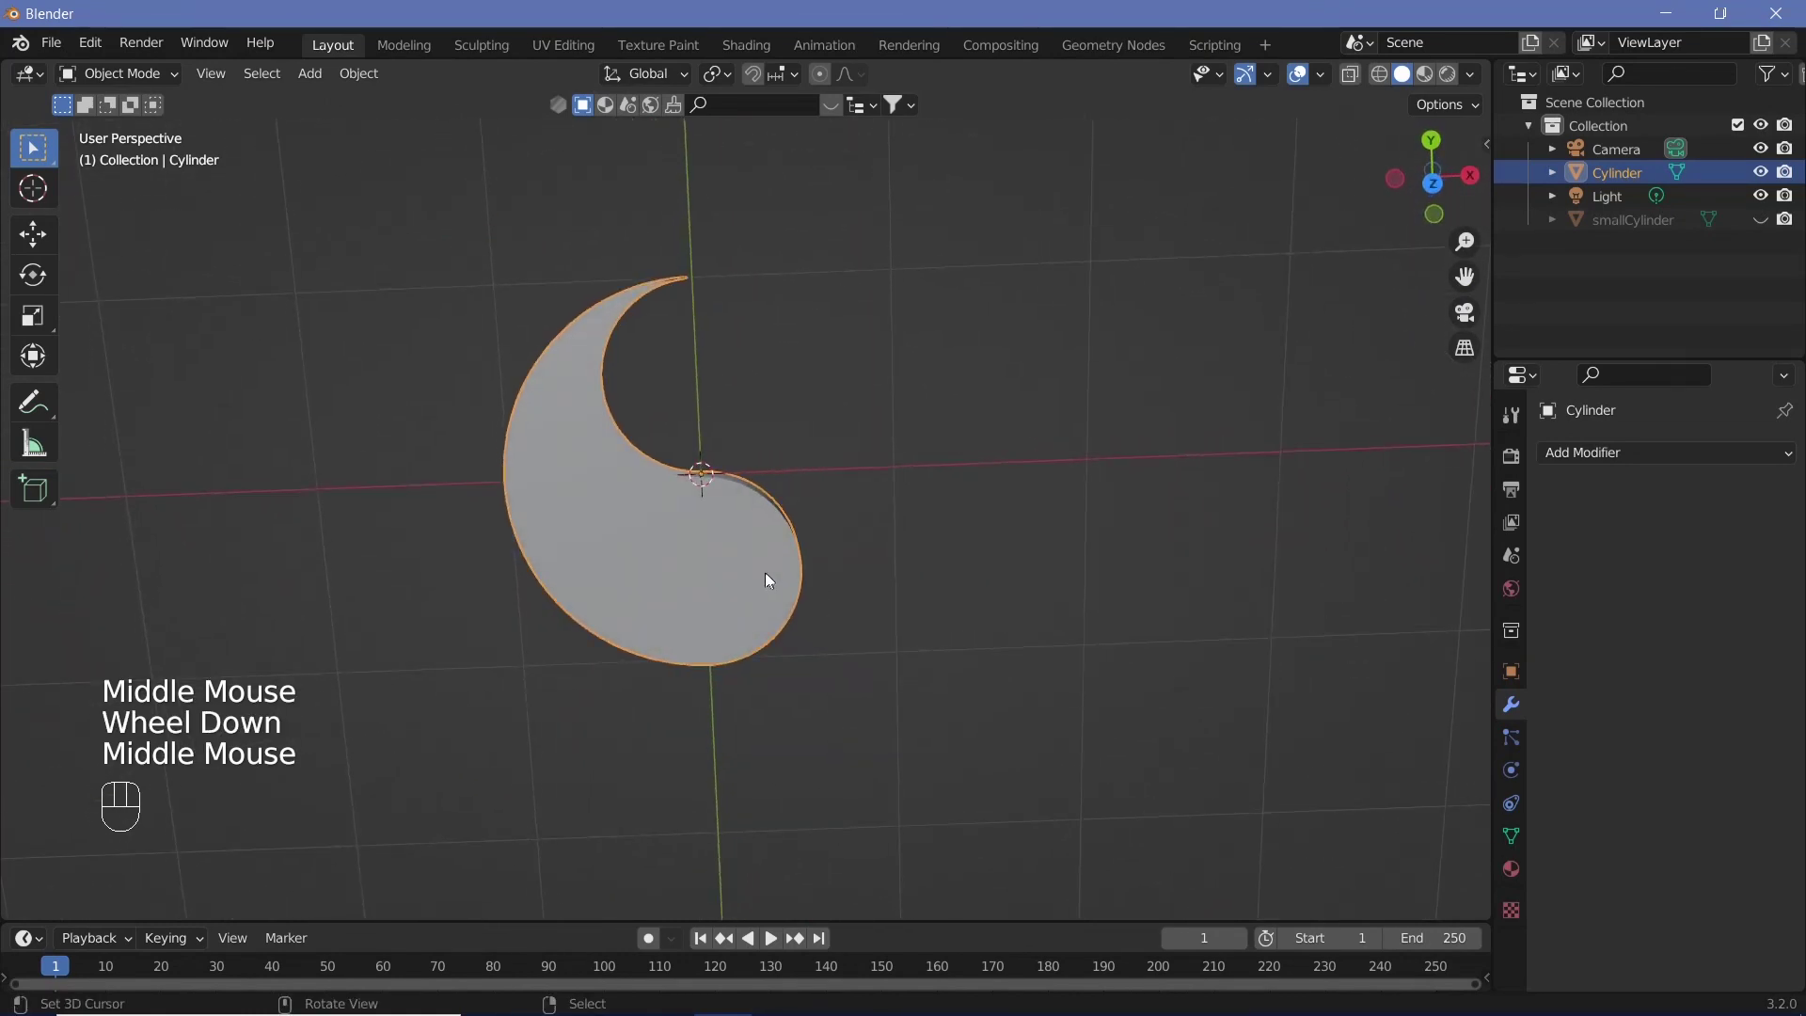
# Step: Duplicate the teardrop shape in place and rotate the copy 180° around the Z axis
pyautogui.hotkey('shift', 'd')
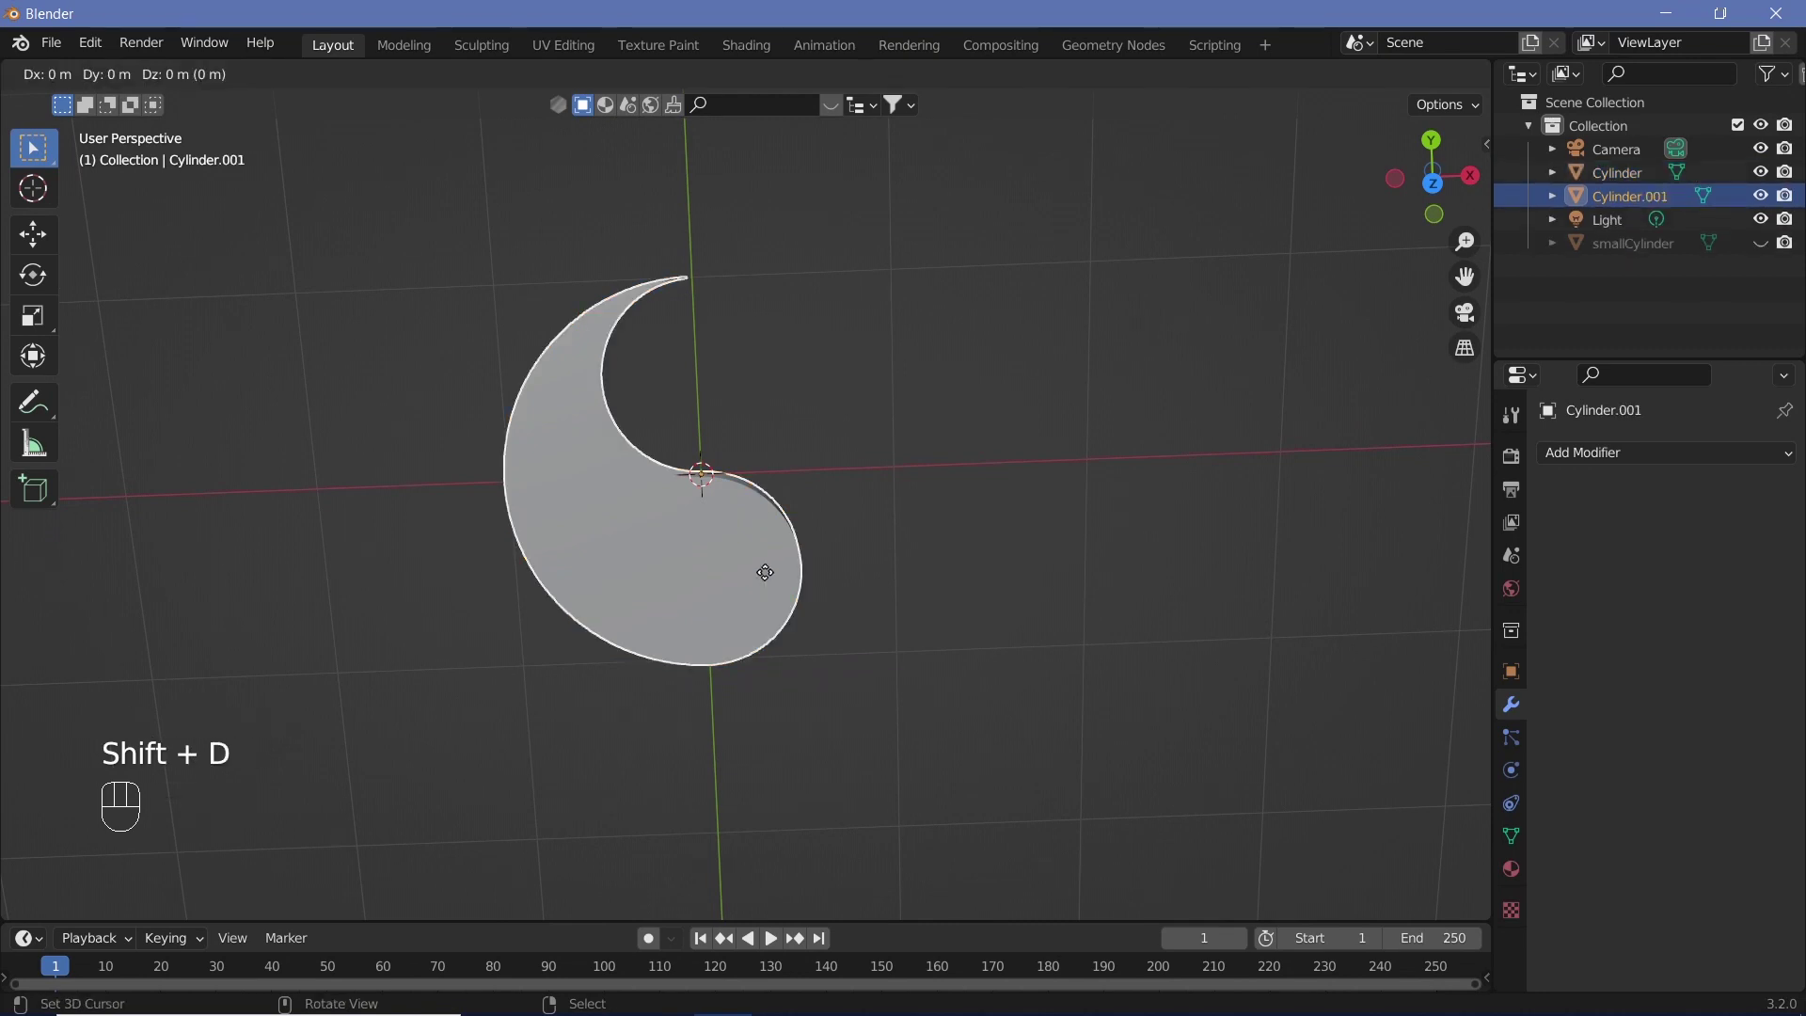
pyautogui.write('rz180')
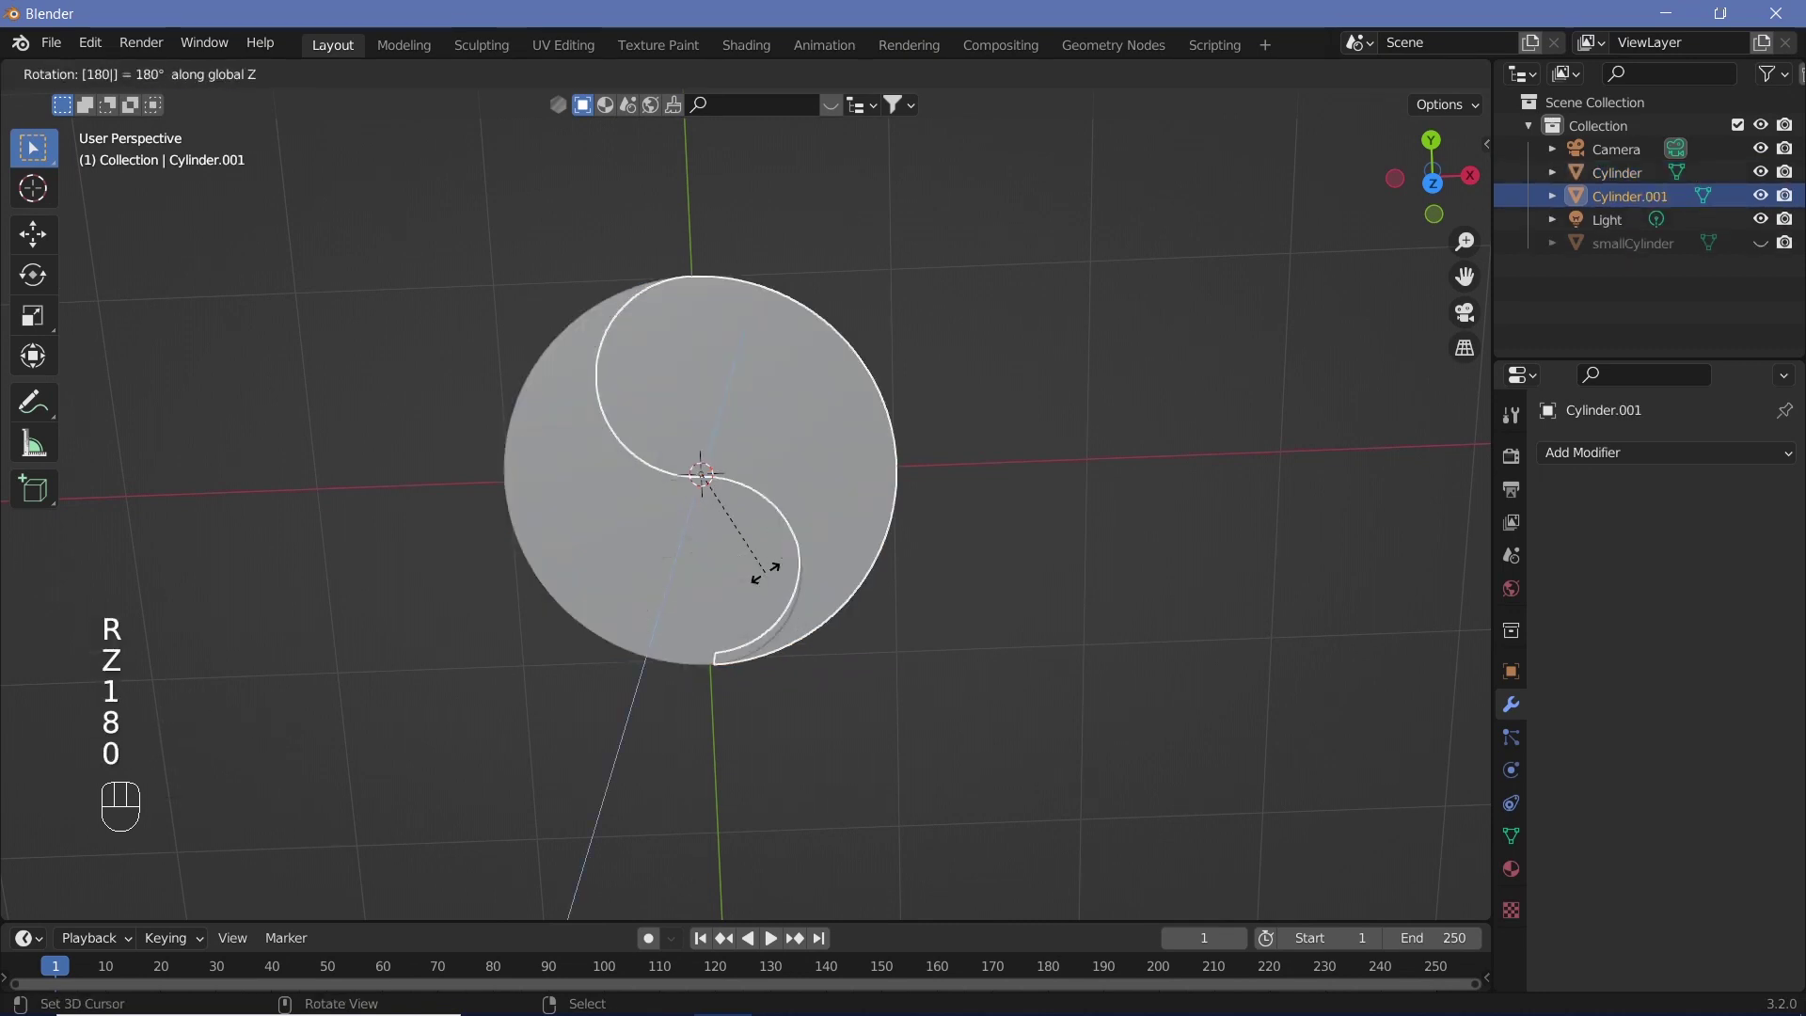
pyautogui.press('Return')
# Step: Select the two halves of the disc alternately to check that they are separate objects
pyautogui.rightClick(792, 425)
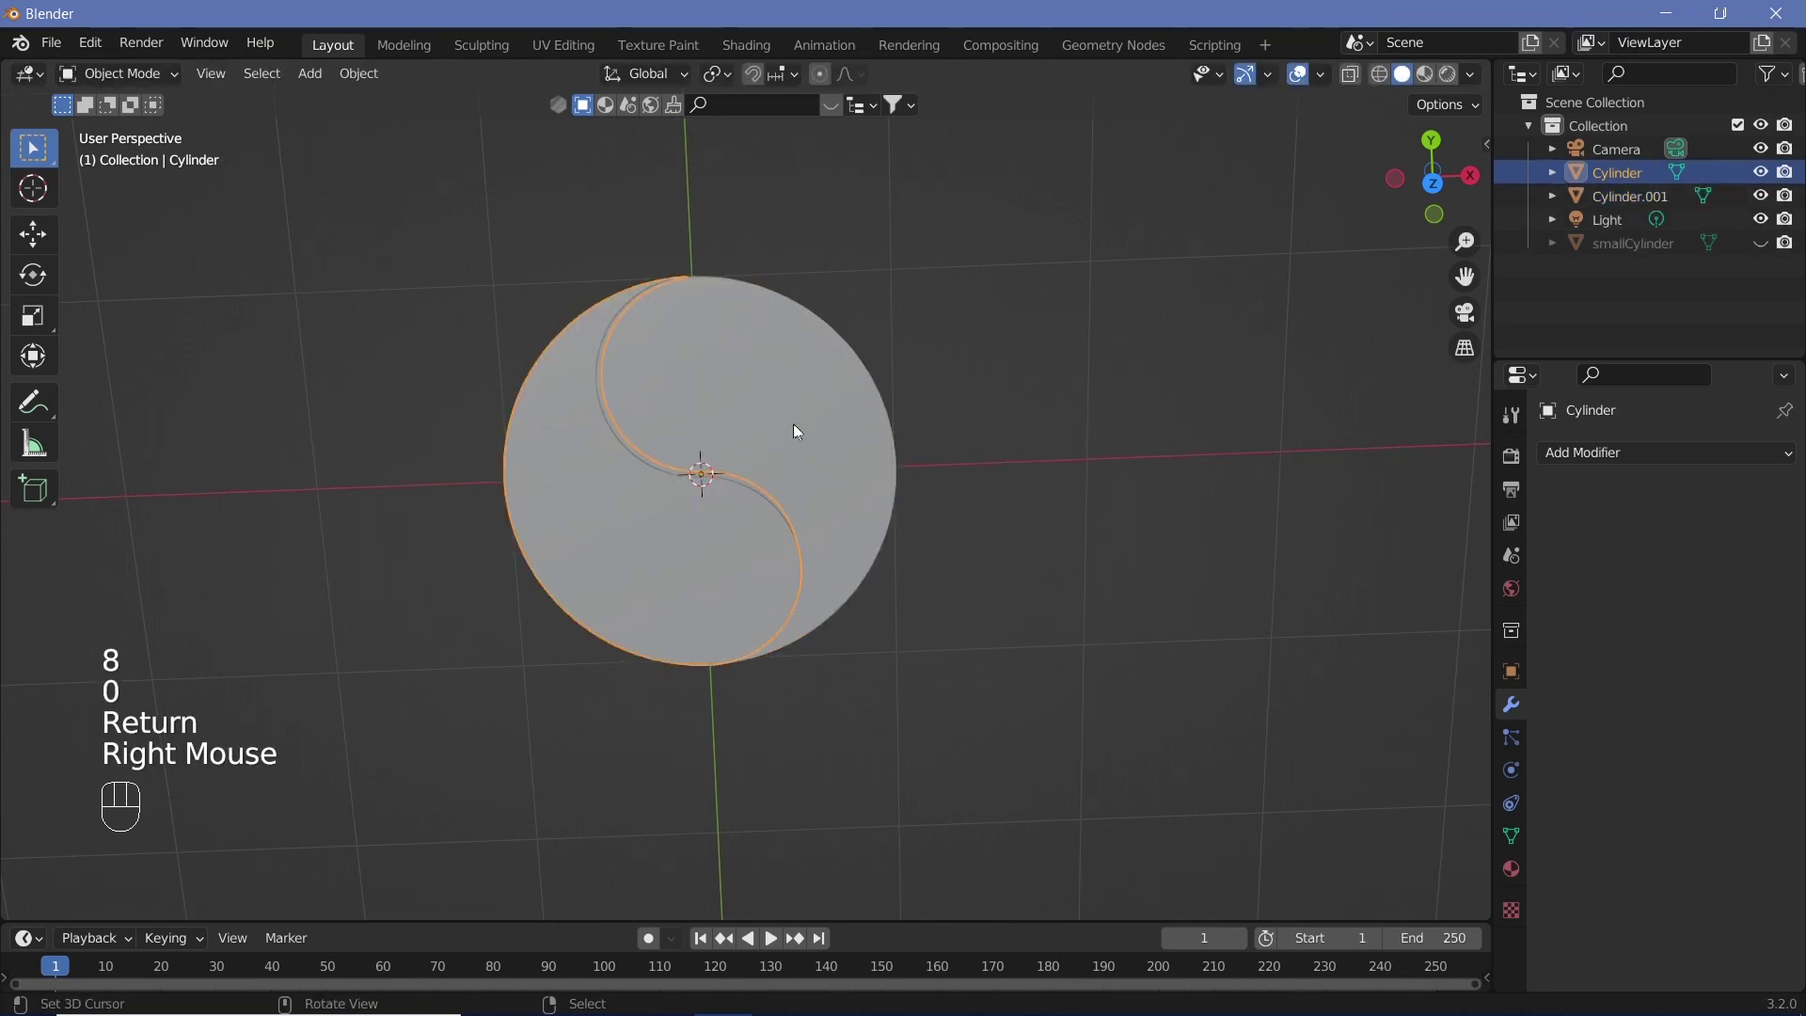
pyautogui.rightClick(709, 536)
pyautogui.rightClick(782, 407)
pyautogui.rightClick(724, 539)
pyautogui.rightClick(725, 540)
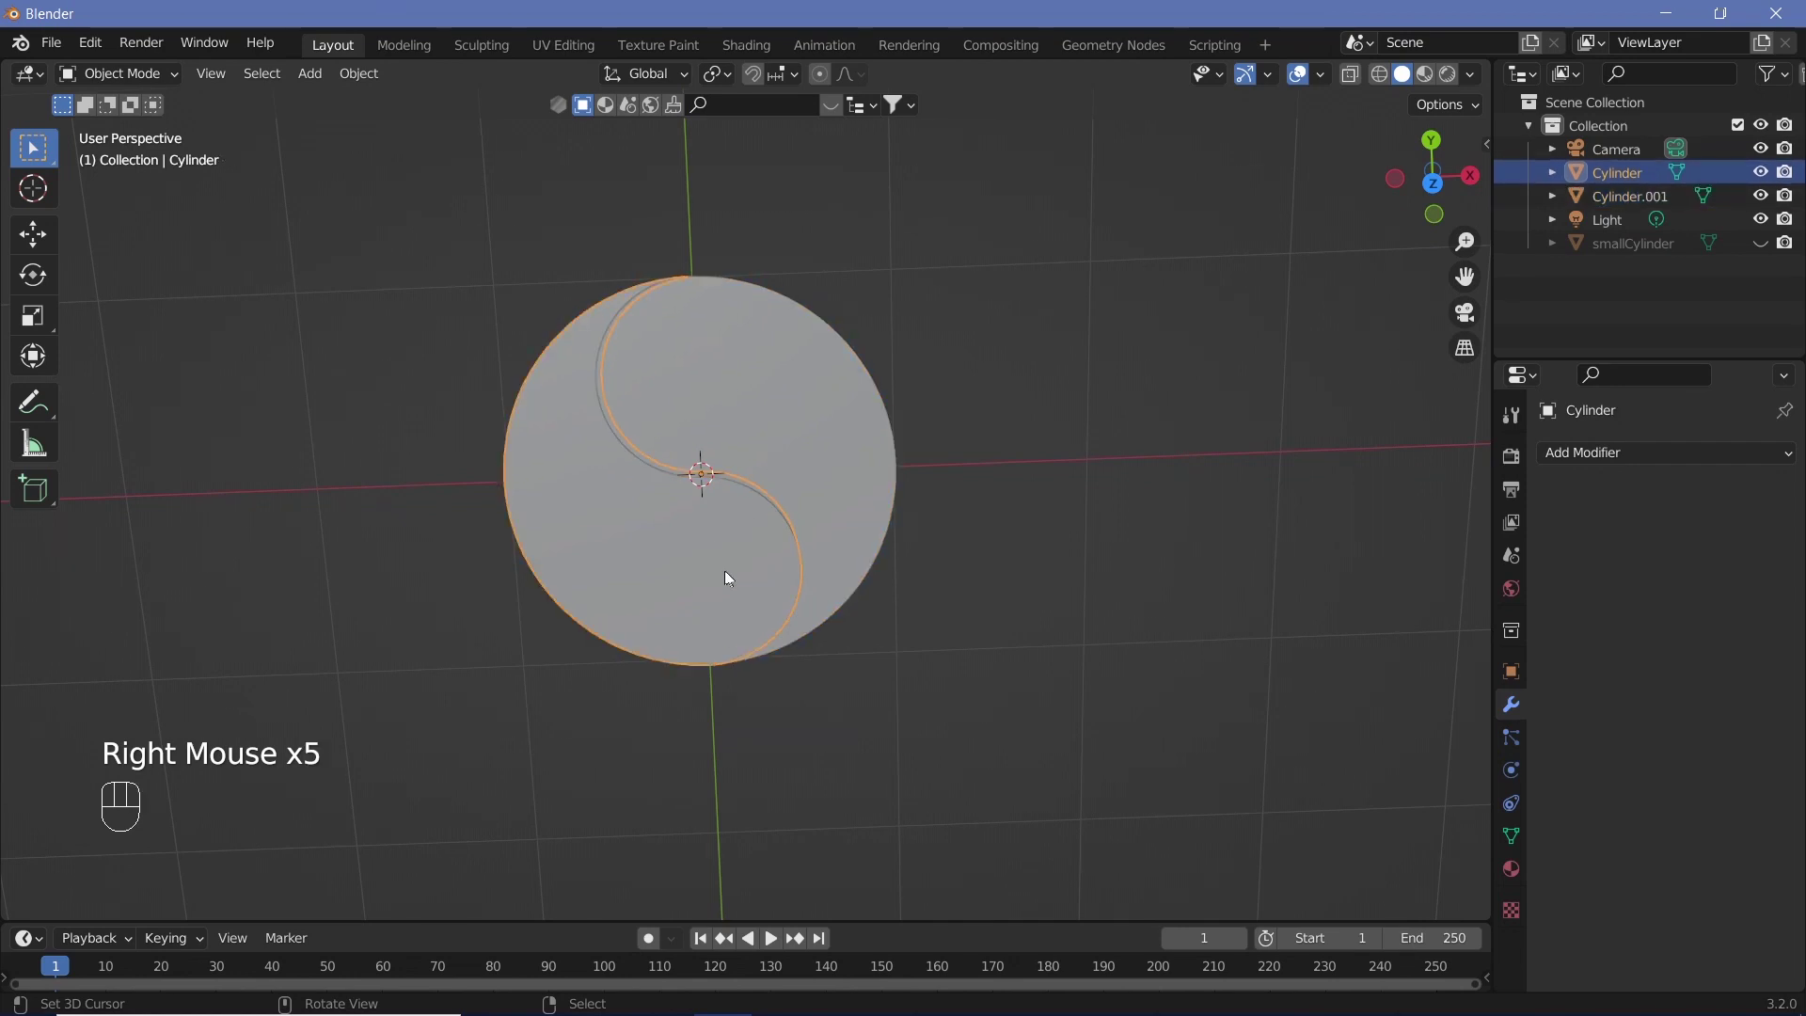
pyautogui.moveTo(724, 569); pyautogui.dragTo(816, 534, button='middle')
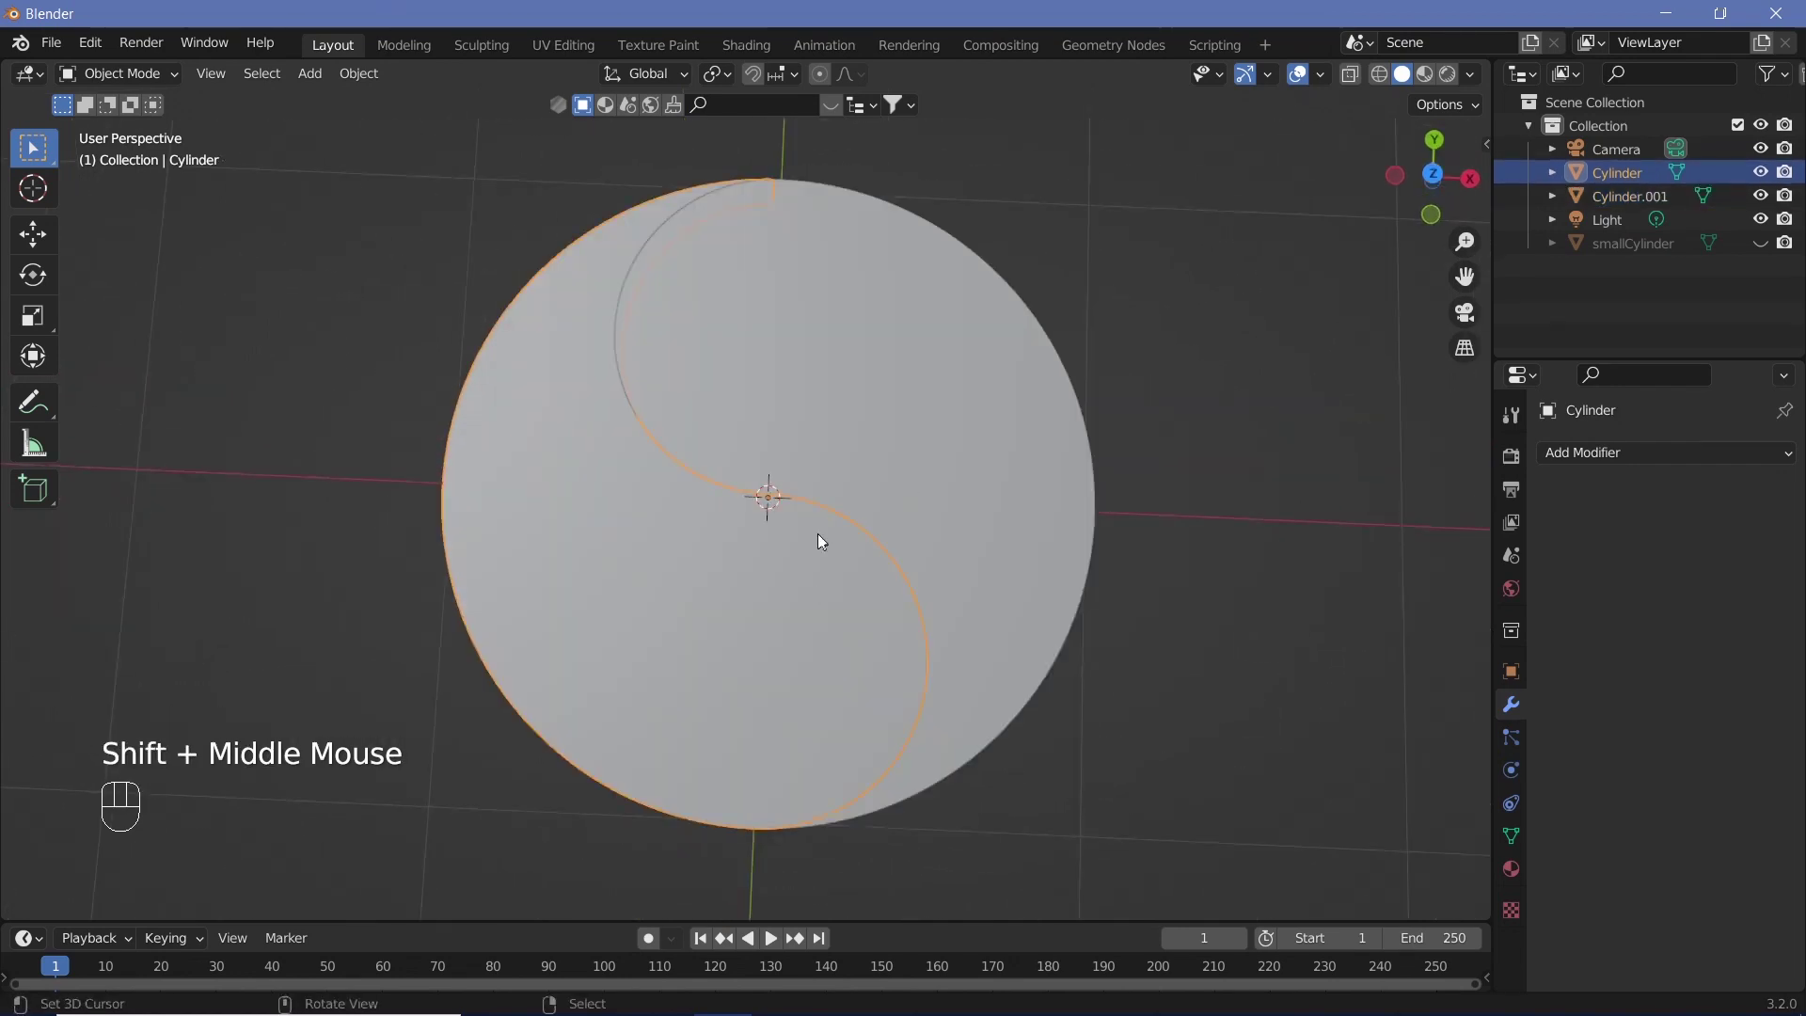
pyautogui.doubleClick(1632, 172)
pyautogui.doubleClick(1644, 196)
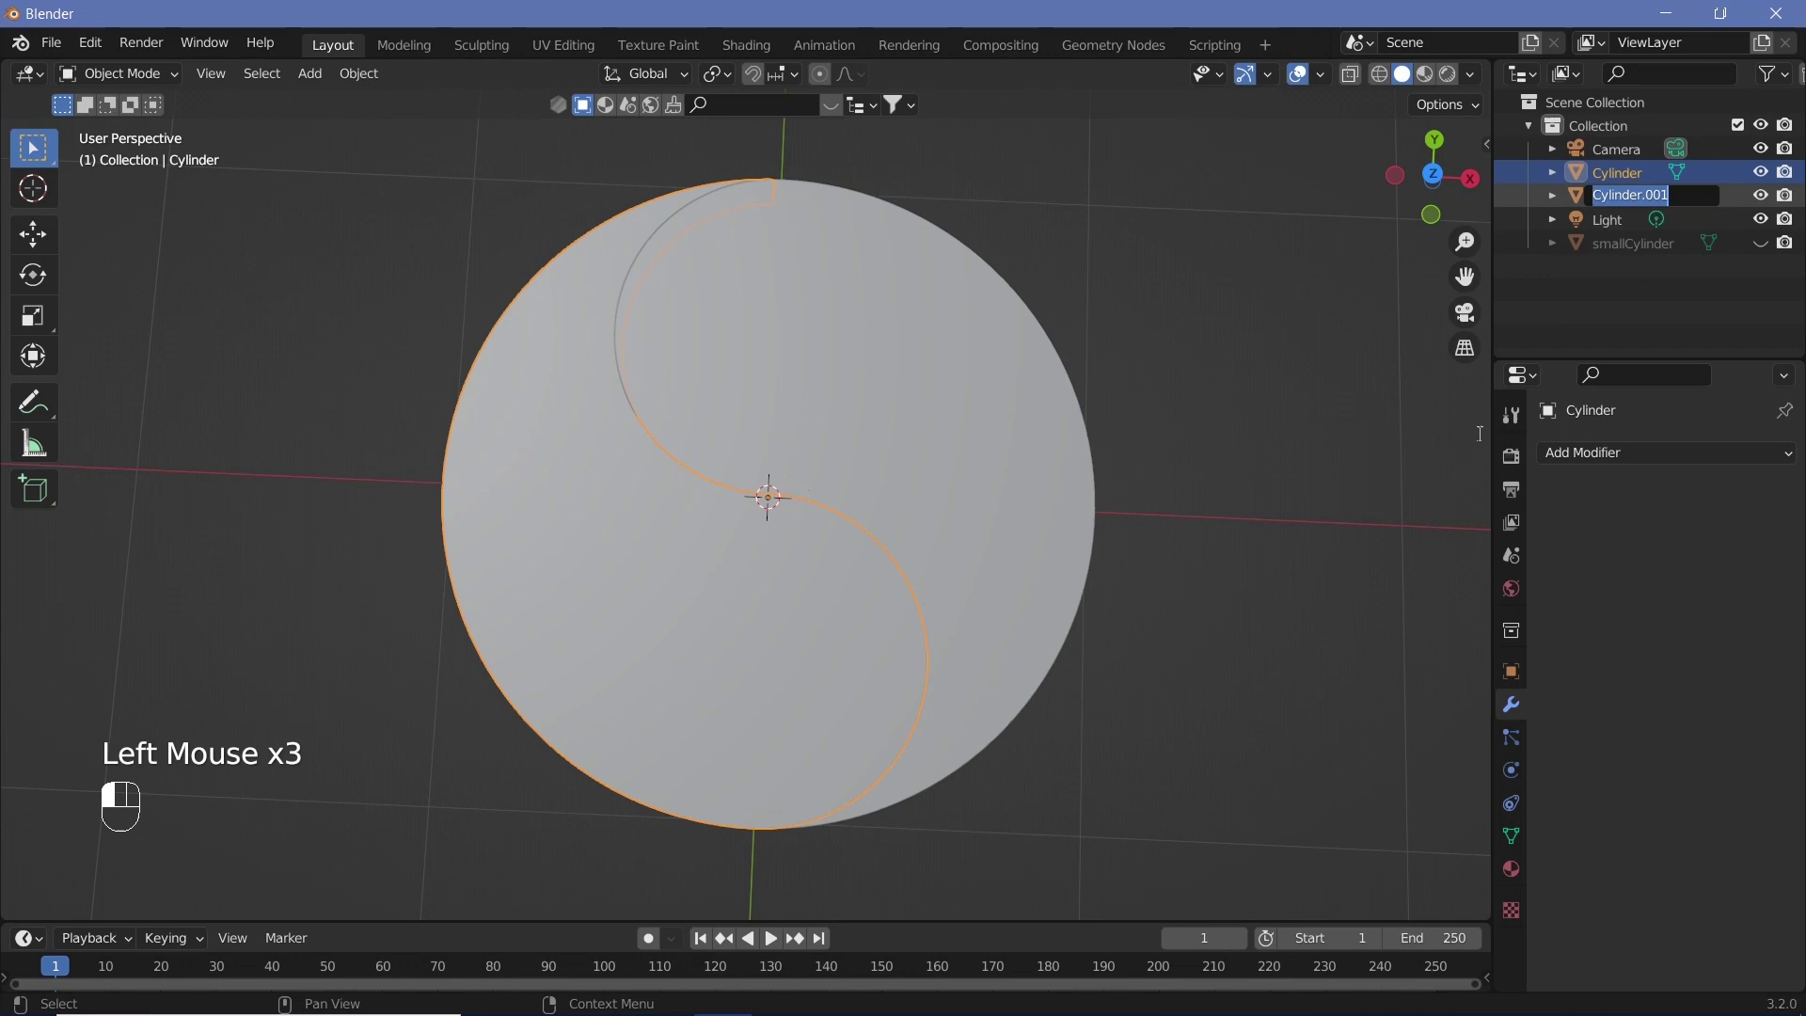
pyautogui.moveTo(987, 339); pyautogui.dragTo(658, 486, button='middle')
pyautogui.moveTo(691, 584); pyautogui.dragTo(758, 618, button='middle')
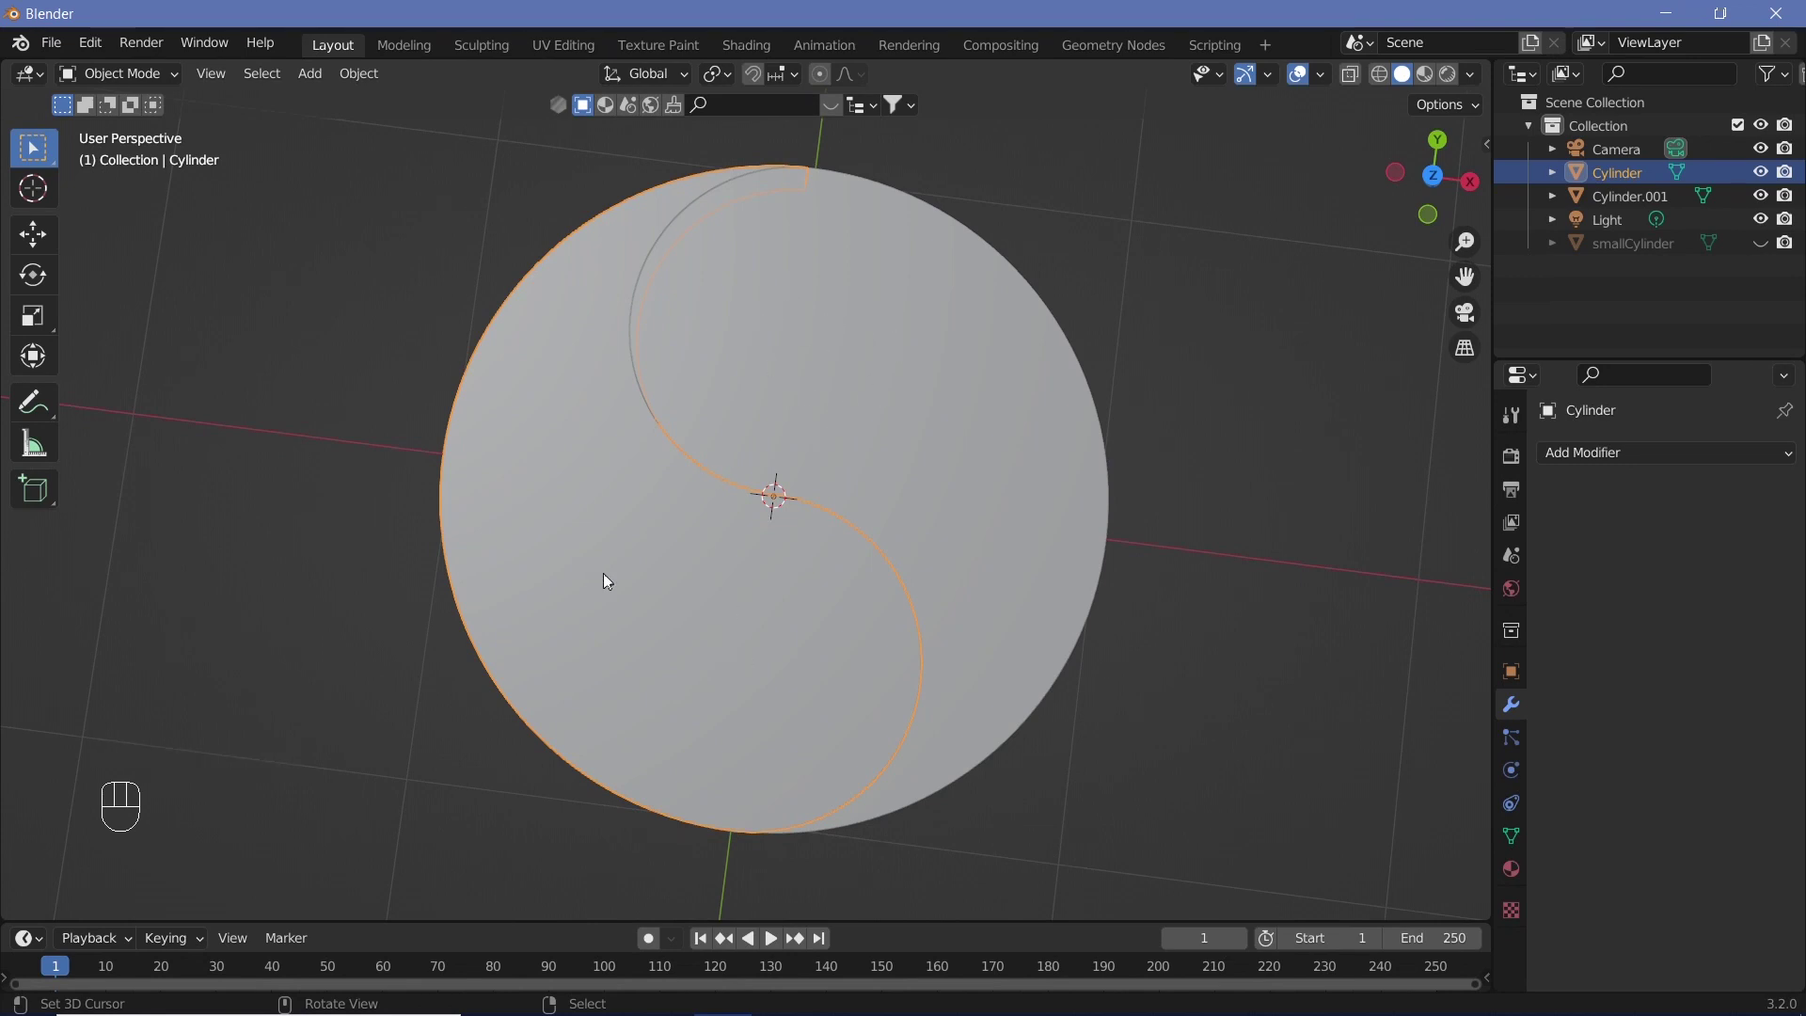
pyautogui.moveTo(602, 573); pyautogui.dragTo(857, 581, button='middle')
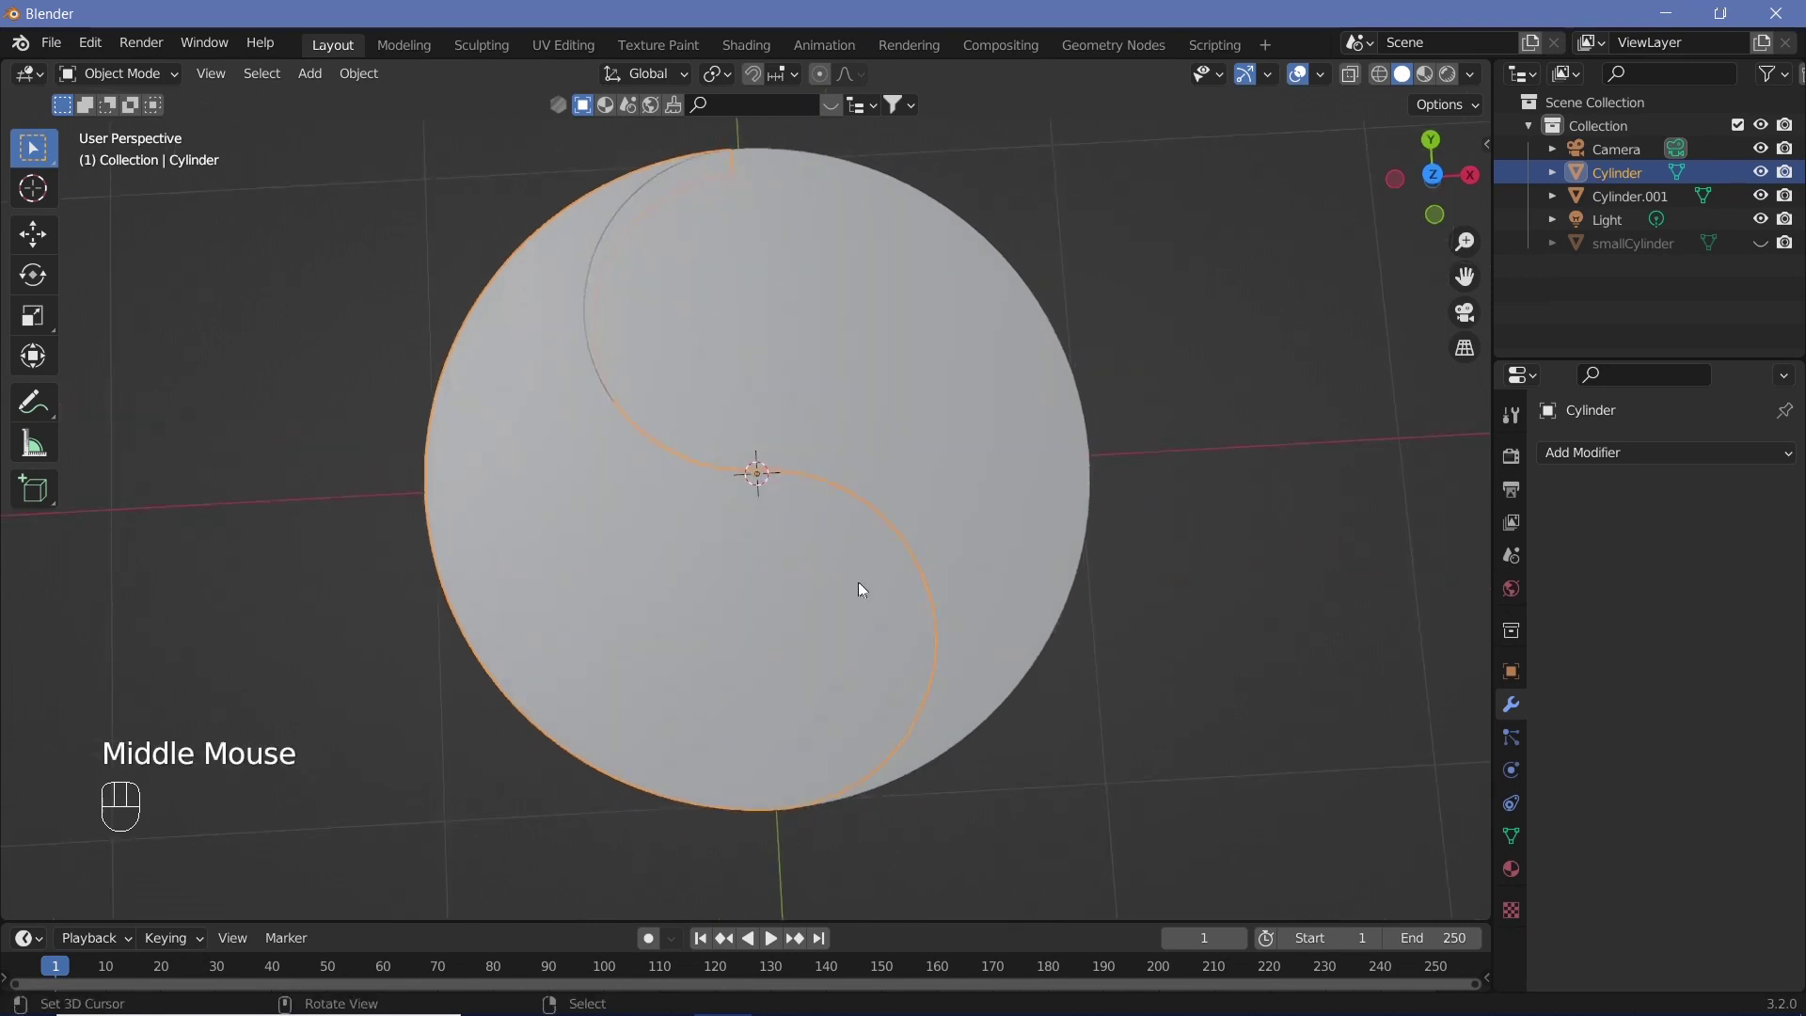
# Step: Unhide smallCylinder and inspect how it sits within the disc
pyautogui.click(1760, 242)
pyautogui.moveTo(933, 581); pyautogui.dragTo(848, 528, button='middle')
pyautogui.scroll(1, 849, 529)
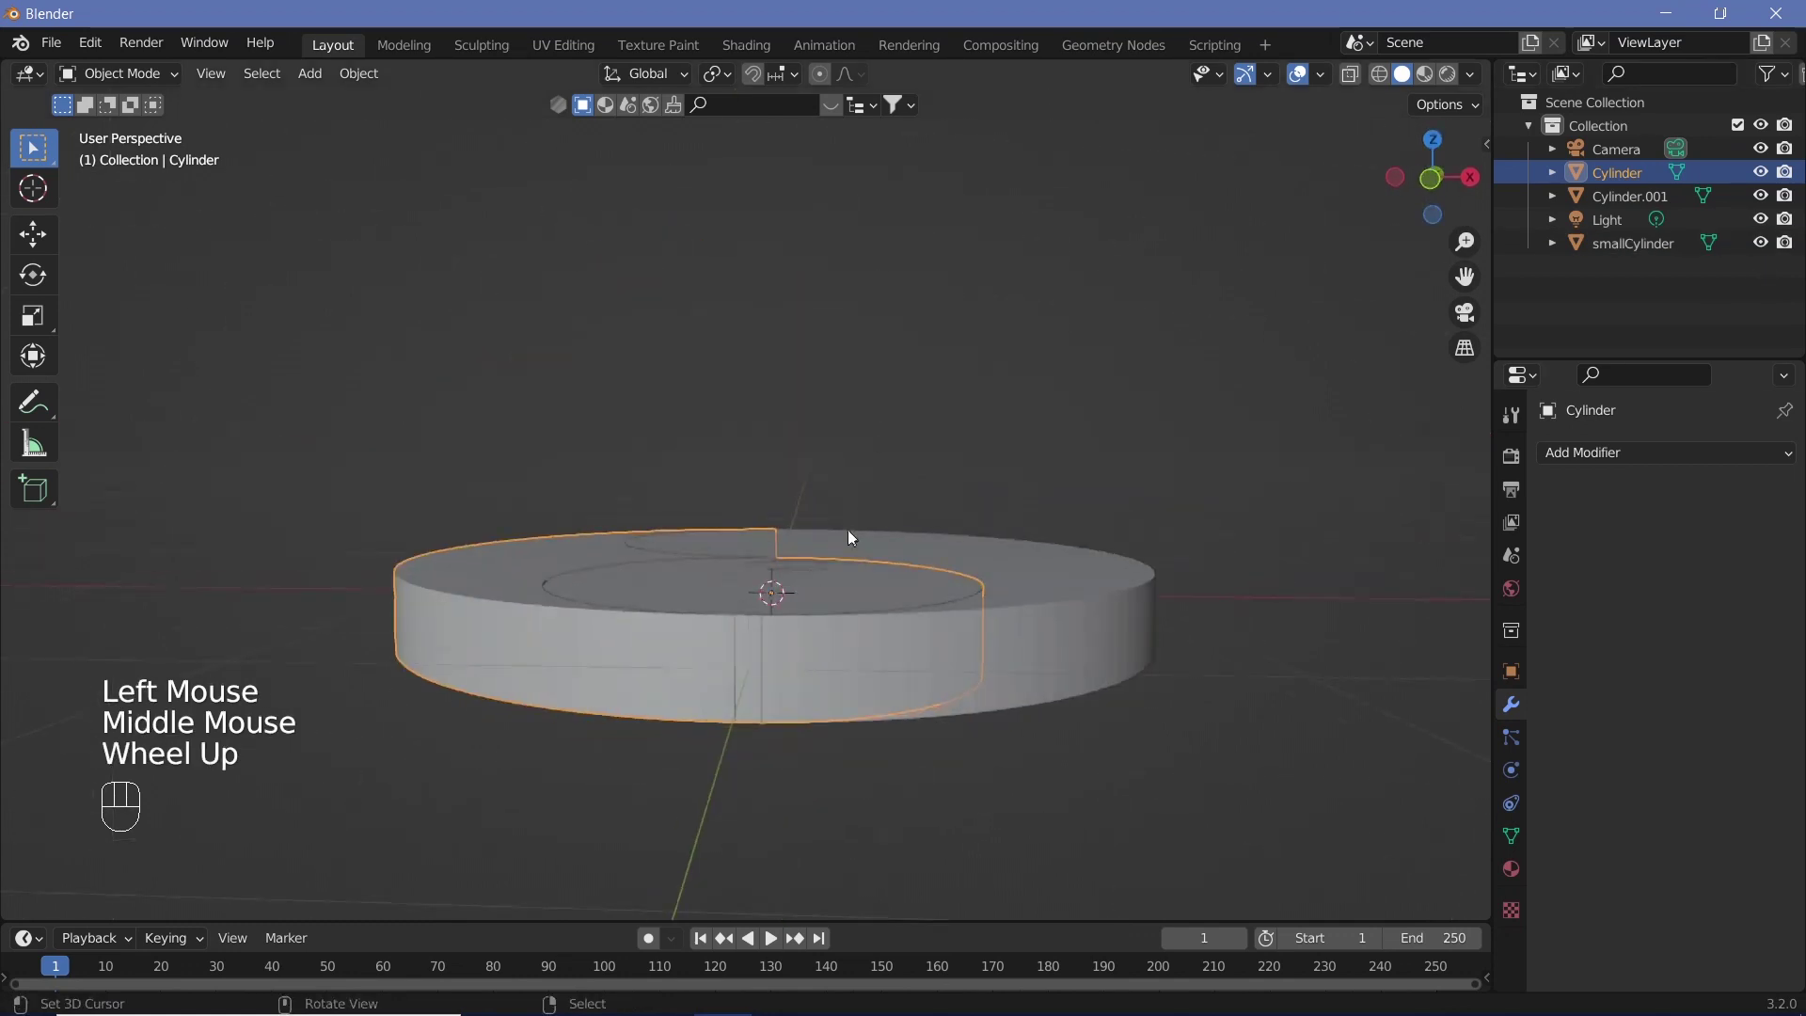
pyautogui.scroll(1, 849, 529)
pyautogui.scroll(-2, 840, 719)
pyautogui.moveTo(816, 629)
pyautogui.mouseDown(button='middle')
pyautogui.moveTo(840, 719)
pyautogui.moveTo(797, 705)
pyautogui.moveTo(843, 720)
pyautogui.mouseUp(button='middle')
# Step: Select smallCylinder and scale it by 0.5 in X and Y, excluding the Z axis
pyautogui.rightClick(799, 726)
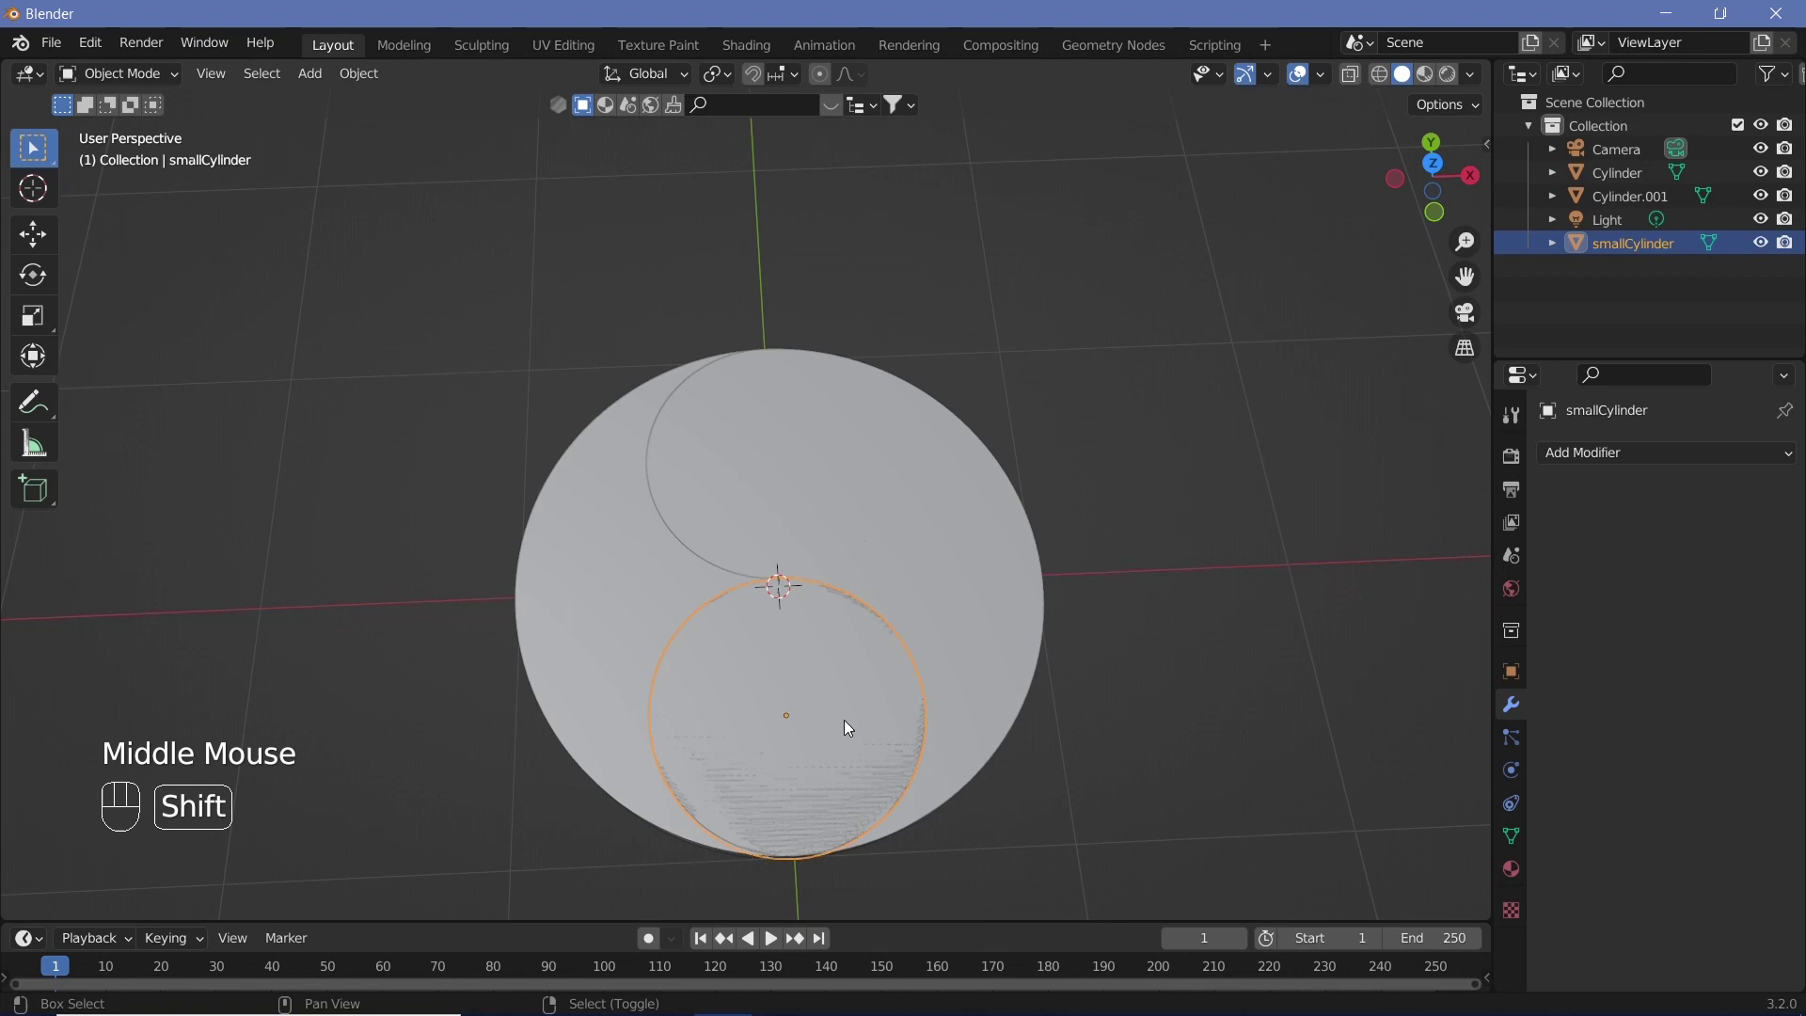
pyautogui.press('s')
pyautogui.hotkey('shift', 'z')
pyautogui.write('0.')
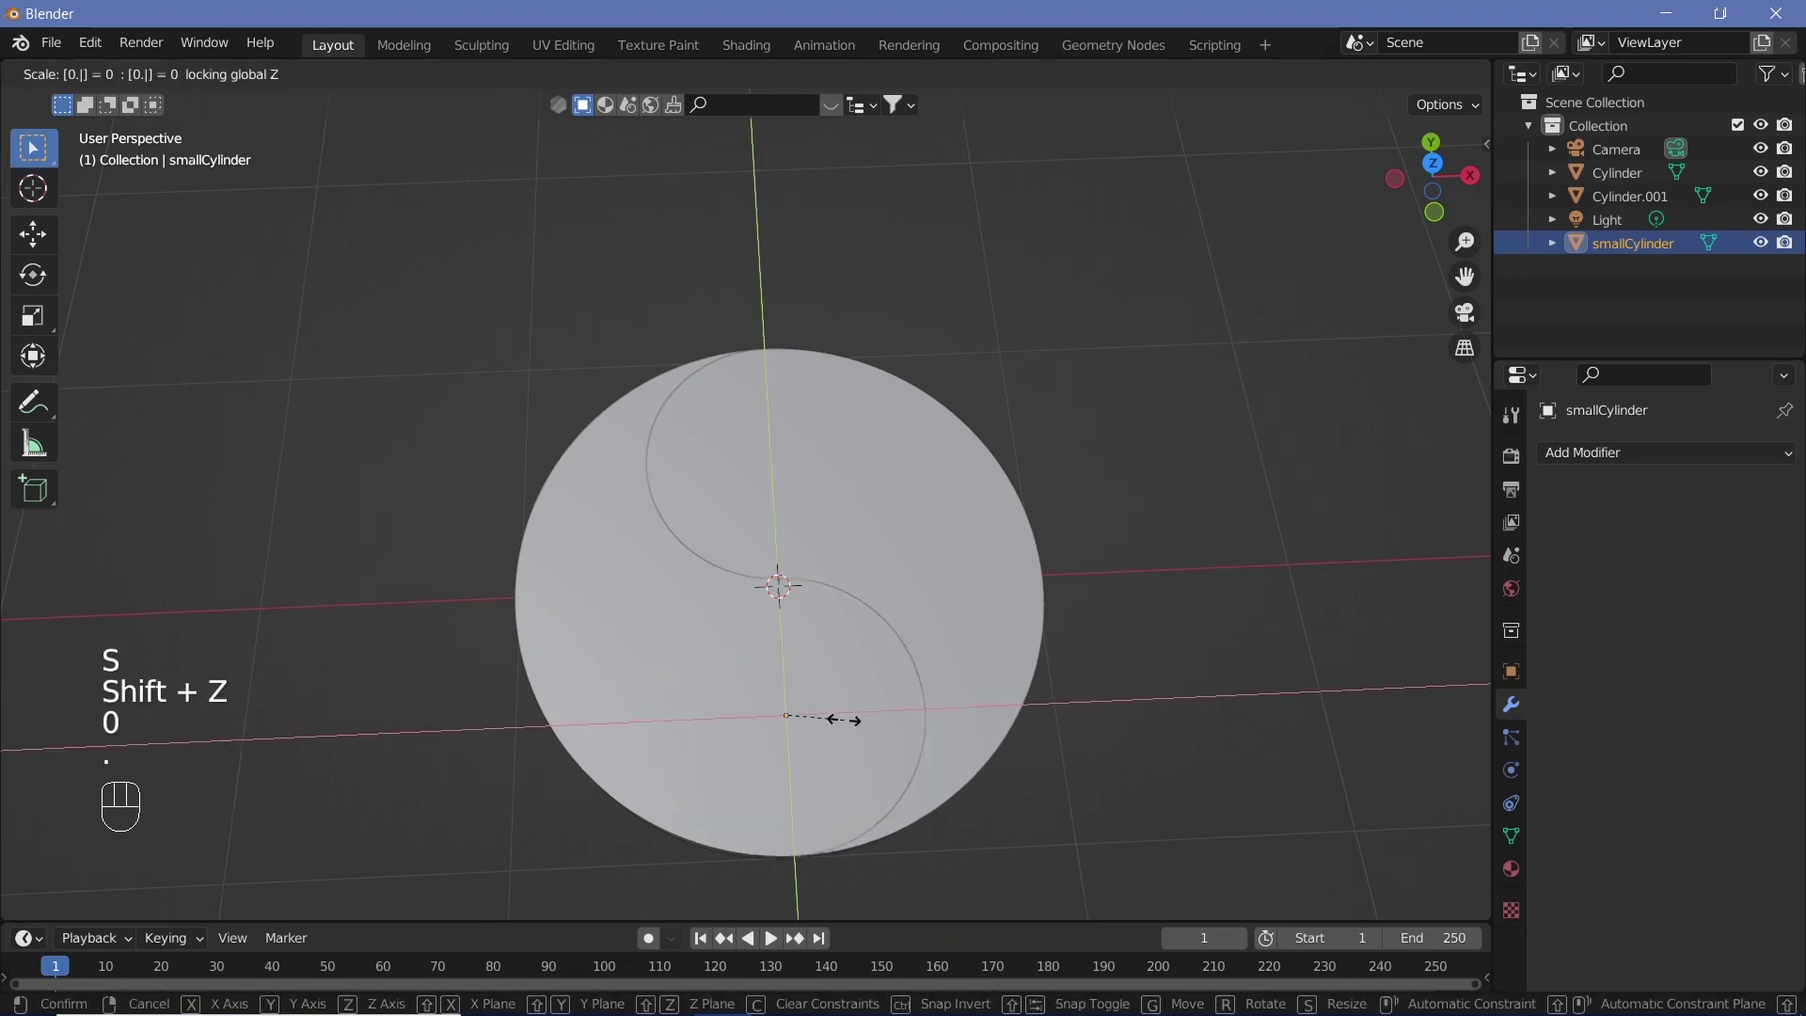
pyautogui.write('5')
pyautogui.press('Return')
# Step: Scale smallCylinder by 1.01 along the Z axis so it protrudes slightly from the disc
pyautogui.scroll(4, 844, 720)
pyautogui.keyDown('shift'); pyautogui.moveTo(843, 719); pyautogui.dragTo(842, 411, button='middle'); pyautogui.keyUp('shift')
pyautogui.scroll(1, 848, 493)
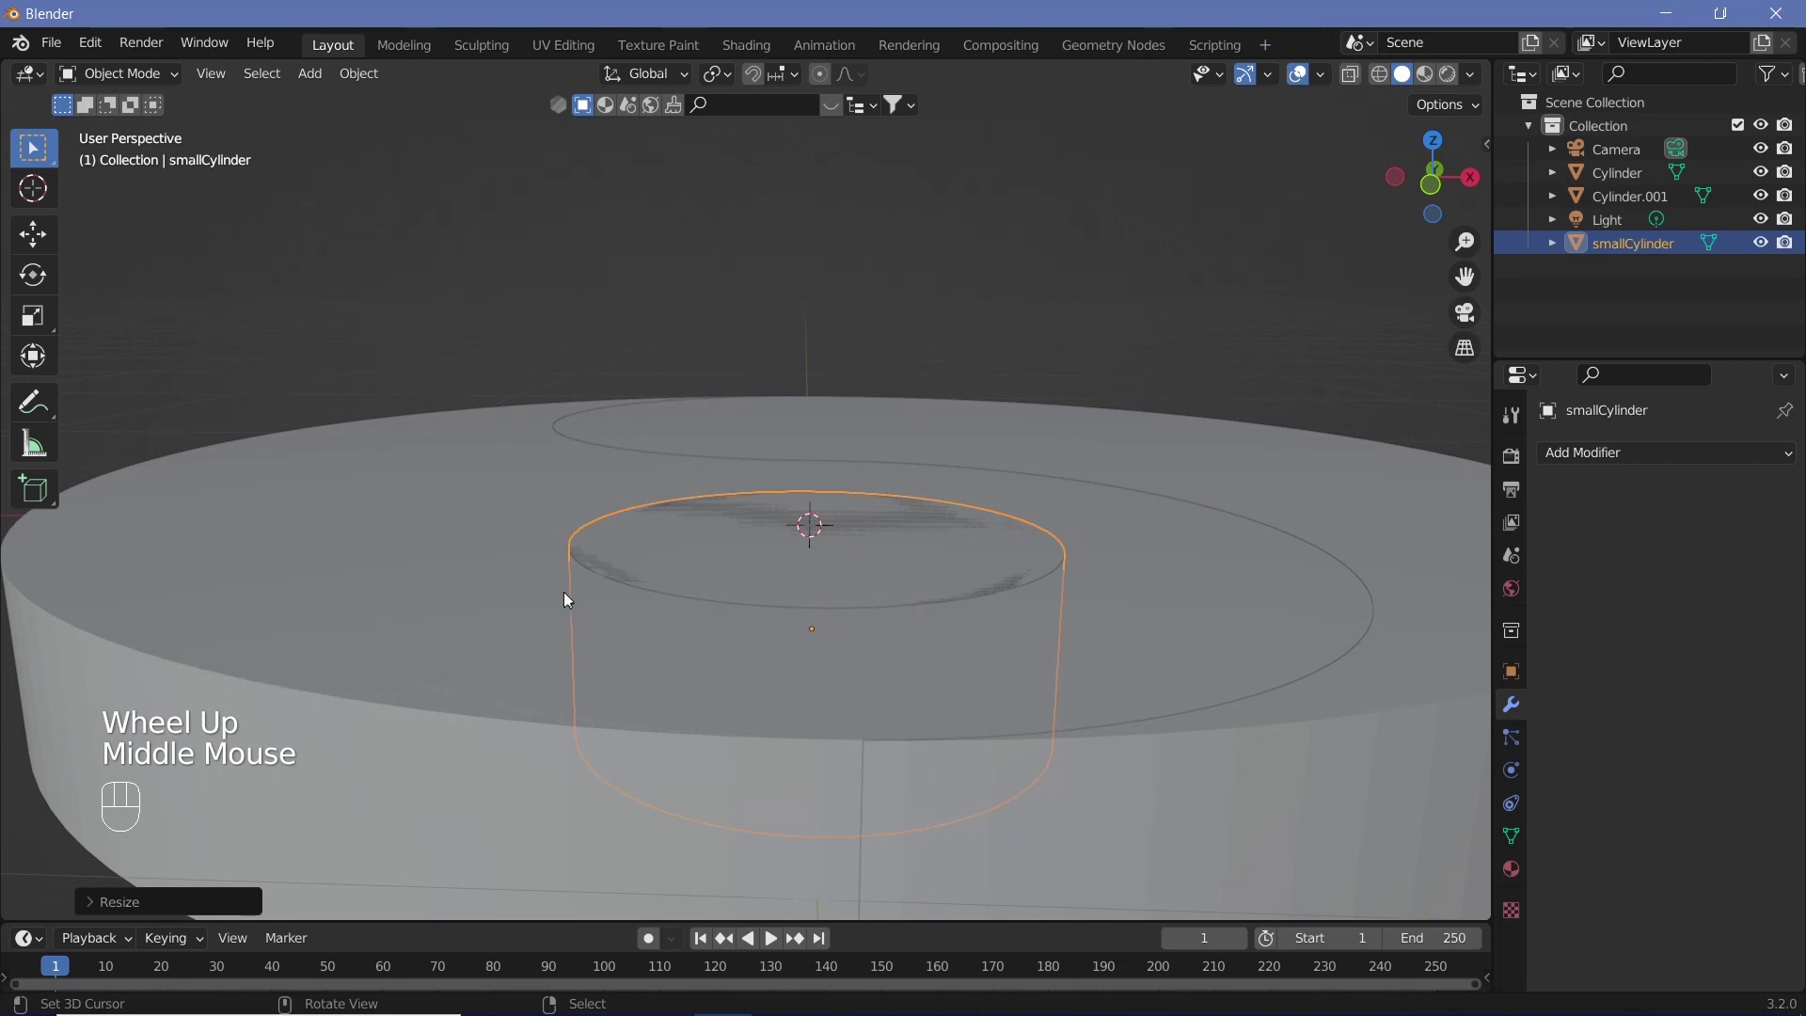
pyautogui.scroll(2, 551, 600)
pyautogui.moveTo(843, 593); pyautogui.dragTo(865, 652, button='middle')
pyautogui.write('s')
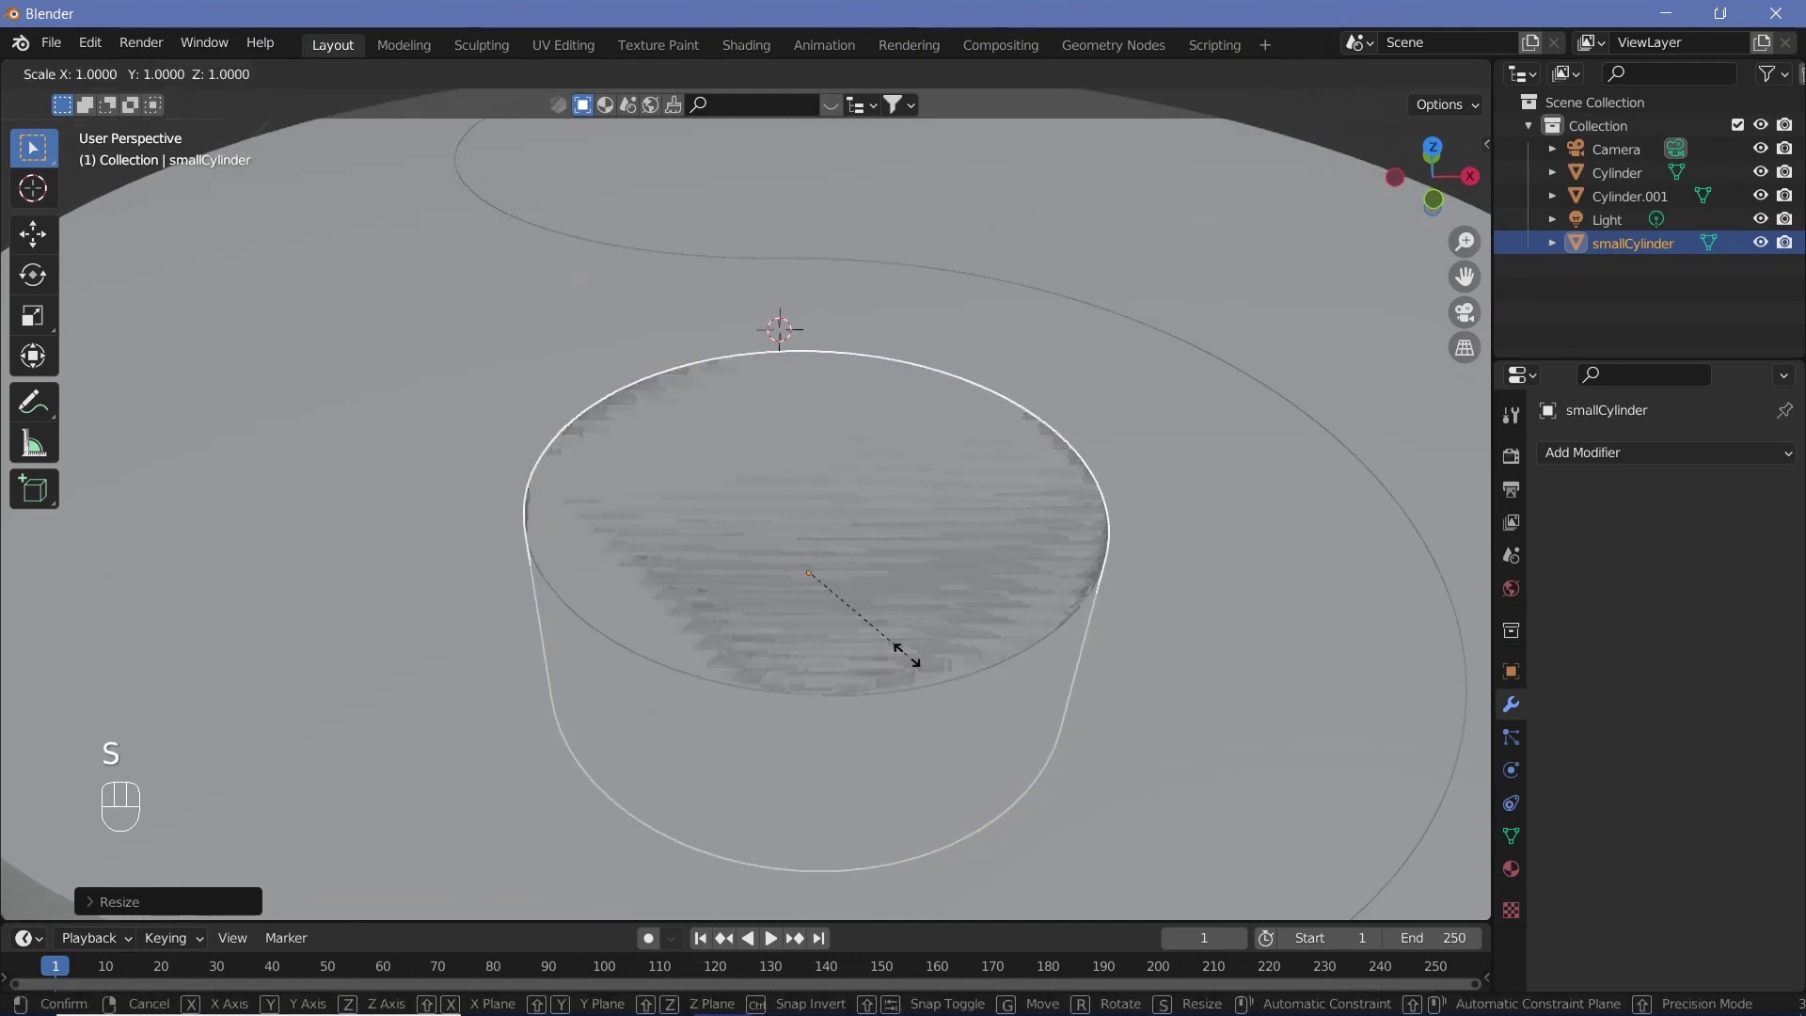
pyautogui.write('z1.01')
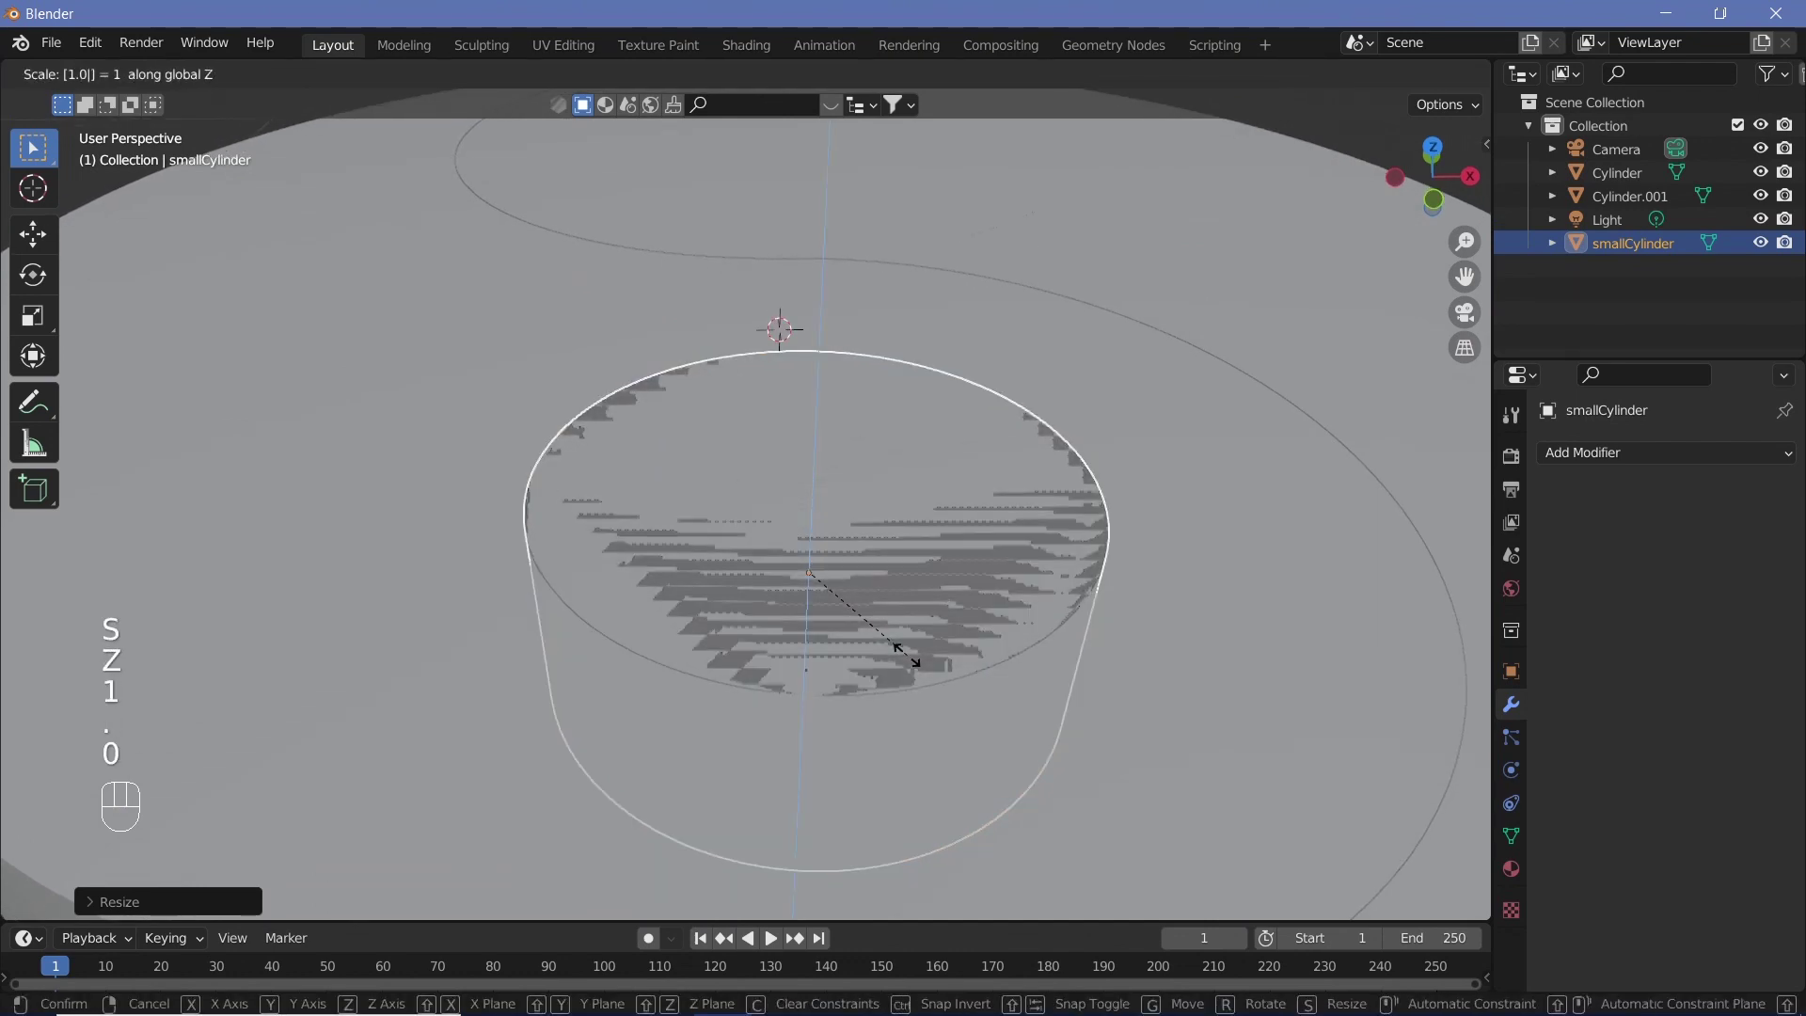
pyautogui.press('Return')
# Step: Duplicate smallCylinder and move the copy 1 m along the Y axis into the opposite half
pyautogui.scroll(-3, 907, 658)
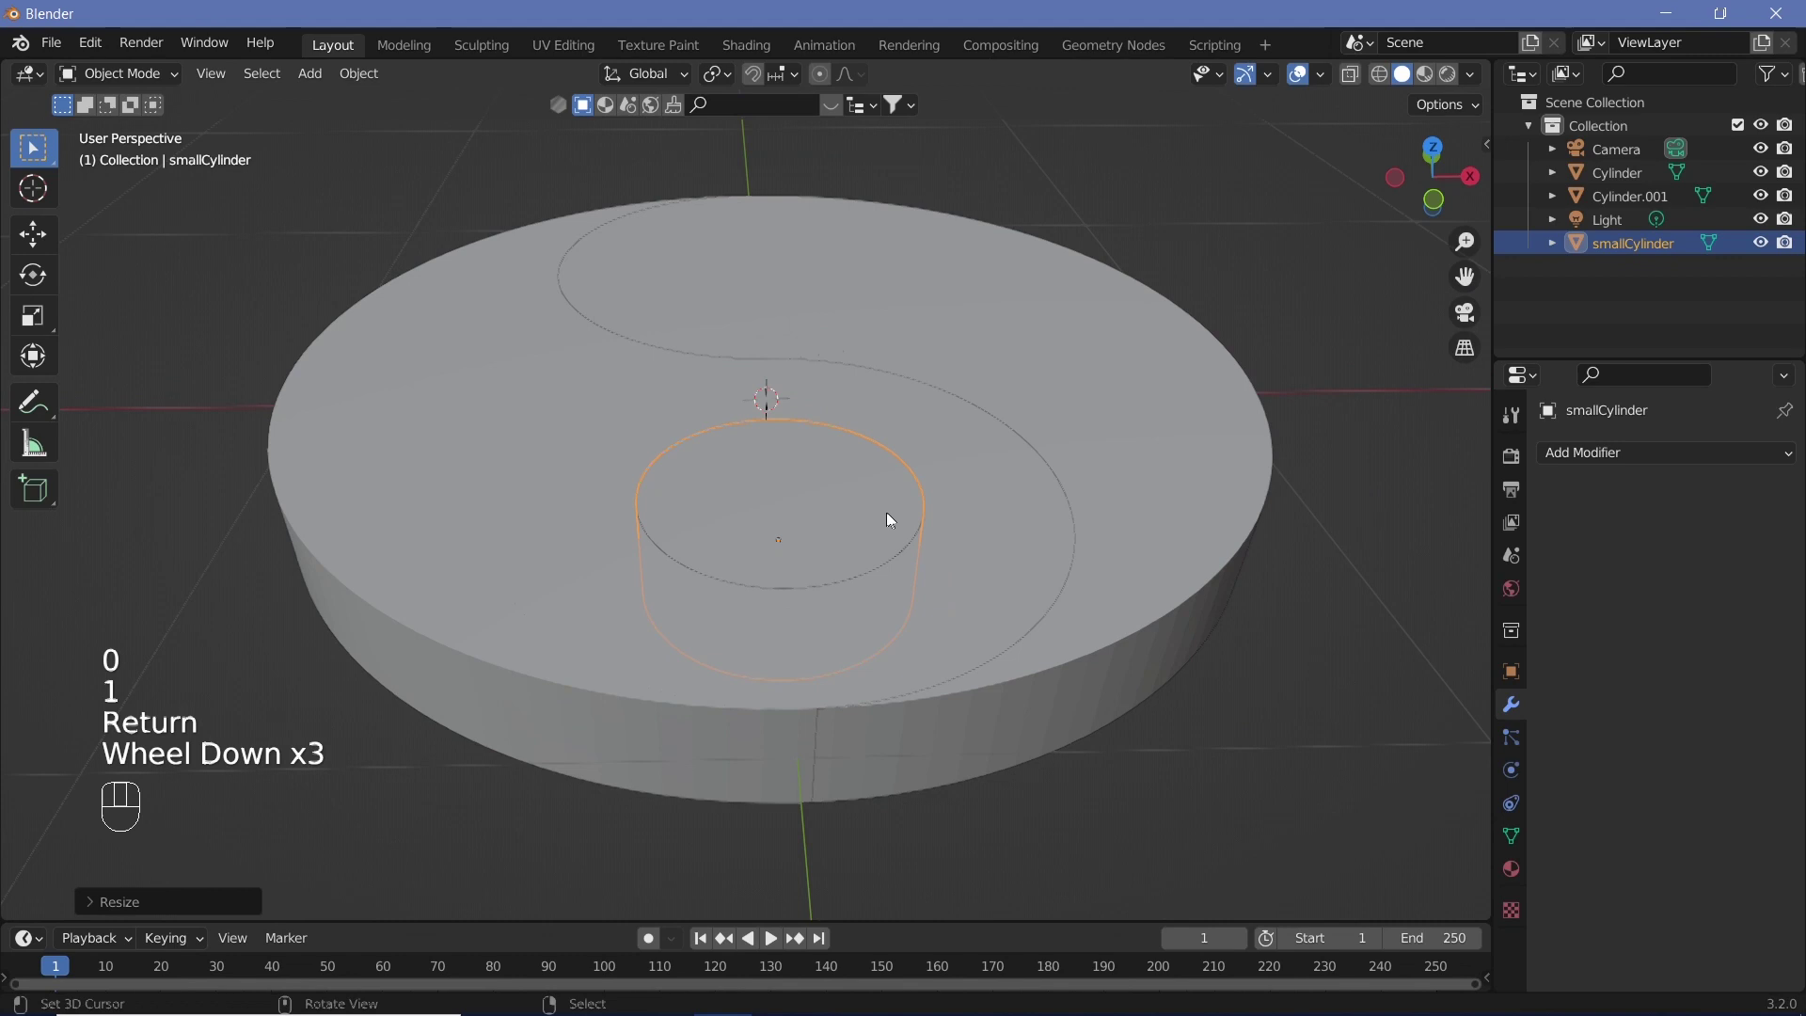
pyautogui.moveTo(886, 515)
pyautogui.mouseDown(button='middle')
pyautogui.moveTo(905, 553)
pyautogui.moveTo(873, 534)
pyautogui.mouseUp(button='middle')
pyautogui.scroll(-1, 871, 536)
pyautogui.scroll(-1, 871, 529)
pyautogui.hotkey('shift', 'd')
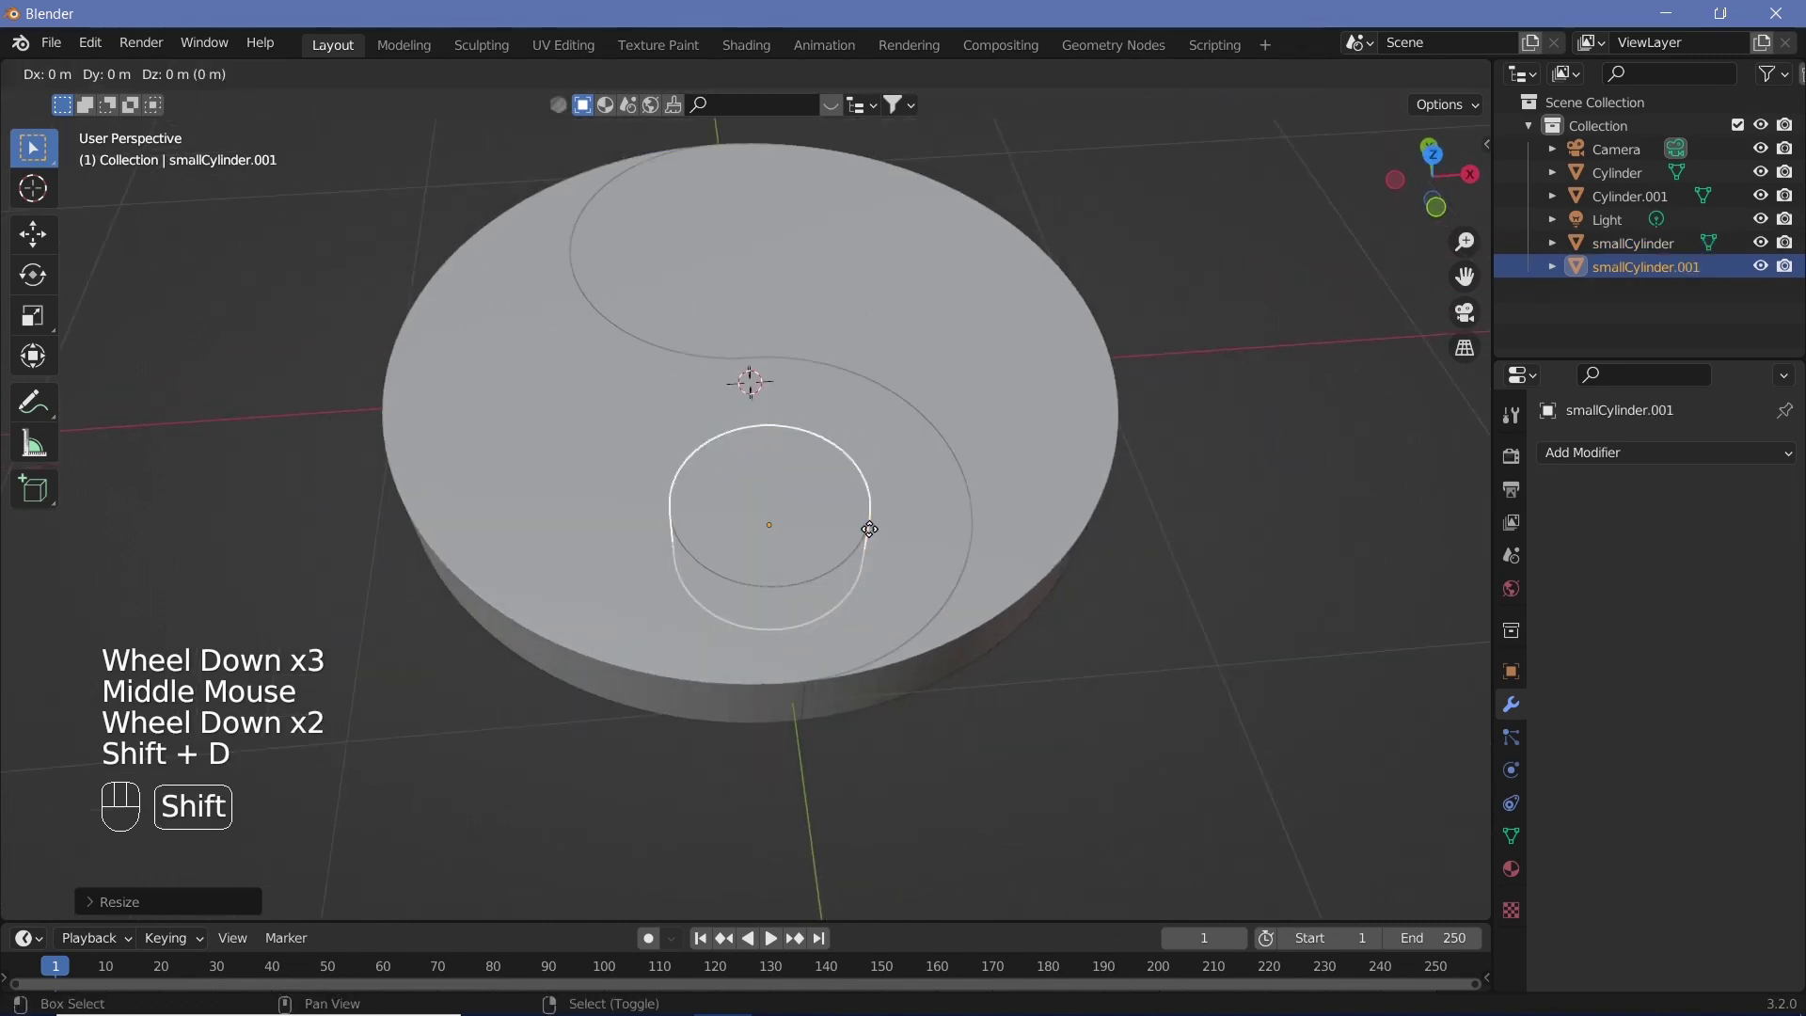
pyautogui.write('y1')
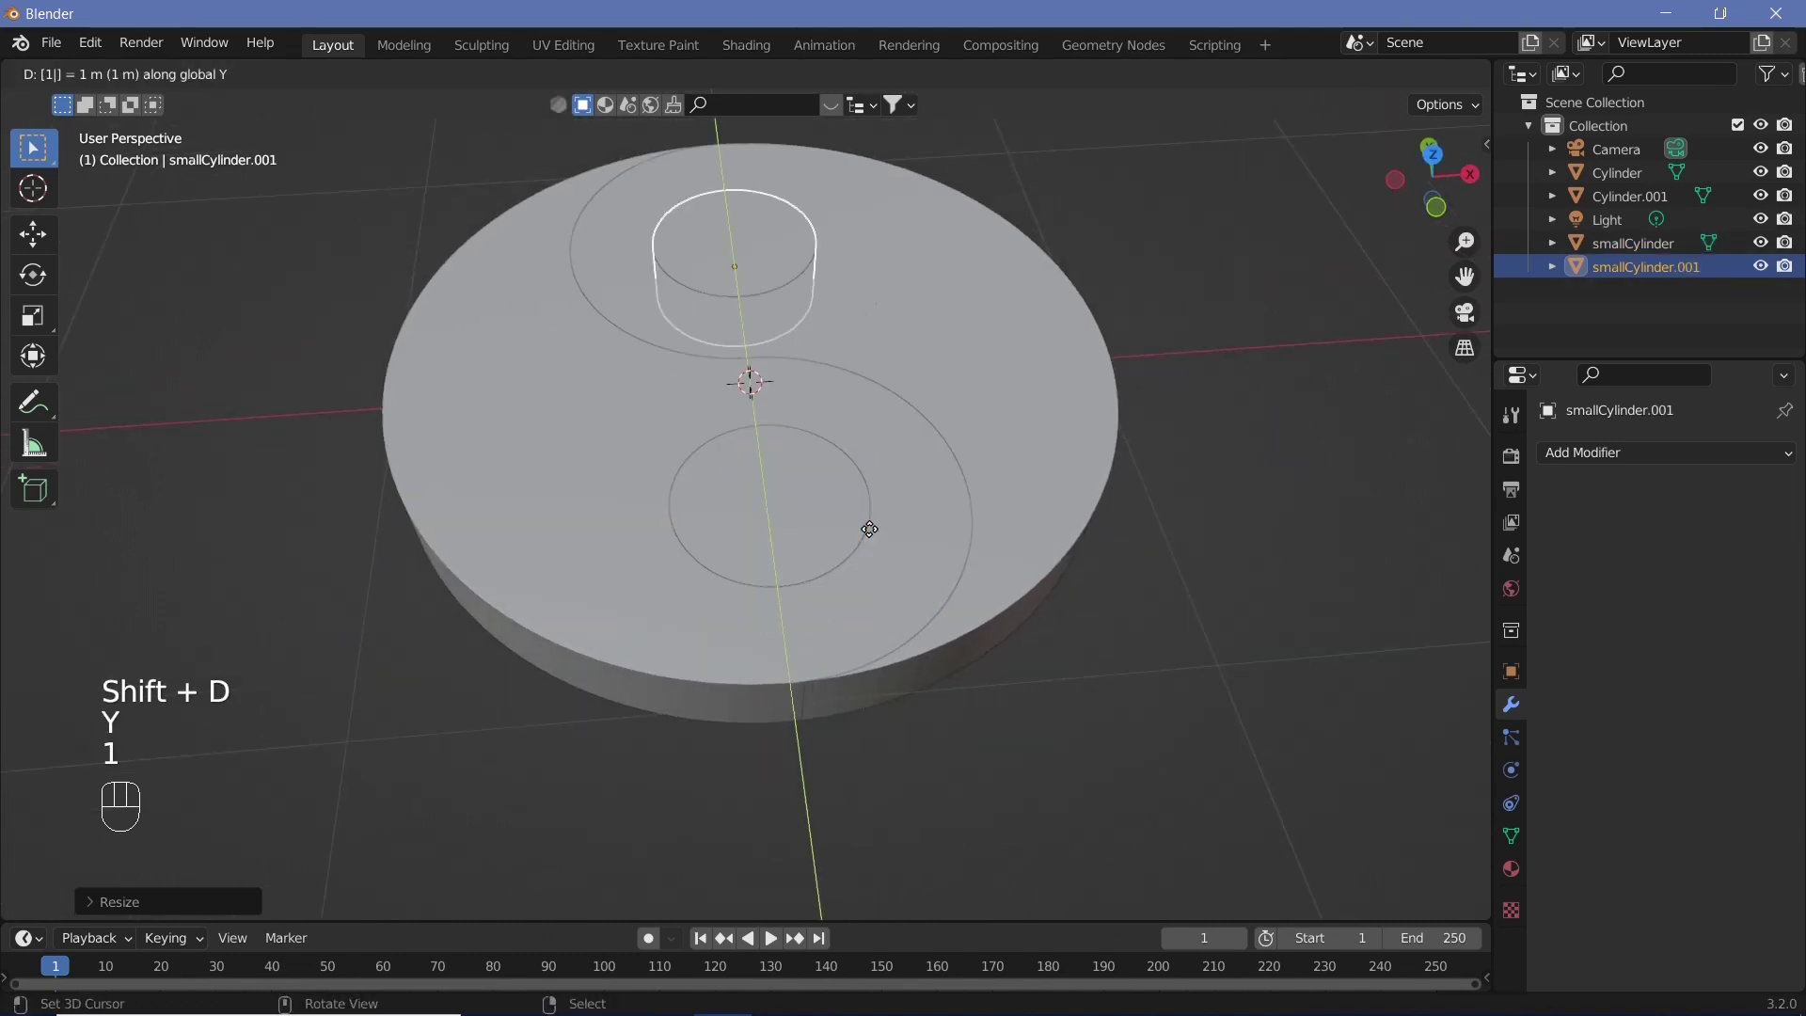
pyautogui.press('Return')
# Step: Select the duplicated half, Cylinder.001, and switch the viewport to rendered shading
pyautogui.moveTo(867, 528); pyautogui.dragTo(815, 374, button='middle')
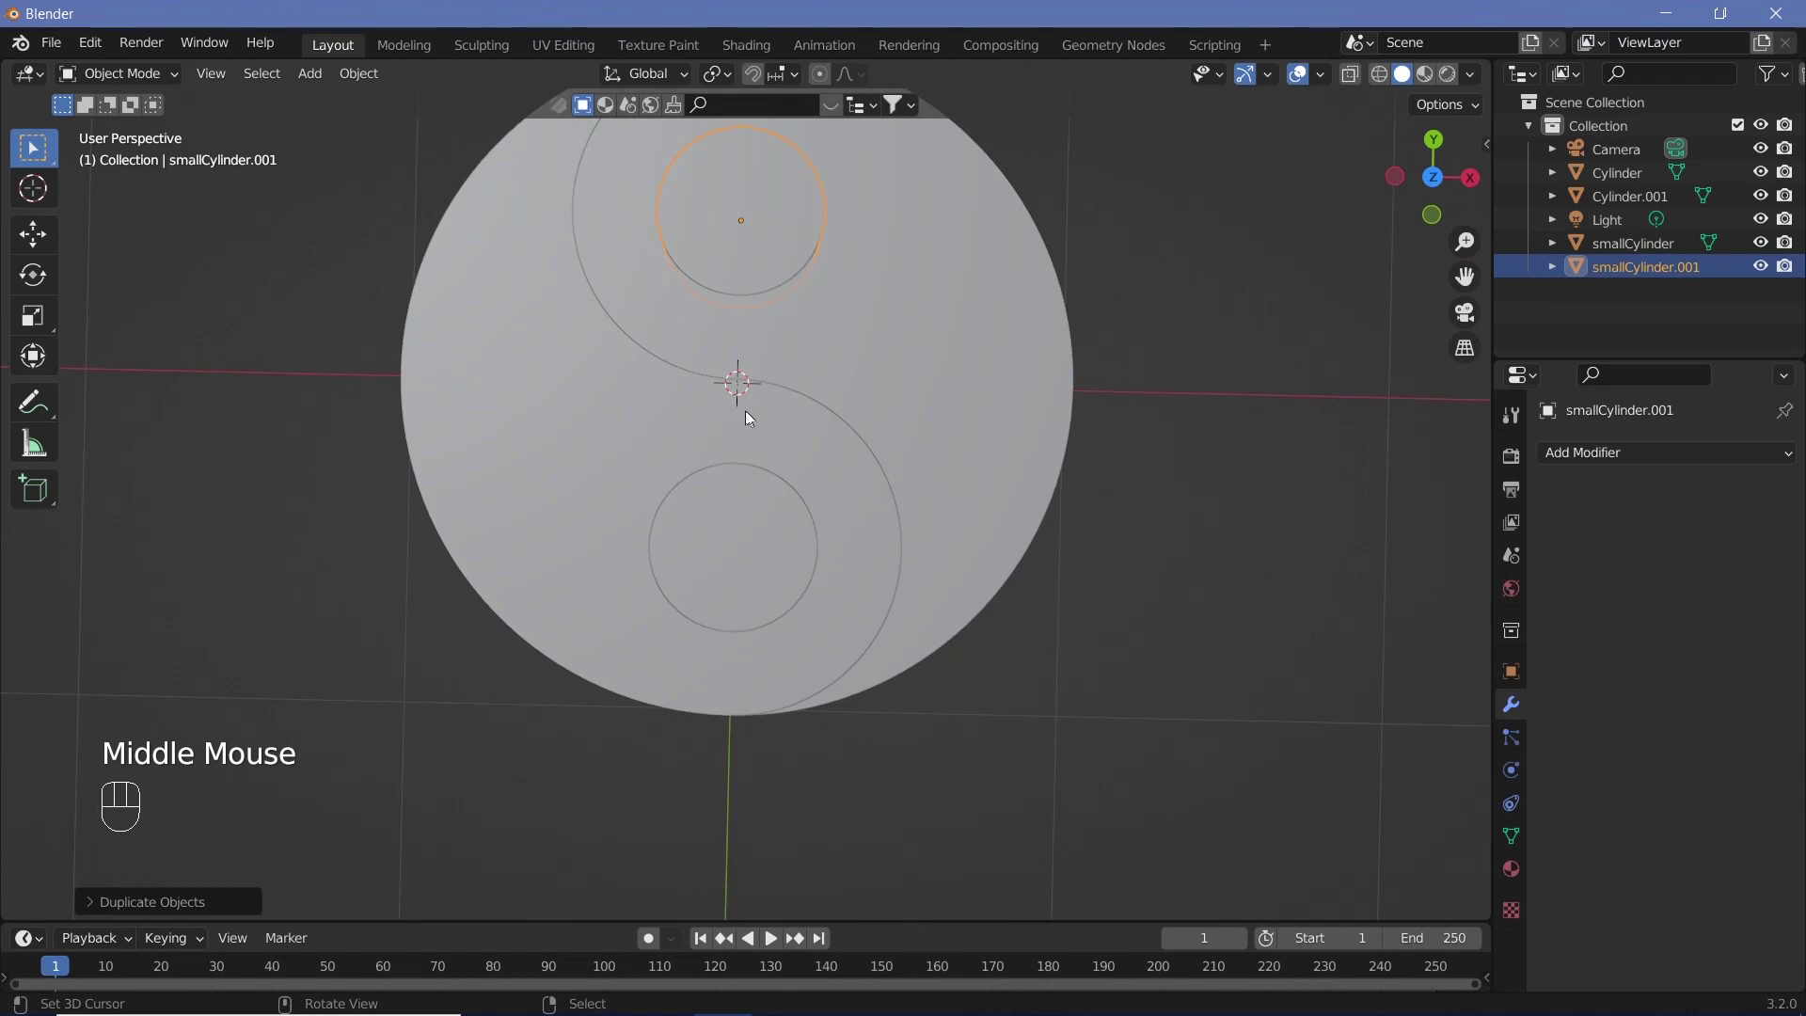
pyautogui.rightClick(596, 449)
pyautogui.rightClick(864, 389)
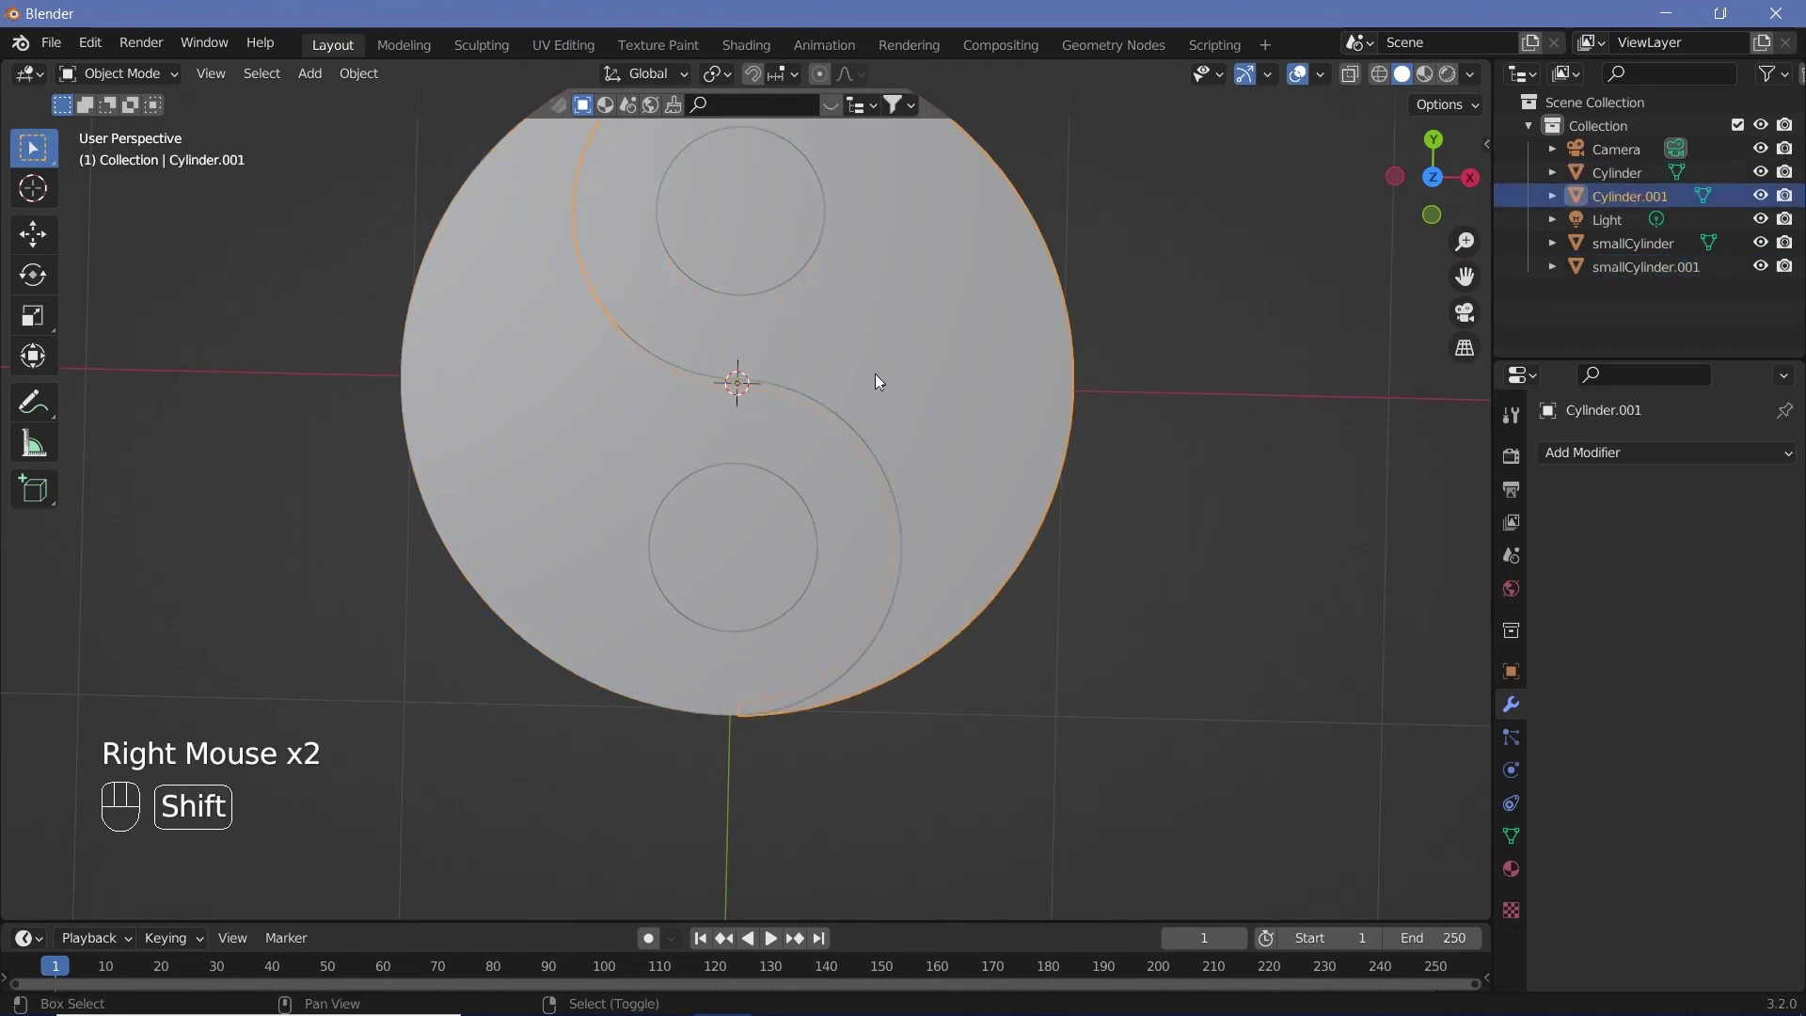
pyautogui.keyDown('shift'); pyautogui.moveTo(874, 374); pyautogui.dragTo(842, 476, button='middle'); pyautogui.keyUp('shift')
pyautogui.click(1448, 73)
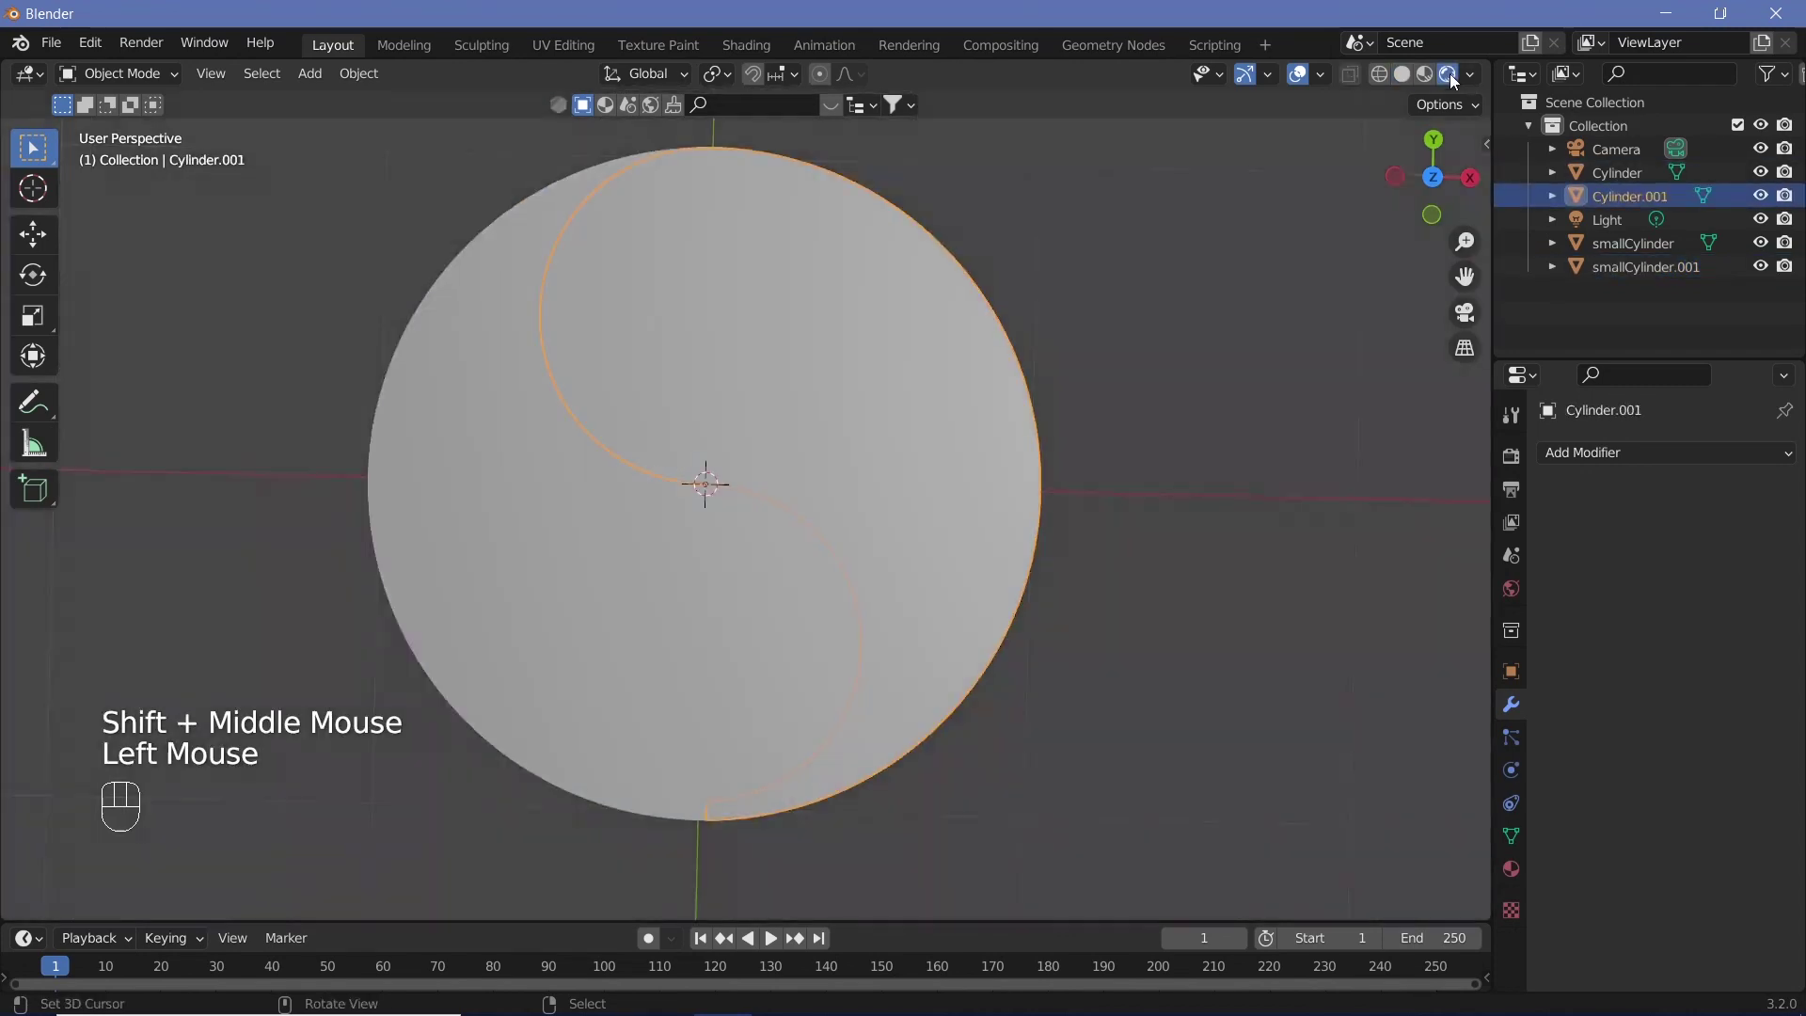
# Step: Clear the Light's location back to the origin and raise it about 4.1 m along the Z axis
pyautogui.click(1627, 221)
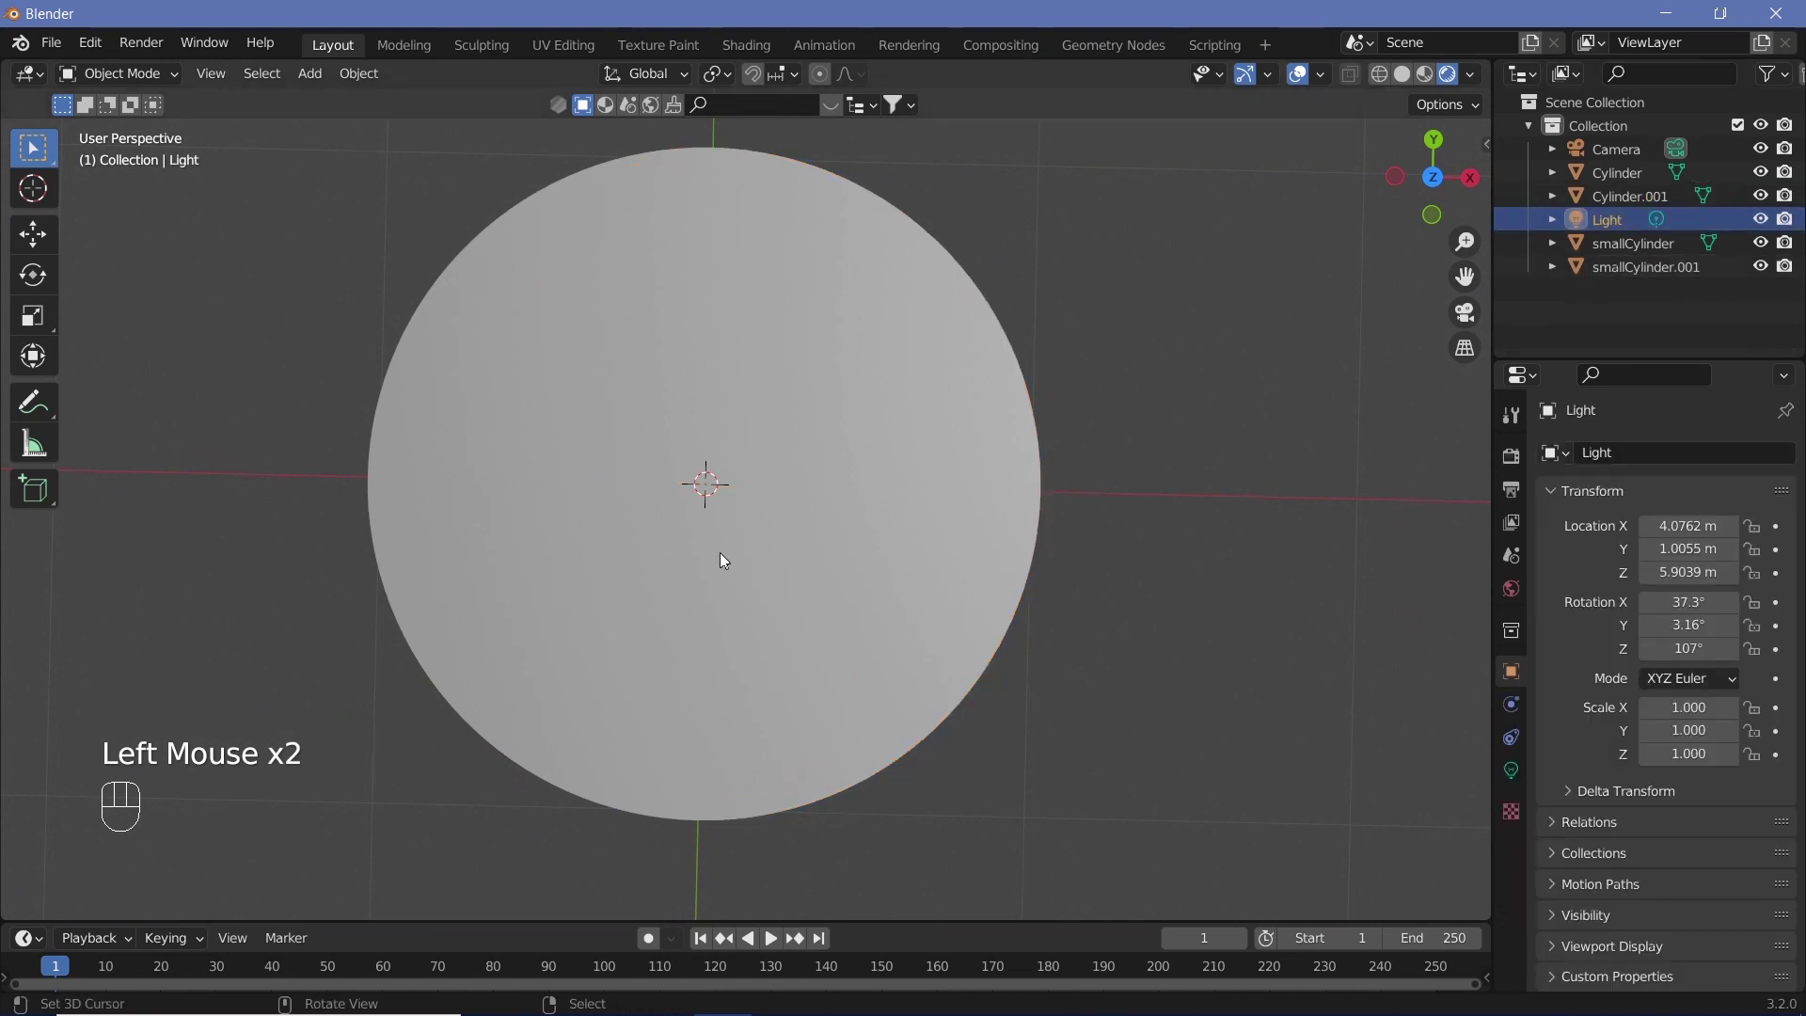
pyautogui.hotkey('alt', 'g')
pyautogui.press('g')
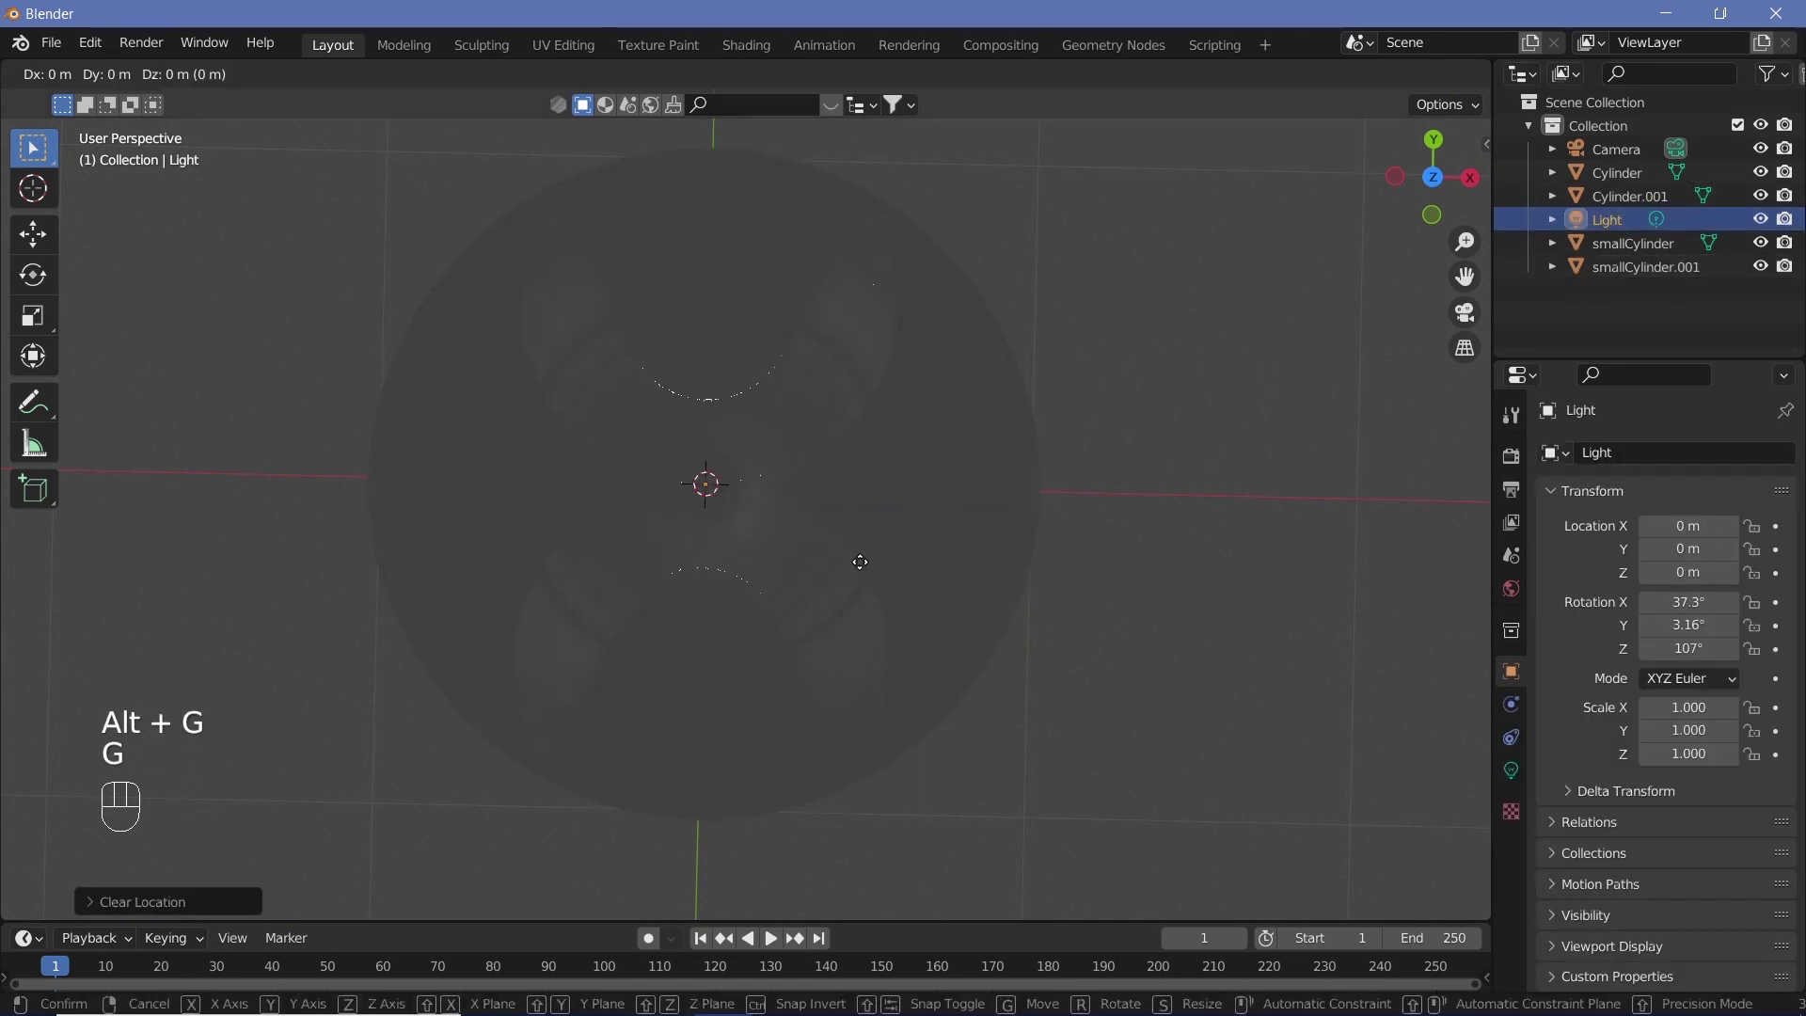
pyautogui.press('z')
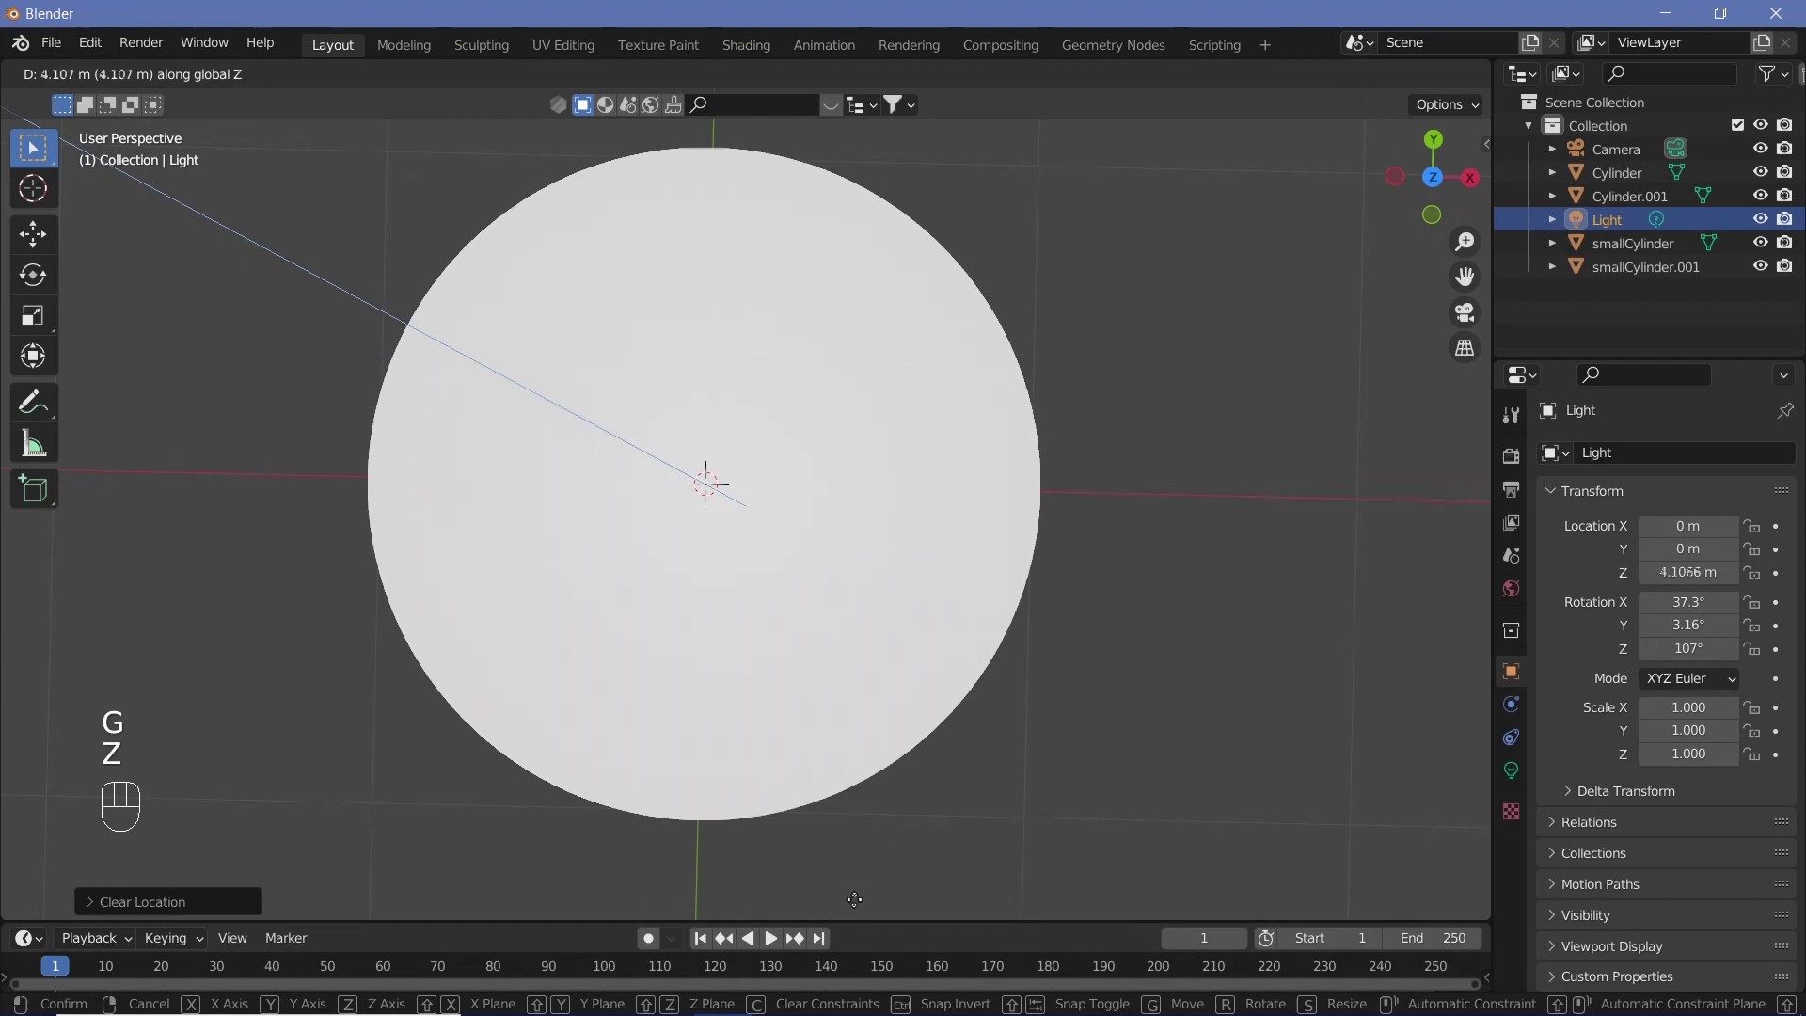
pyautogui.click(681, 651)
pyautogui.keyDown('shift'); pyautogui.moveTo(681, 650); pyautogui.dragTo(775, 512, button='middle'); pyautogui.keyUp('shift')
# Step: Give the teardrop half named Cylinder a new material with a black base color
pyautogui.rightClick(726, 487)
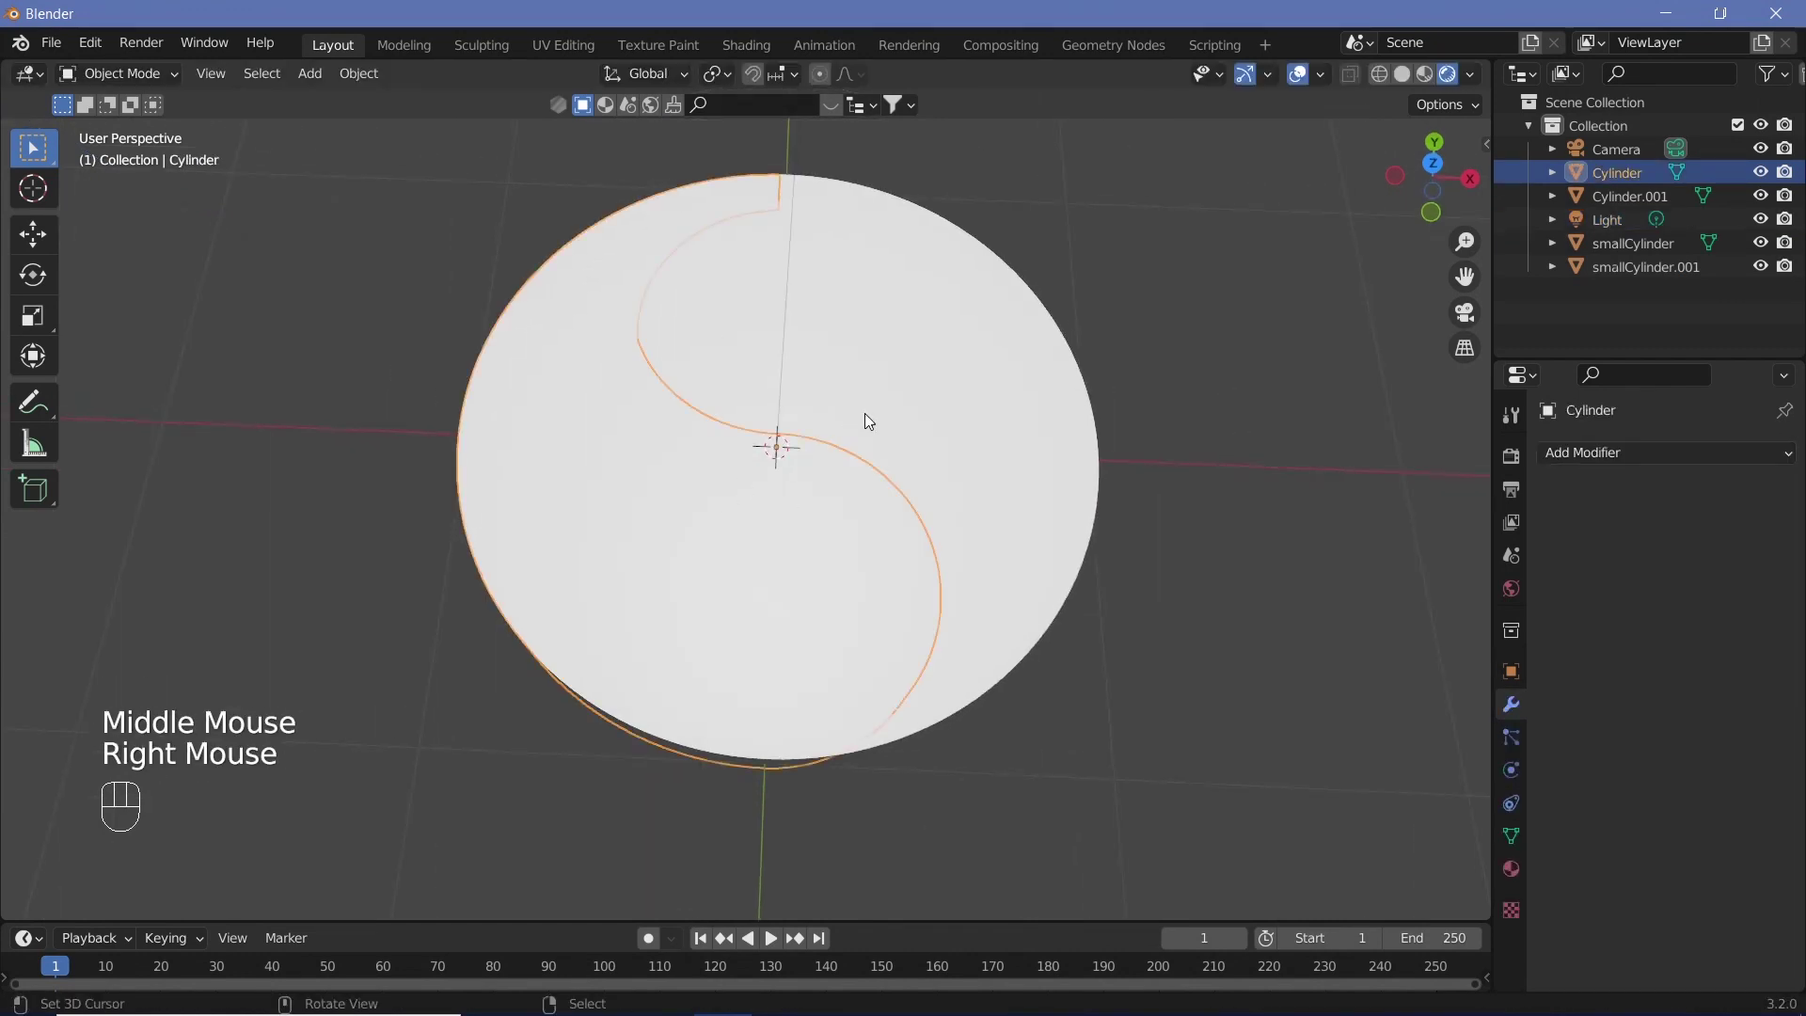
pyautogui.rightClick(879, 494)
pyautogui.rightClick(803, 629)
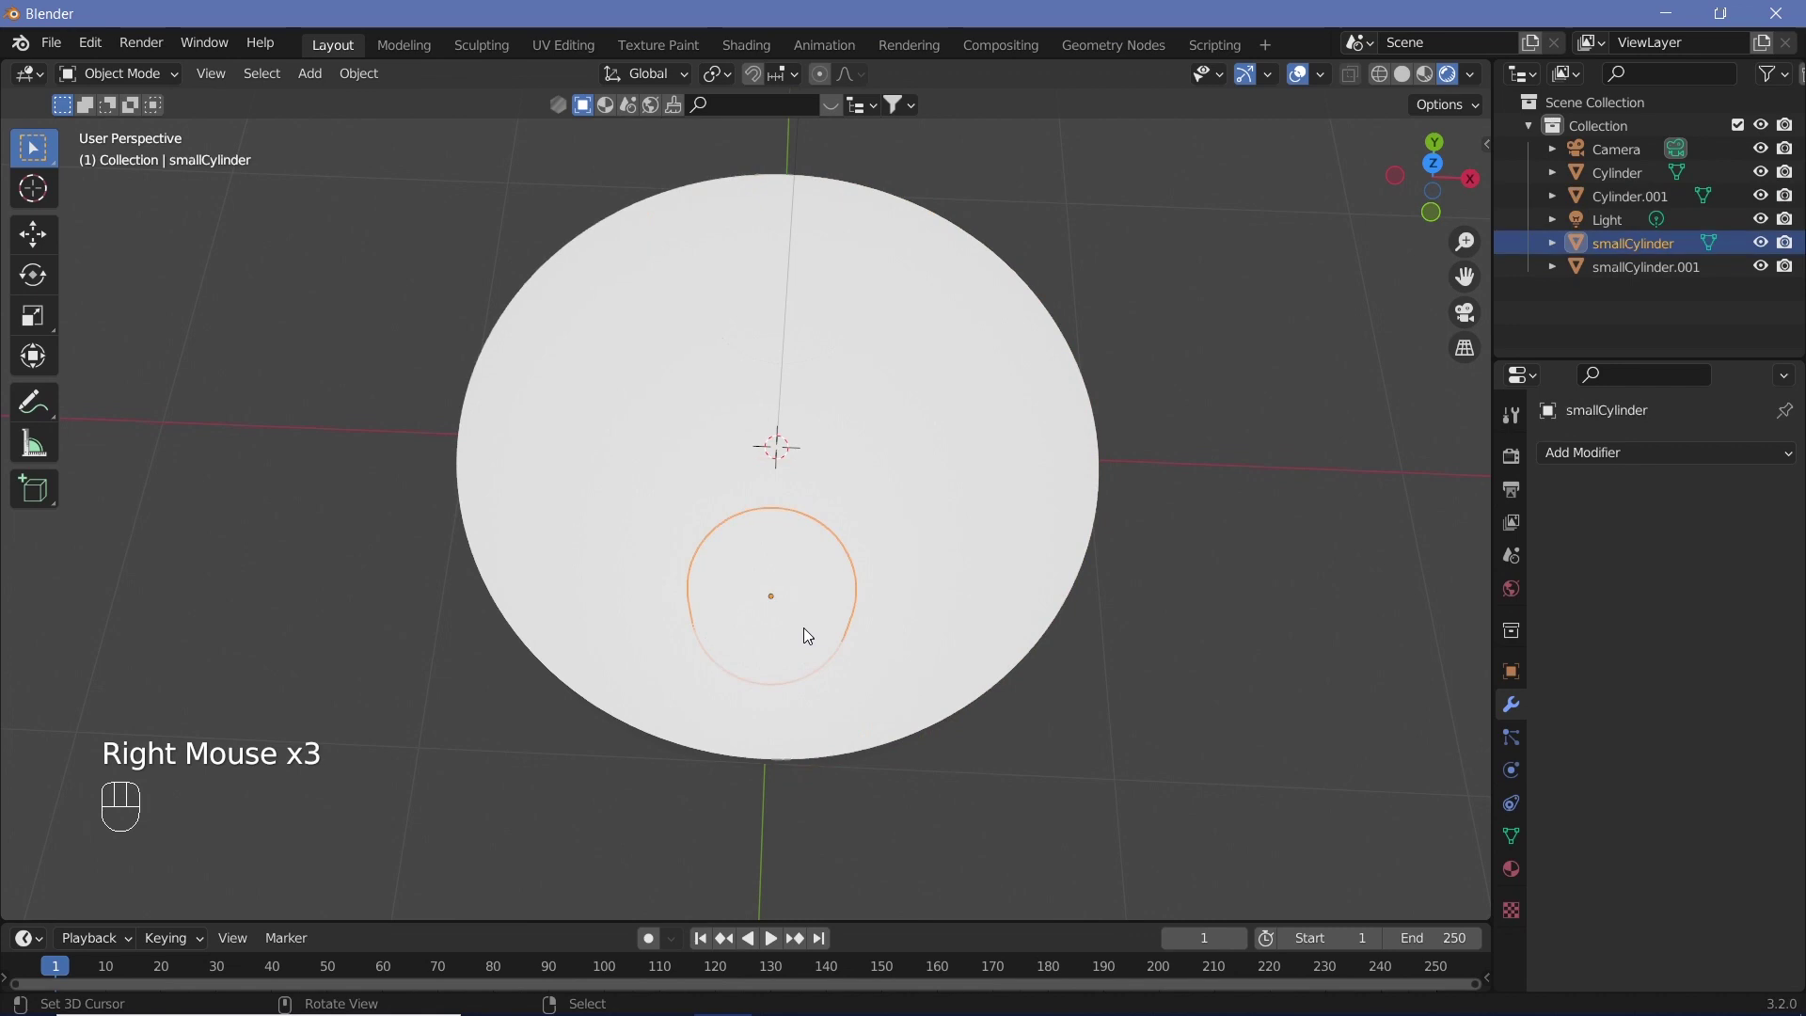
pyautogui.rightClick(596, 528)
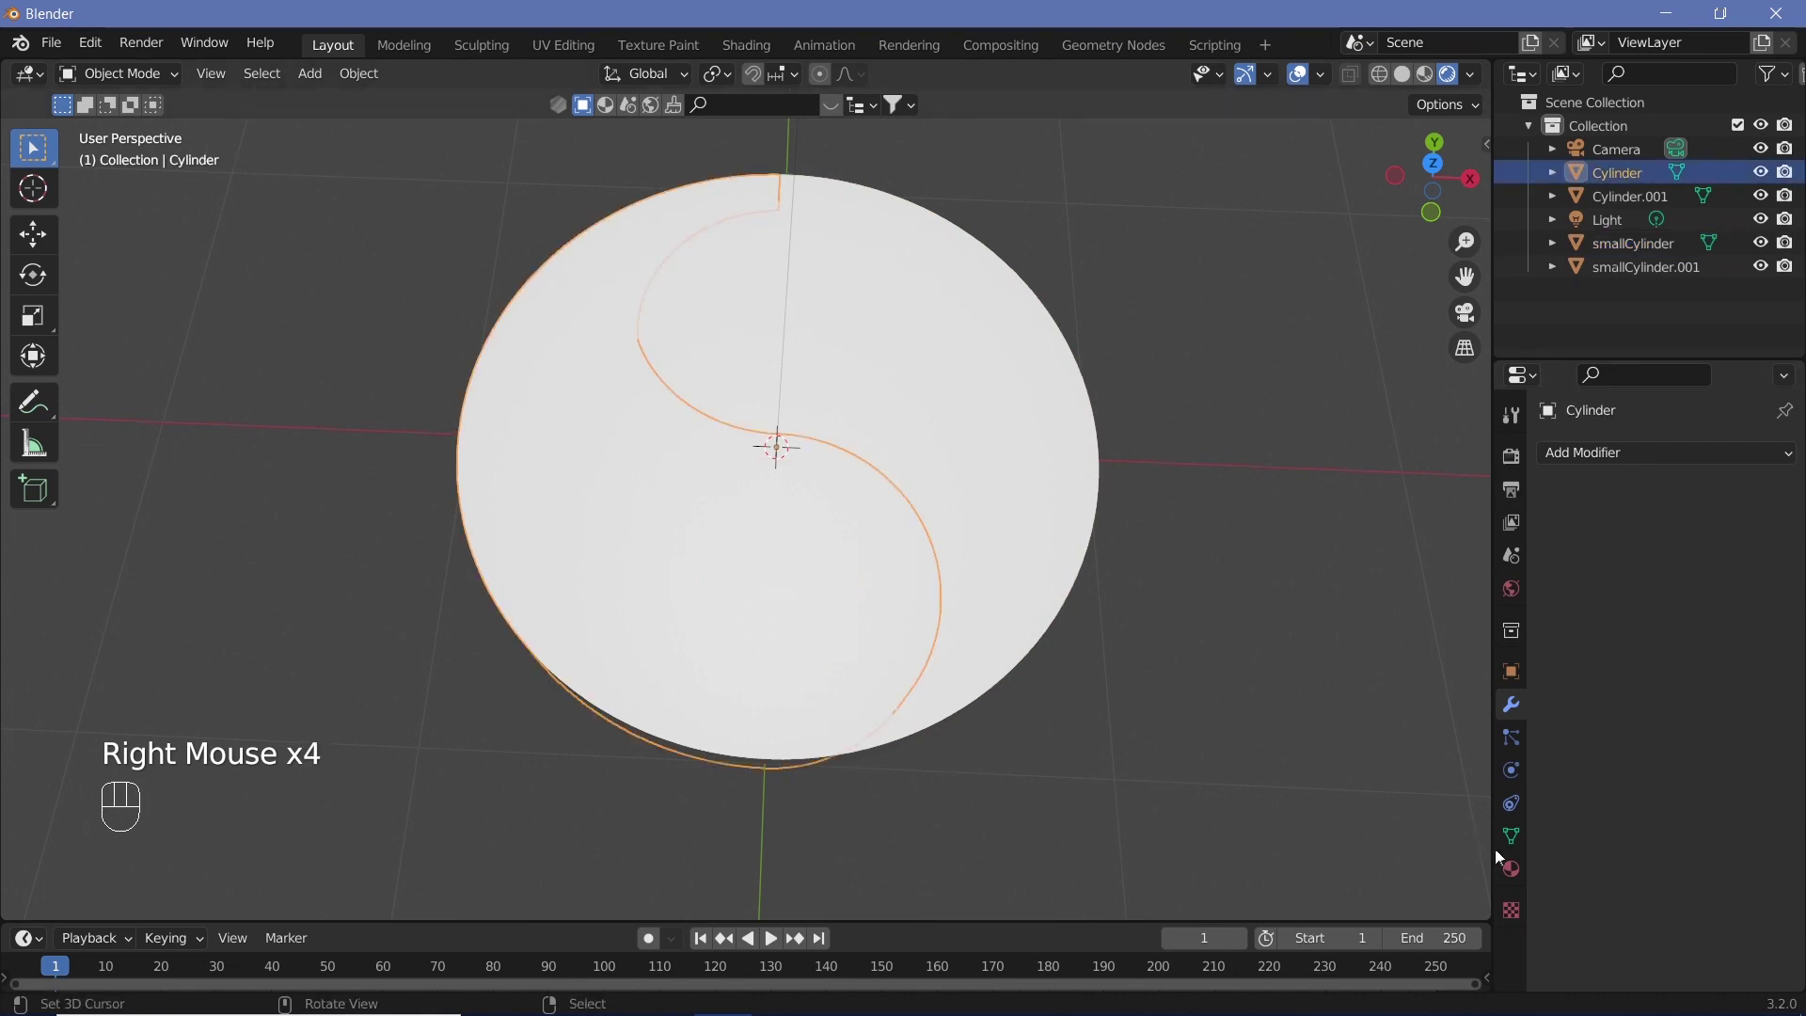
pyautogui.click(1512, 871)
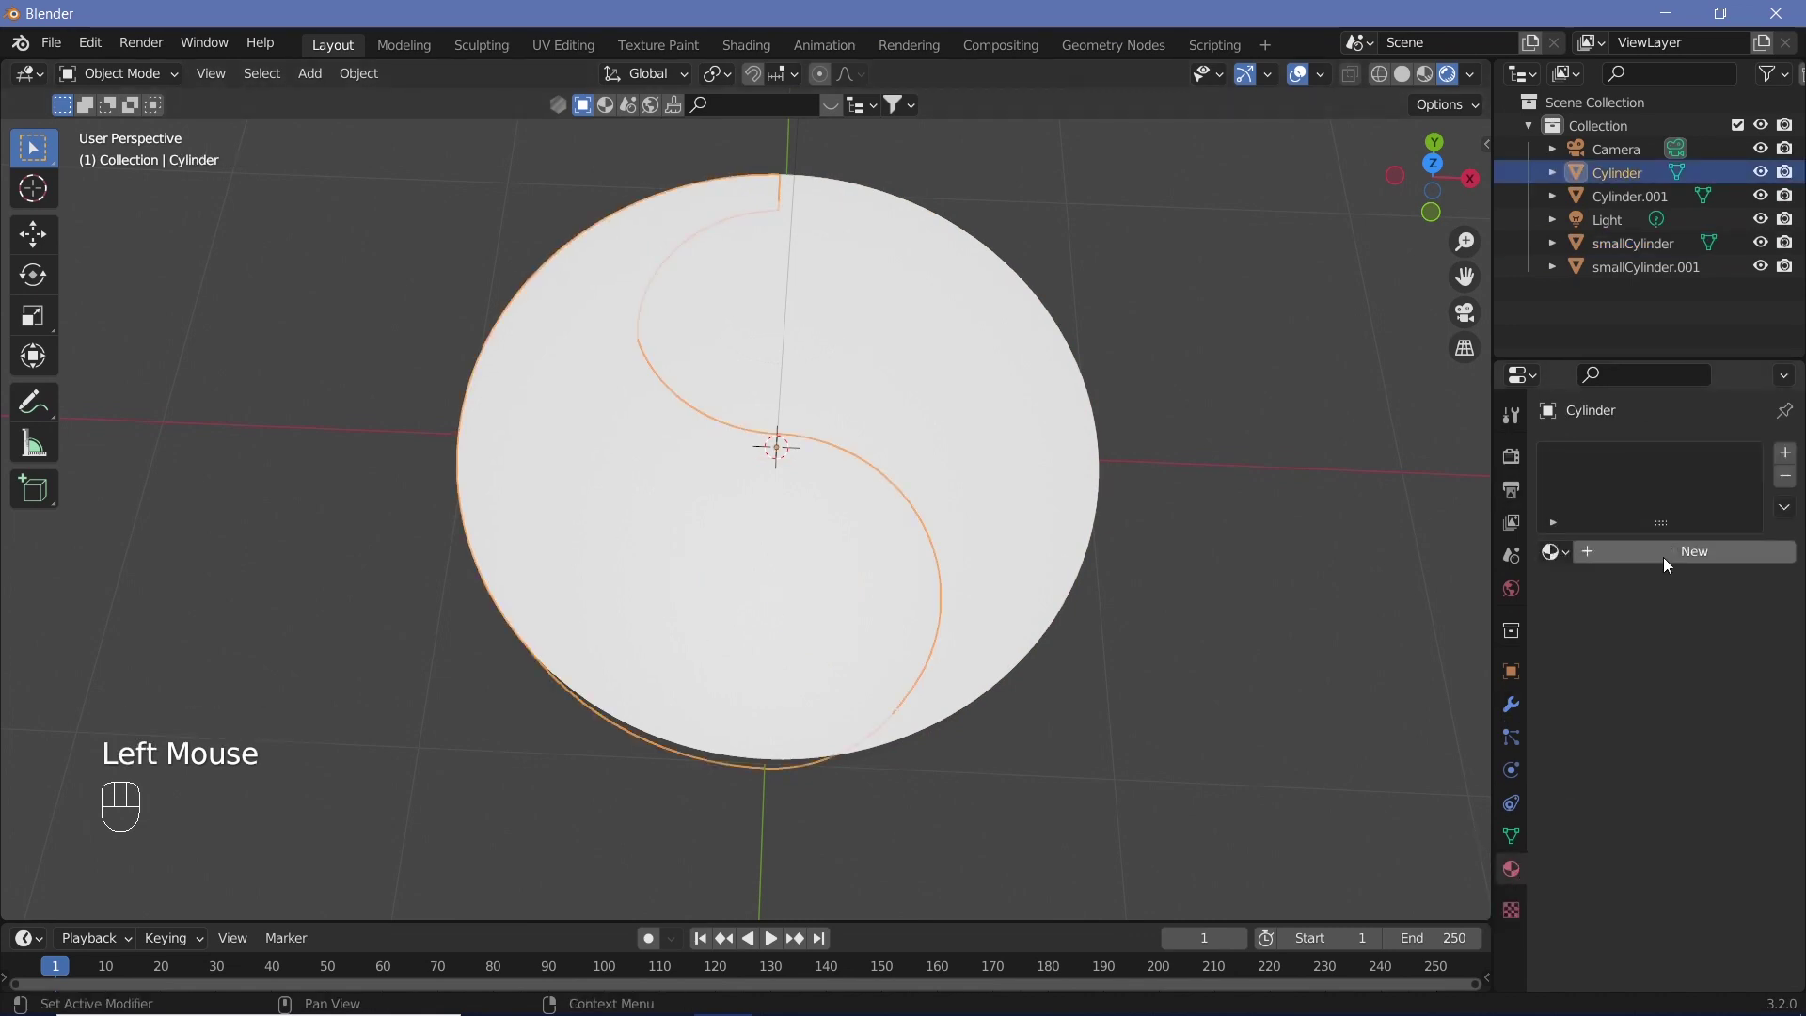
pyautogui.click(1663, 555)
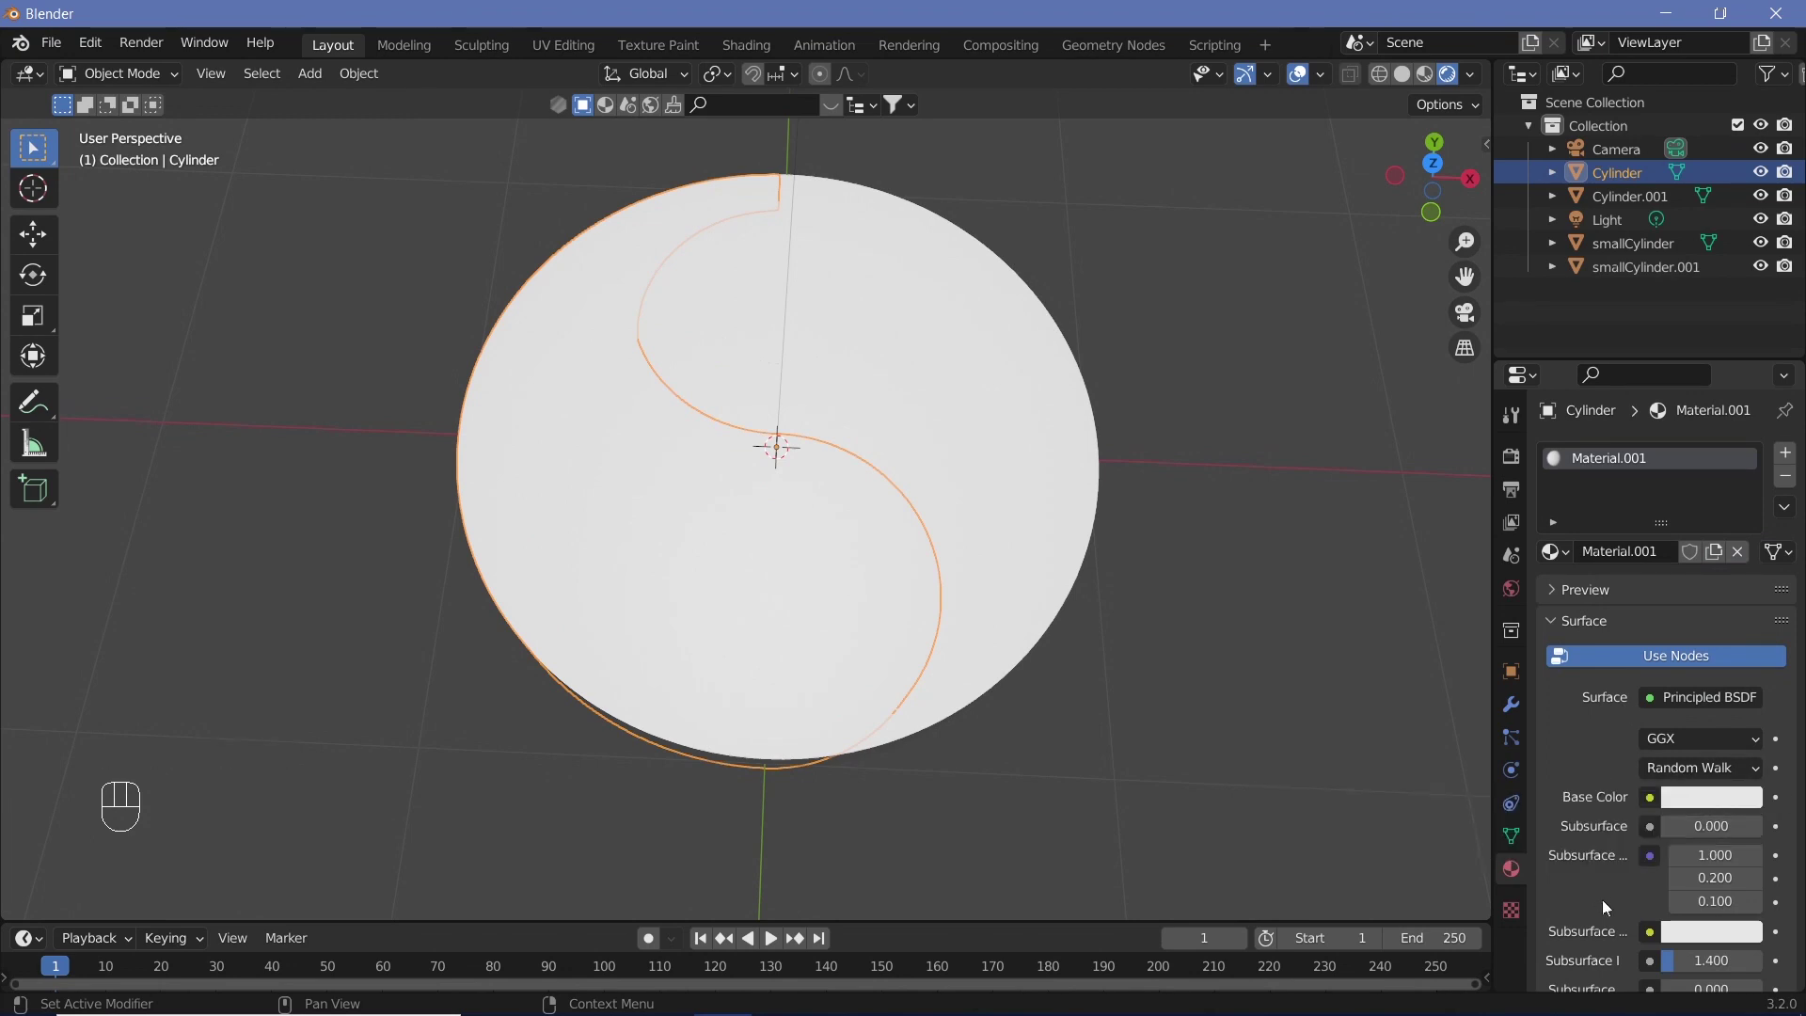
pyautogui.click(1692, 809)
pyautogui.click(1748, 629)
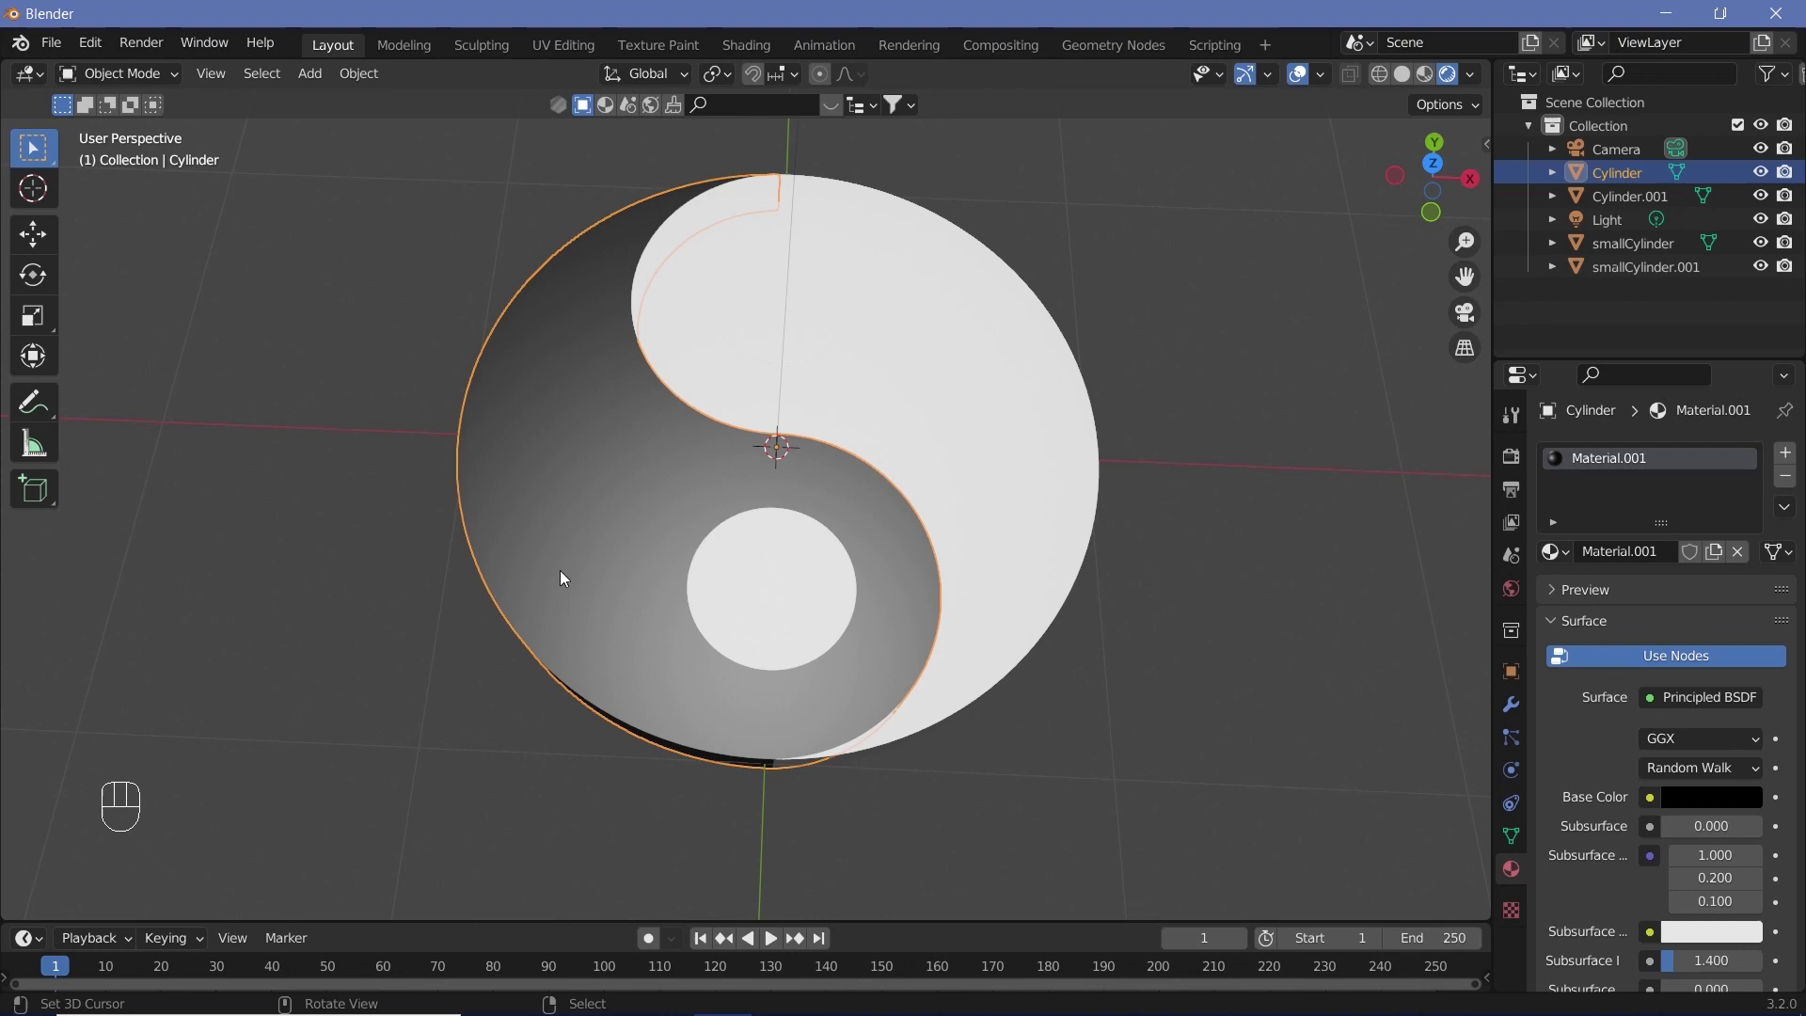
# Step: Set the black material's Roughness to 1.000 and Metallic to 1.000
pyautogui.scroll(-4, 1594, 850)
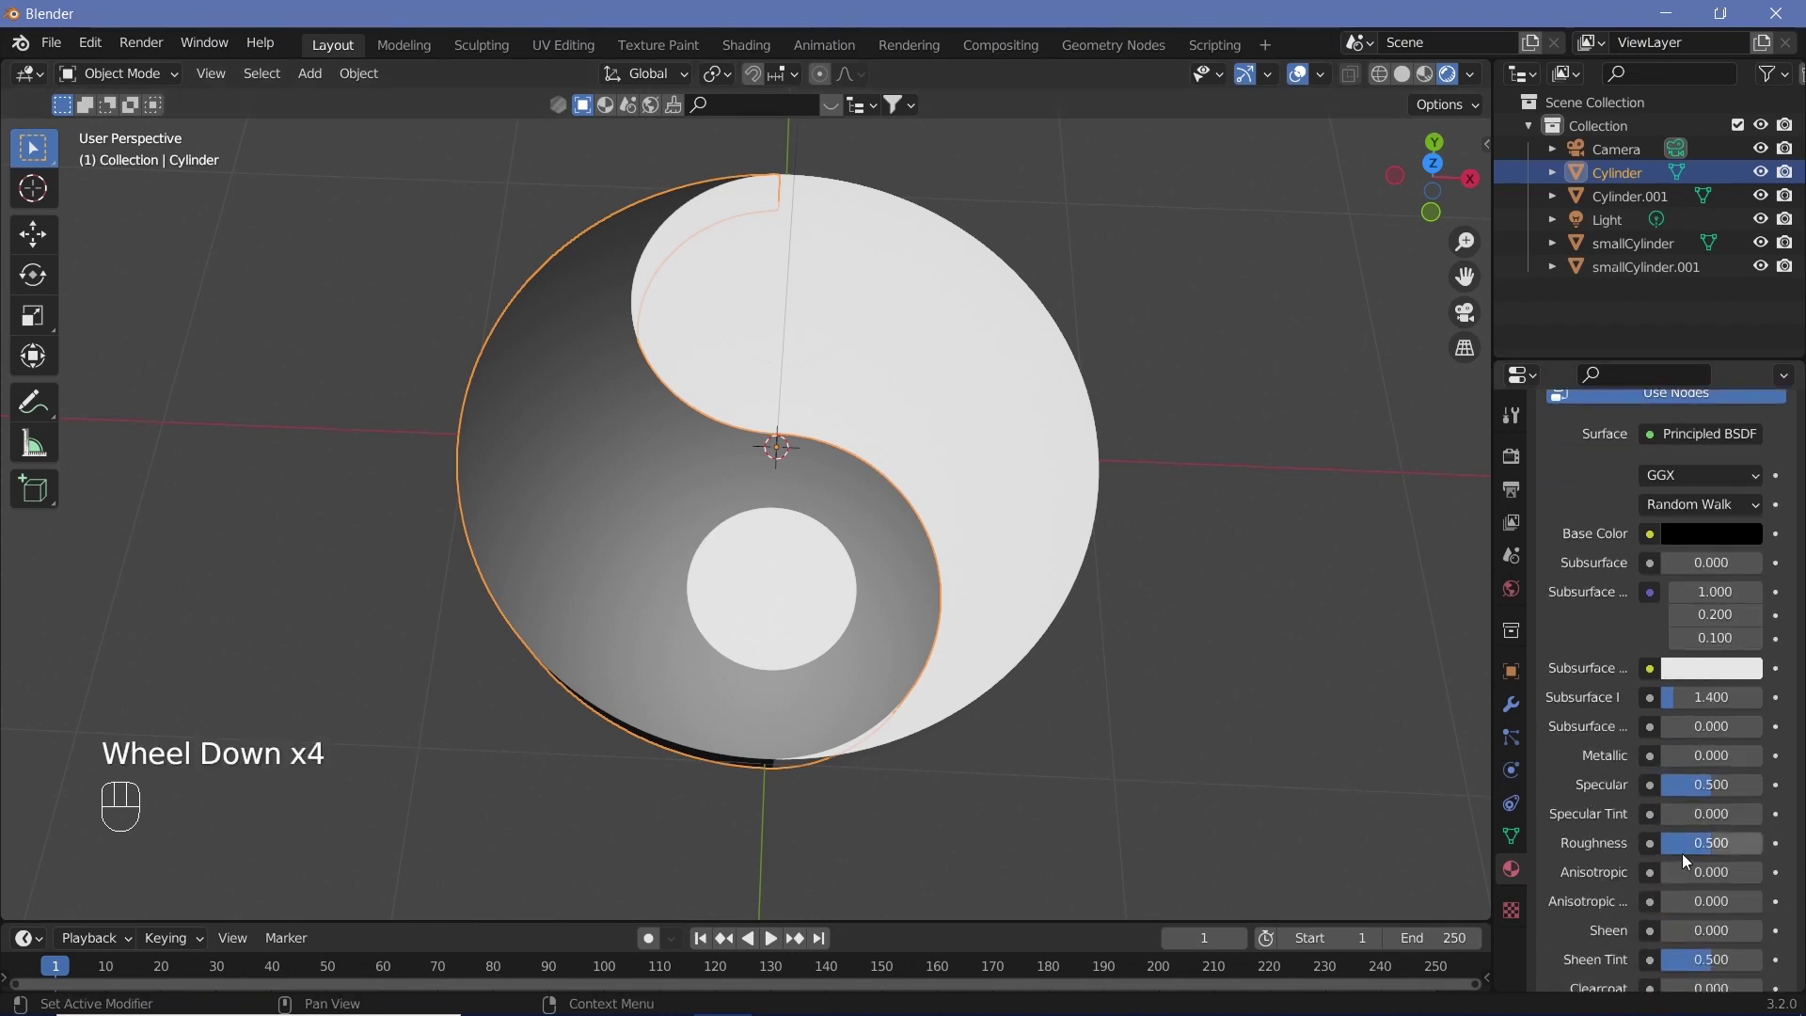
pyautogui.moveTo(1711, 843); pyautogui.dragTo(1759, 843)
pyautogui.moveTo(1676, 755); pyautogui.dragTo(1760, 755)
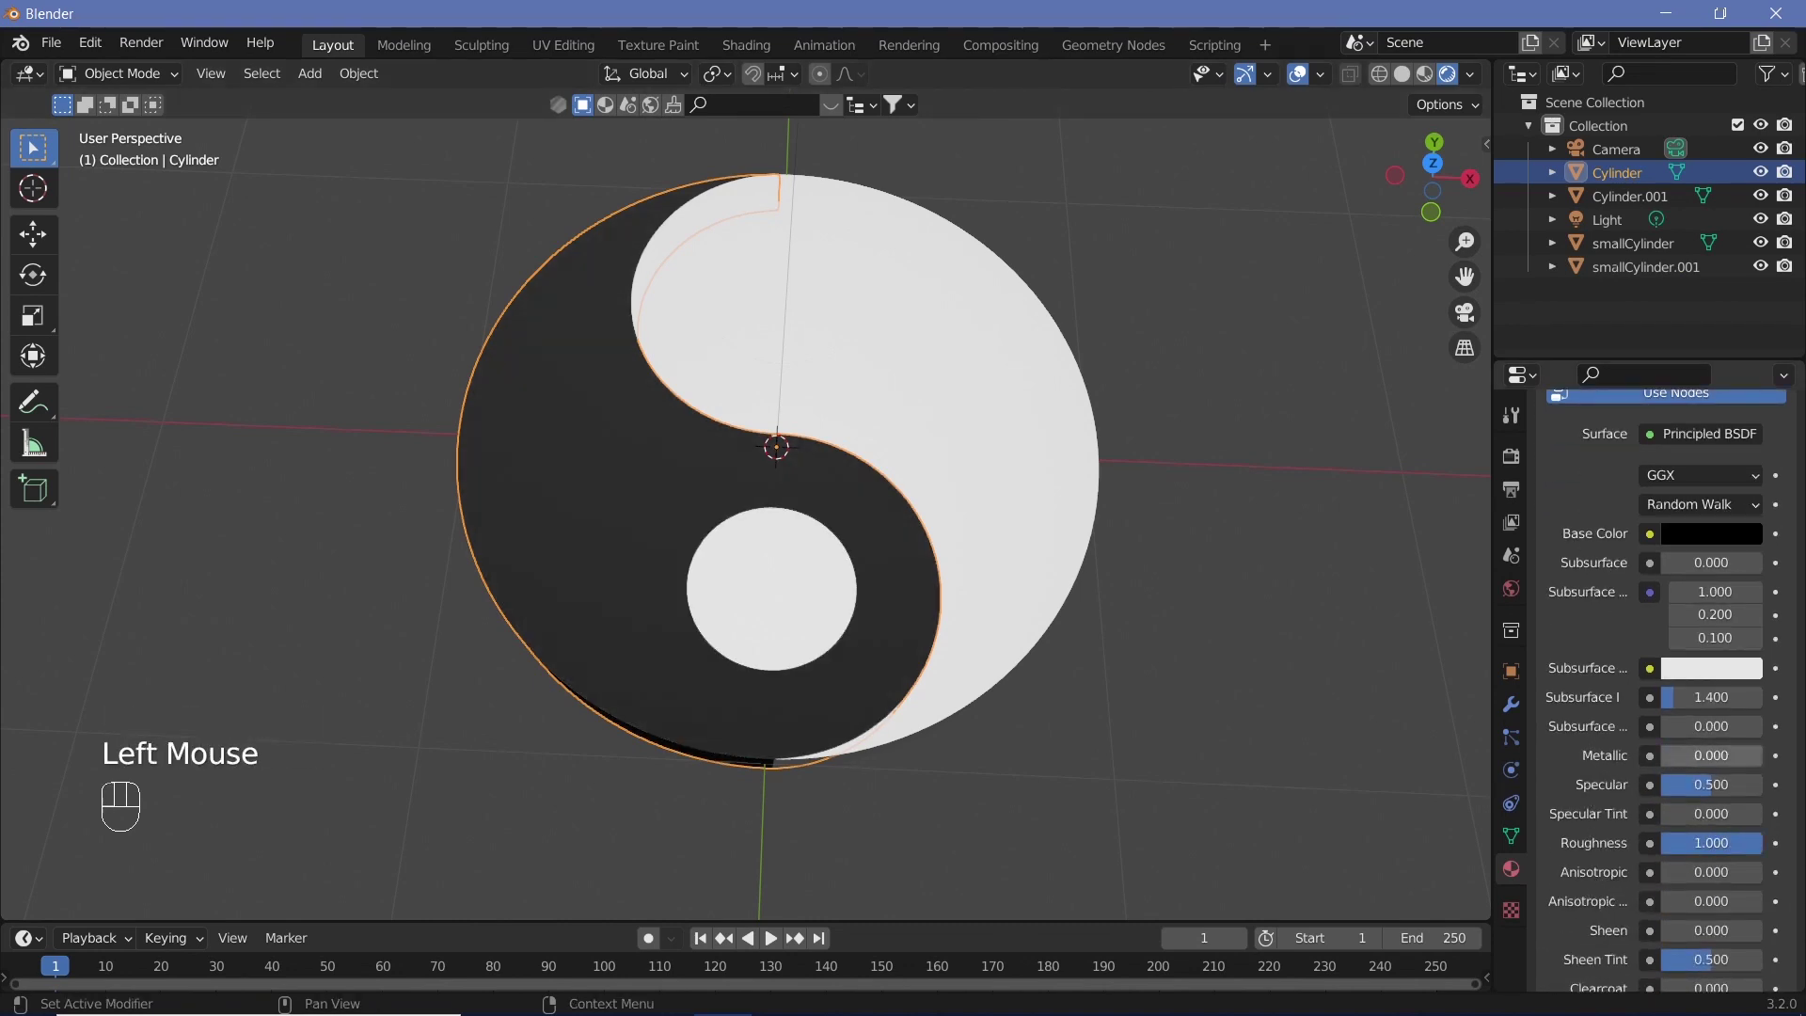
pyautogui.moveTo(816, 569); pyautogui.dragTo(773, 365, button='middle')
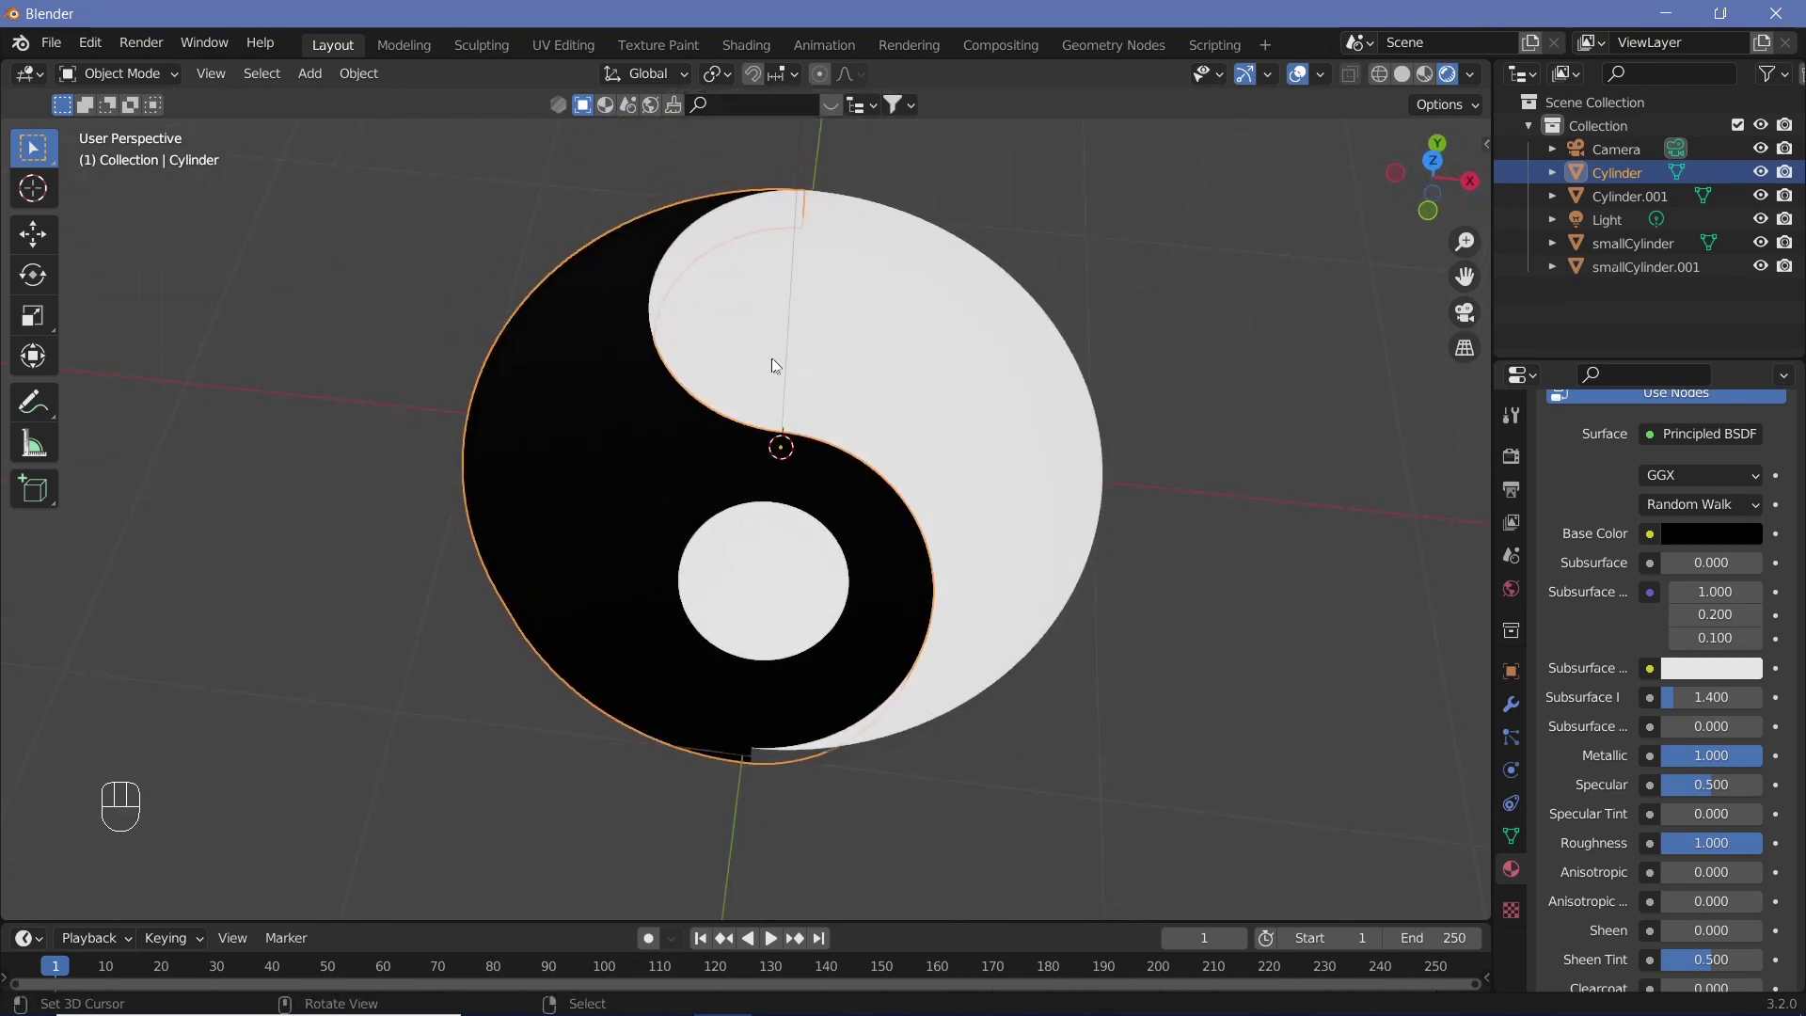
# Step: Assign the existing black Material.001 to smallCylinder.001, the dot inside the white half
pyautogui.rightClick(802, 319)
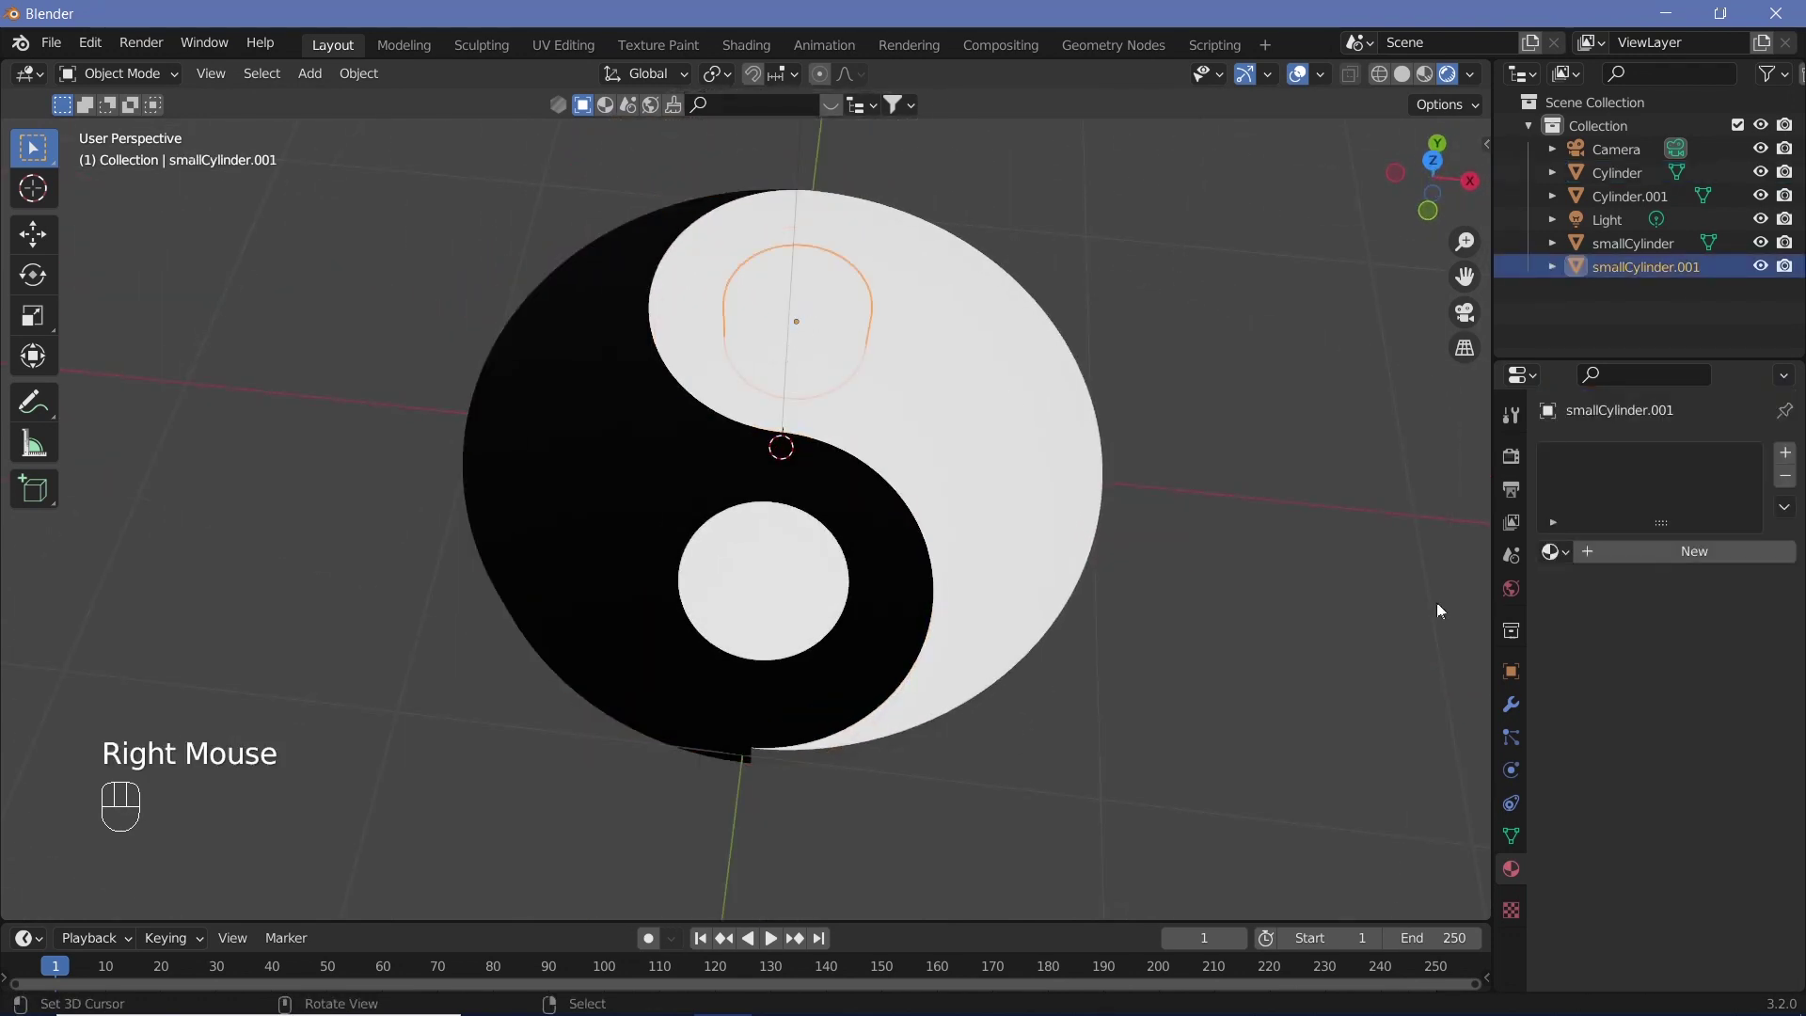
pyautogui.click(1554, 551)
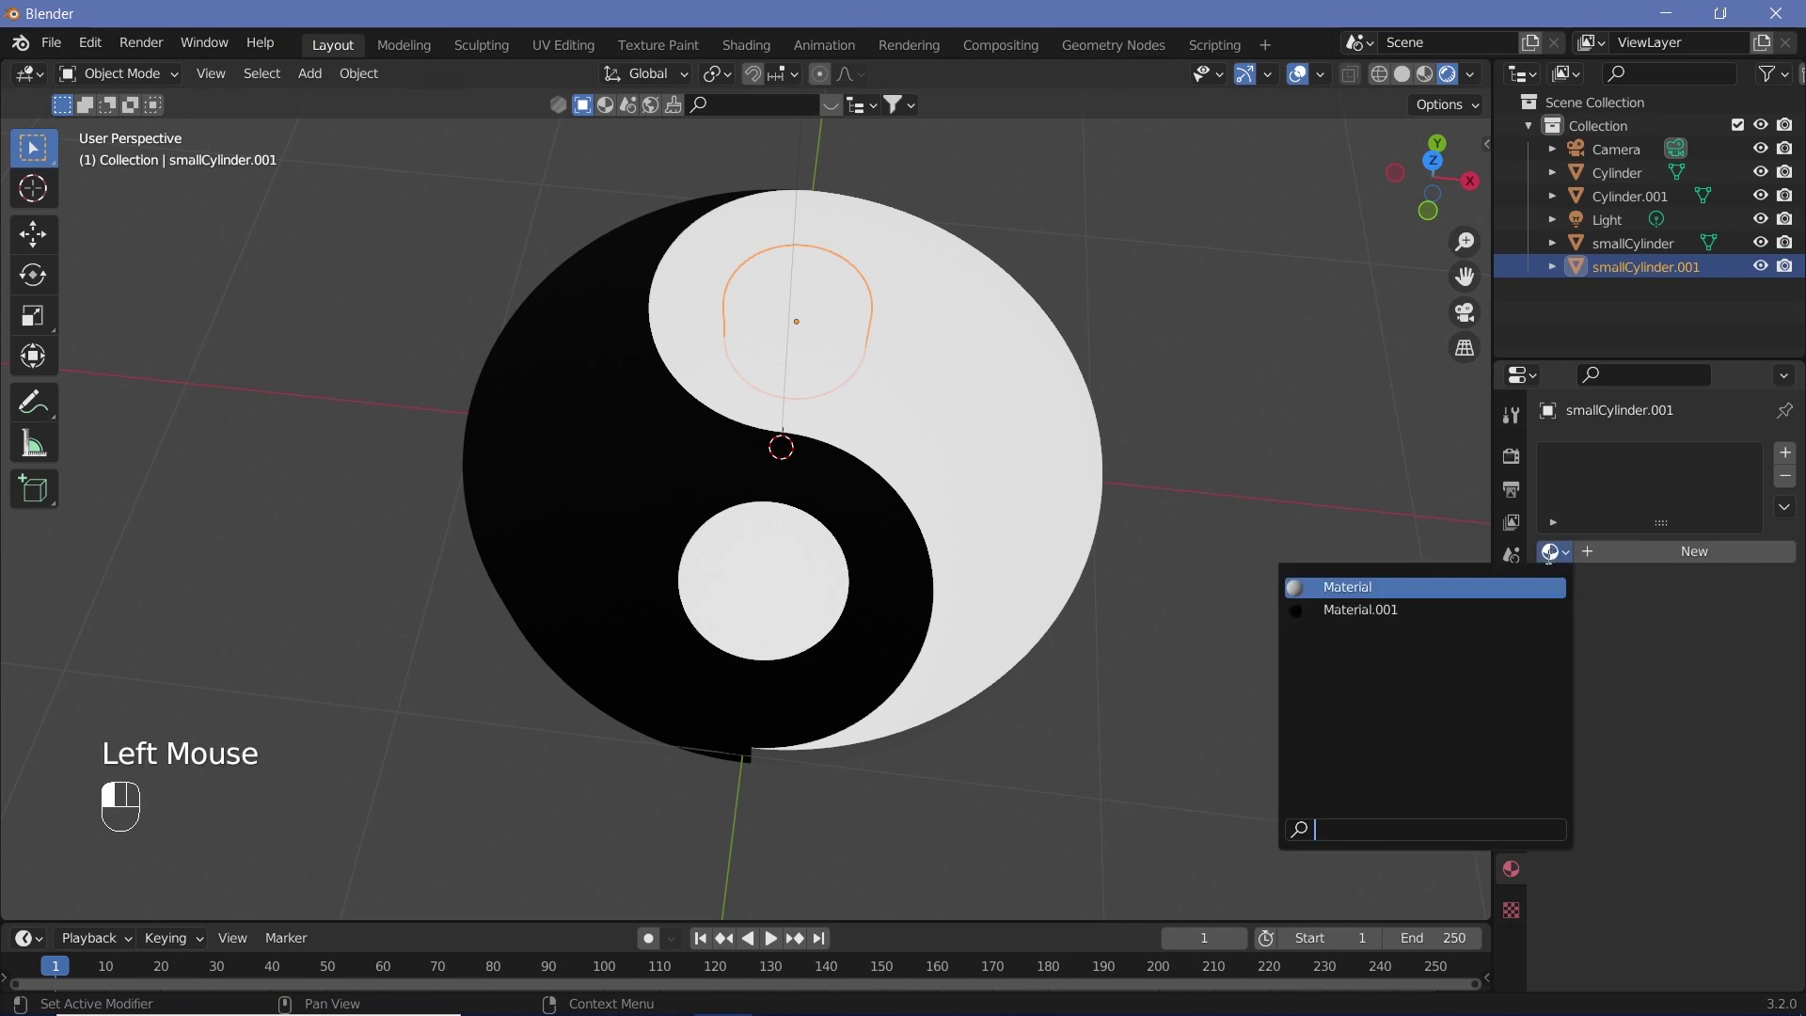
pyautogui.click(1397, 610)
pyautogui.moveTo(838, 613); pyautogui.dragTo(793, 512, button='middle')
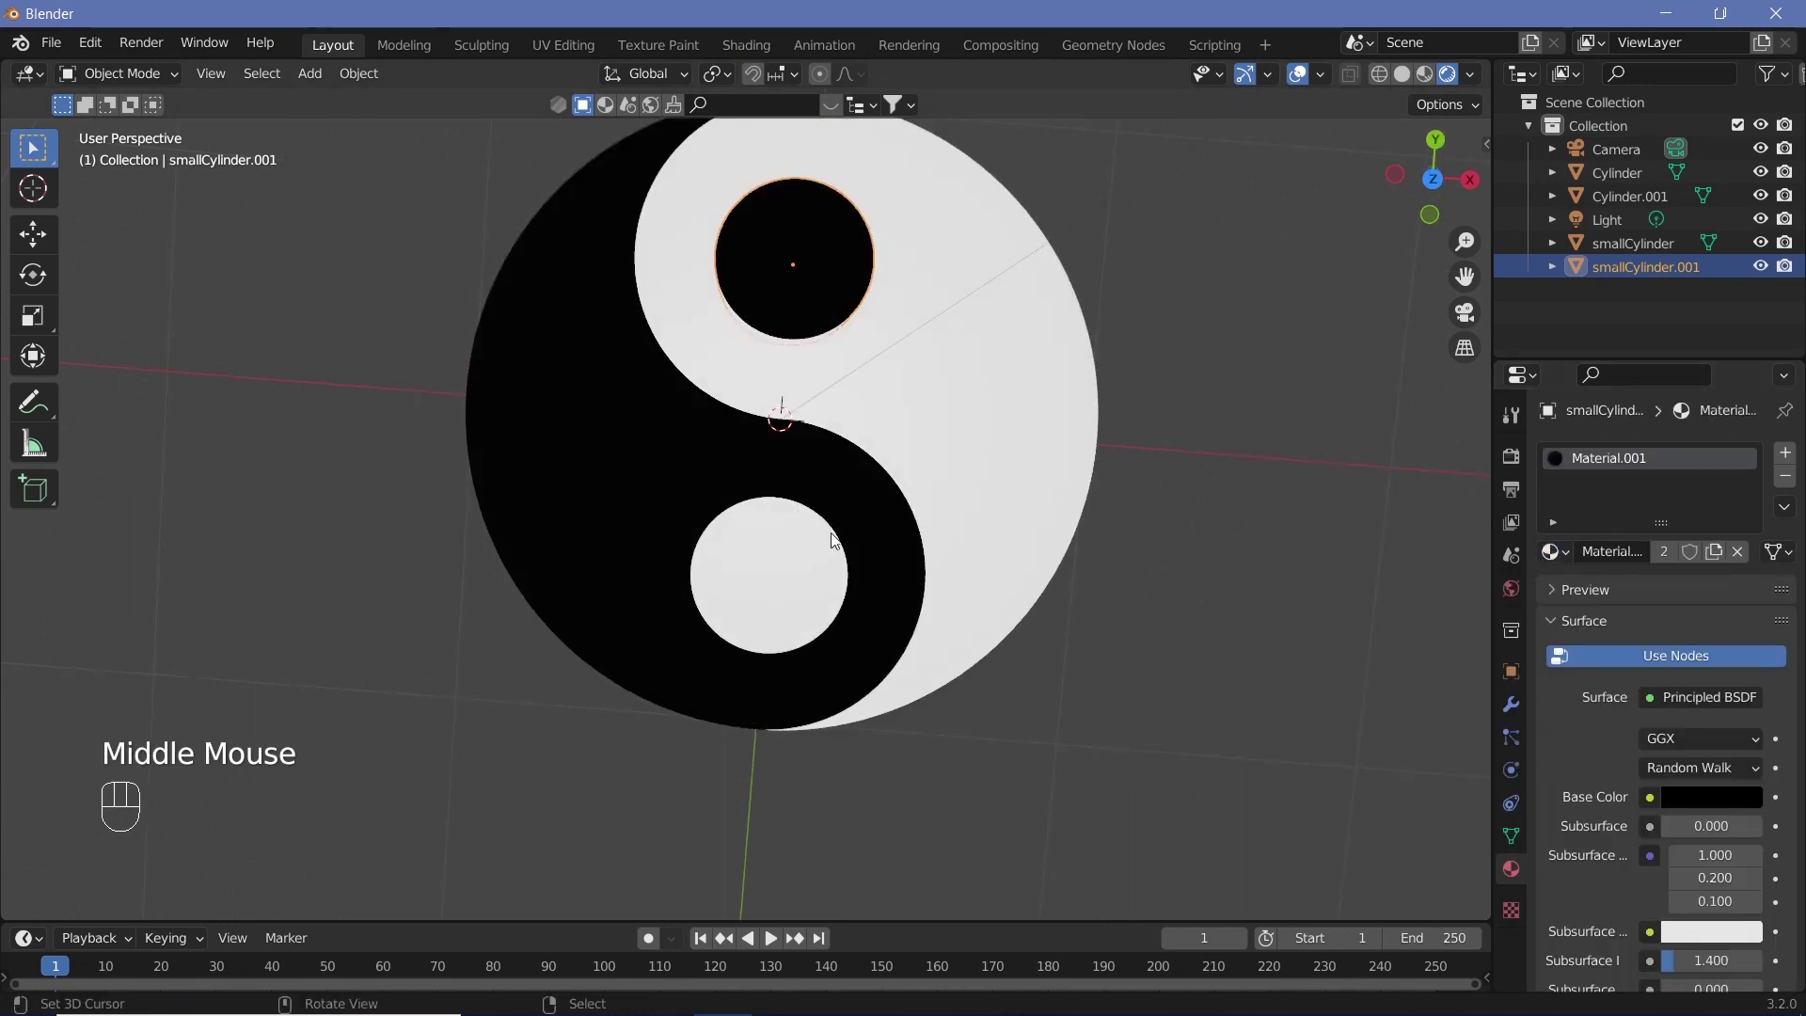
pyautogui.keyDown('shift'); pyautogui.moveTo(732, 456); pyautogui.dragTo(645, 406, button='middle'); pyautogui.keyUp('shift')
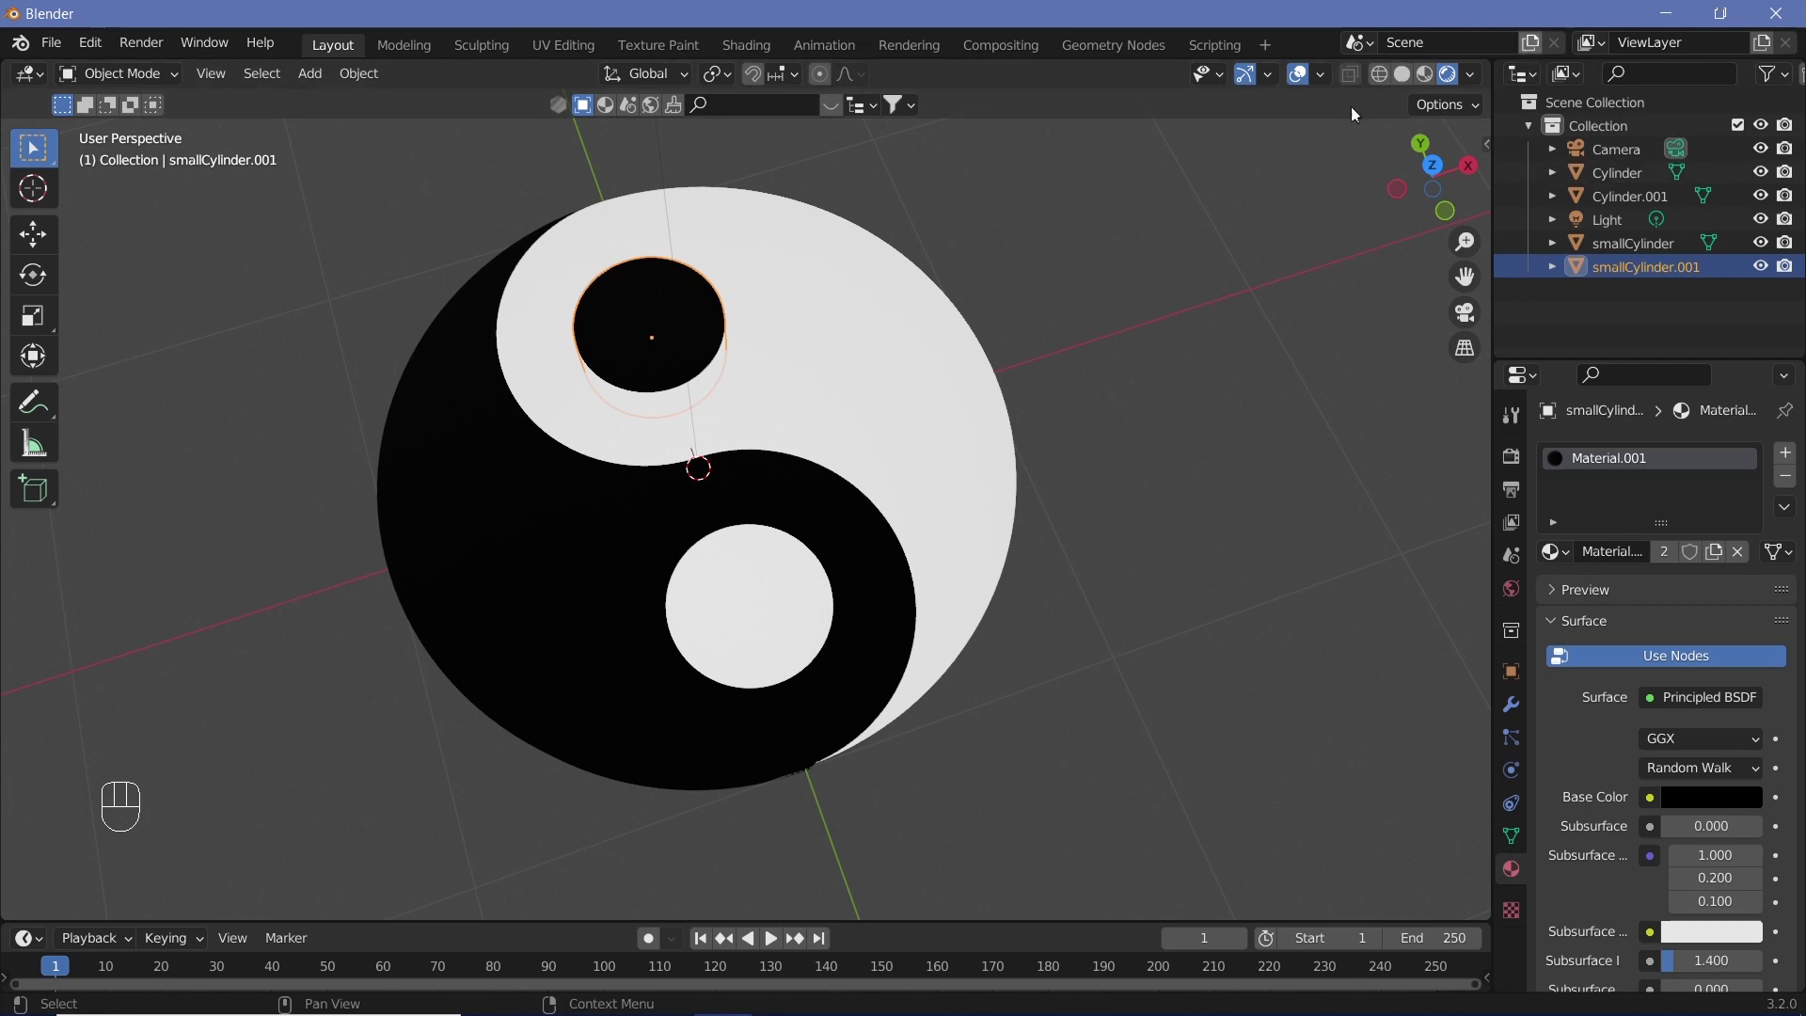
# Step: Give smallCylinder, the dot inside the black half, a new material with a pure white base color (V 1.000)
pyautogui.moveTo(795, 569); pyautogui.dragTo(749, 592, button='middle')
pyautogui.rightClick(750, 592)
pyautogui.moveTo(919, 468); pyautogui.dragTo(950, 528, button='middle')
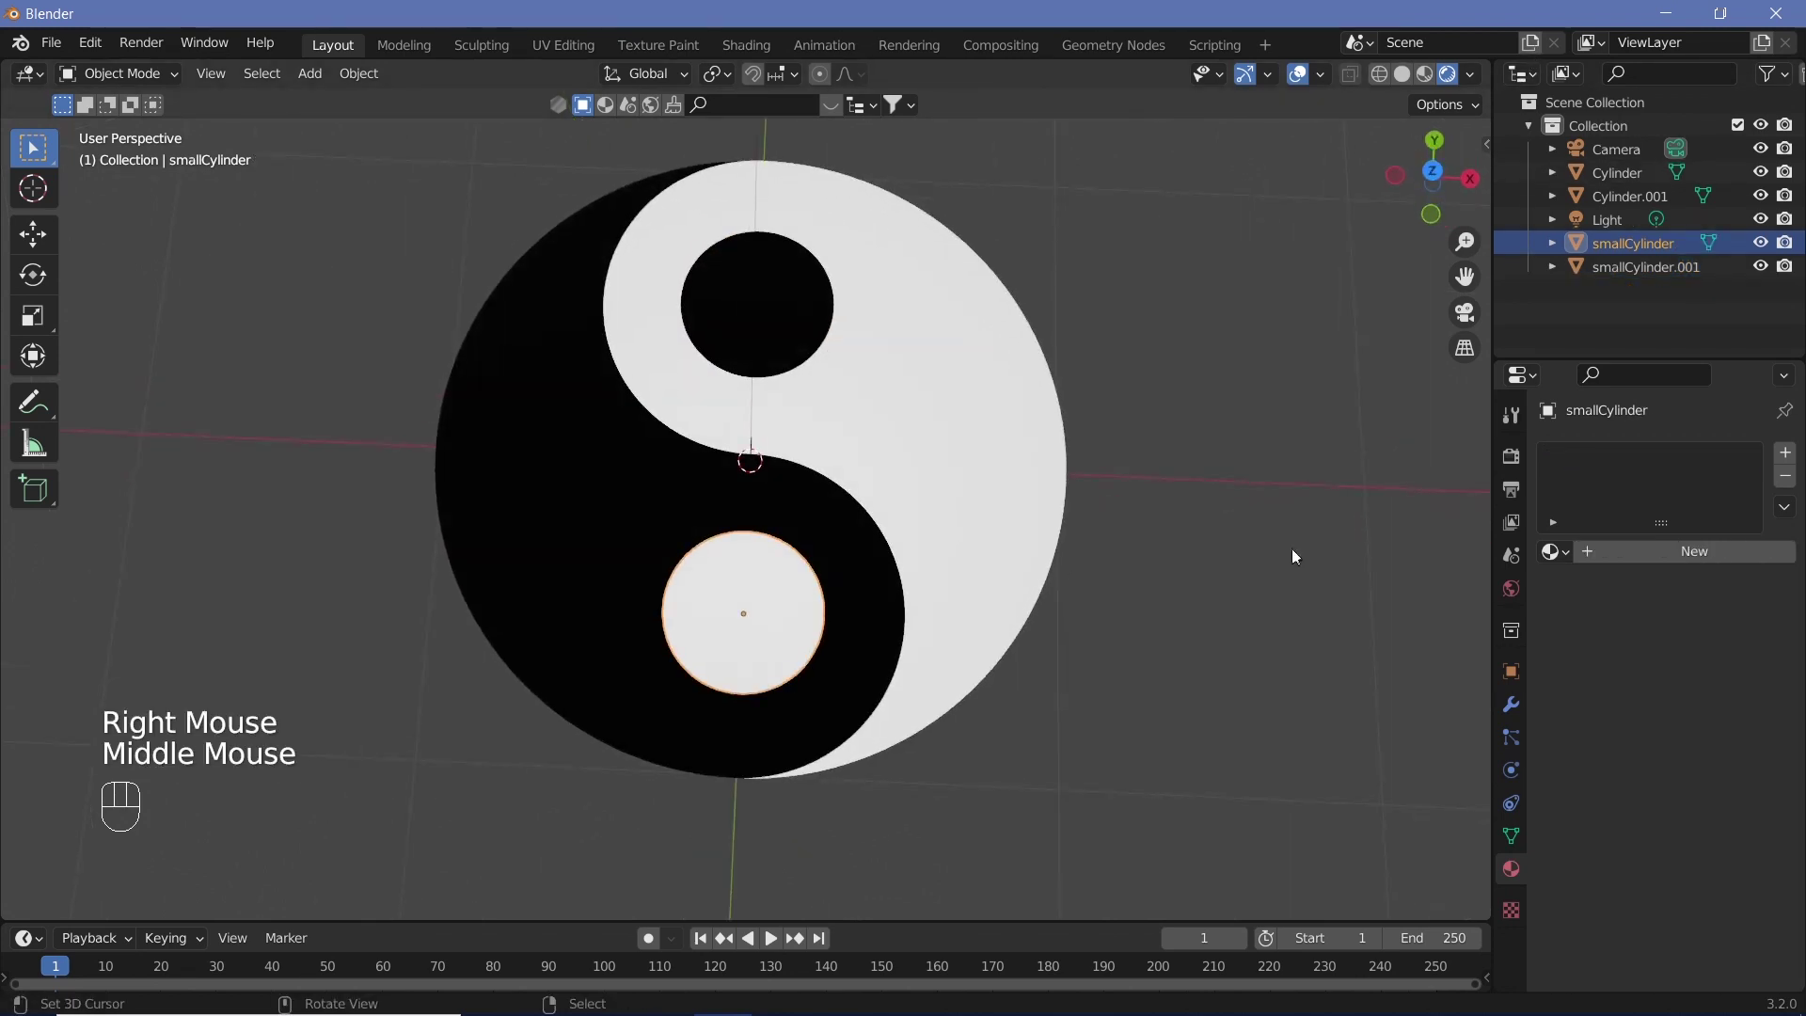
pyautogui.click(1658, 545)
pyautogui.click(1721, 799)
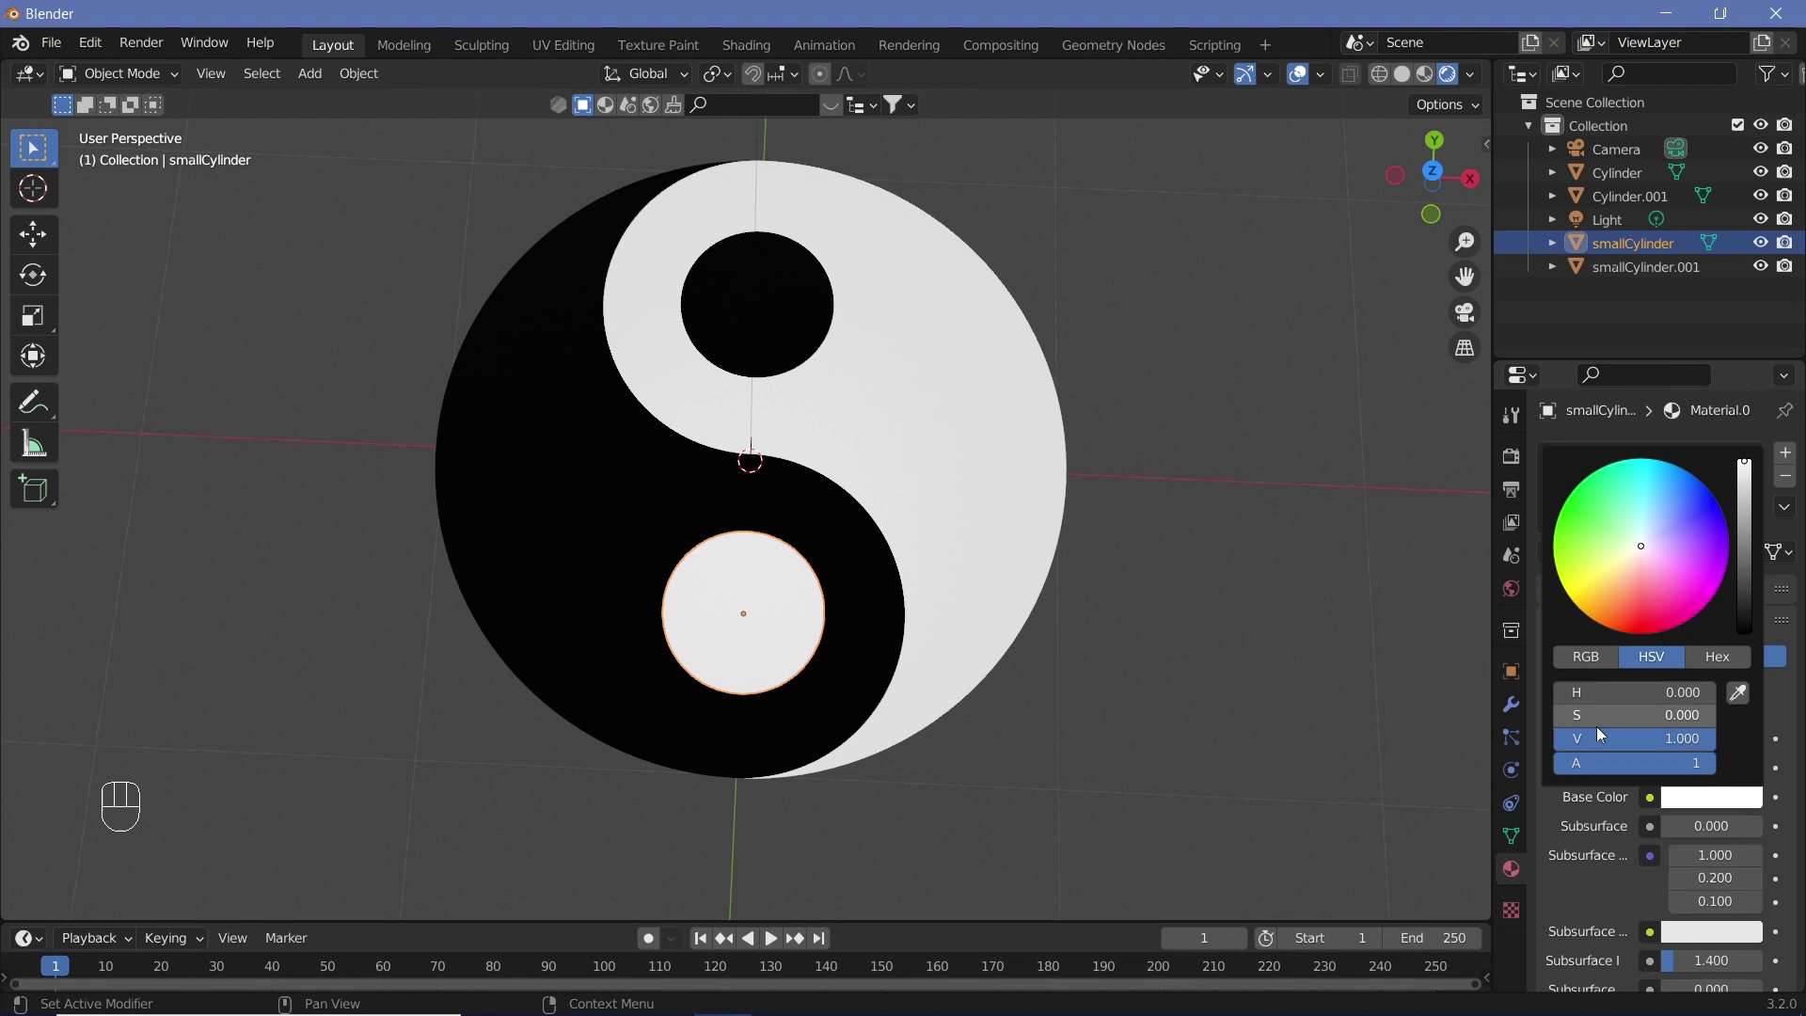
# Step: Set the white material's Metallic to 1.000, with Roughness at 0.500
pyautogui.scroll(-5, 1599, 809)
pyautogui.scroll(-2, 1606, 852)
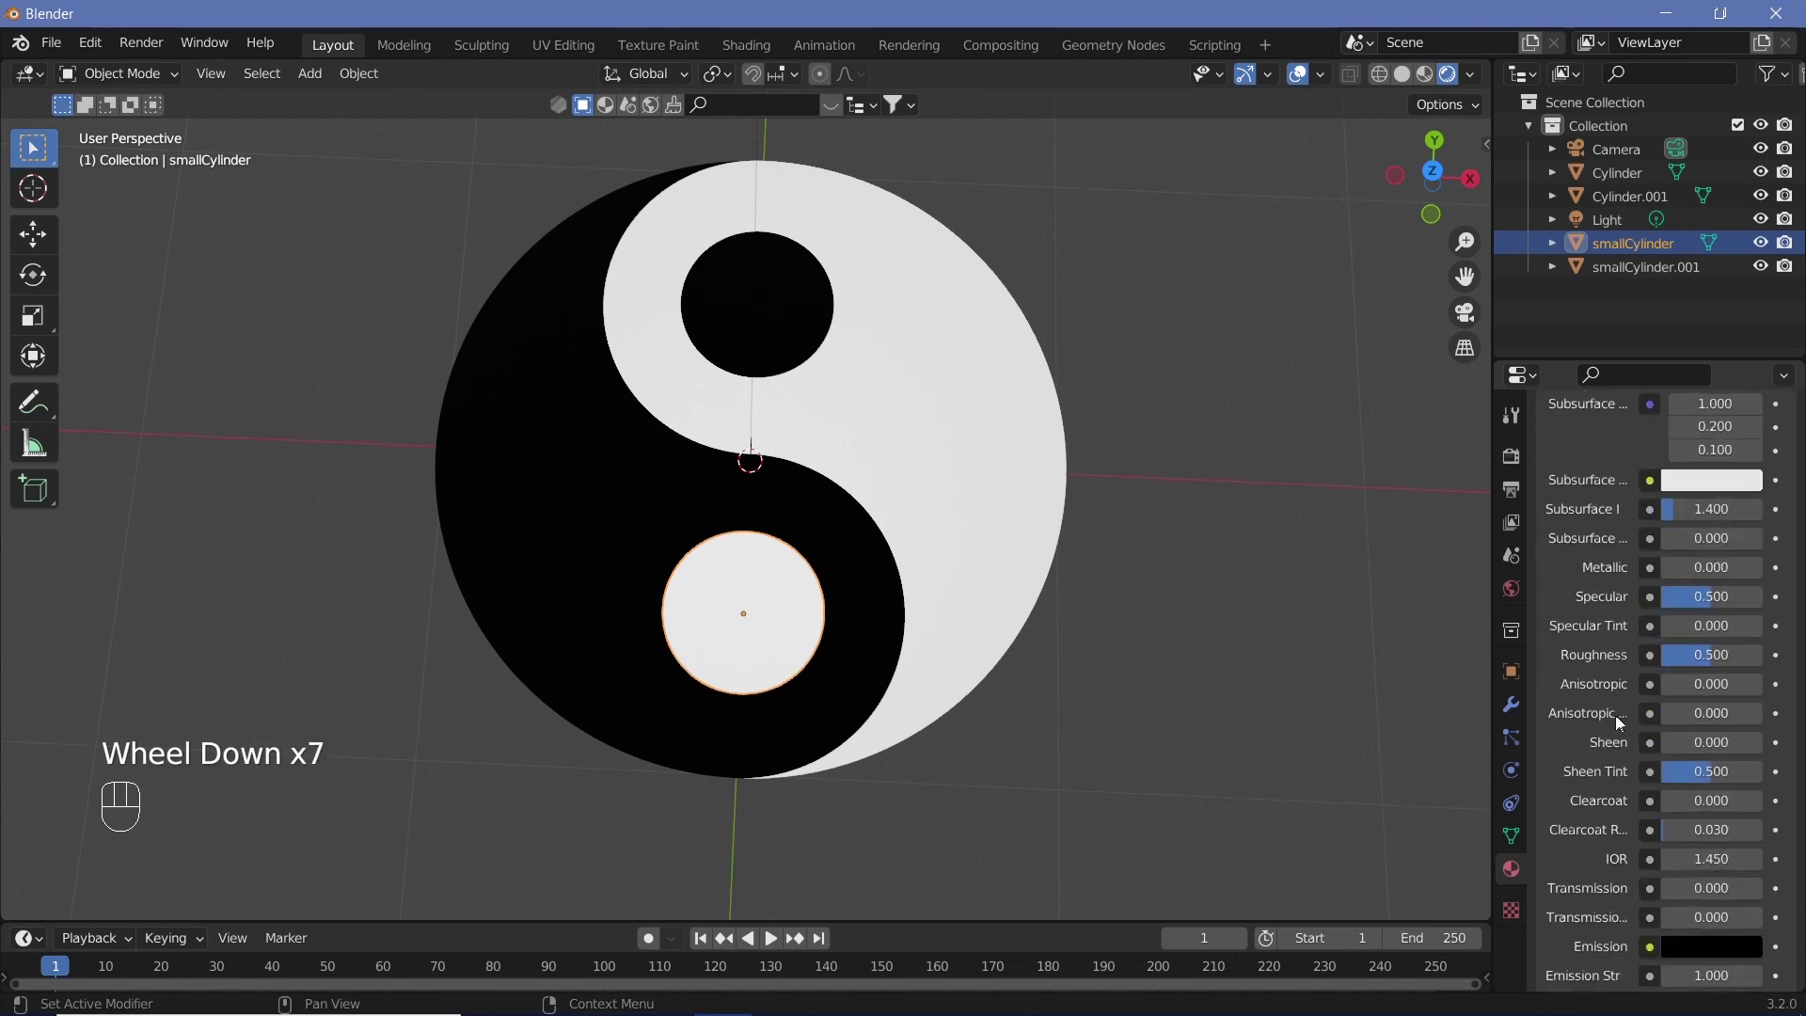
pyautogui.moveTo(1712, 571); pyautogui.dragTo(1737, 572)
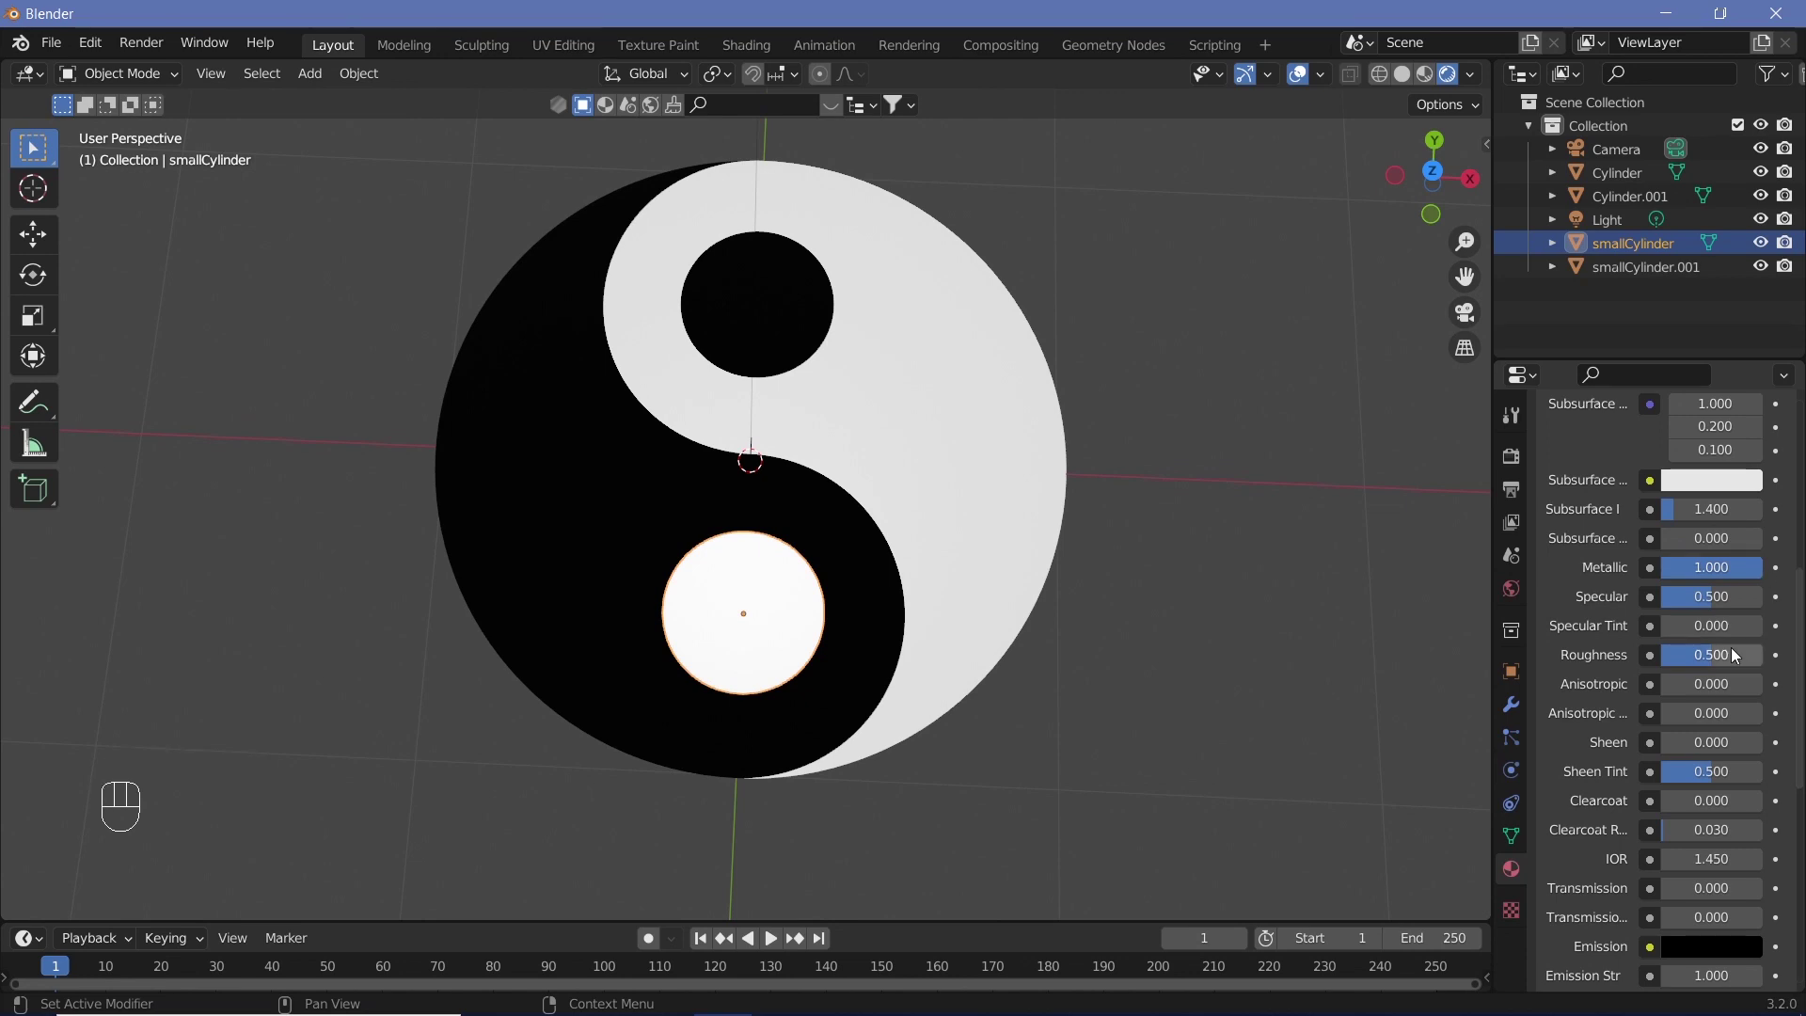
pyautogui.moveTo(1730, 652)
pyautogui.mouseDown()
pyautogui.moveTo(1781, 652)
pyautogui.moveTo(1665, 655)
pyautogui.moveTo(1711, 655)
pyautogui.mouseUp()
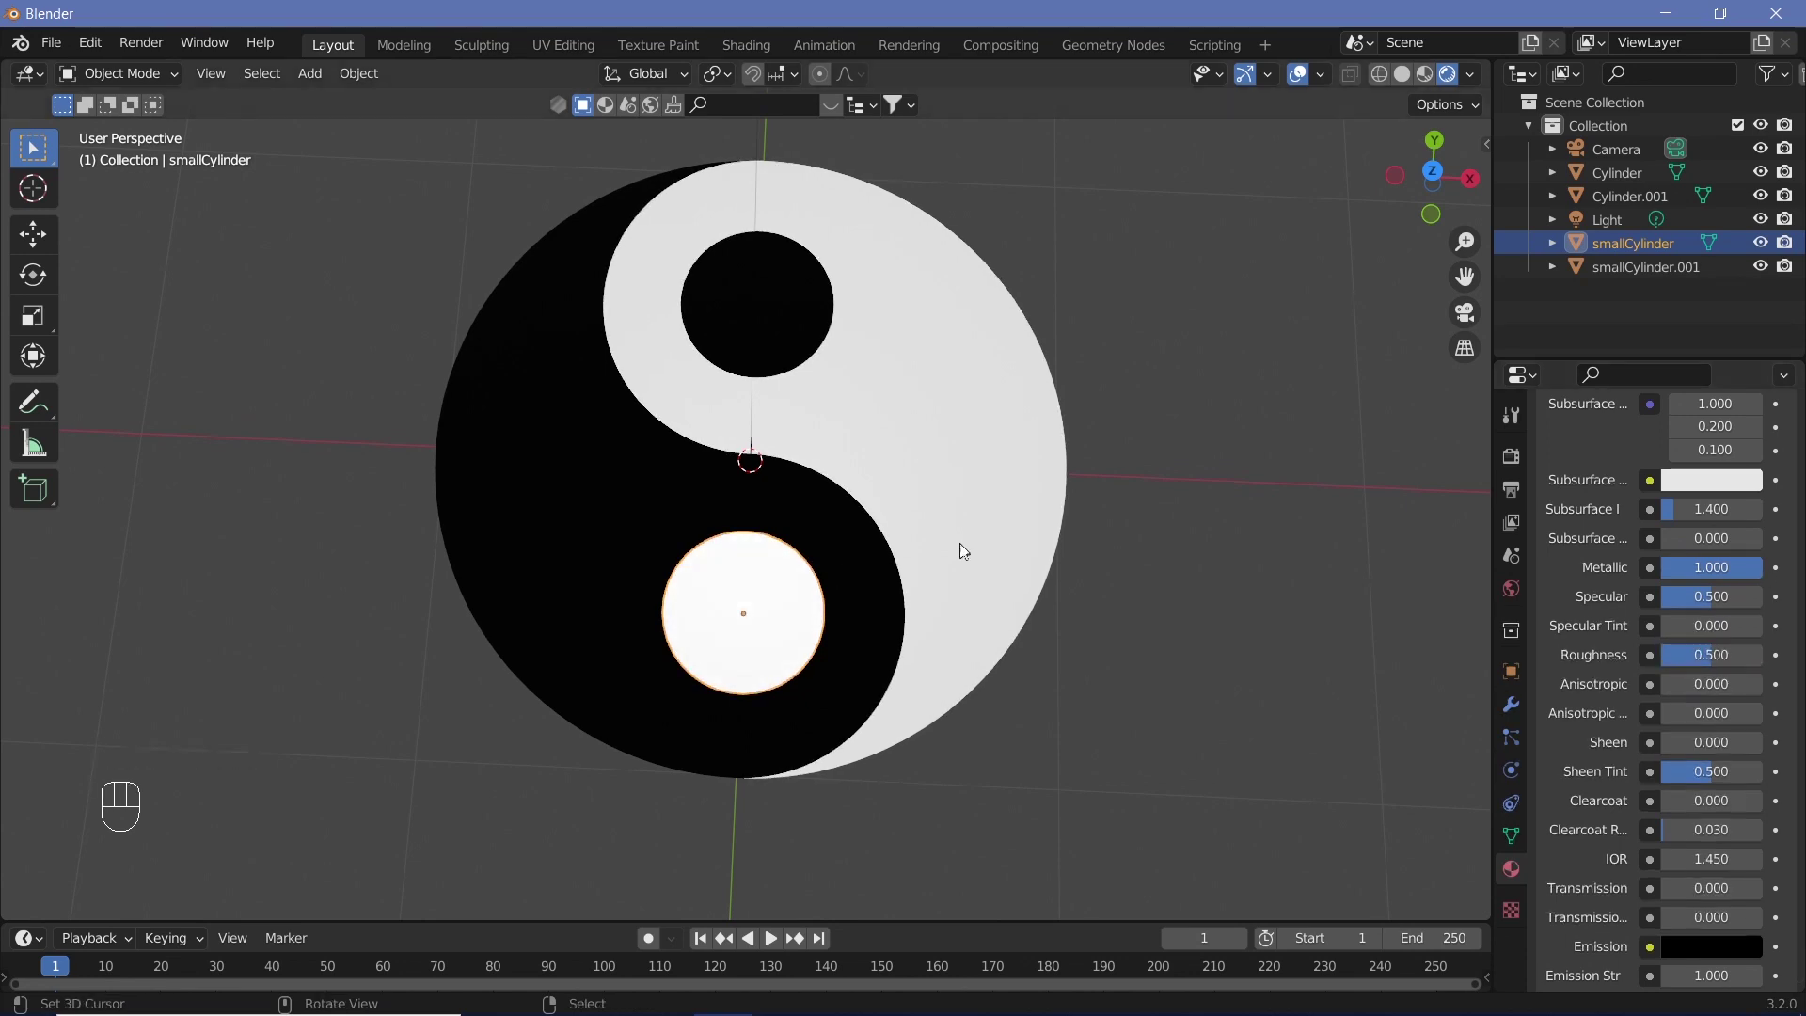
# Step: Assign the white Material.002 to the teardrop half Cylinder.001 and hide the viewport overlays
pyautogui.rightClick(988, 536)
pyautogui.scroll(2, 1040, 476)
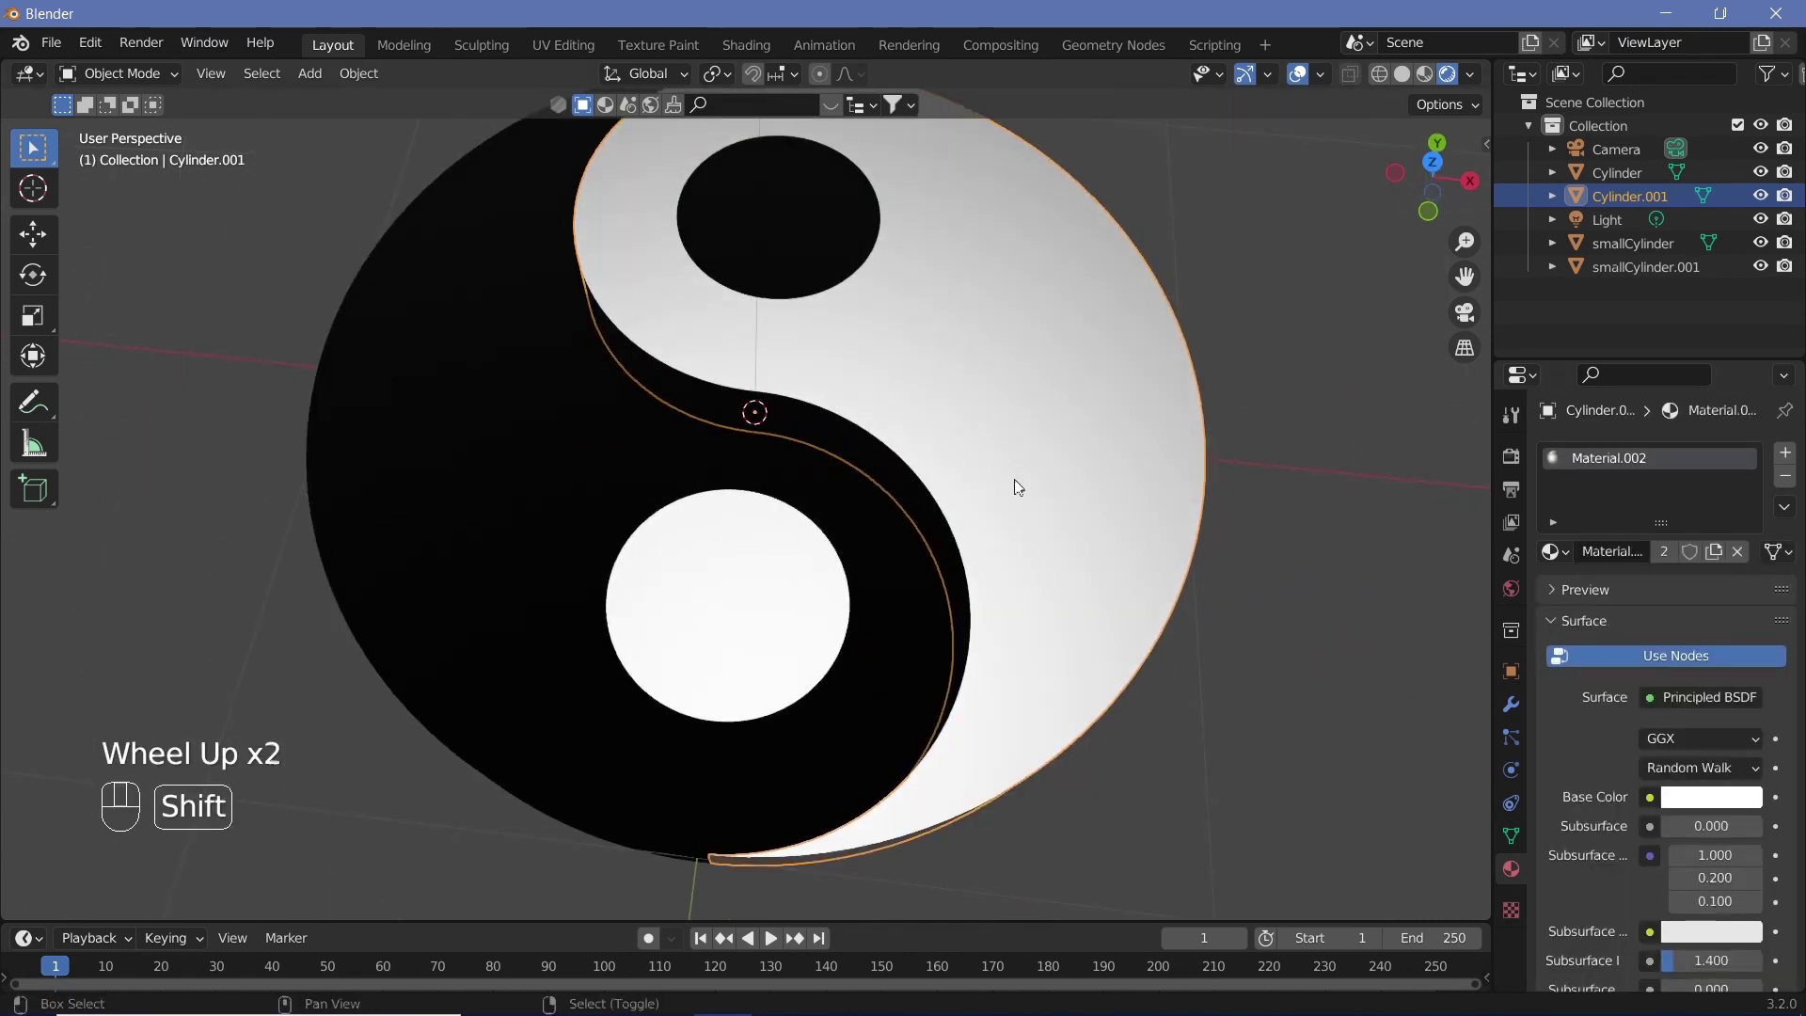
pyautogui.keyDown('shift'); pyautogui.moveTo(1012, 487); pyautogui.dragTo(1271, 71, button='middle'); pyautogui.keyUp('shift')
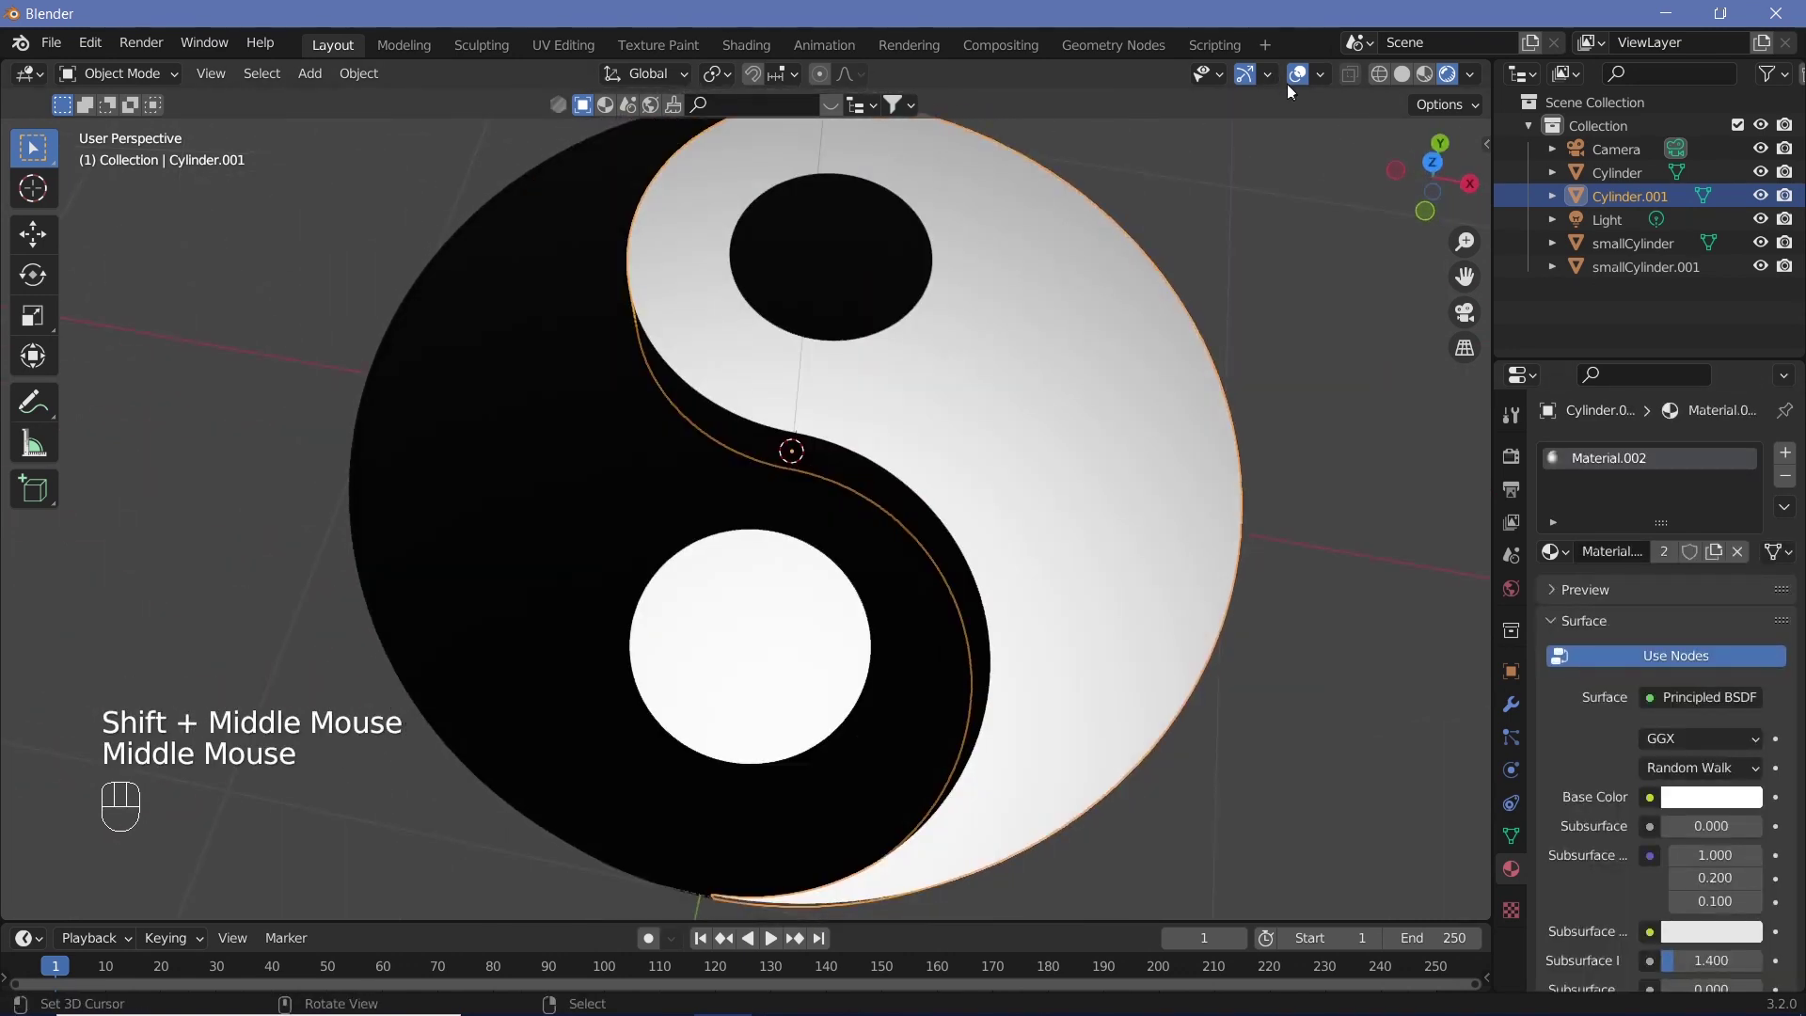
pyautogui.click(878, 464)
pyautogui.moveTo(879, 464); pyautogui.dragTo(693, 542, button='middle')
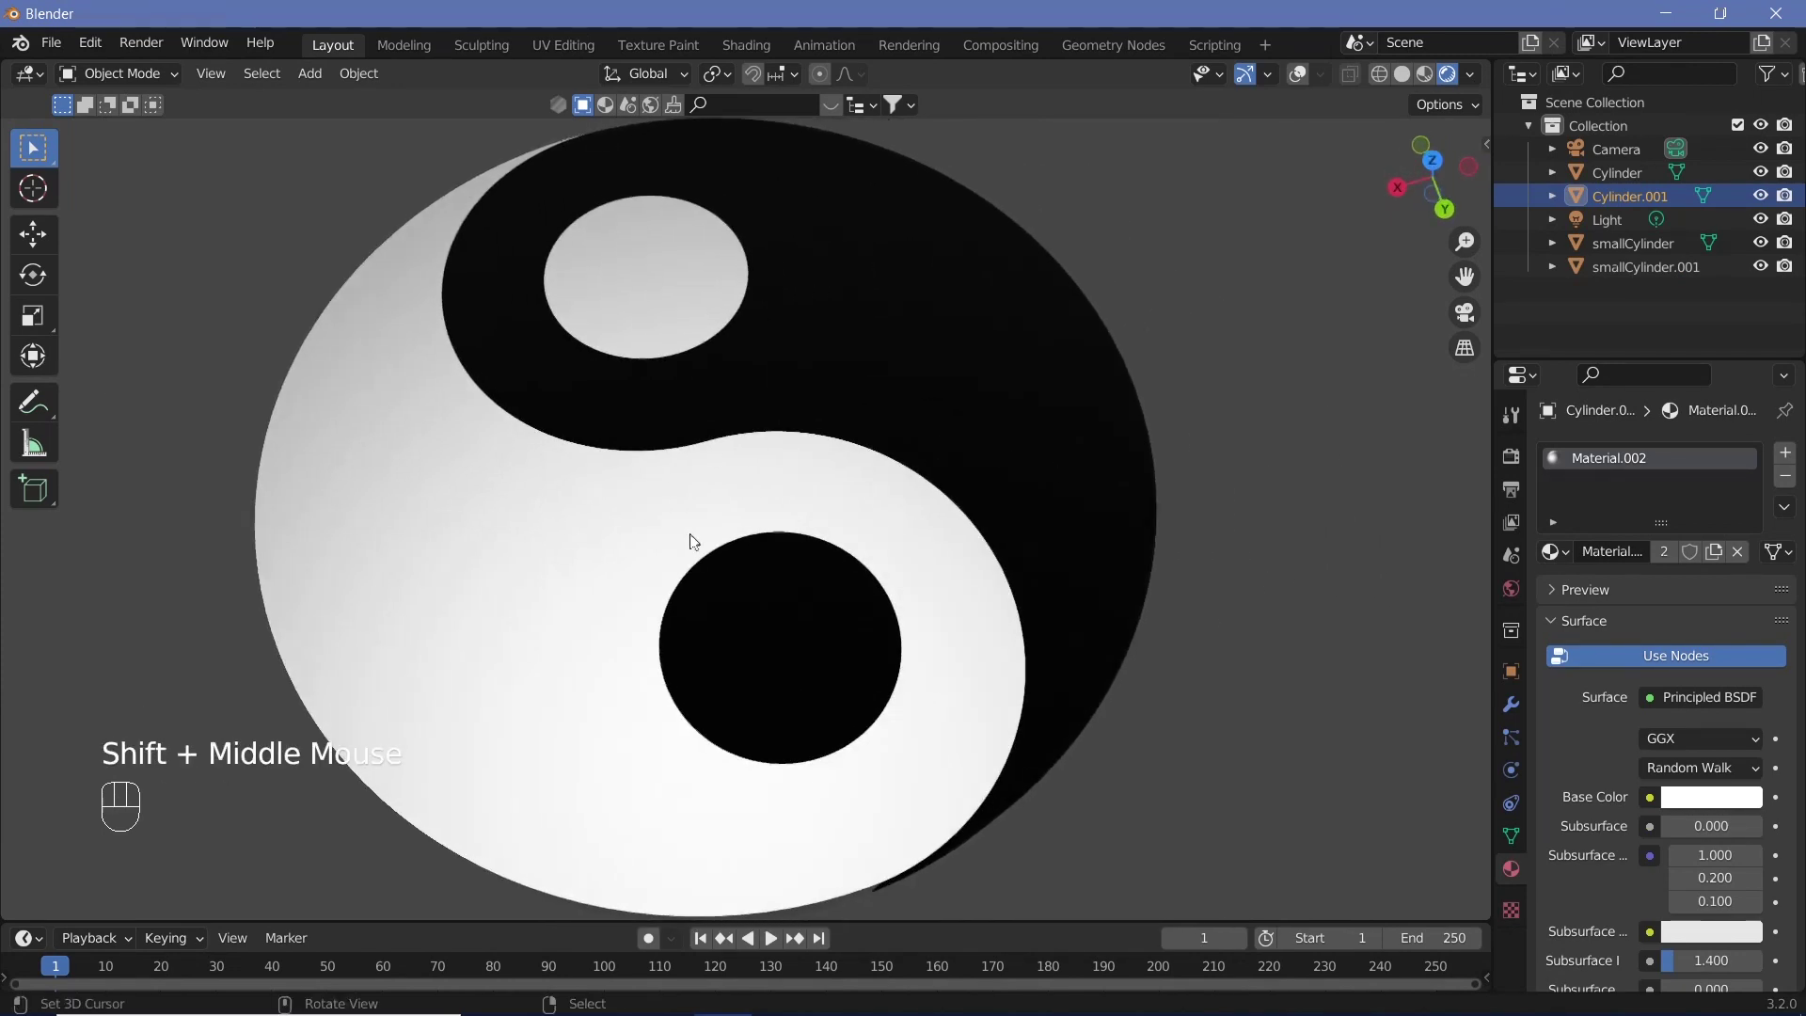
# Step: Select both teardrop halves and both dots, with smallCylinder active, and join them into one object
pyautogui.rightClick(723, 595)
pyautogui.keyDown('shift'); pyautogui.rightClick(594, 568); pyautogui.keyUp('shift')
pyautogui.keyDown('shift'); pyautogui.rightClick(664, 325); pyautogui.keyUp('shift')
pyautogui.keyDown('shift'); pyautogui.rightClick(658, 316); pyautogui.keyUp('shift')
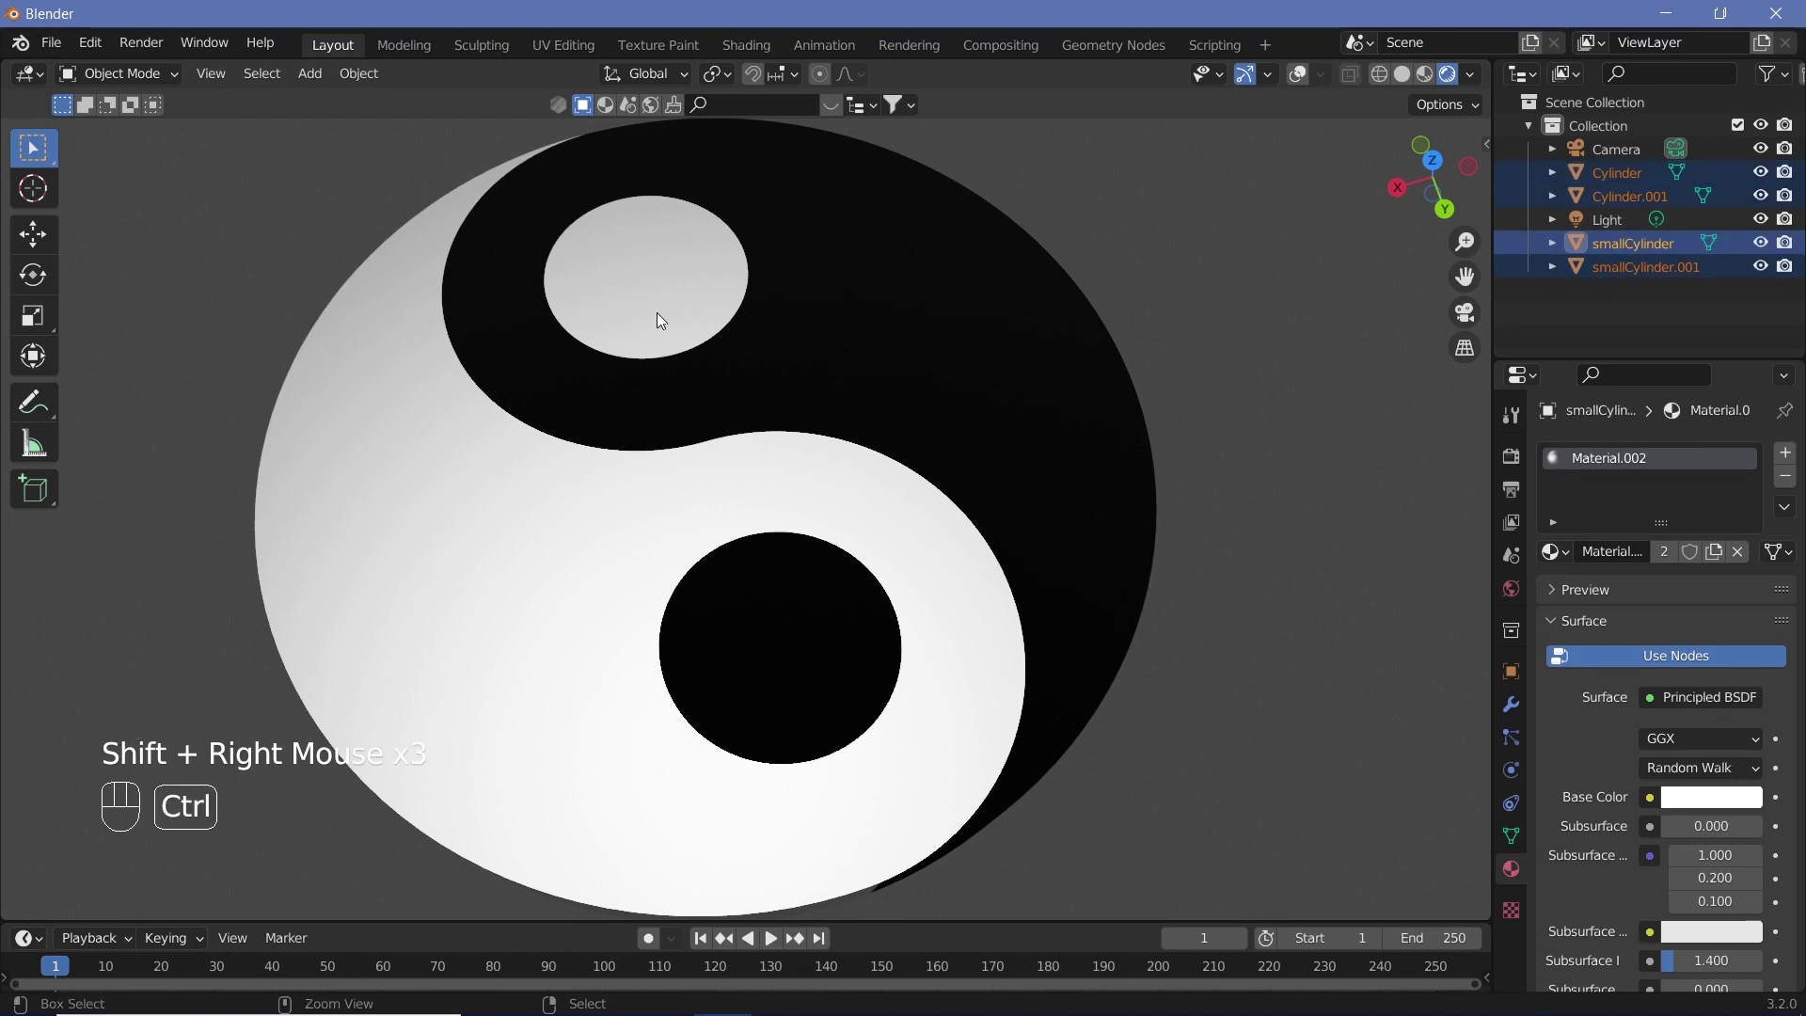
pyautogui.hotkey('ctrl', 'j')
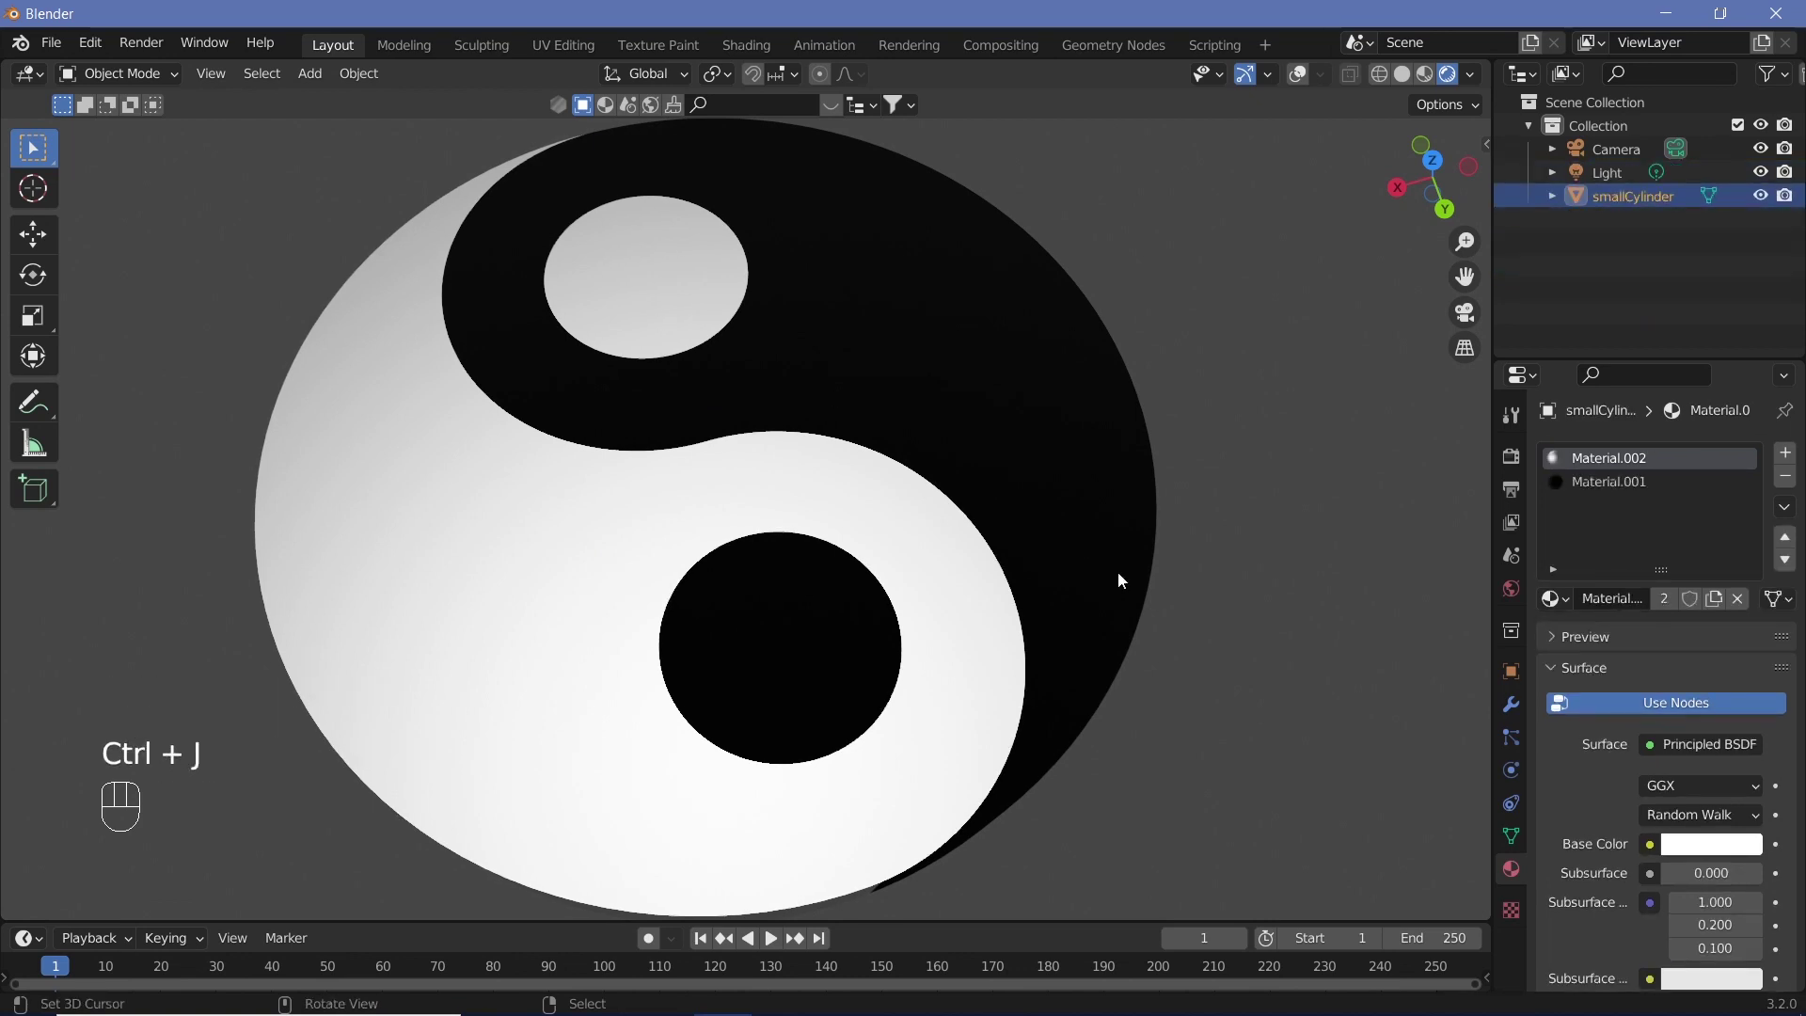
# Step: Set the joined symbol's origin to the centre of the disc and rotate the symbol about the Z axis
pyautogui.rightClick(1034, 504)
pyautogui.click(356, 75)
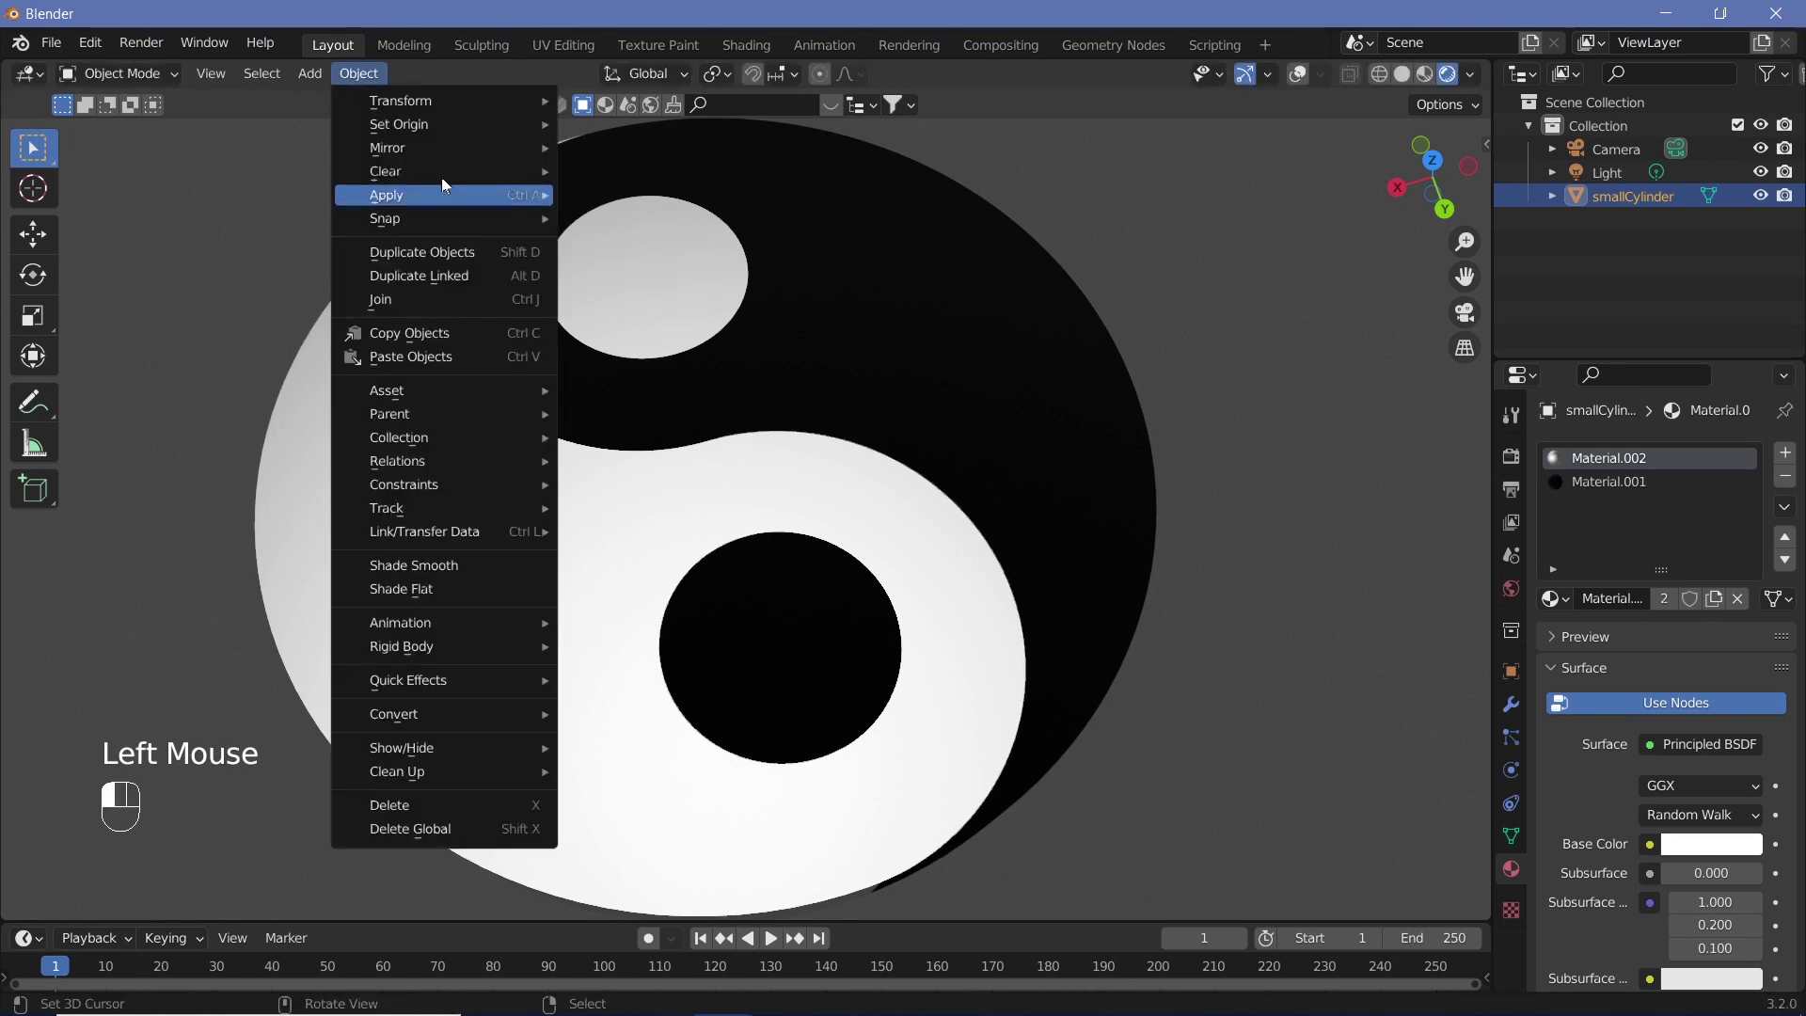
pyautogui.press('r')
pyautogui.press('z')
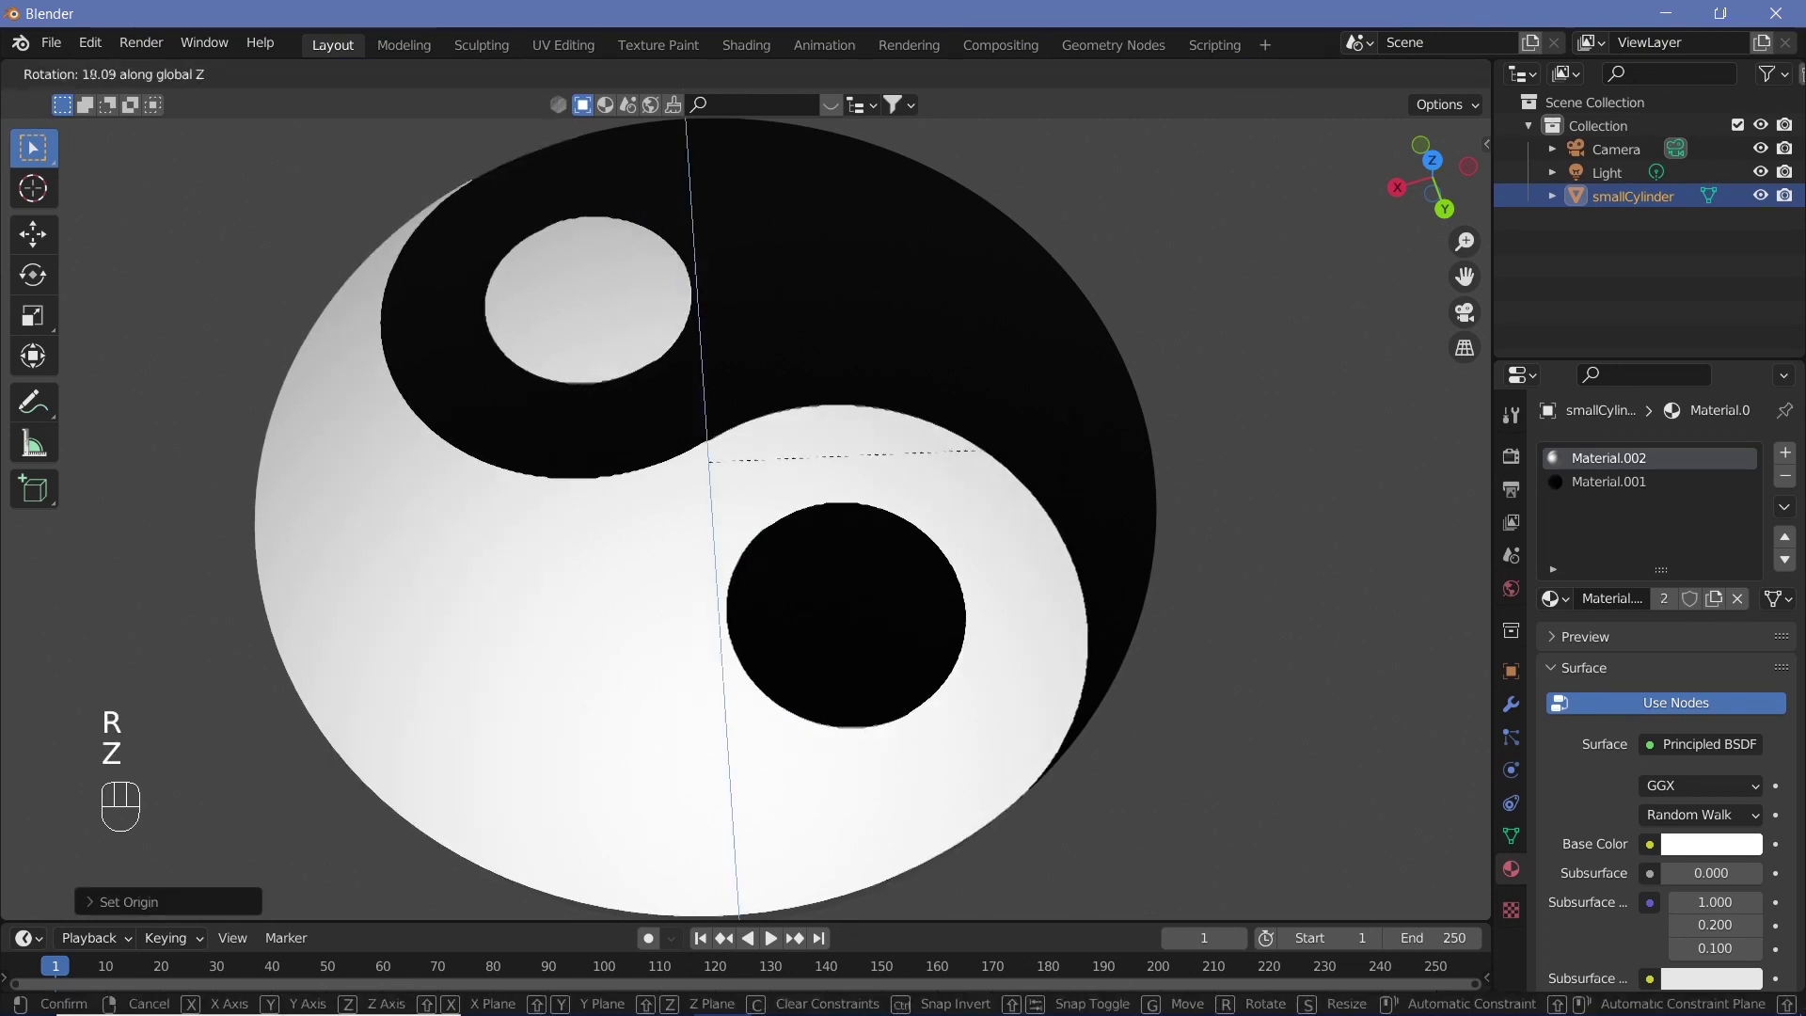